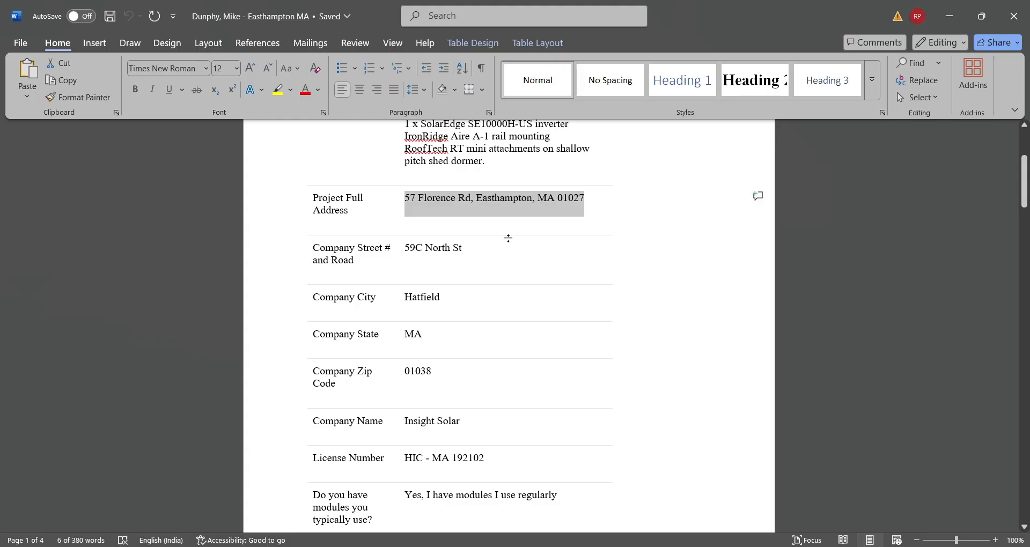
- Copy the address from the Project Full Address cell of the project details table in Word
left_click(523, 231)
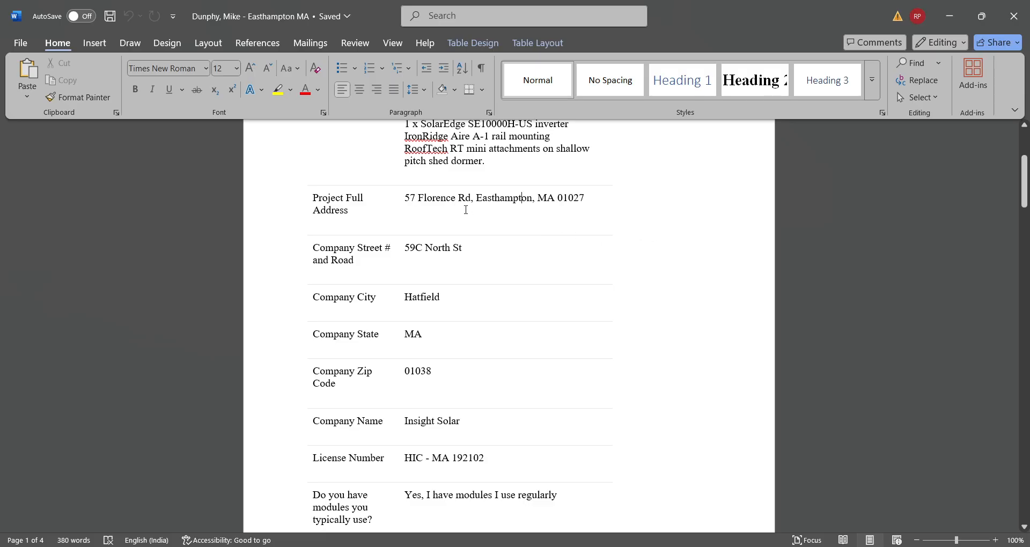
left_click(397, 197)
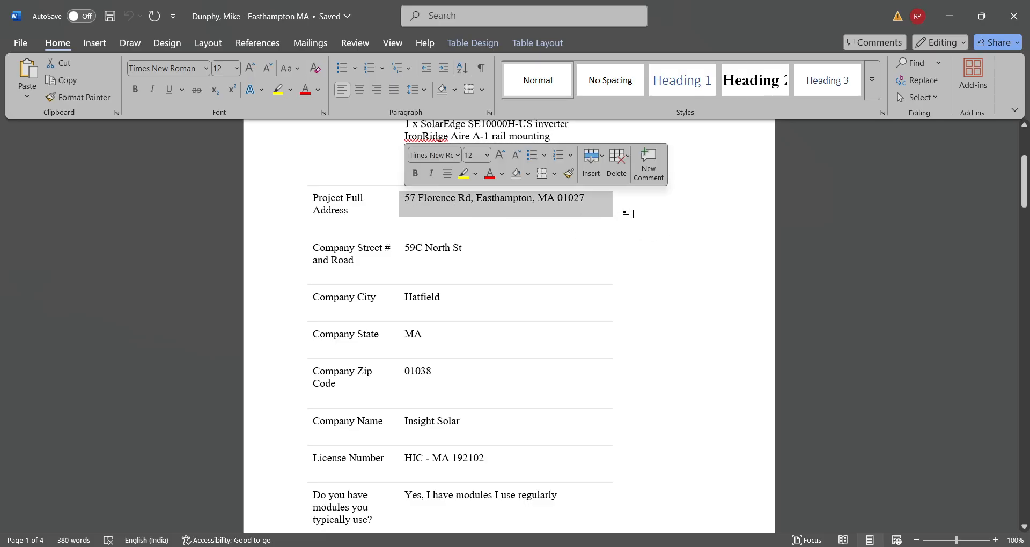
left_click(636, 211)
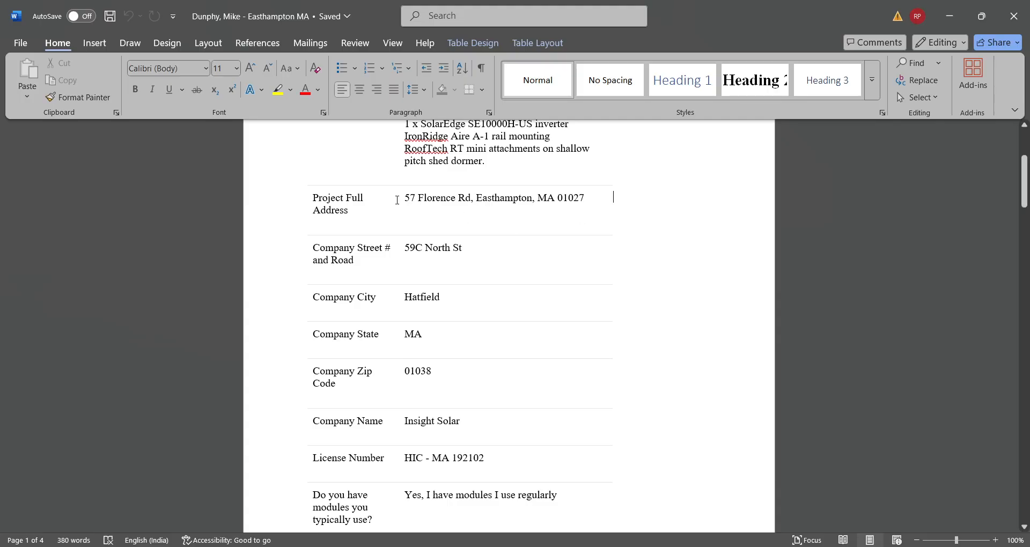
left_click(397, 200)
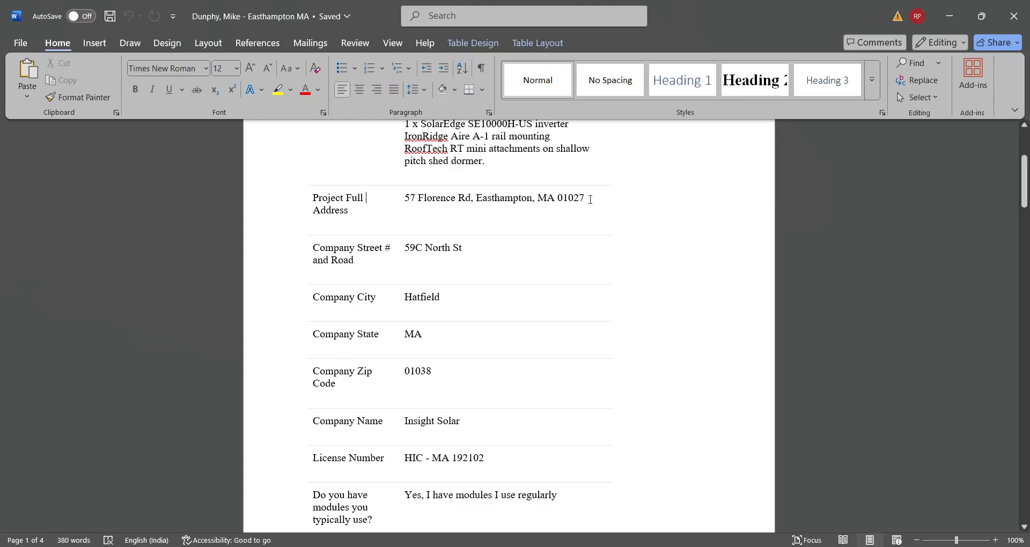
left_click_drag(609, 198, 395, 201)
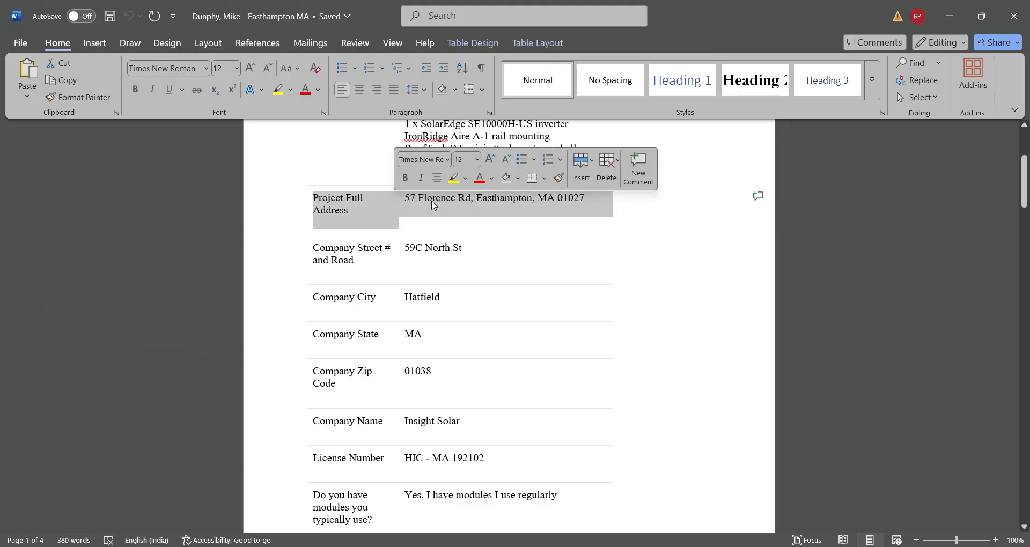
left_click(433, 198)
left_click(402, 198)
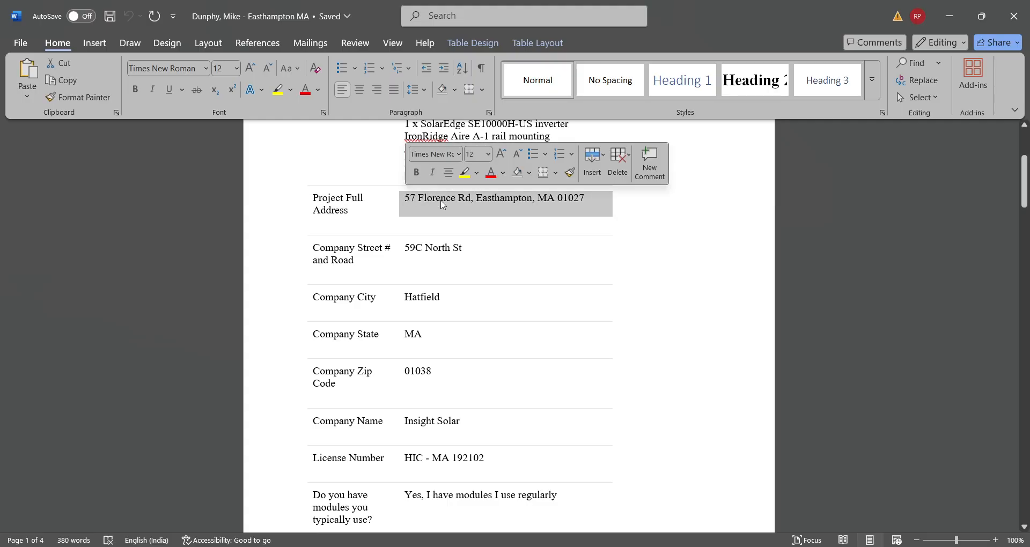
right_click(442, 200)
left_click(472, 253)
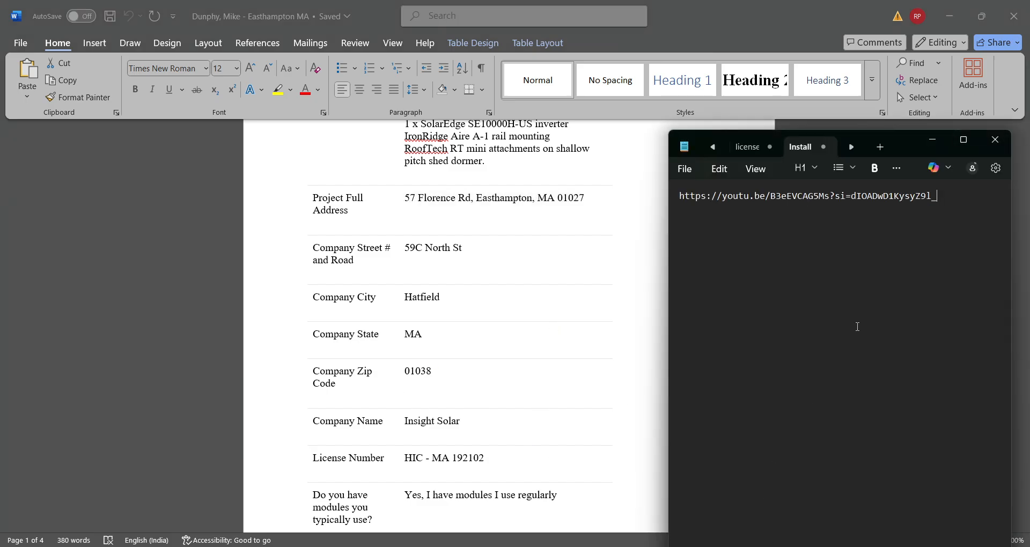
- Paste the project address over the YouTube link in the Notepad Install note, then switch to Chrome
left_click_drag(937, 197, 671, 200)
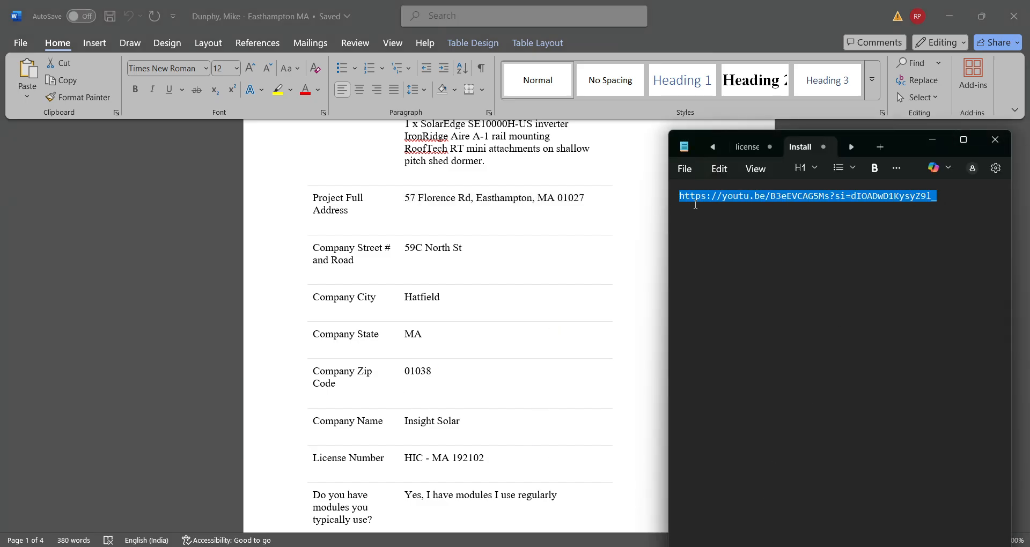
key("ctrl+v")
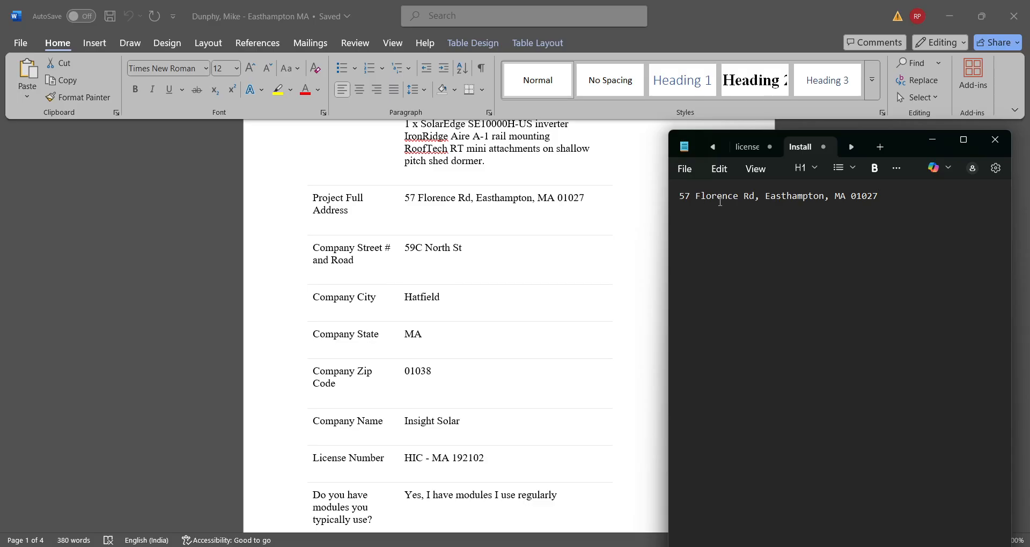
left_click(668, 546)
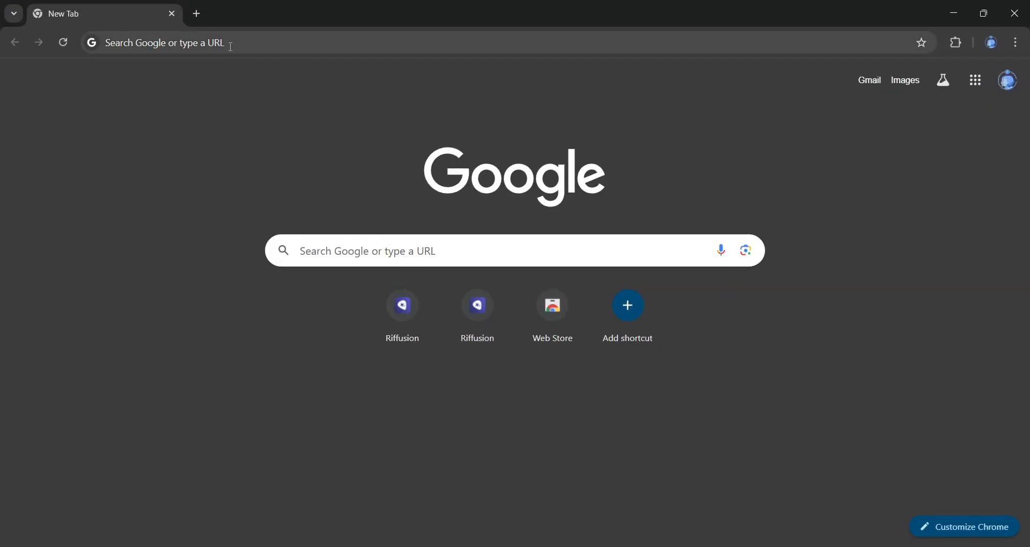
- Search Chrome for the pasted project address and open it in Google Maps
left_click(230, 43)
key("ctrl+v")
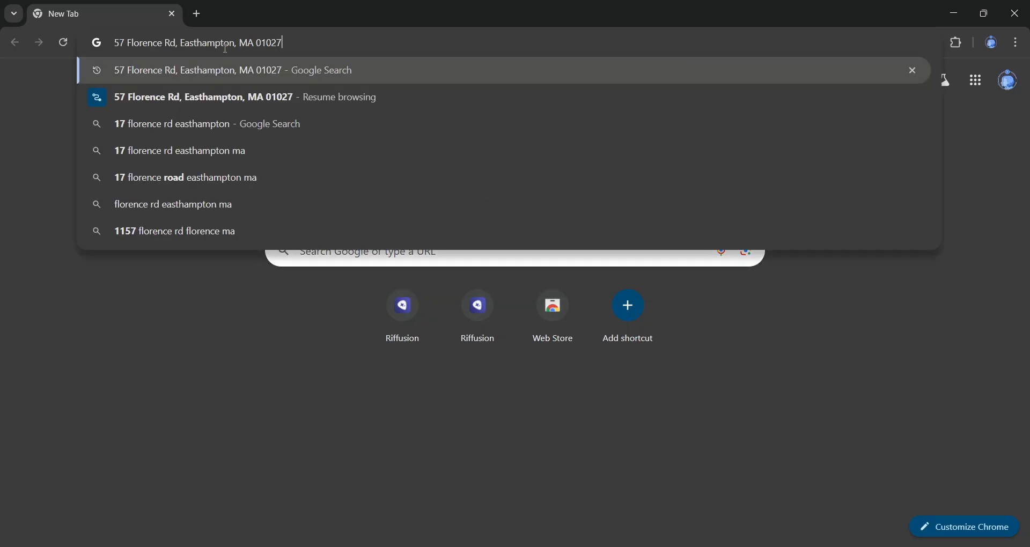
left_click(188, 70)
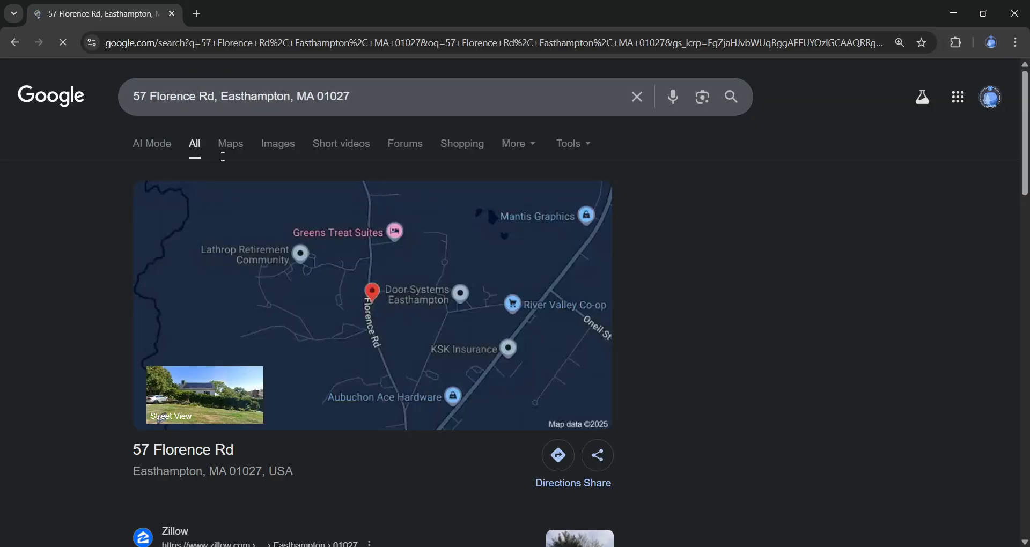
left_click(274, 152)
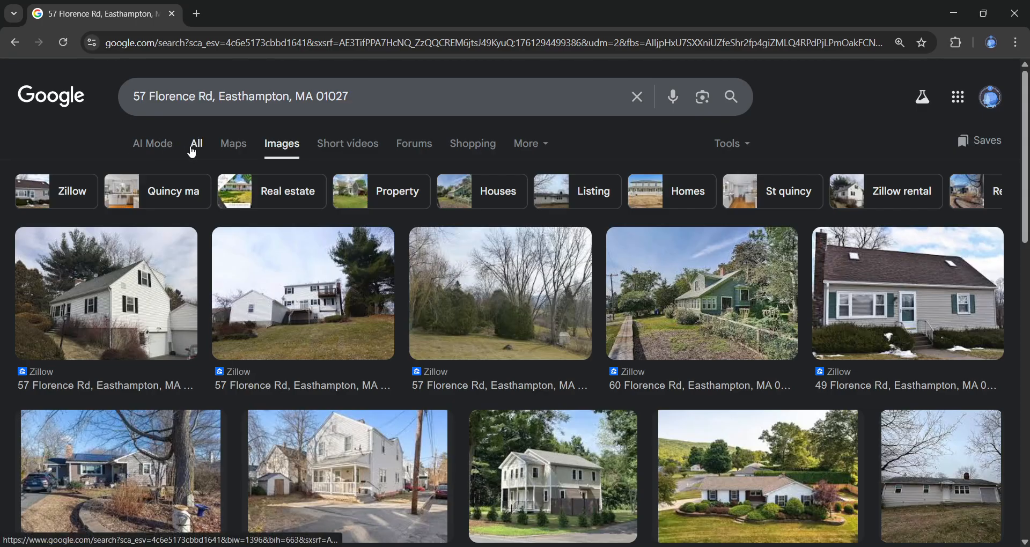
left_click(232, 144)
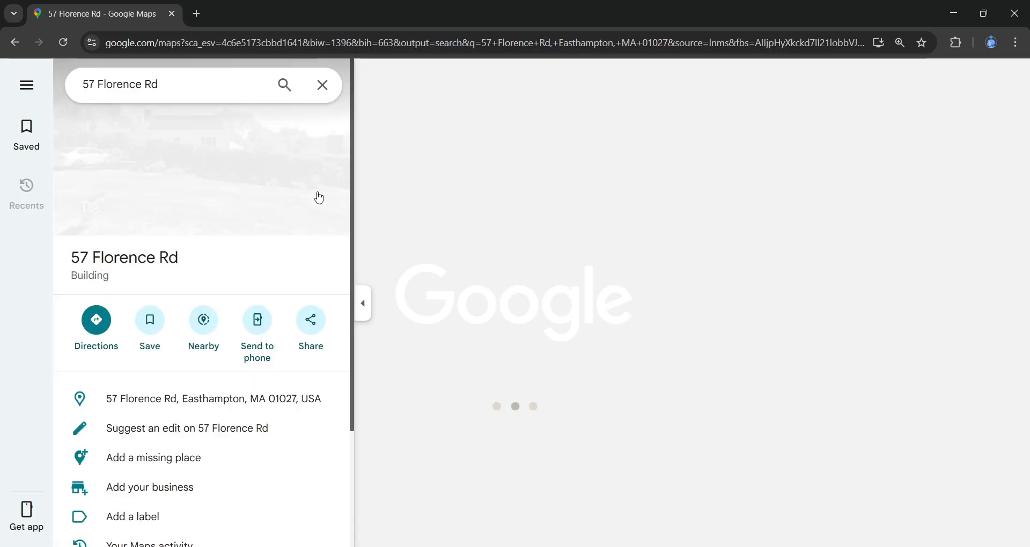
- Zoom and pan the satellite map until the house is centred close-up
scroll(725, 330, "up", 2)
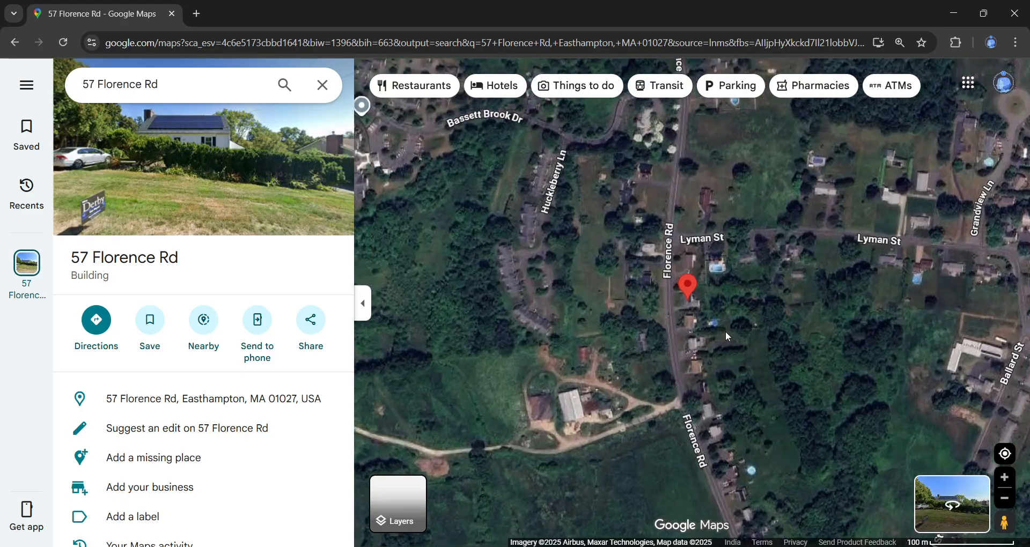
scroll(639, 341, "up", 2)
scroll(640, 339, "up", 1)
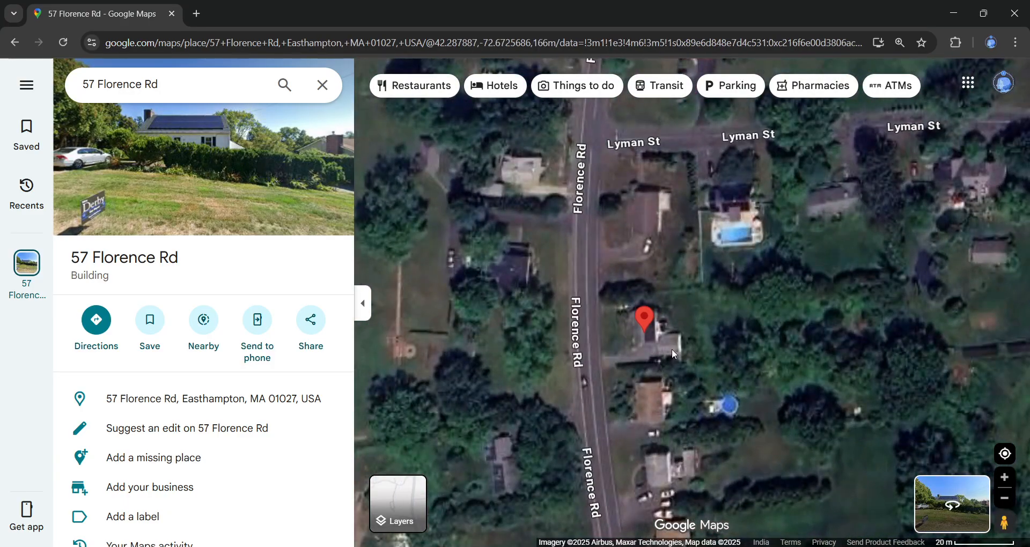
scroll(628, 354, "up", 2)
left_click_drag(628, 354, 607, 315)
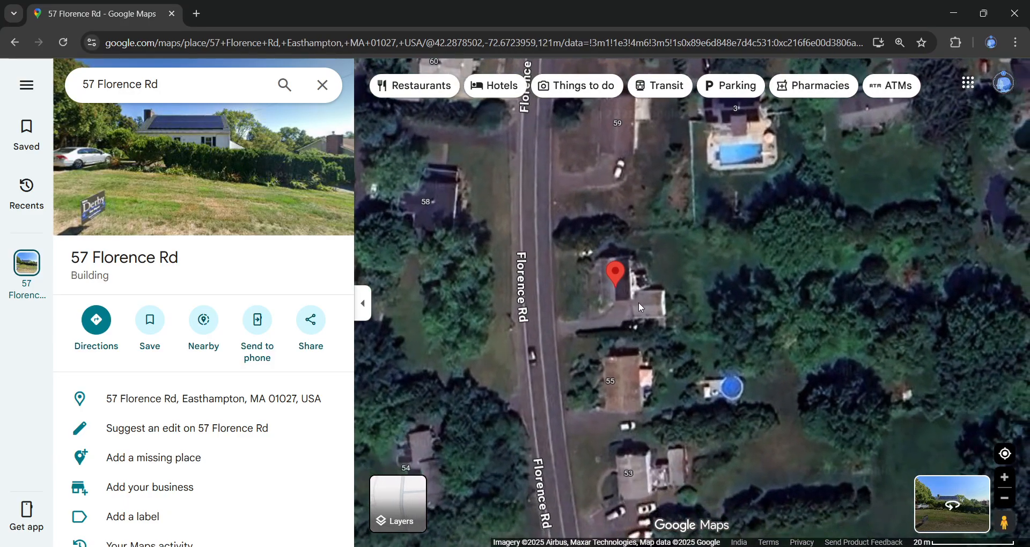
scroll(624, 292, "up", 2)
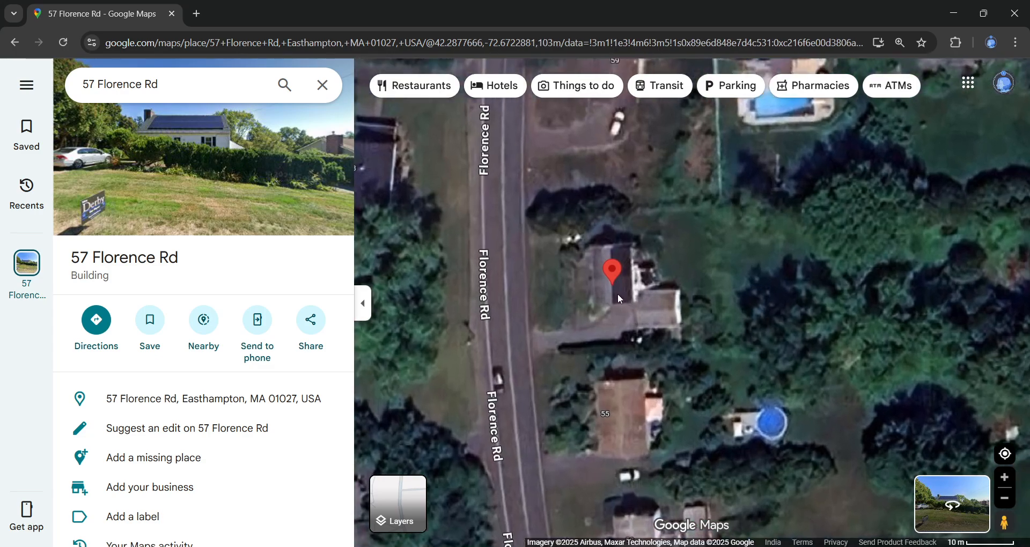
left_click_drag(600, 301, 569, 308)
scroll(595, 353, "up", 2)
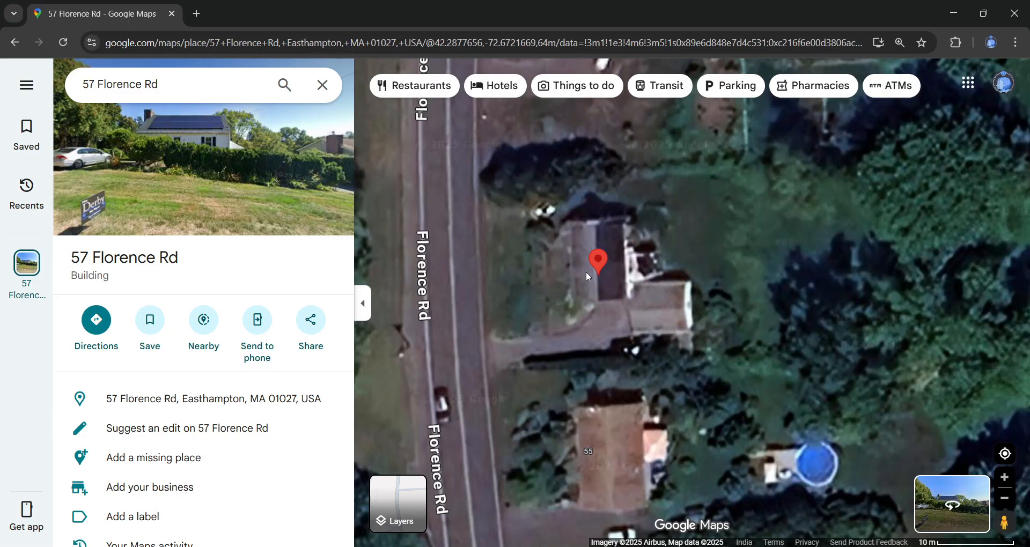
left_click_drag(588, 231, 584, 252)
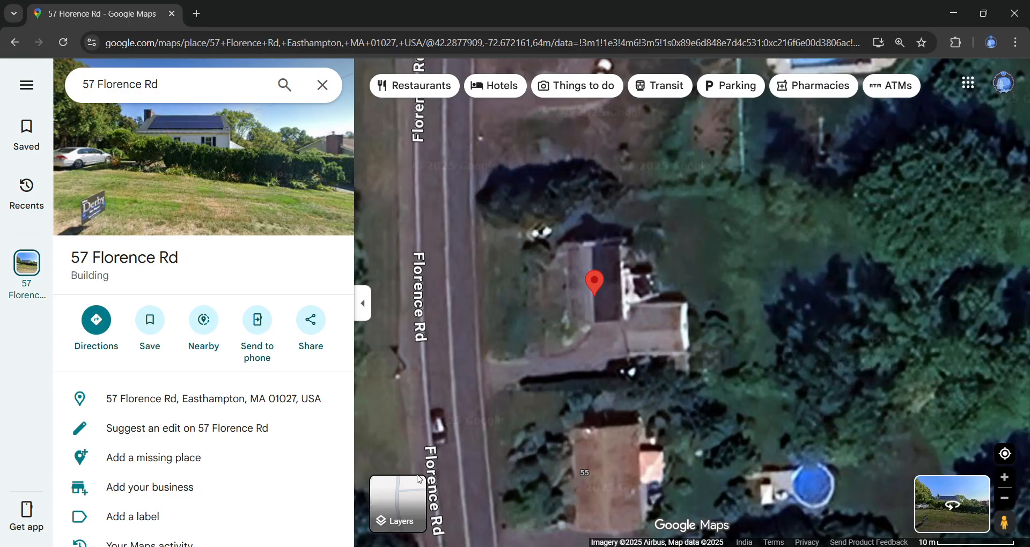
mouse_move(419, 496)
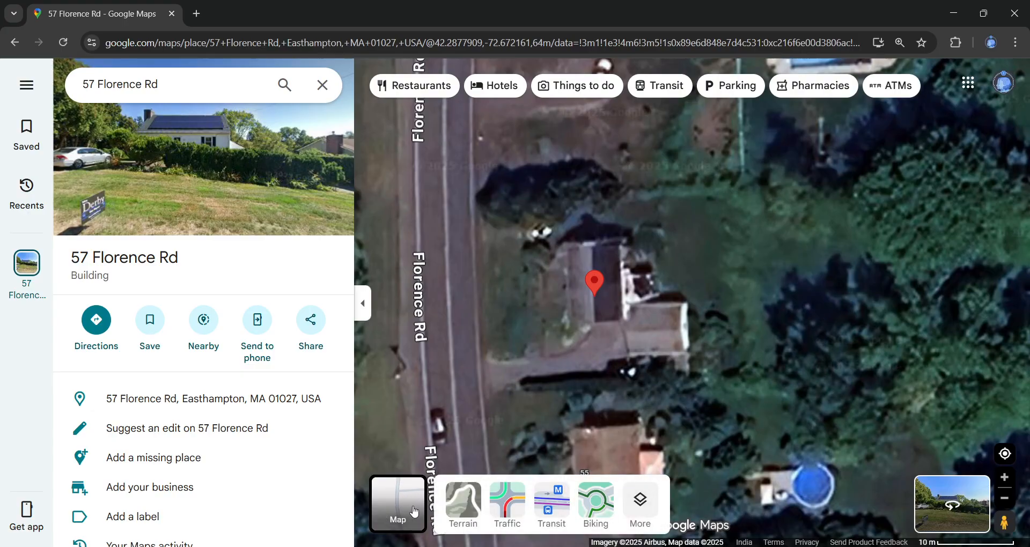
- In the Layers options, switch Globe view on and back off for a flat image
left_click(641, 504)
scroll(488, 467, "down", 2)
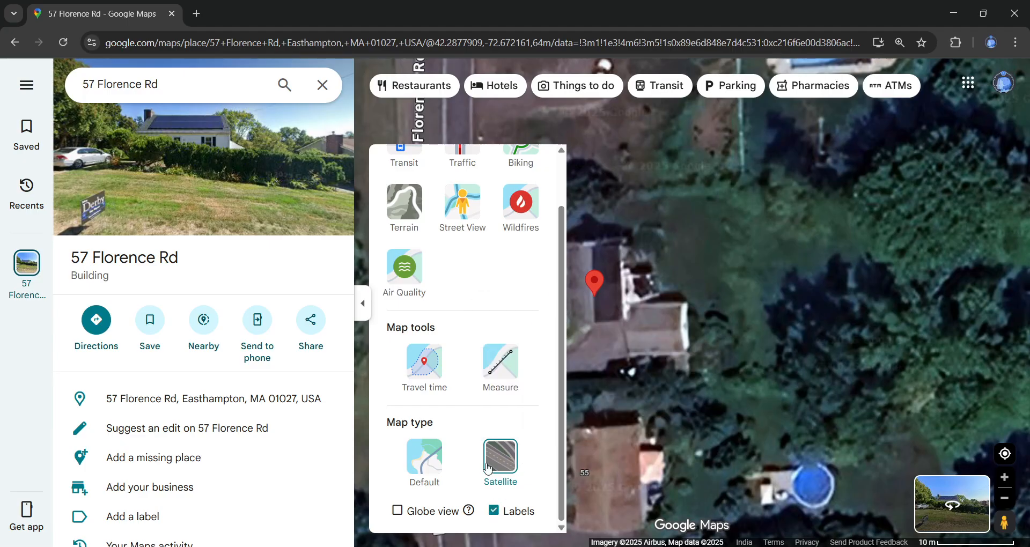
left_click(402, 511)
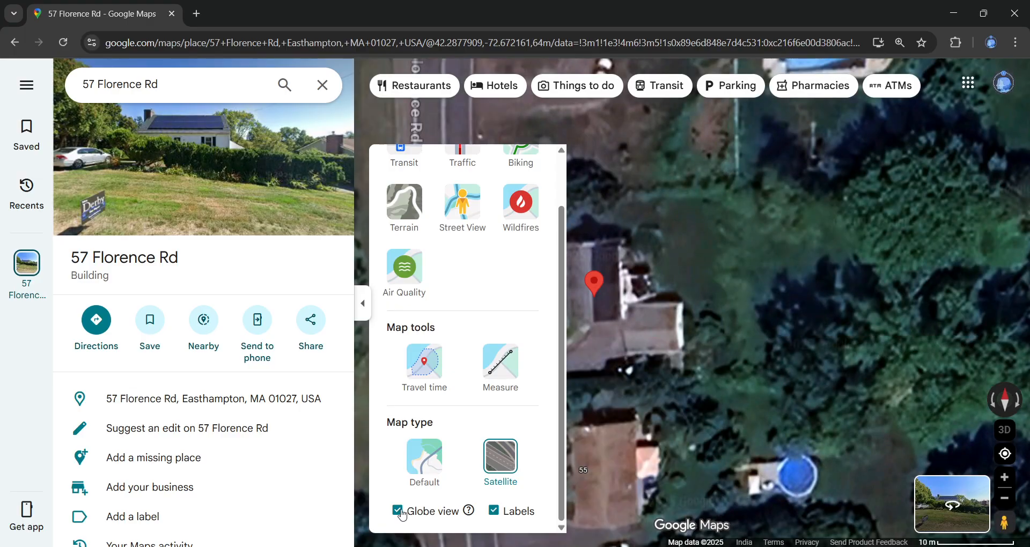
left_click(400, 512)
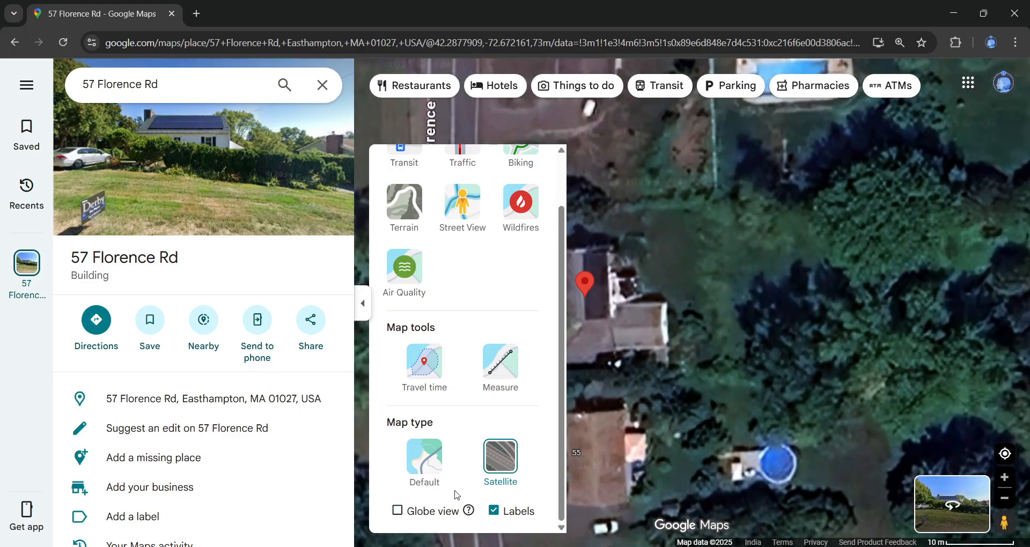
- Hide the place details panel and zoom and pan so the roof fills the map
left_click_drag(603, 337, 639, 298)
scroll(635, 302, "down", 2)
scroll(635, 303, "up", 3)
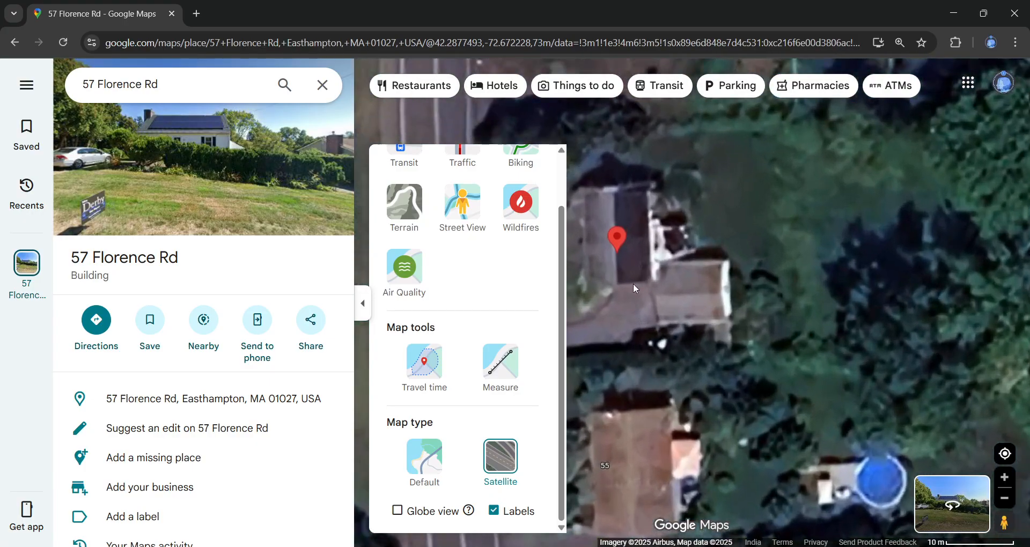
left_click(635, 134)
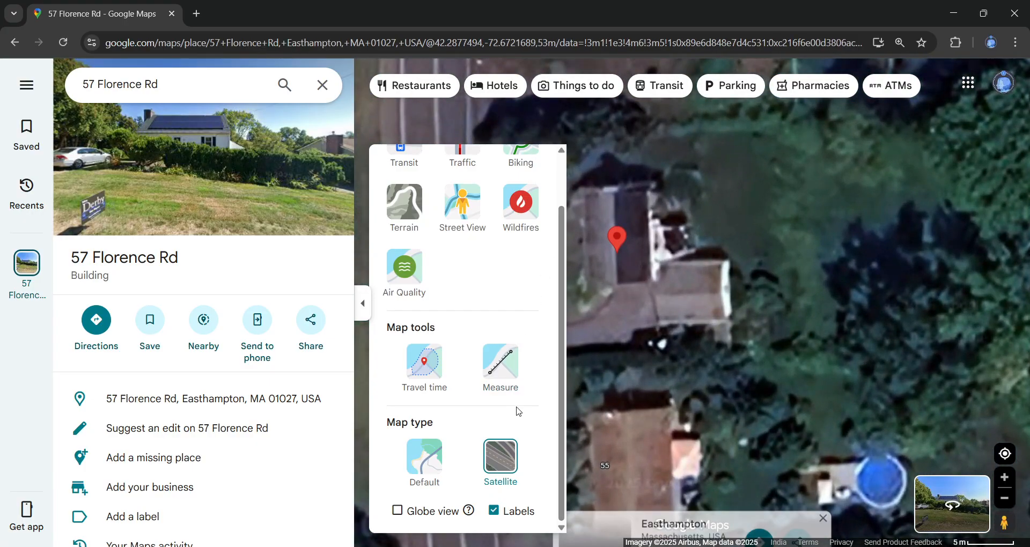
left_click(364, 306)
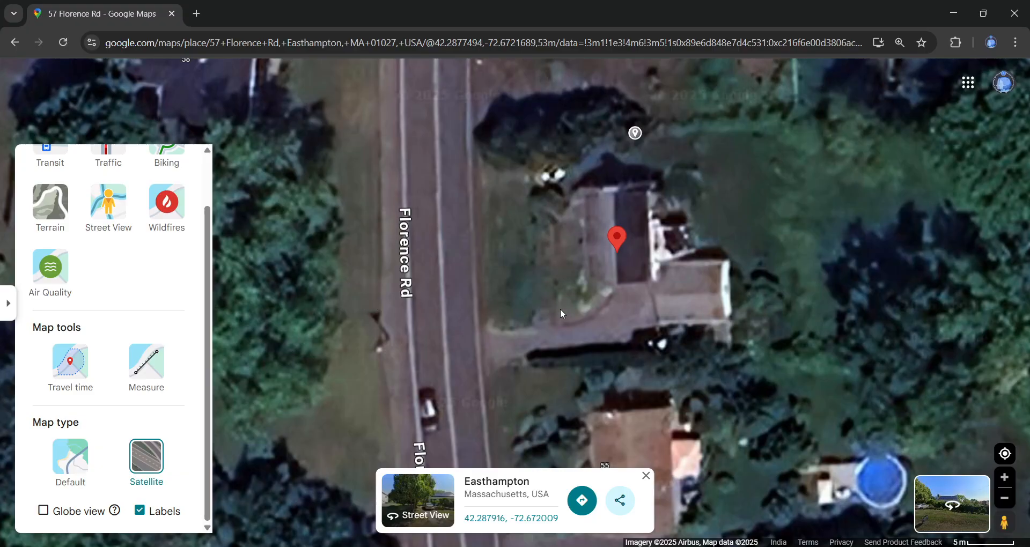
left_click_drag(584, 365, 477, 351)
scroll(516, 249, "up", 3)
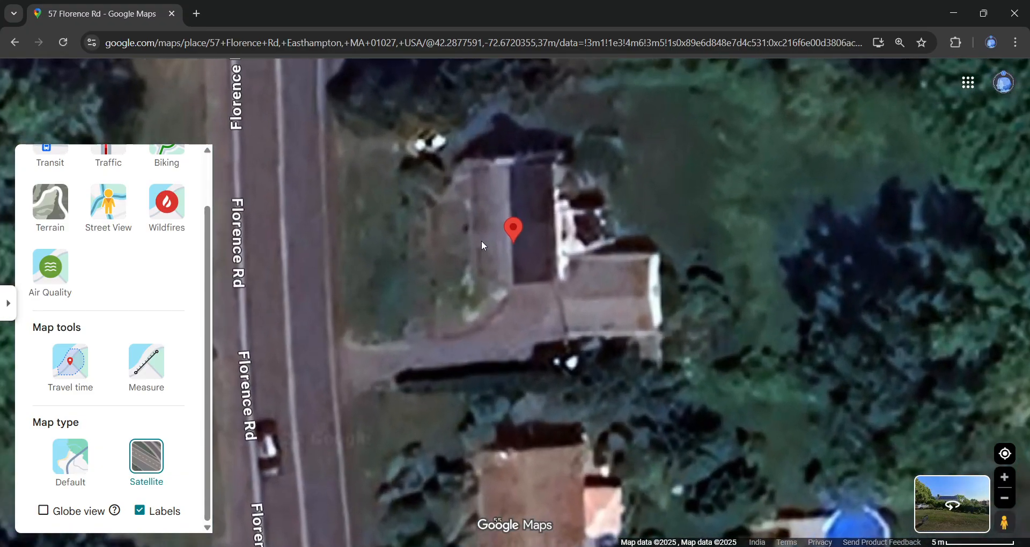
left_click_drag(483, 223, 449, 300)
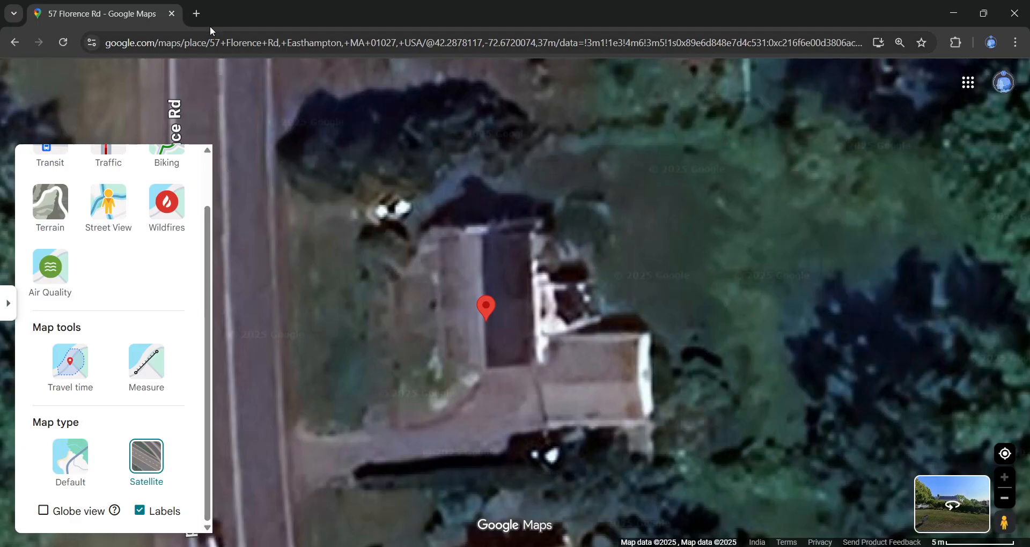
- In a new tab, find Bing Maps and search it for the pasted house address
left_click(197, 14)
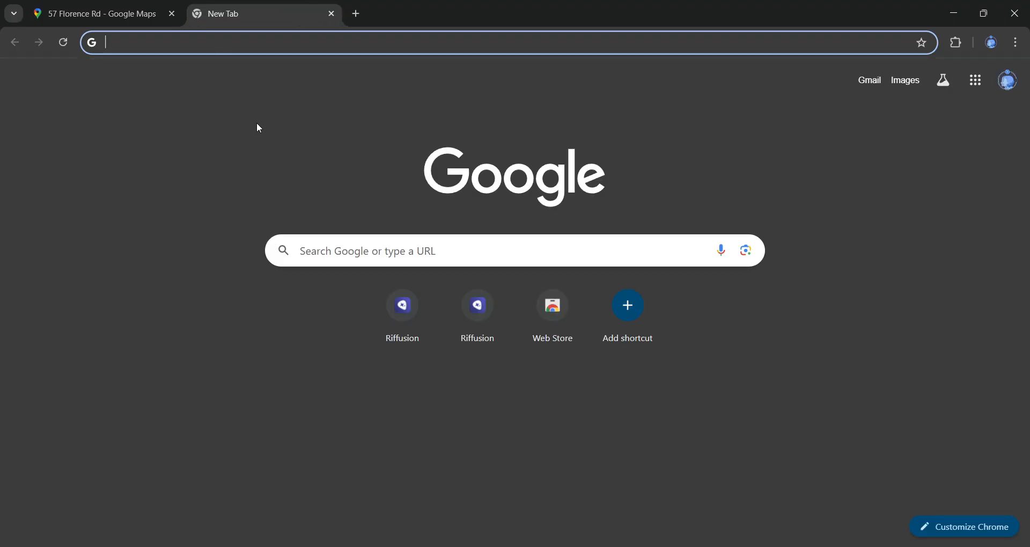
type("bingmap")
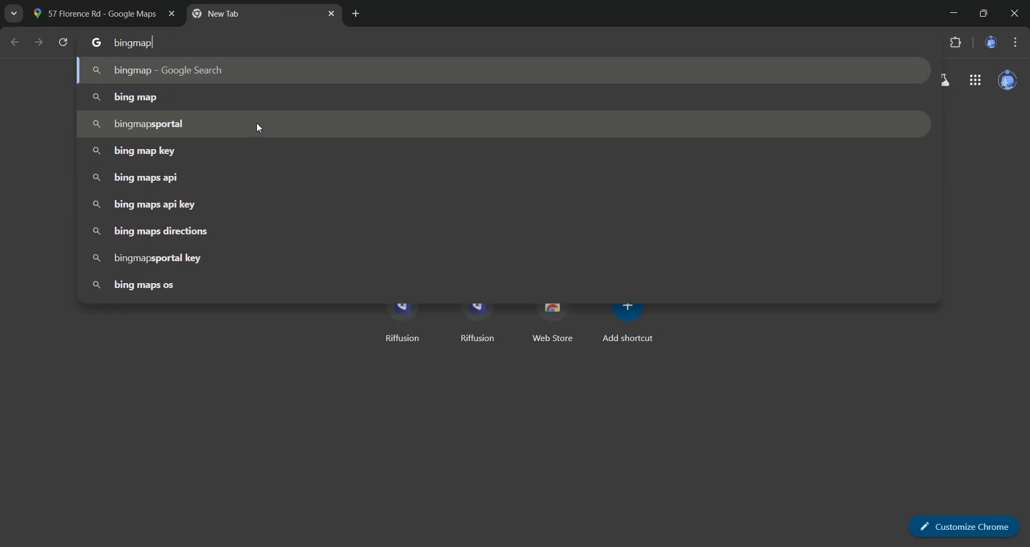
key("Return")
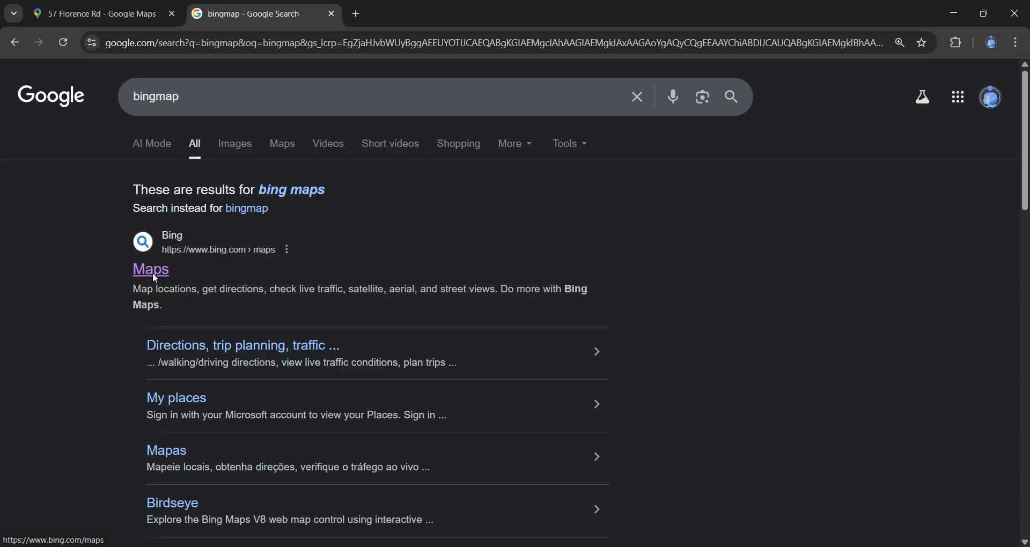
left_click(154, 271)
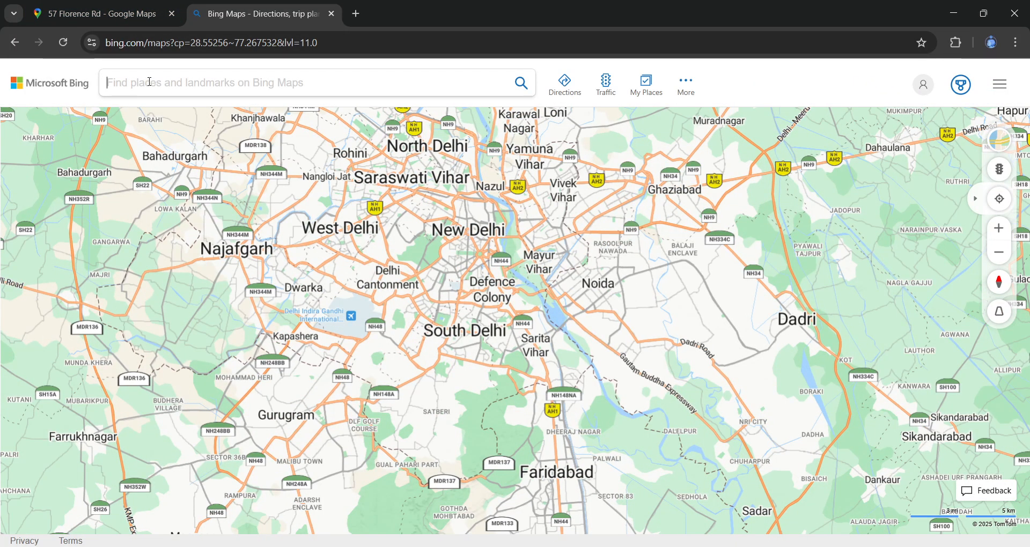
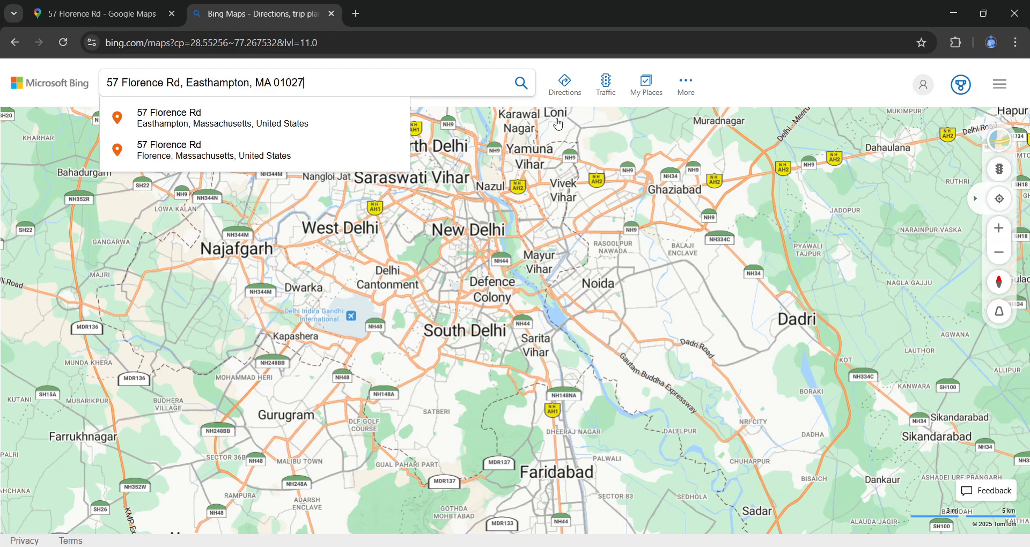
left_click(519, 96)
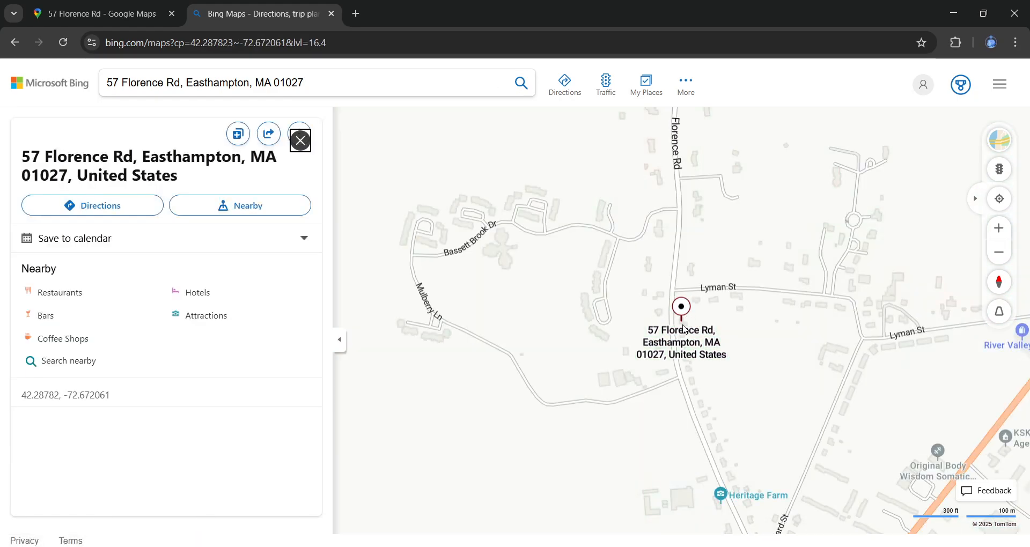
- Switch the Bing map style to Satellite imagery
scroll(659, 320, "down", 1)
scroll(645, 326, "up", 5)
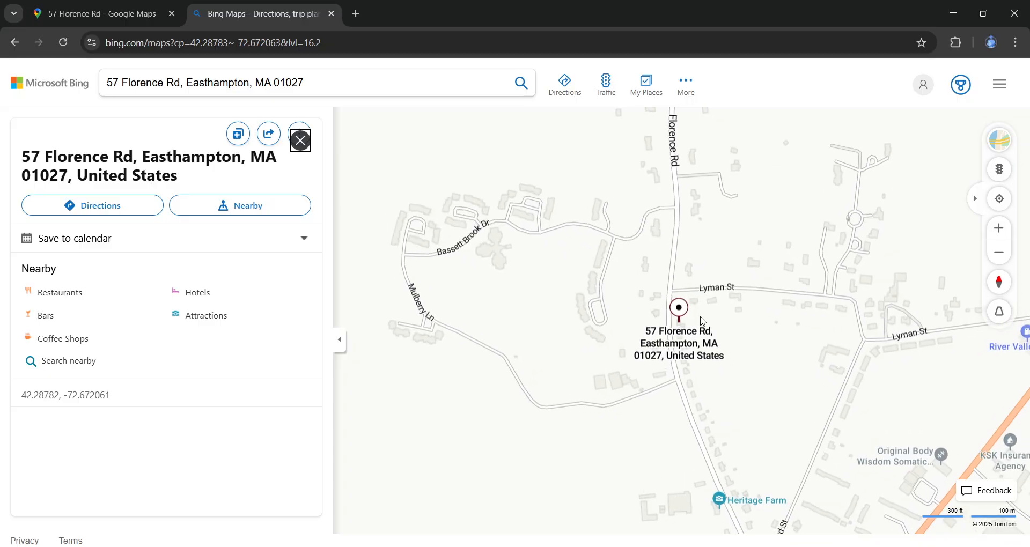
scroll(657, 270, "up", 4)
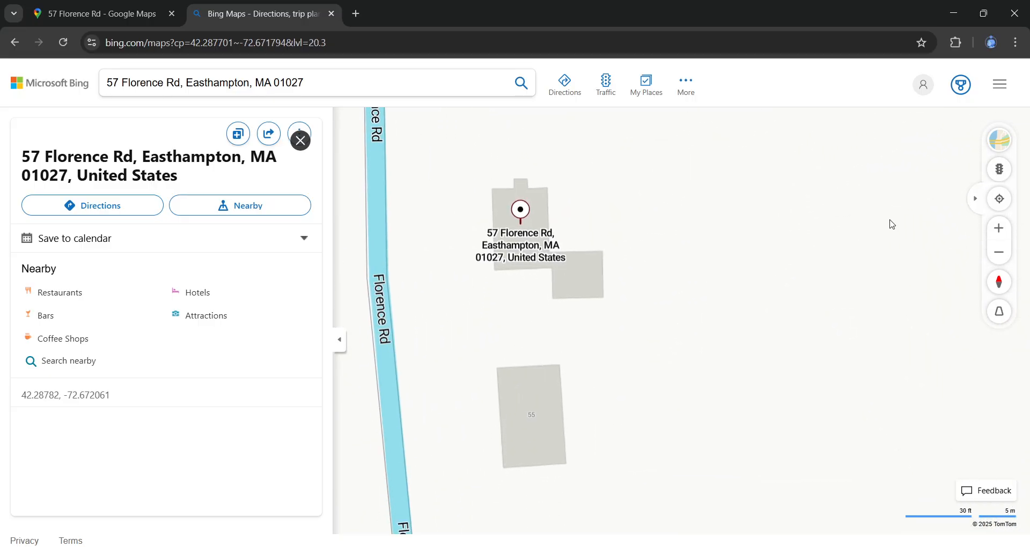
left_click(1008, 153)
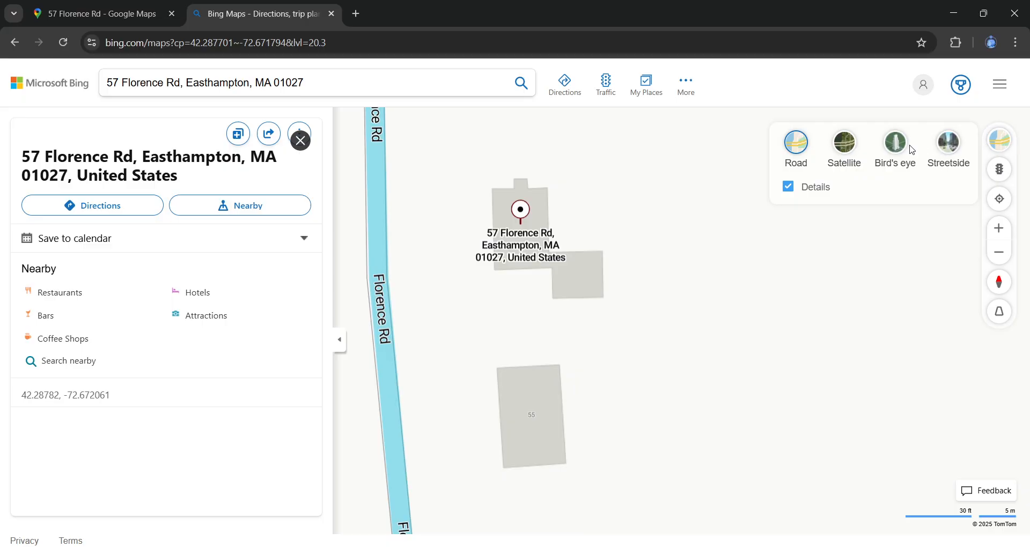
left_click(842, 145)
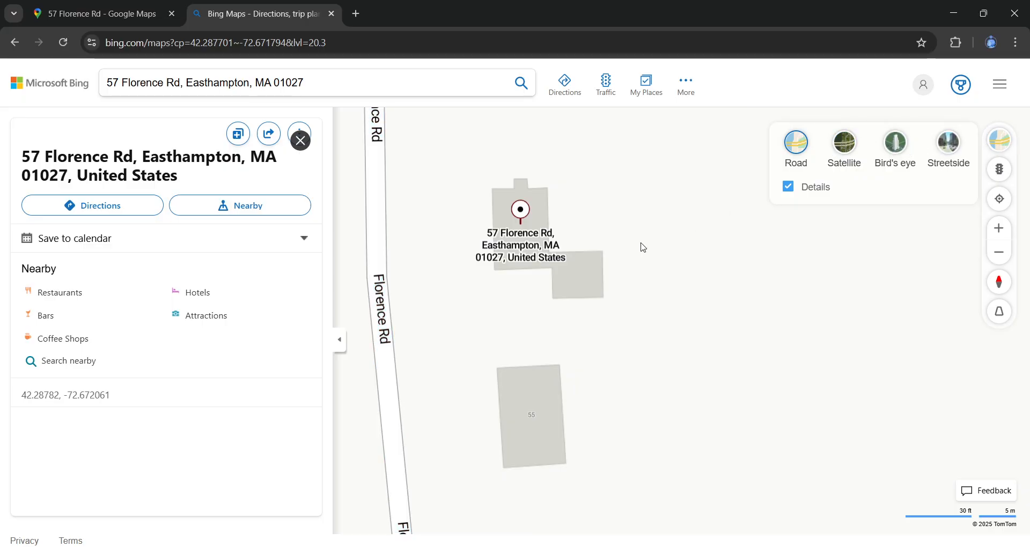
- Zoom and pan the aerial view until the house is centred close-up
scroll(538, 220, "up", 3)
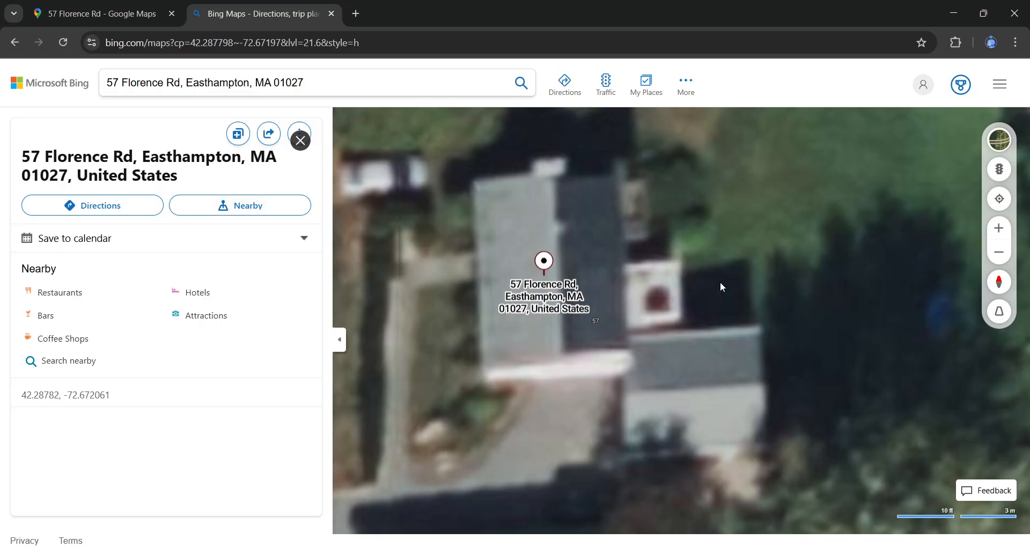
left_click_drag(720, 282, 709, 283)
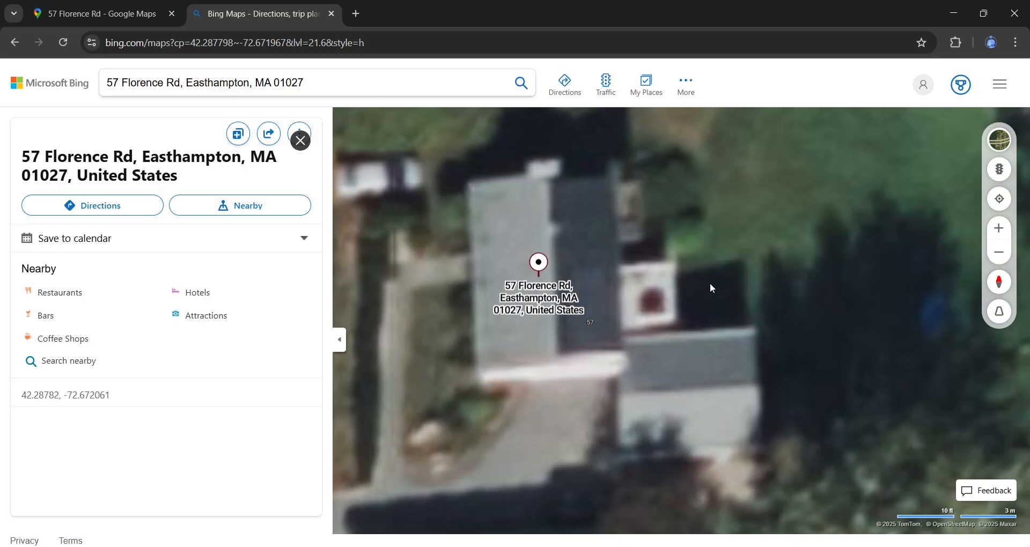
scroll(683, 290, "up", 2)
scroll(680, 291, "down", 3)
scroll(688, 318, "down", 2)
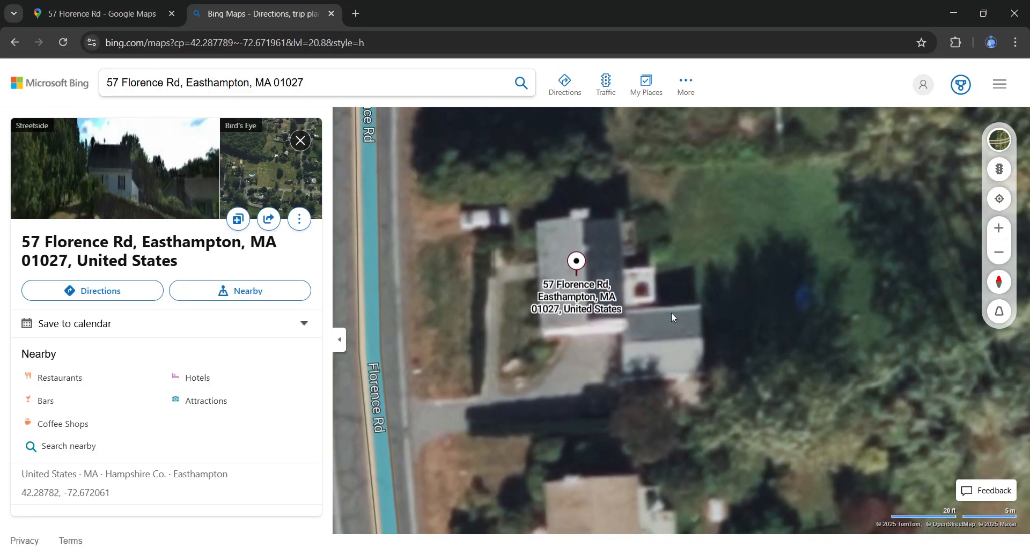
scroll(684, 309, "up", 1)
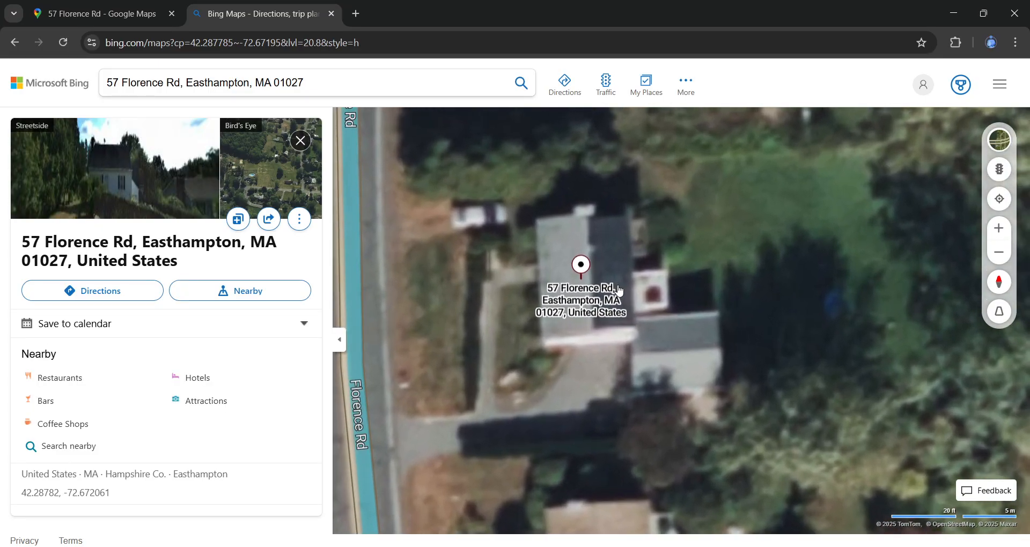
left_click_drag(700, 298, 703, 239)
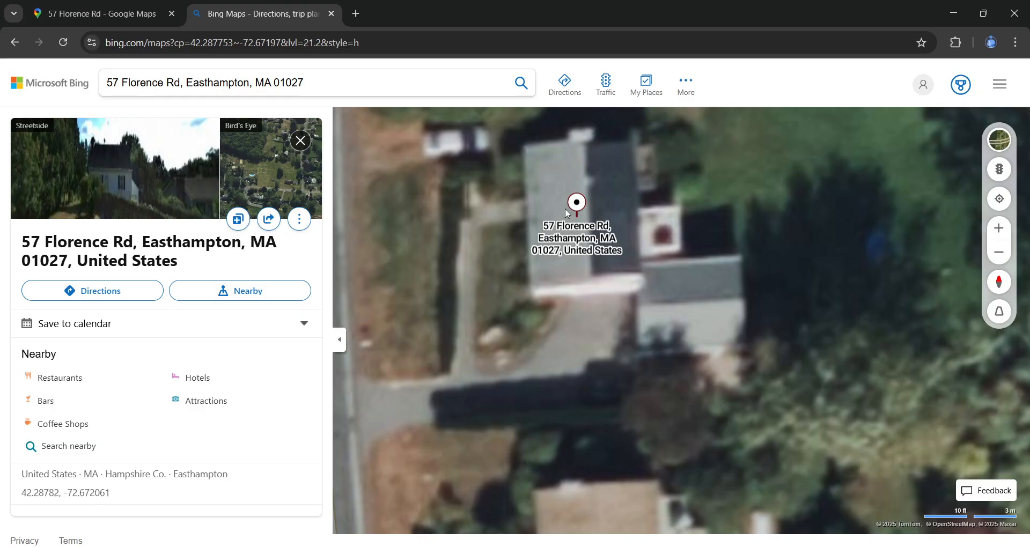
left_click_drag(562, 207, 560, 256)
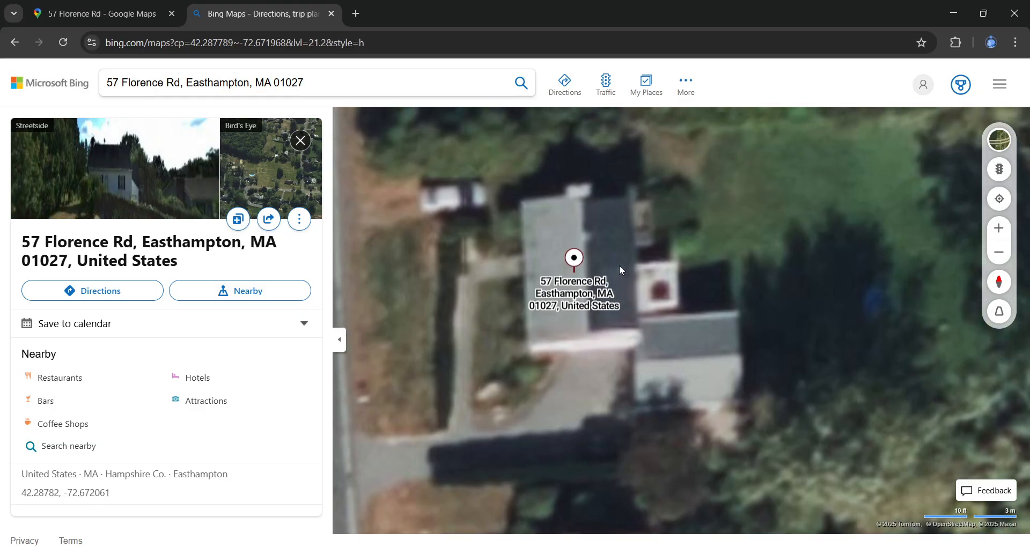
scroll(619, 265, "down", 2)
scroll(619, 265, "up", 3)
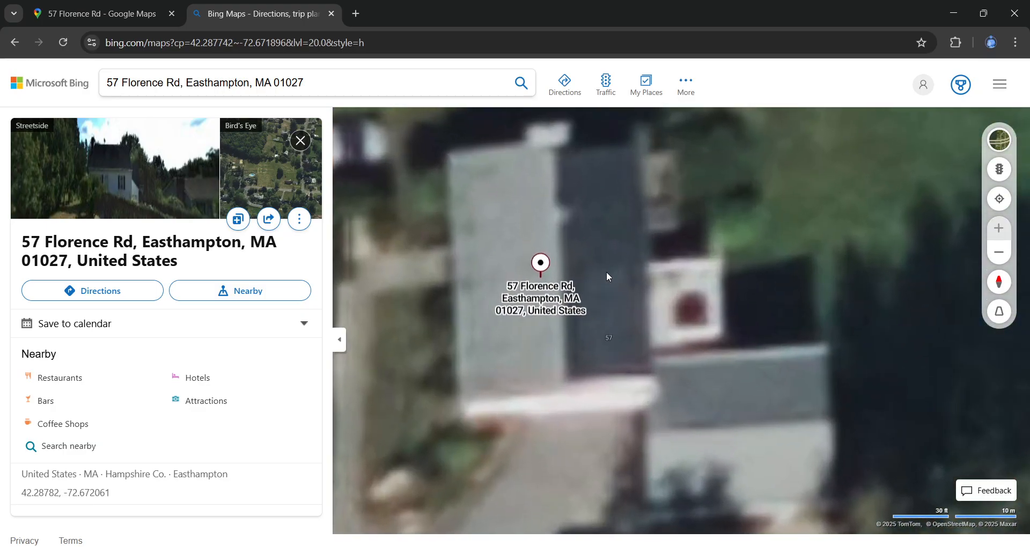
scroll(604, 314, "down", 2)
scroll(601, 327, "up", 1)
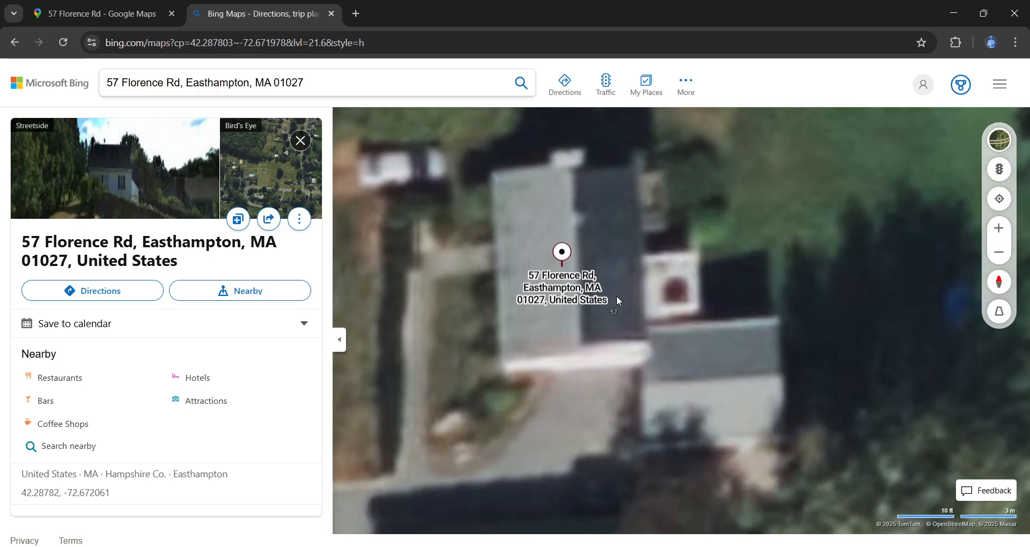
left_click_drag(631, 292, 636, 301)
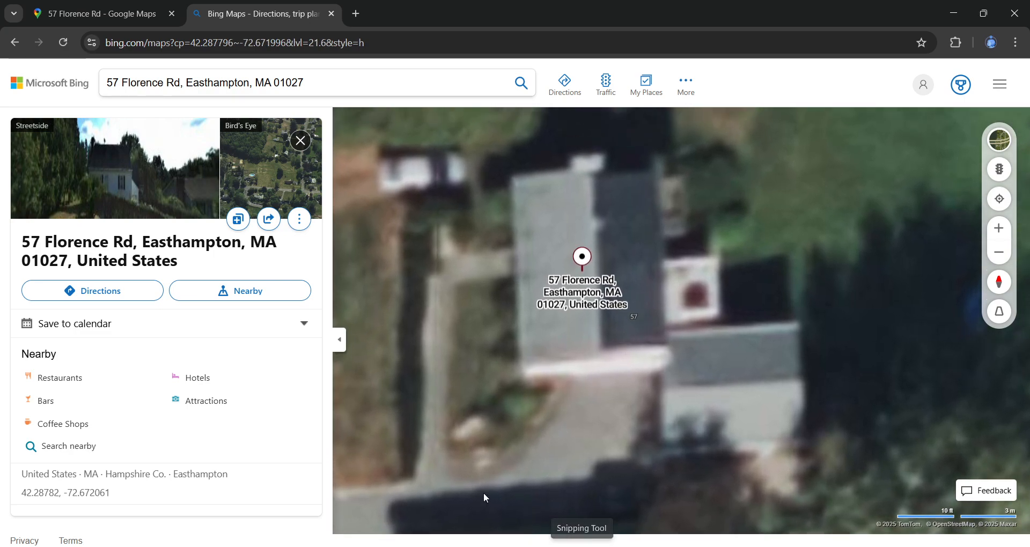
- Hide the address panel and take a Snipping Tool capture of the area around the house
left_click(339, 339)
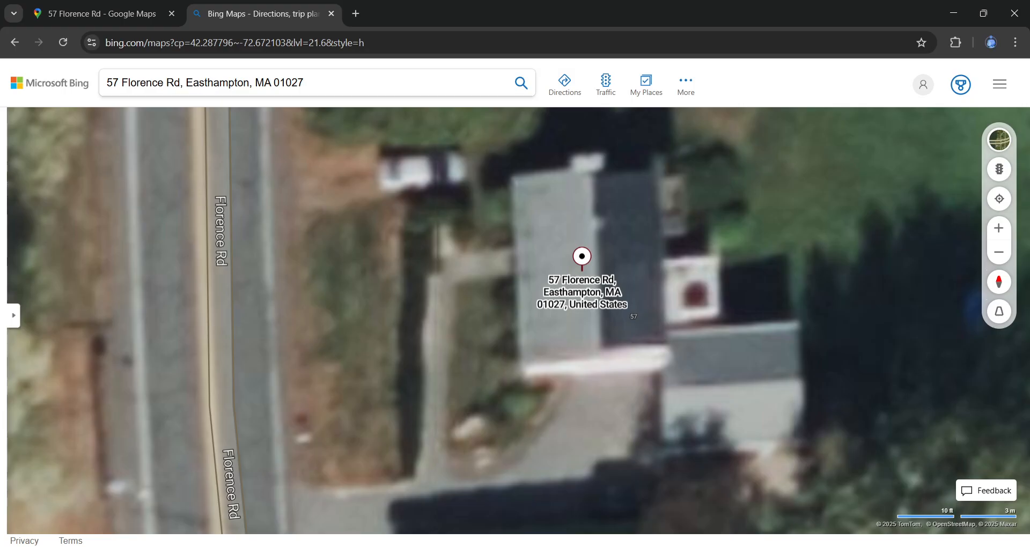
left_click(590, 546)
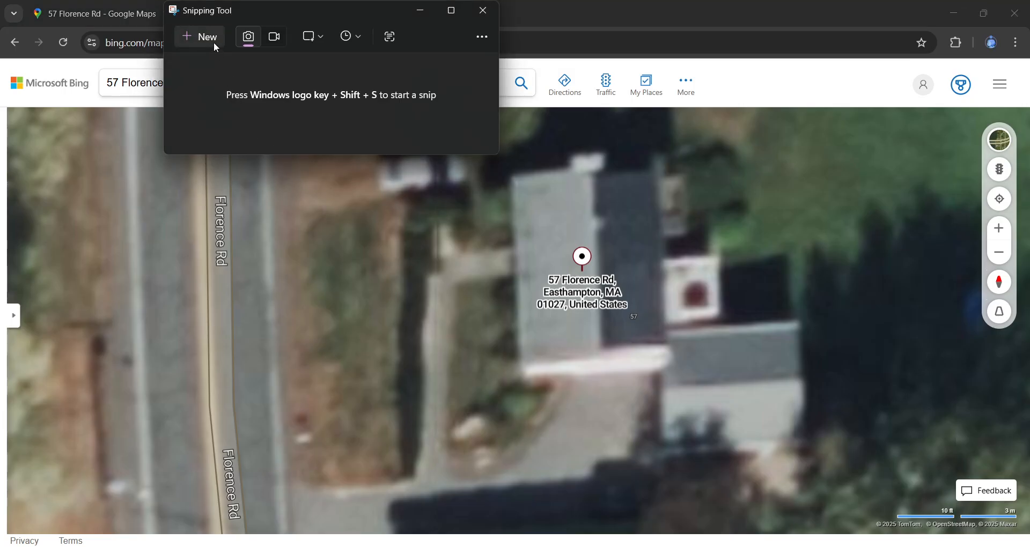
left_click(214, 42)
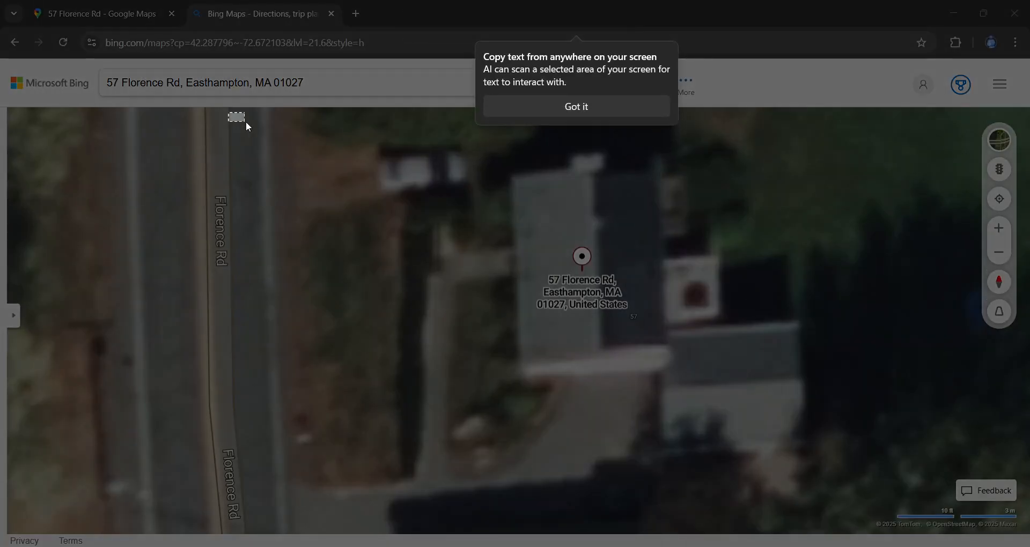
left_click_drag(228, 112, 939, 516)
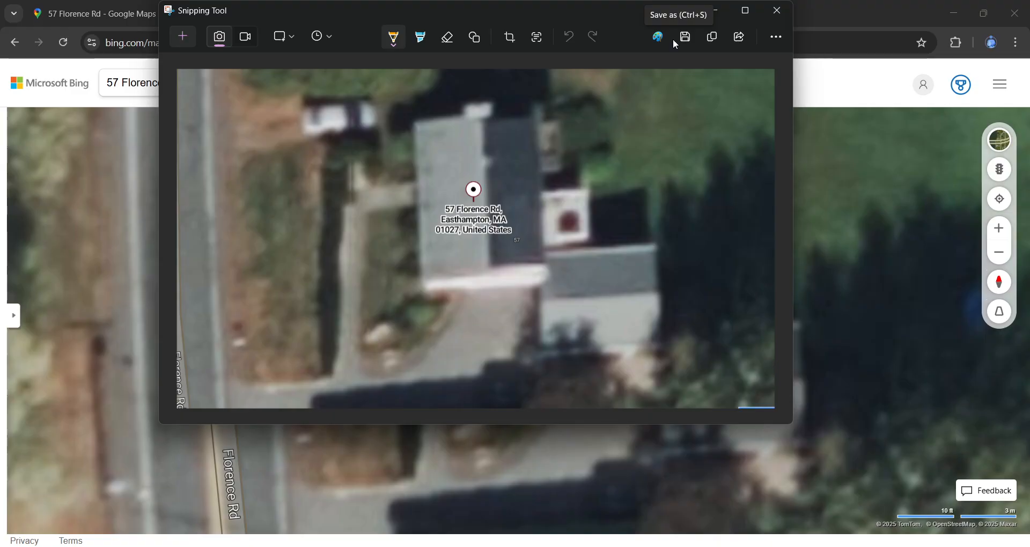
- Save the capture as a JPG in the Desktop folder 'p'
left_click(685, 38)
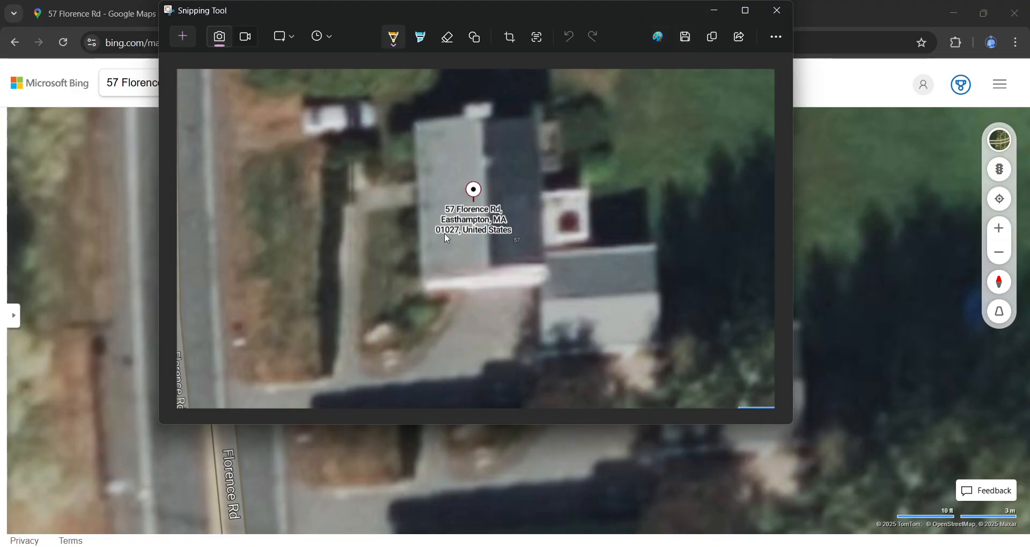
left_click(216, 182)
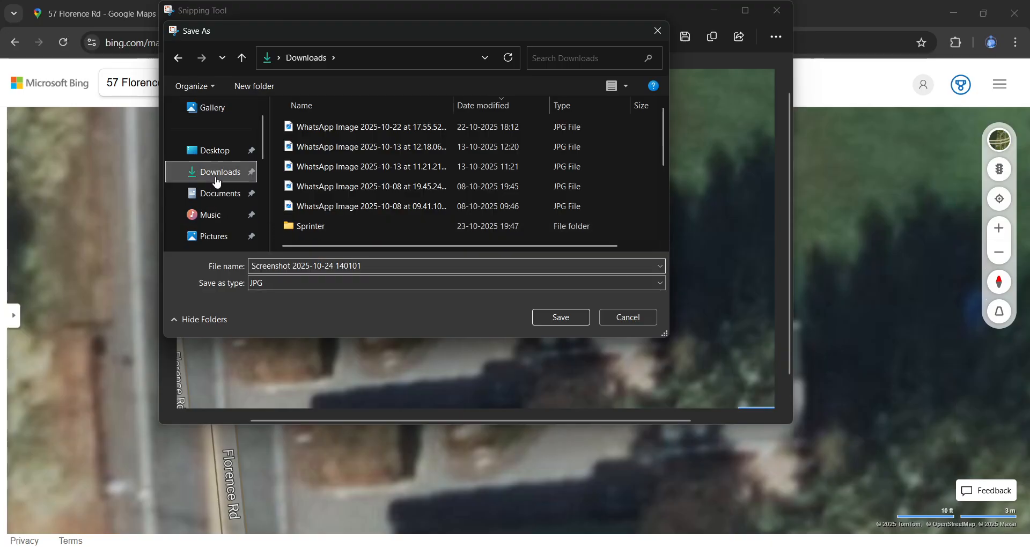
left_click(215, 151)
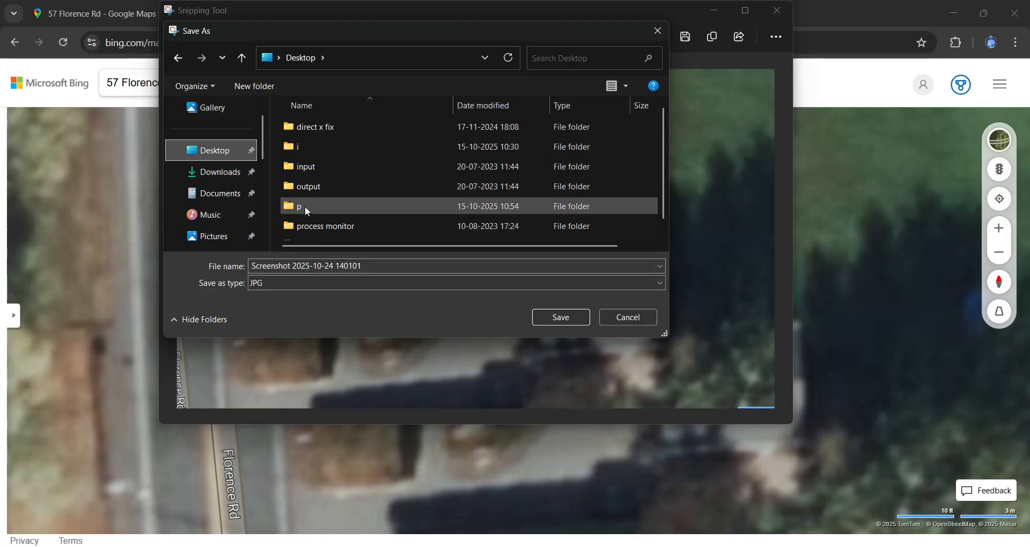
double_click(305, 206)
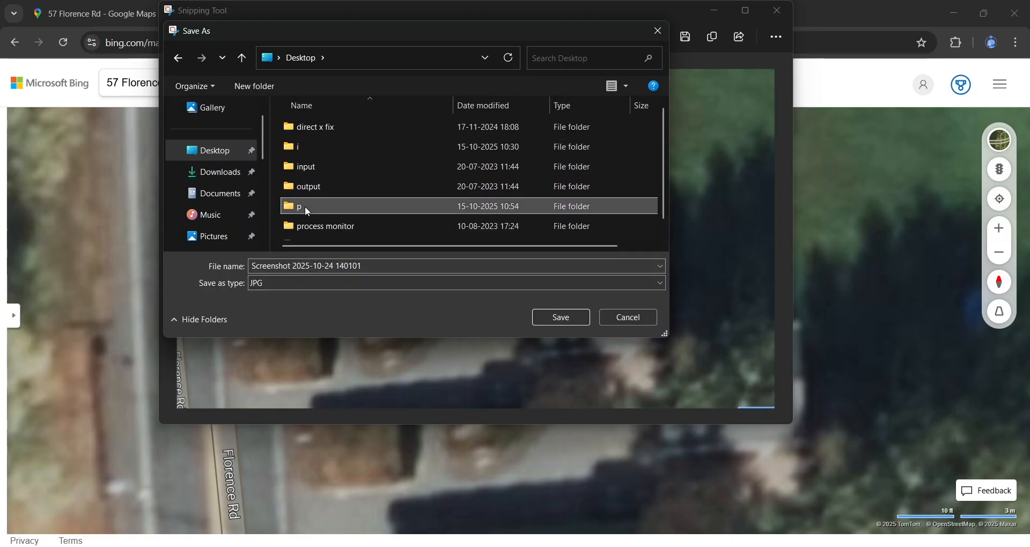
left_click(567, 319)
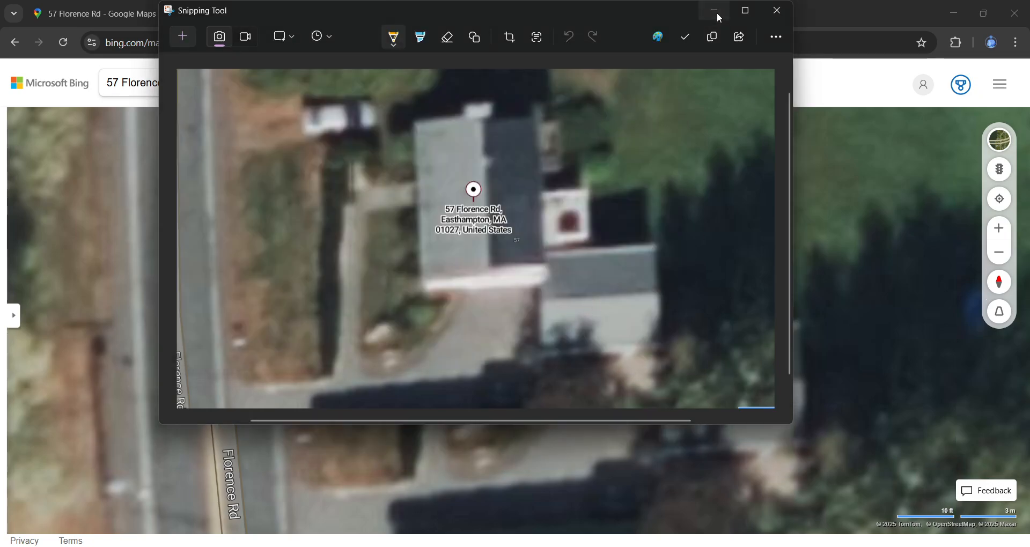
left_click(715, 11)
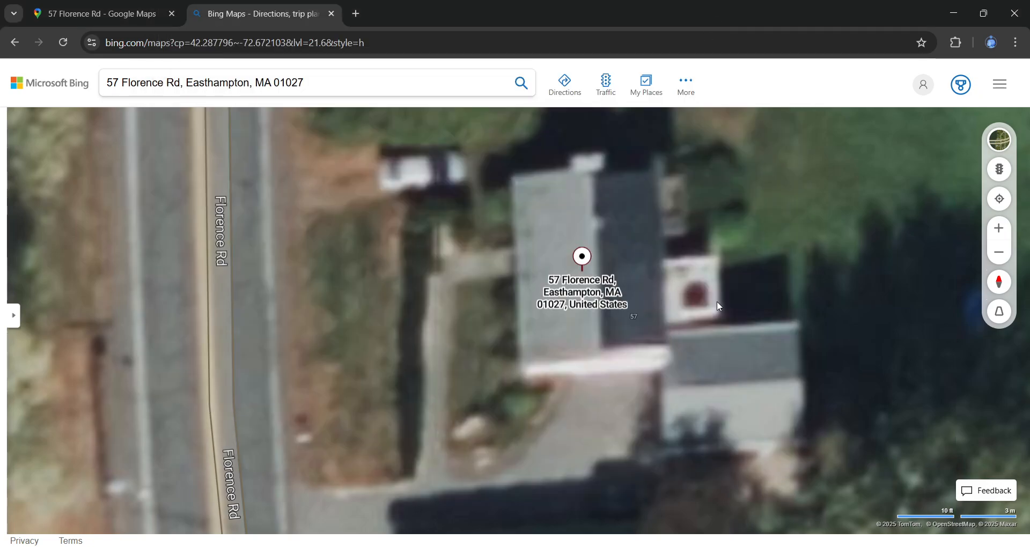
- Minimize the browser, Word, File Explorer and notes windows, then launch AutoCAD LT 2023
left_click(947, 17)
left_click(944, 17)
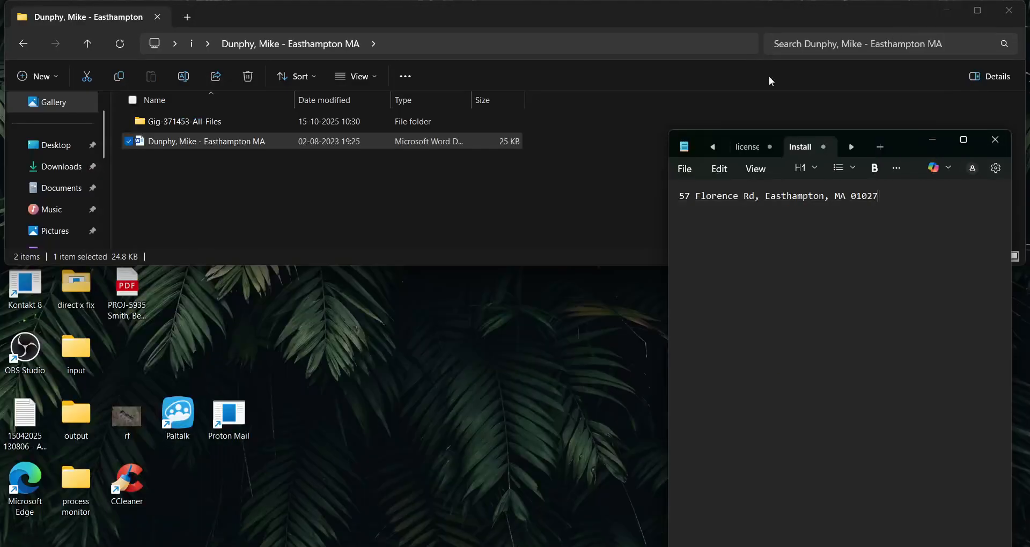
left_click(948, 11)
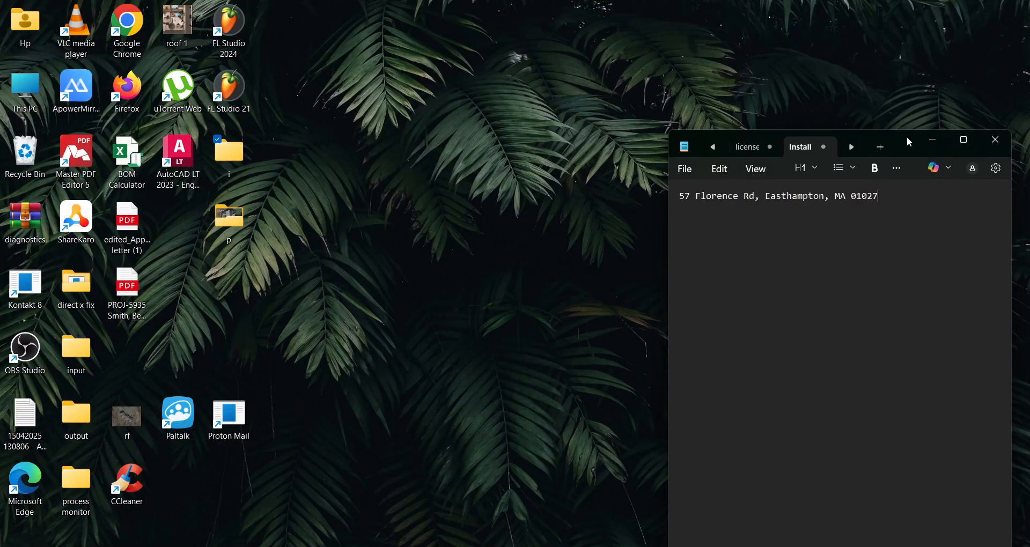
left_click(934, 142)
double_click(178, 155)
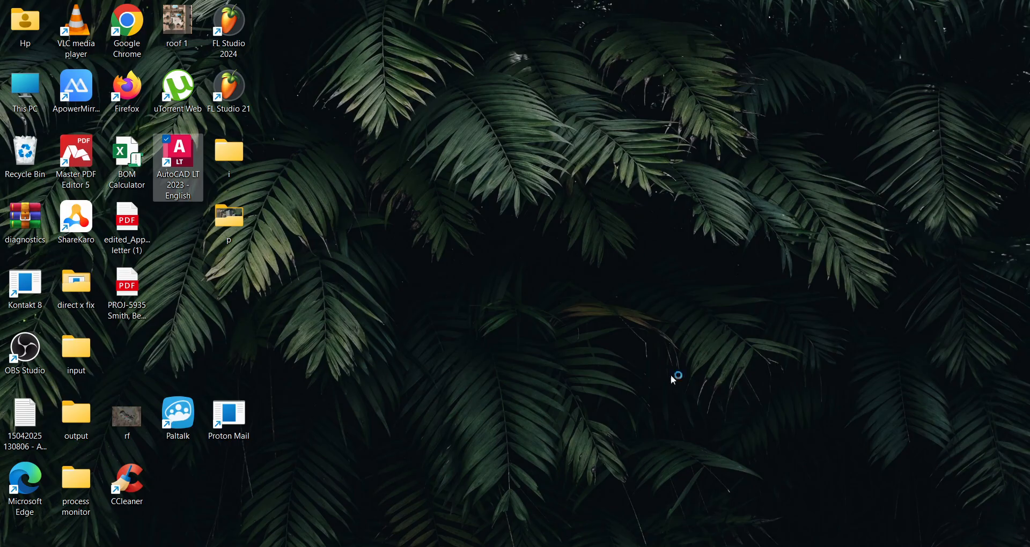
- Dismiss the licensing error and open the recent Exterior Elevations drawing from the Start page
left_click(700, 546)
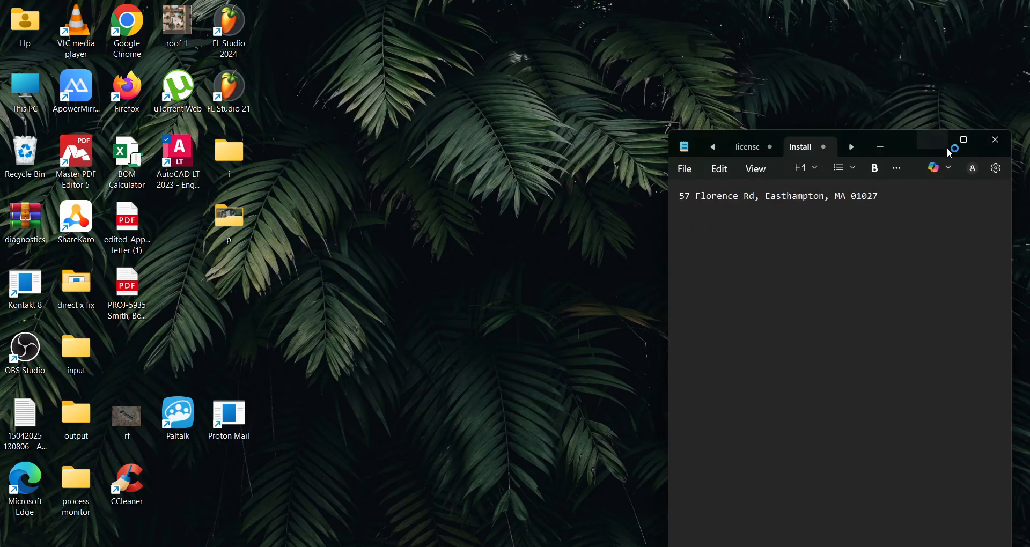
left_click(965, 141)
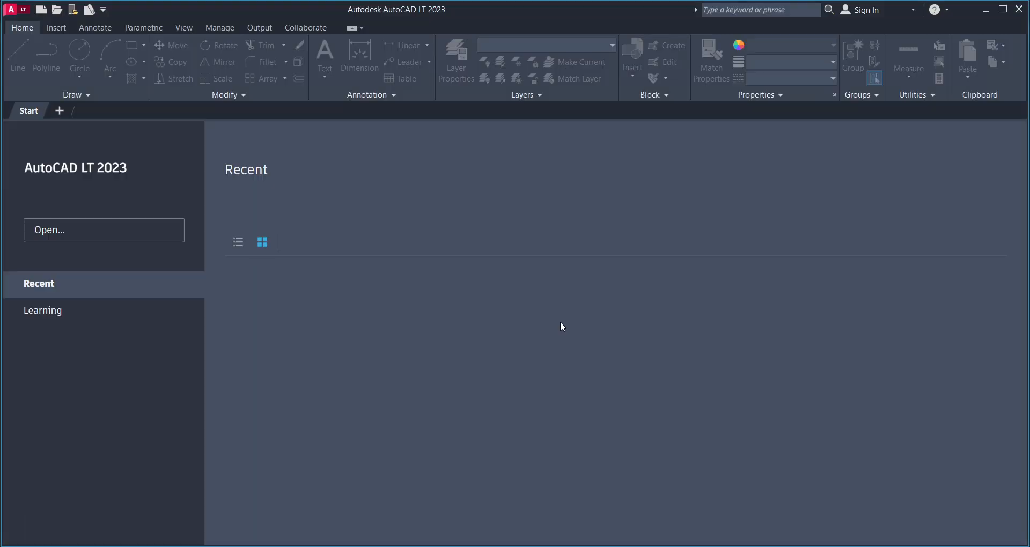
left_click(617, 313)
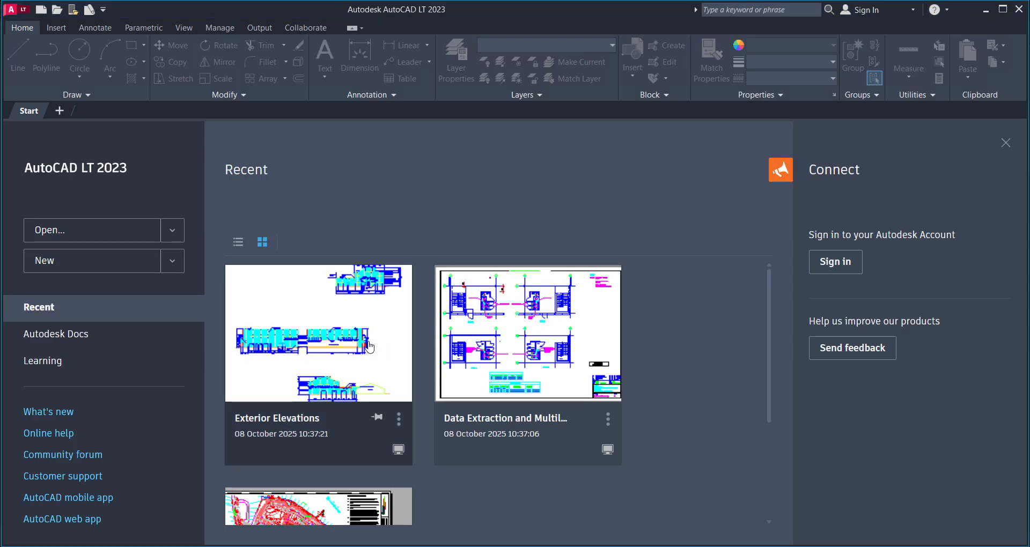
left_click(369, 348)
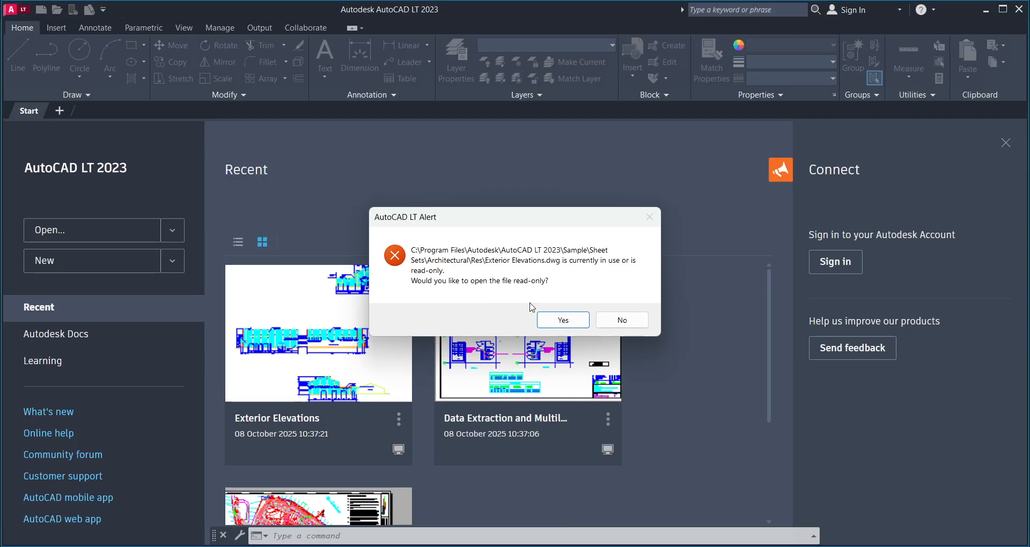
- Accept read-only opening, then use REC to draw a large rectangle right of the elevations
left_click(584, 320)
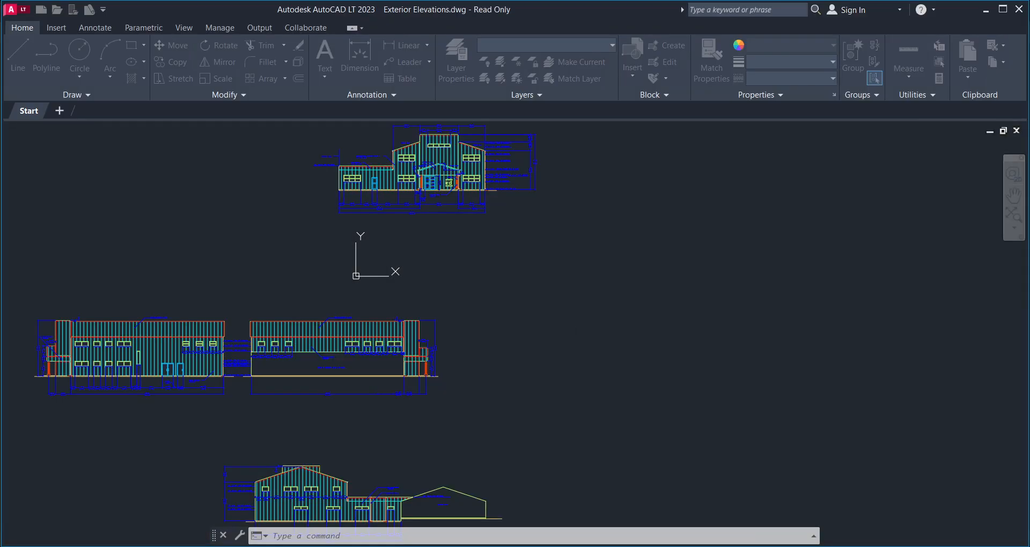
scroll(563, 285, "down", 8)
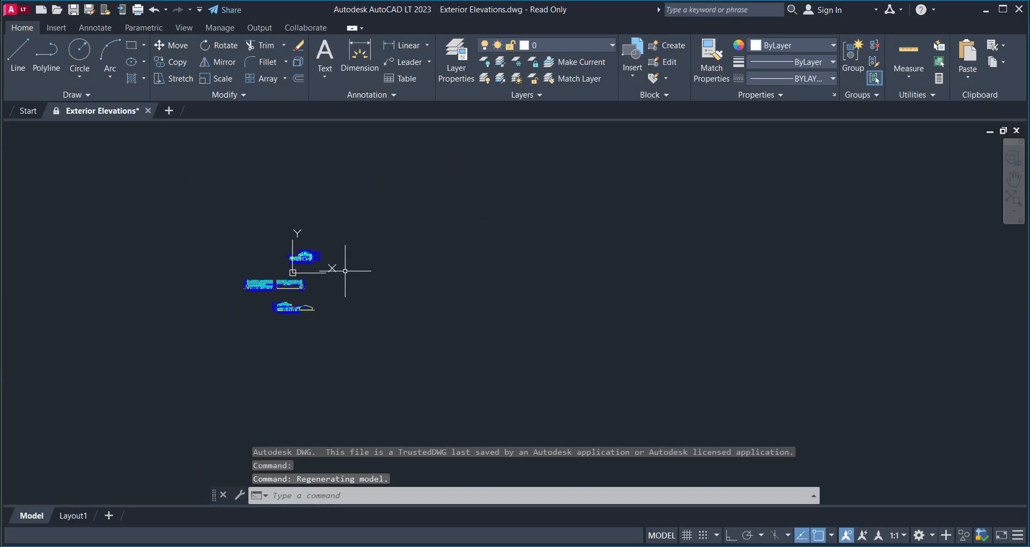
type("re")
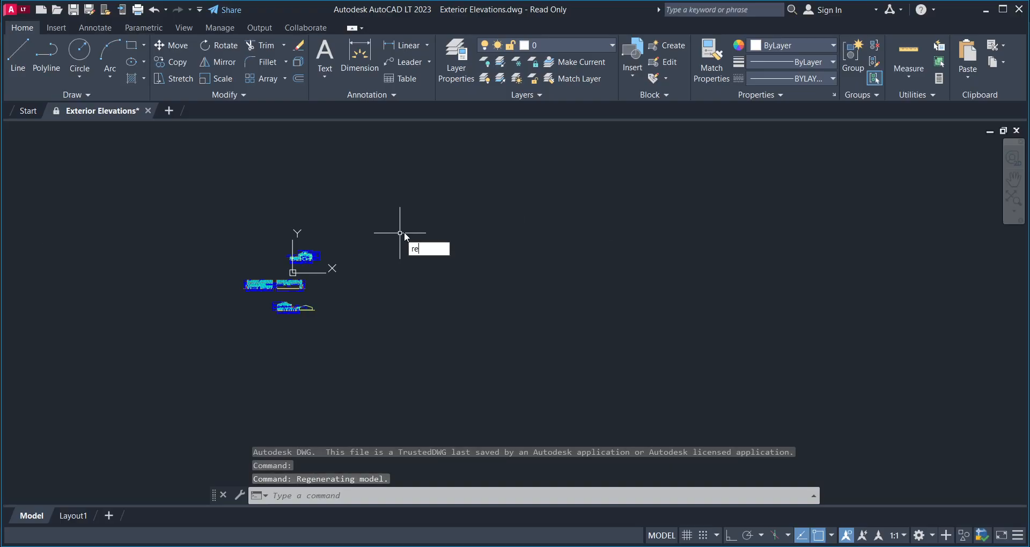
type("c")
key("Return")
left_click(406, 203)
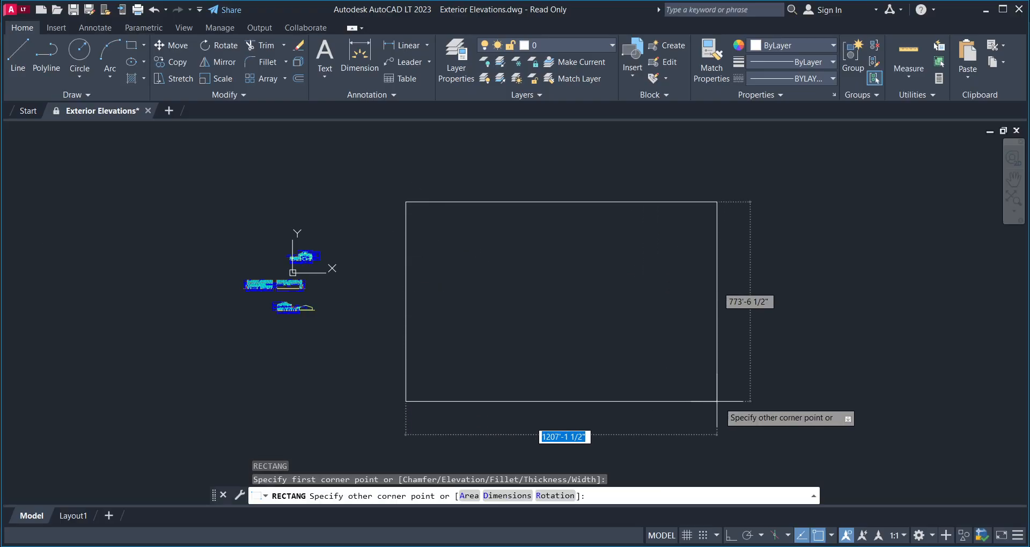
left_click(783, 434)
scroll(510, 281, "up", 5)
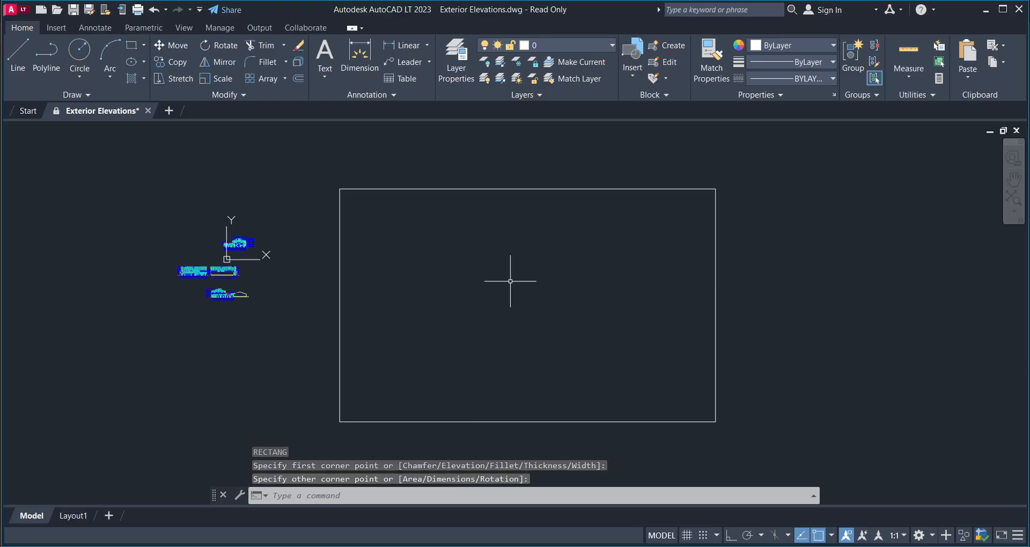
scroll(467, 260, "down", 5)
scroll(457, 271, "up", 3)
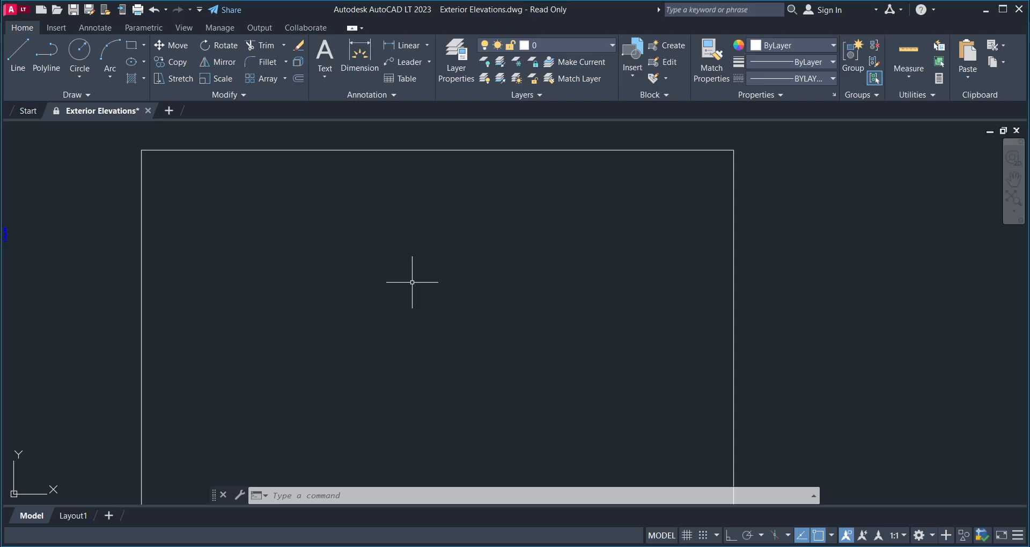
- In Drawing Units, choose 0'-0" length precision with Decimal Degrees angles and Inches insertion scale
type("un")
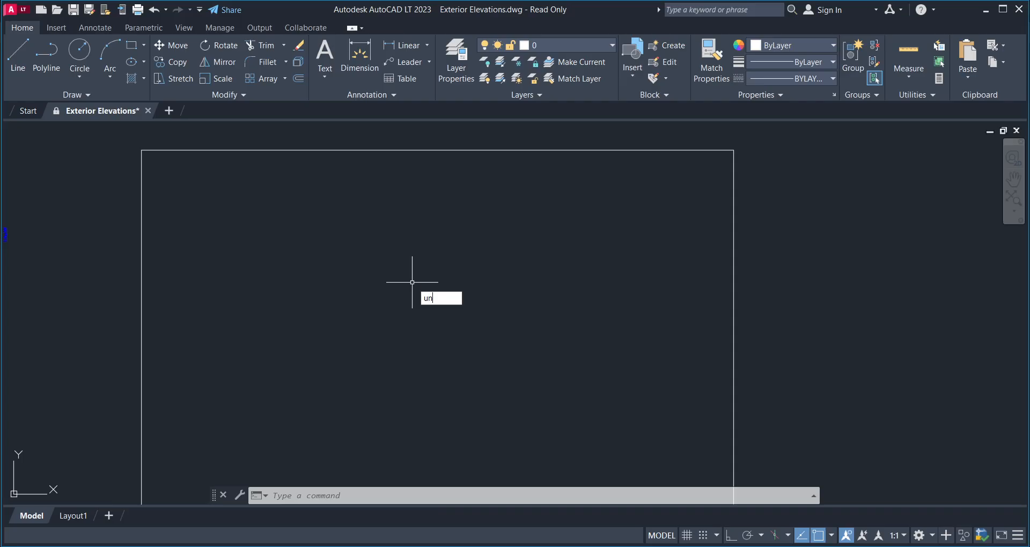
key("Return")
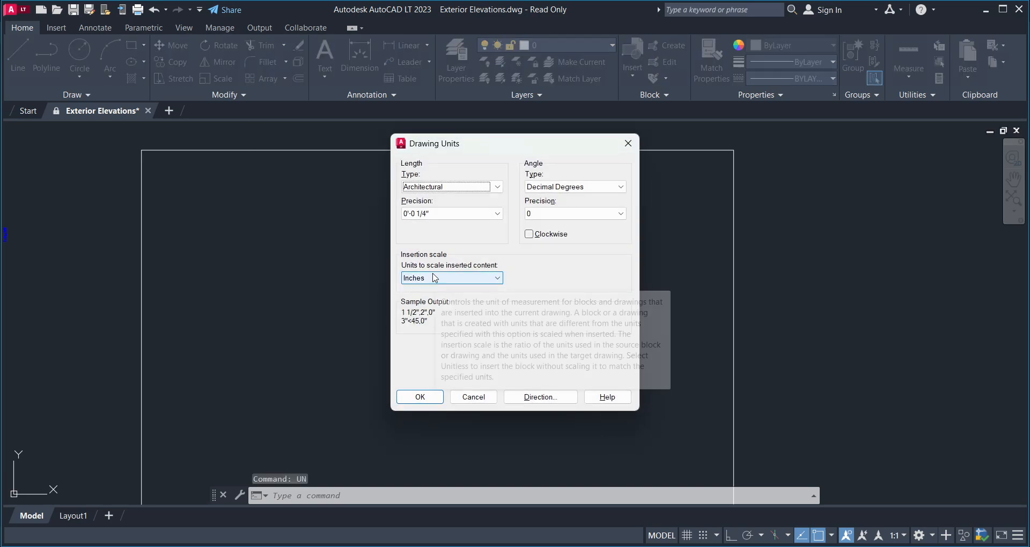
left_click(493, 214)
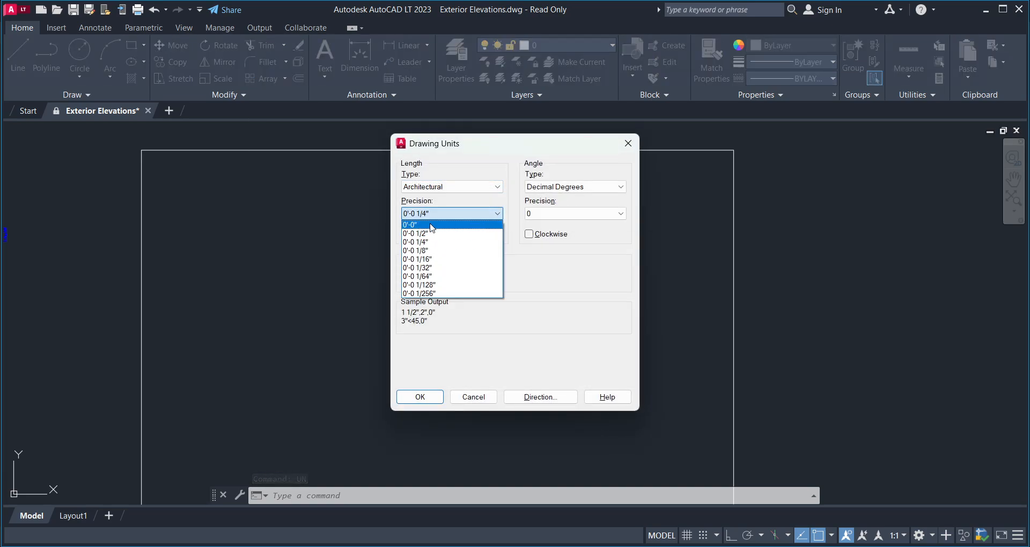
left_click(432, 225)
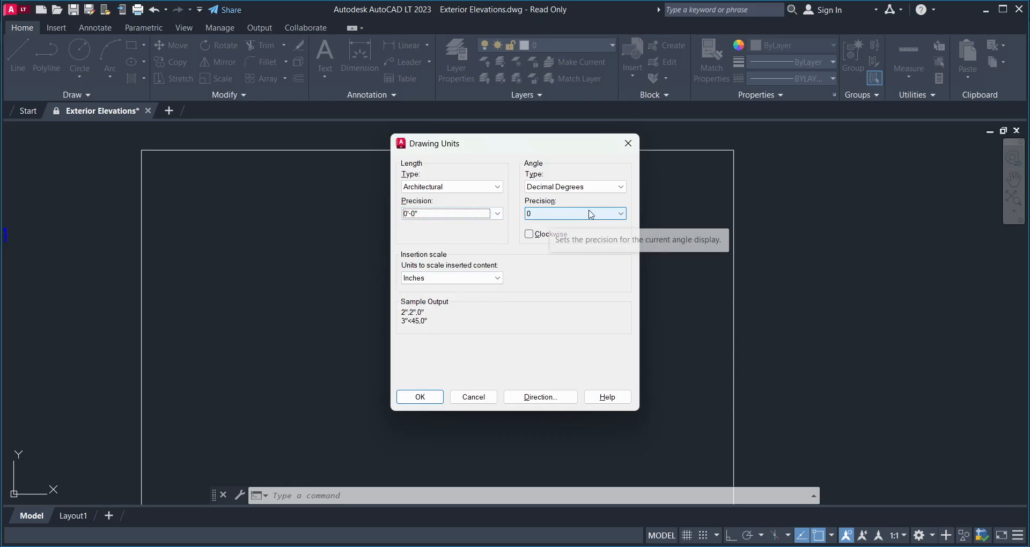
left_click(585, 187)
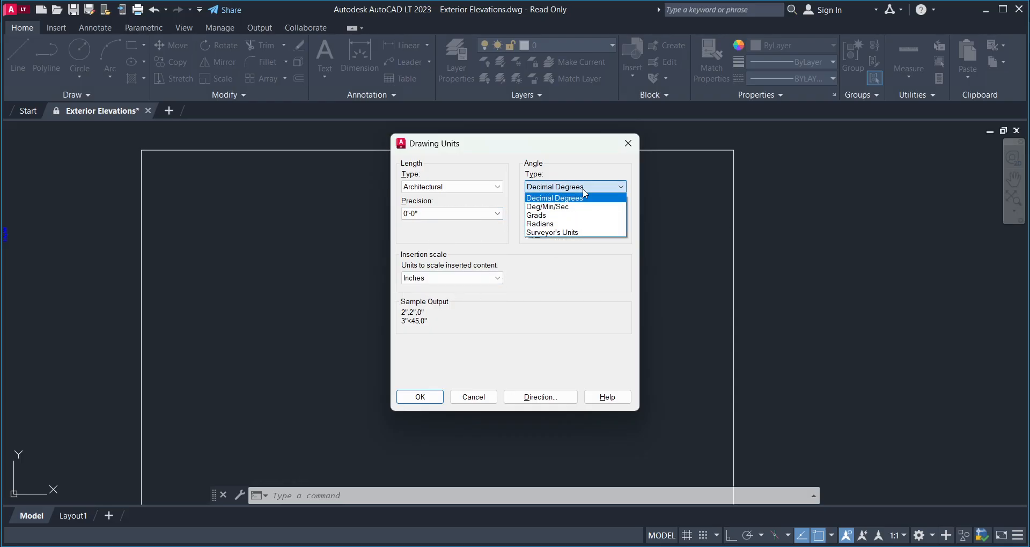
left_click(579, 198)
left_click(489, 278)
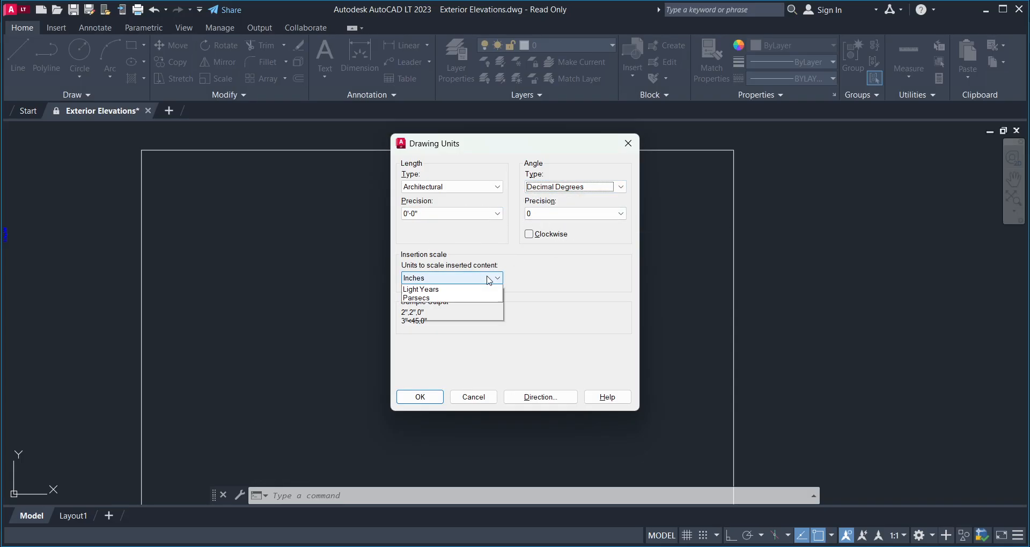
left_click(459, 294)
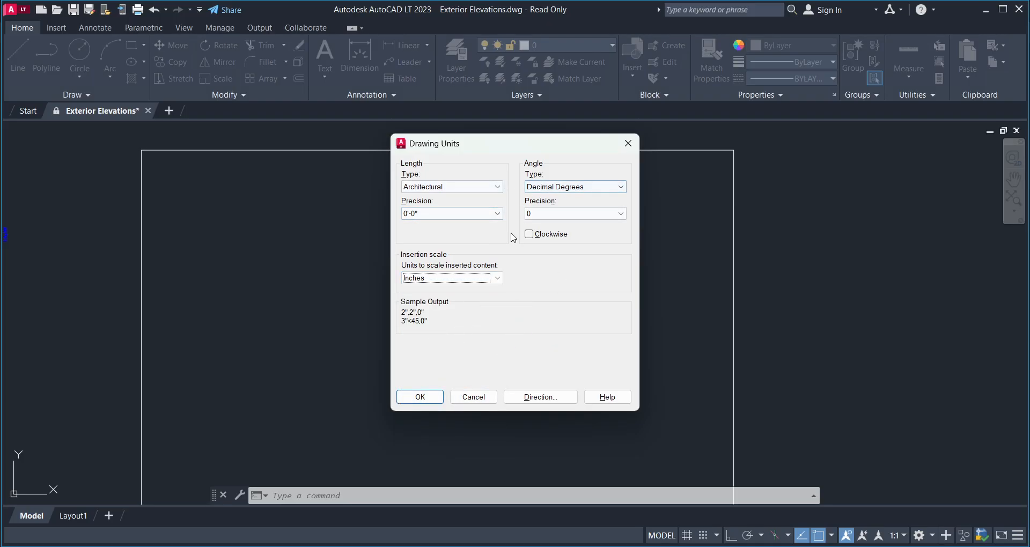
left_click(420, 397)
- Minimize AutoCAD and Notepad and open the Desktop folder 'p' full-screen
mouse_move(417, 301)
middle_mouse_down()
mouse_move(398, 265)
mouse_move(366, 294)
mouse_move(410, 281)
mouse_move(398, 301)
middle_mouse_up()
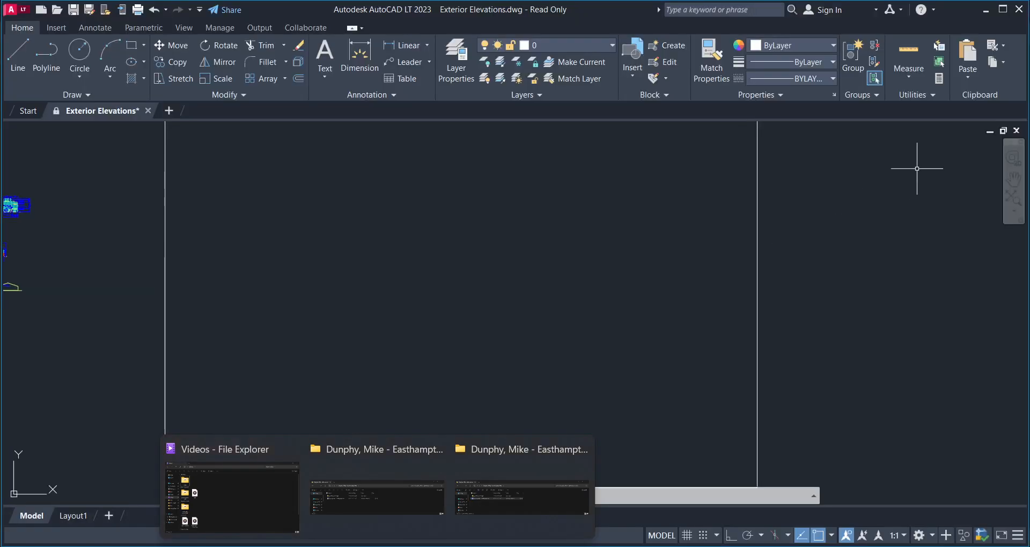
left_click(985, 9)
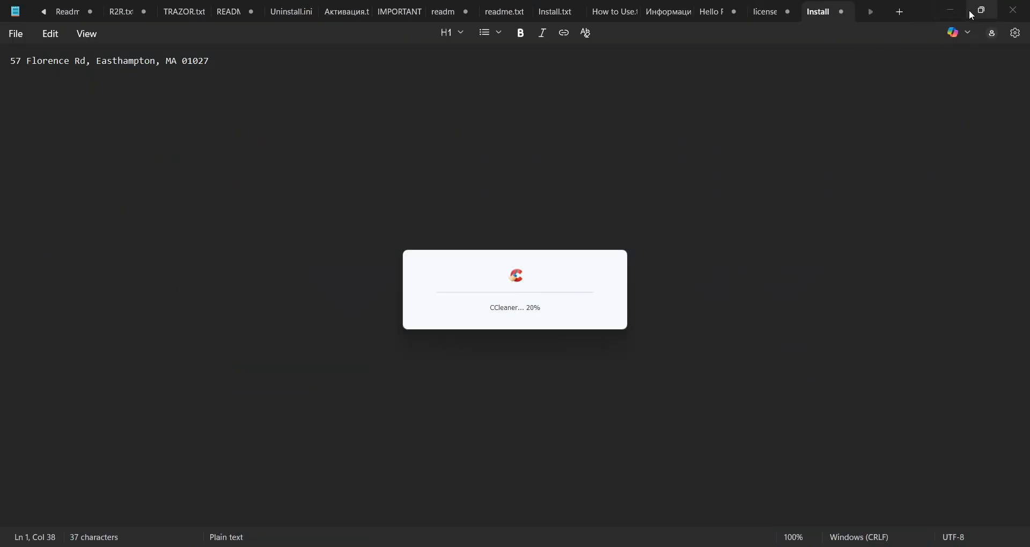
left_click(980, 8)
double_click(240, 210)
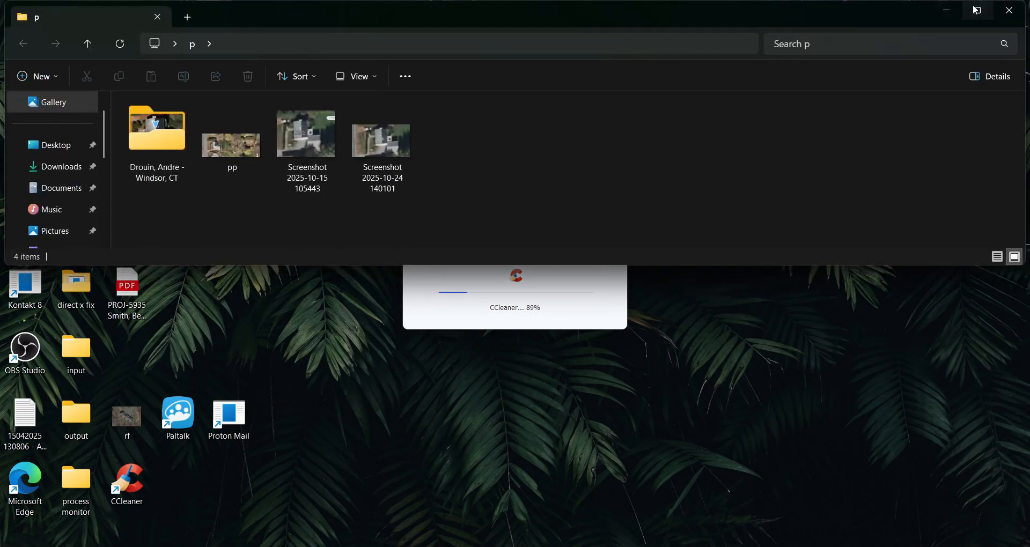
left_click(977, 11)
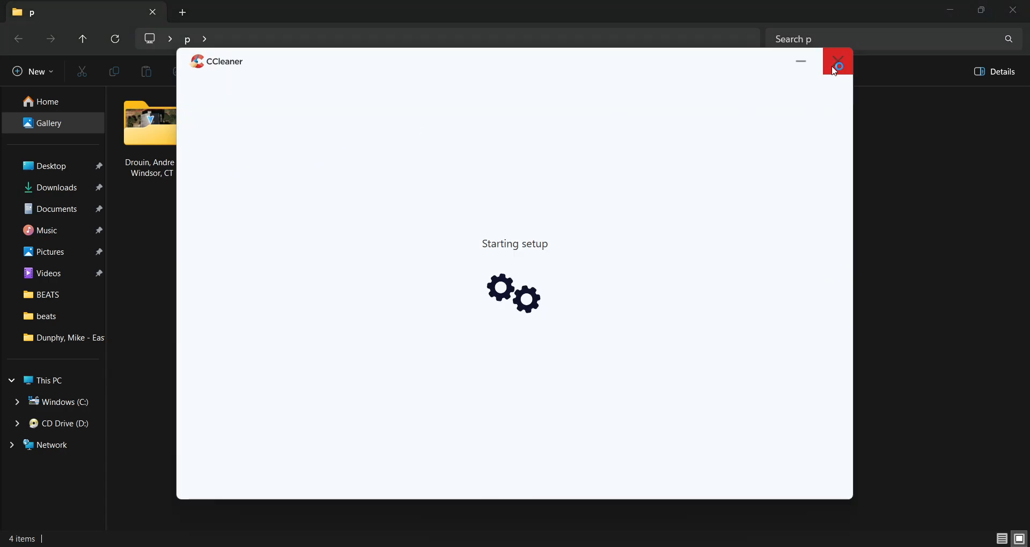
- Copy the 'pp' aerial image and switch back to AutoCAD to paste it
left_click(801, 63)
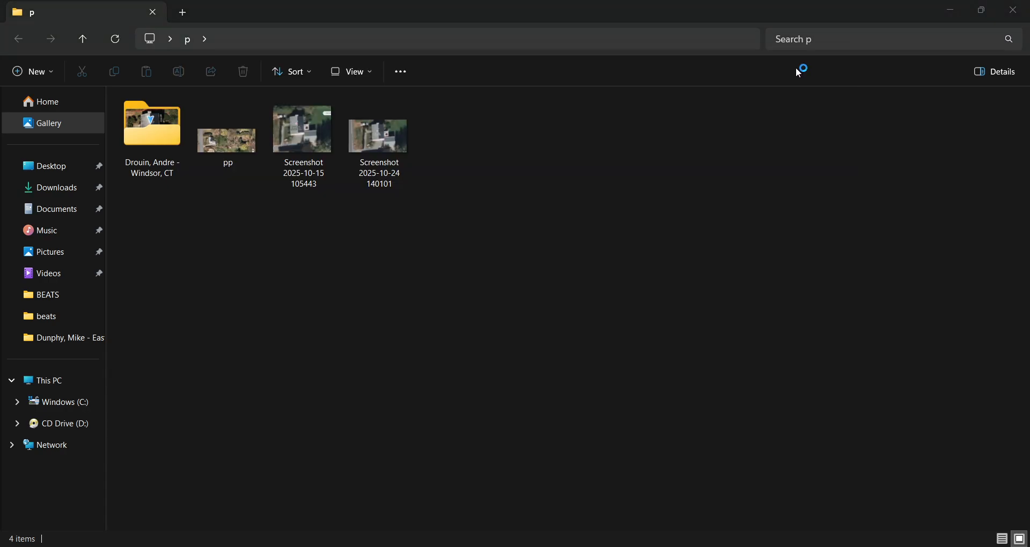
left_click(244, 146)
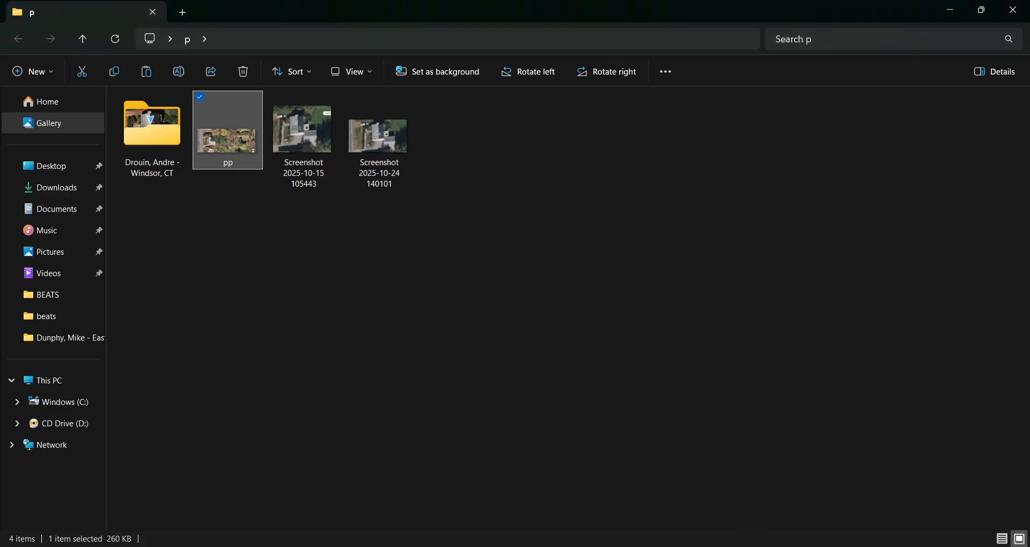
key("alt+Tab")
- Paste the aerial image inside the rectangle with Ortho on, at 0° rotation
key("ctrl+v")
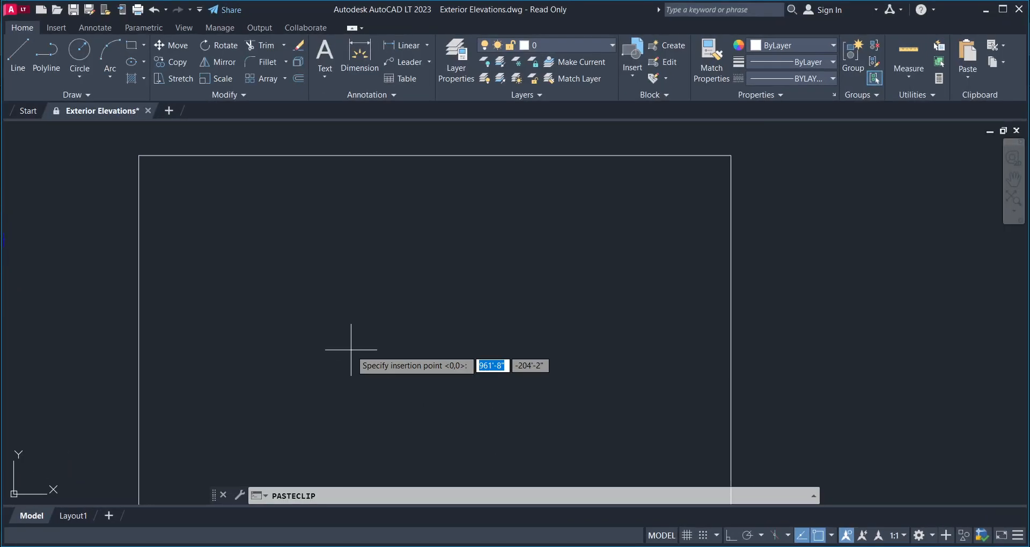
left_click(321, 371)
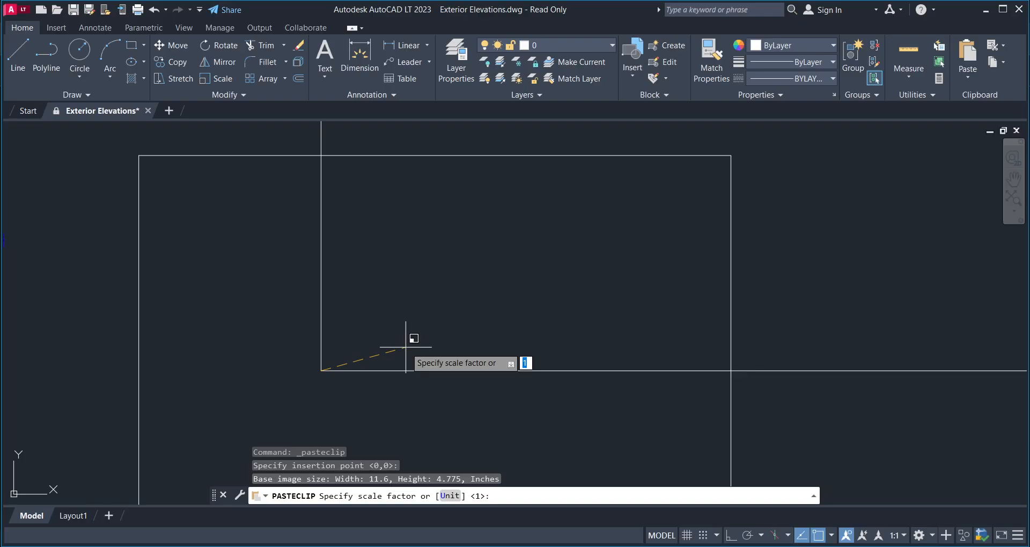
left_click(405, 347)
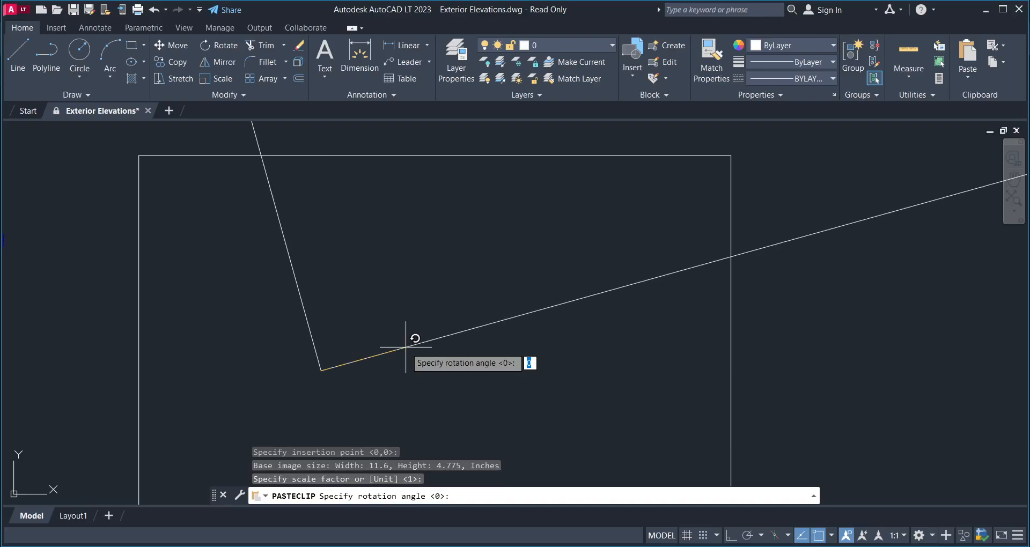
key("F8")
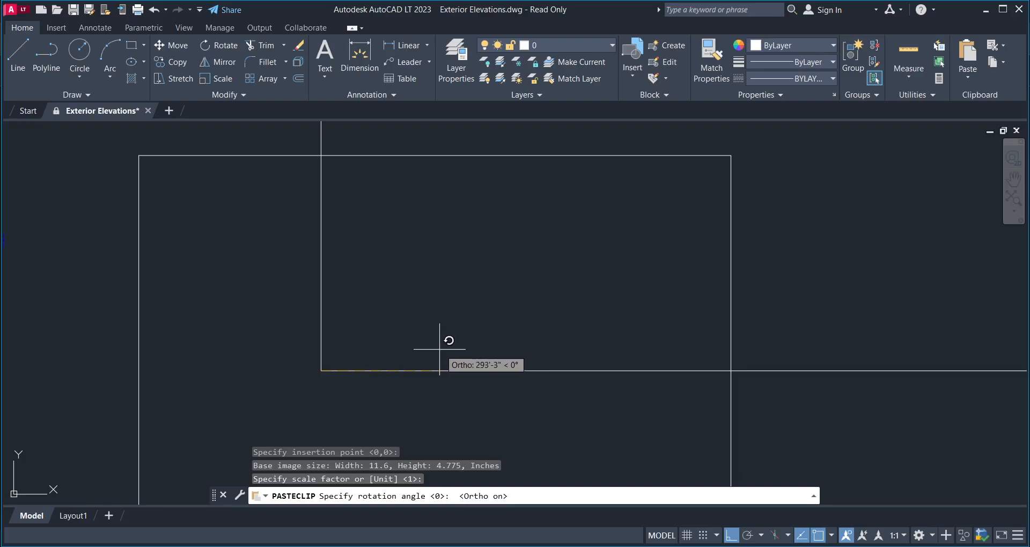
left_click(439, 348)
- Window-select the pasted aerial image and start the Scale command (SC)
scroll(432, 370, "down", 4)
left_click(436, 384)
left_click(375, 355)
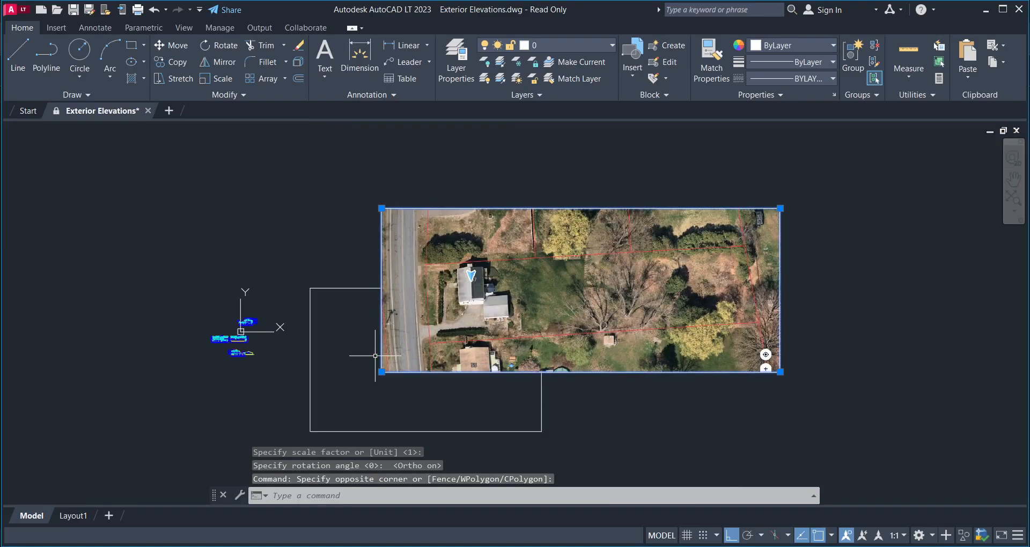
type("sc")
key("Return")
scroll(371, 385, "up", 4)
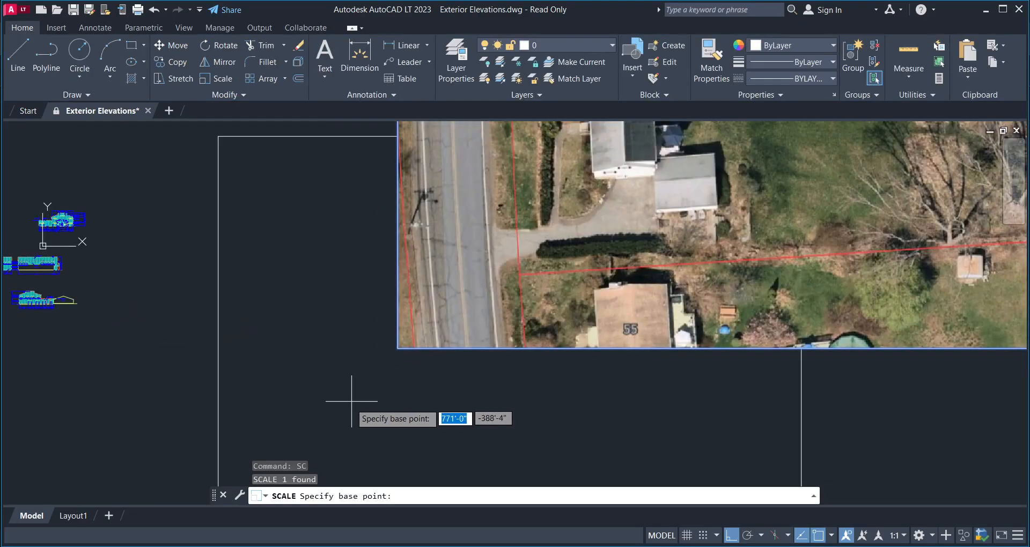
left_click(331, 418)
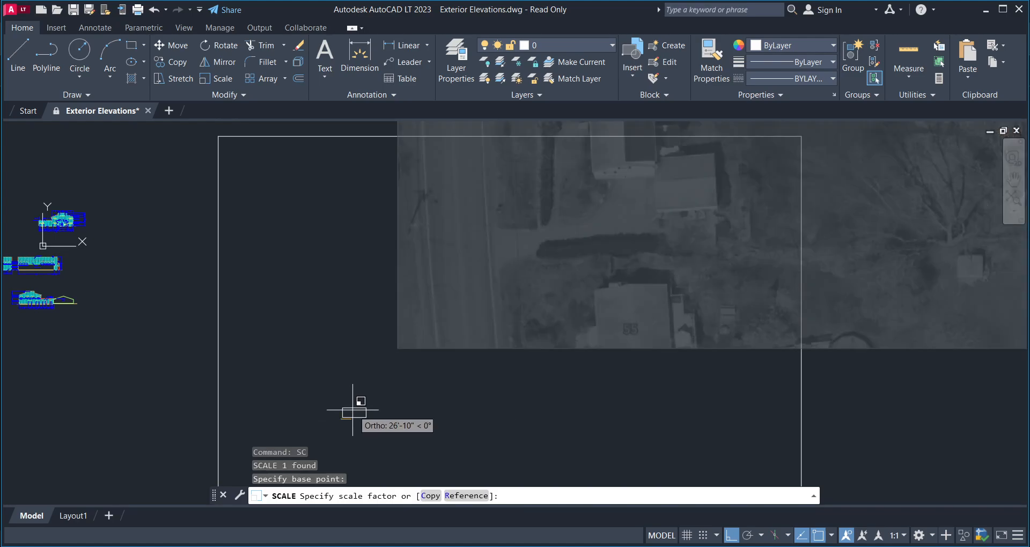
left_click(418, 400)
scroll(386, 418, "up", 5)
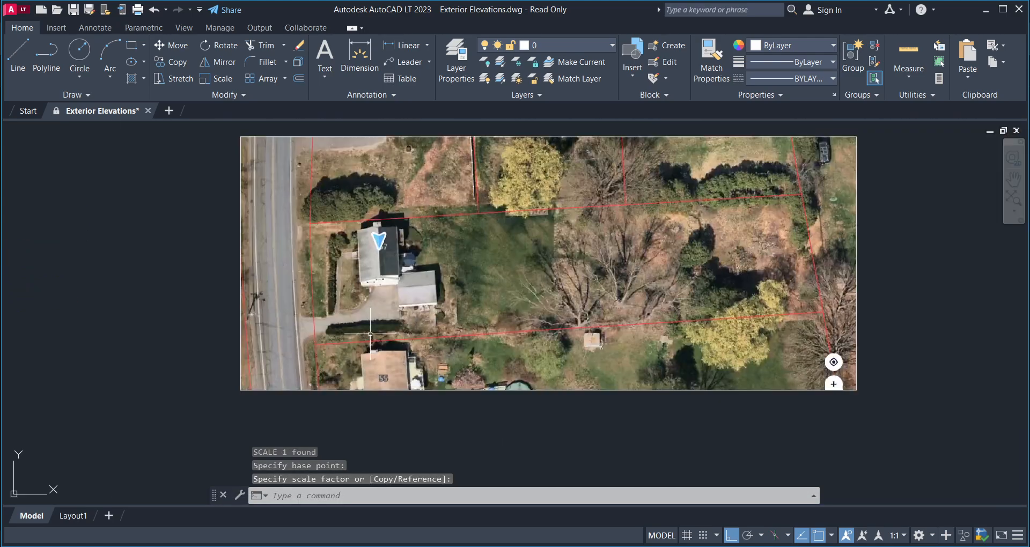
middle_click_drag(387, 324, 421, 309)
scroll(422, 309, "up", 4)
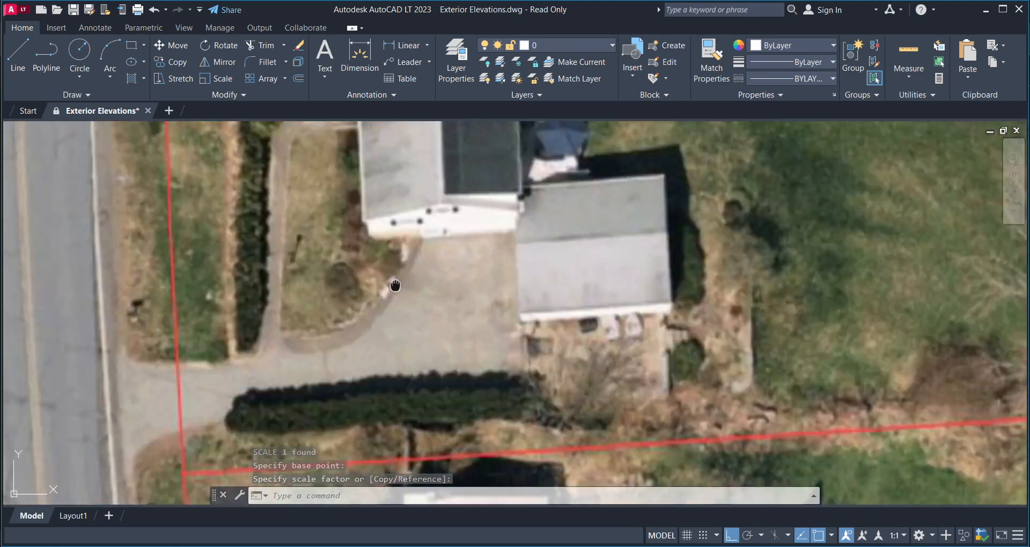
scroll(394, 304, "down", 2)
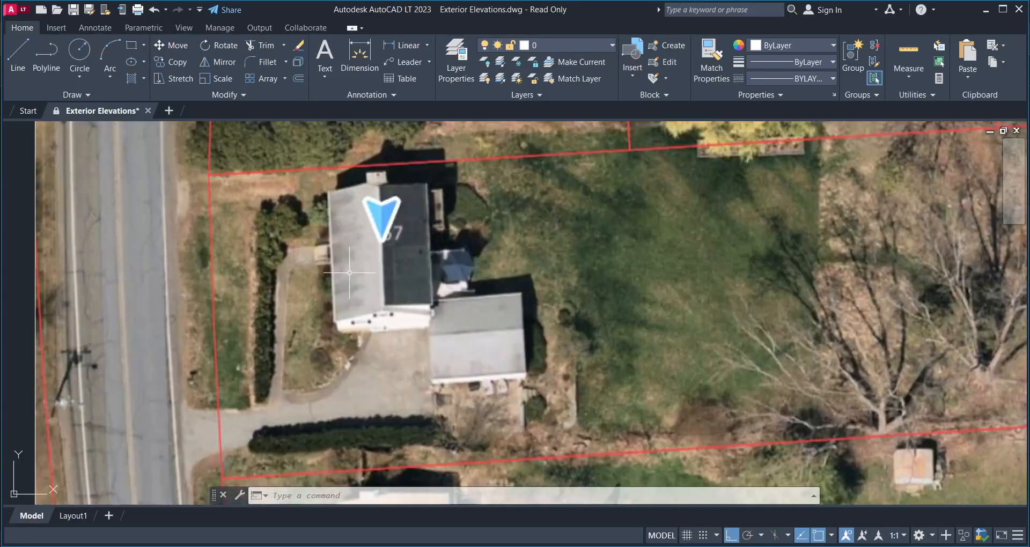
middle_click_drag(439, 296, 450, 321)
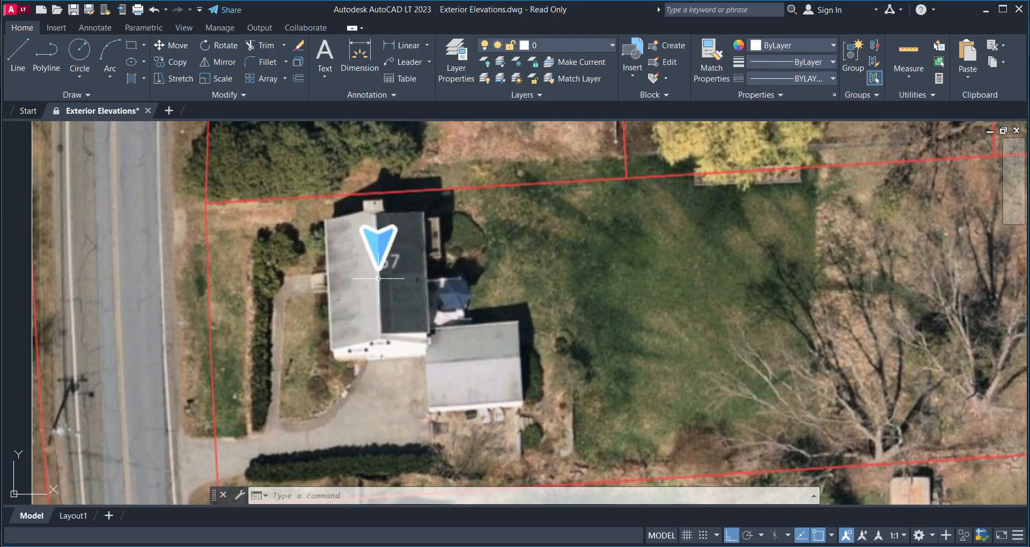
scroll(360, 277, "down", 5)
scroll(294, 278, "up", 7)
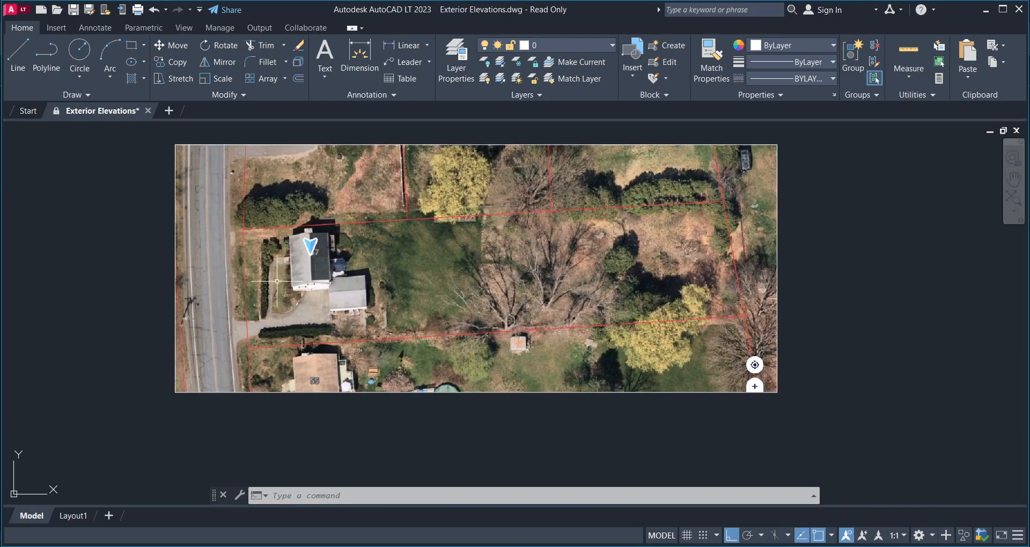
scroll(333, 317, "down", 5)
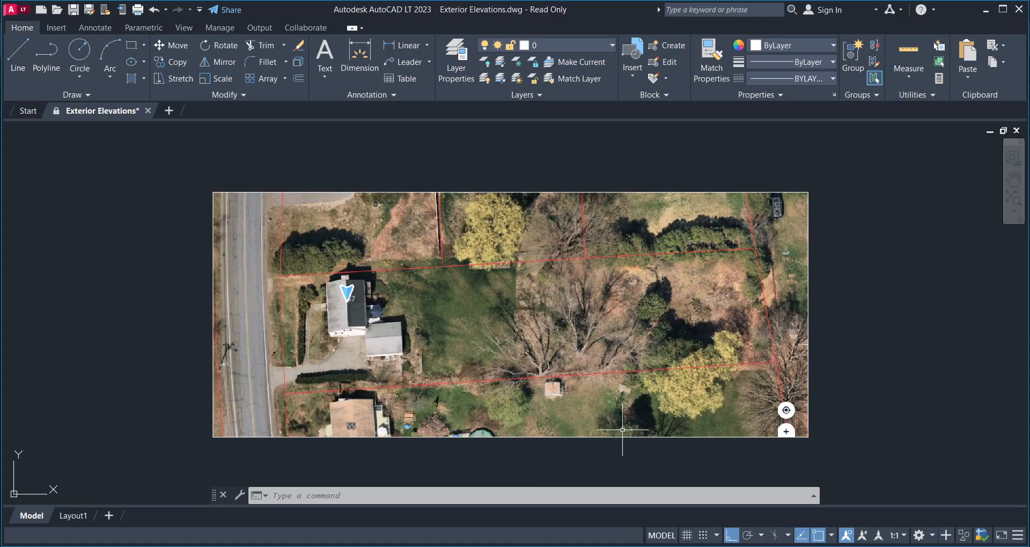
mouse_move(702, 545)
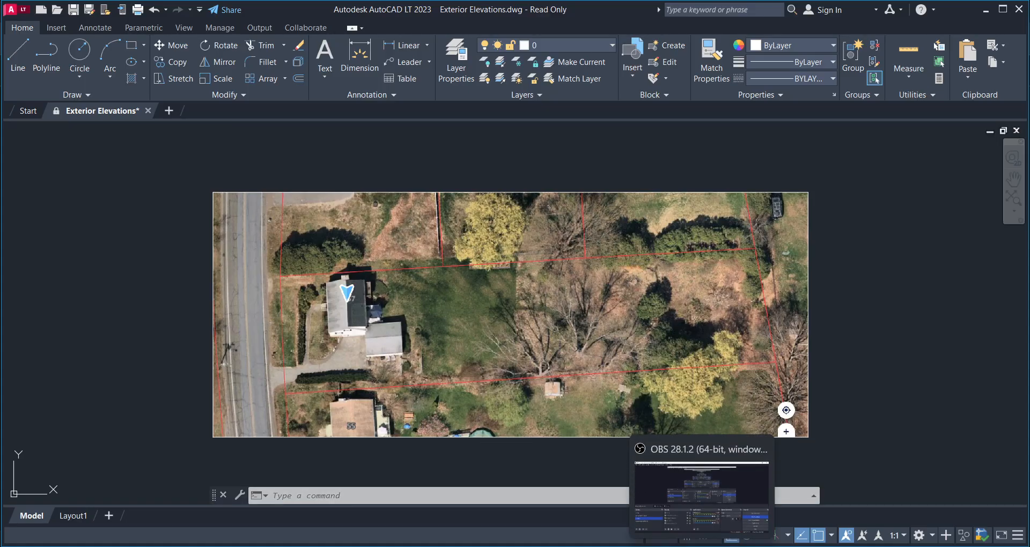
mouse_move(616, 546)
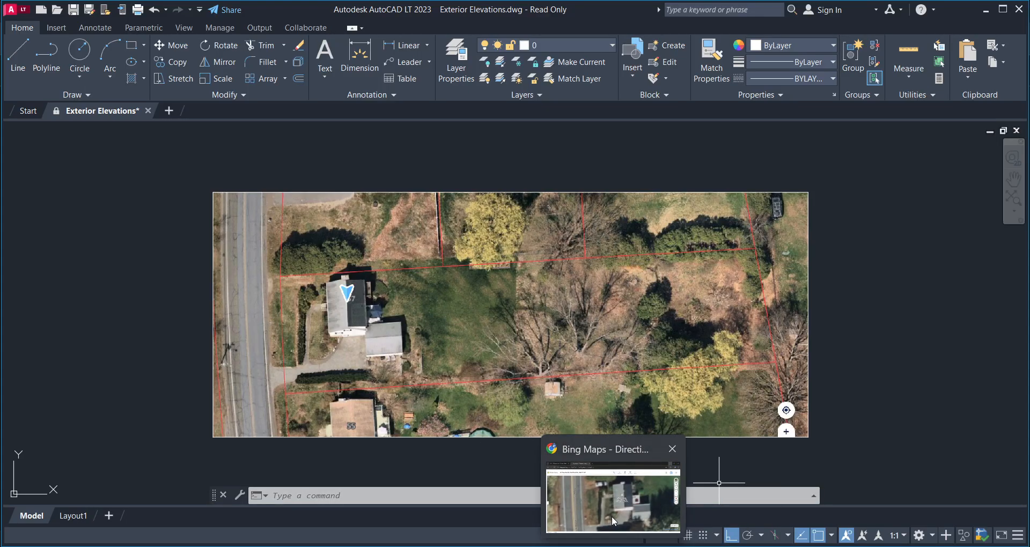
- Bring up the Bing Maps aerial view and pan to centre the house
left_click(611, 516)
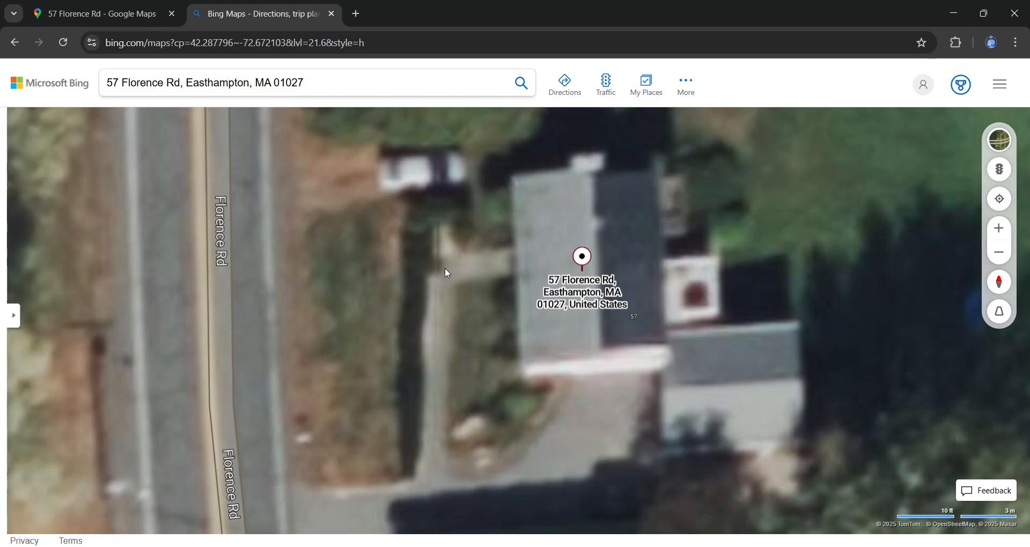
mouse_move(760, 545)
left_click(135, 8)
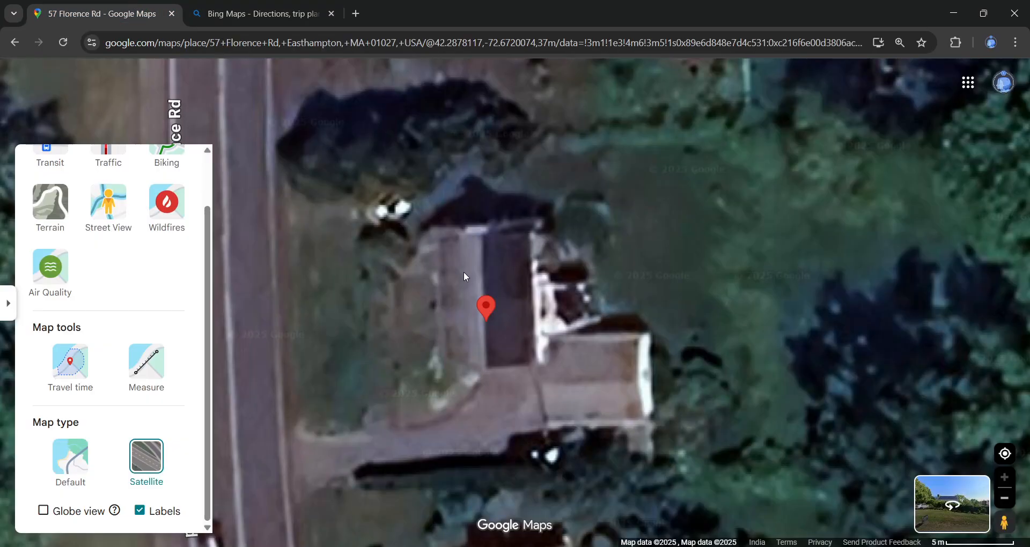
left_click(266, 14)
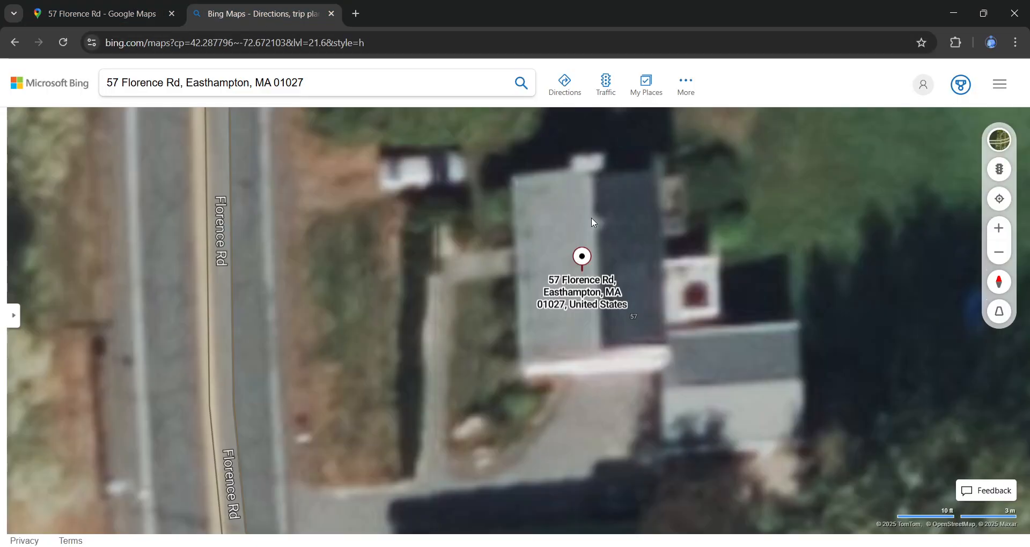
left_click_drag(578, 219, 503, 246)
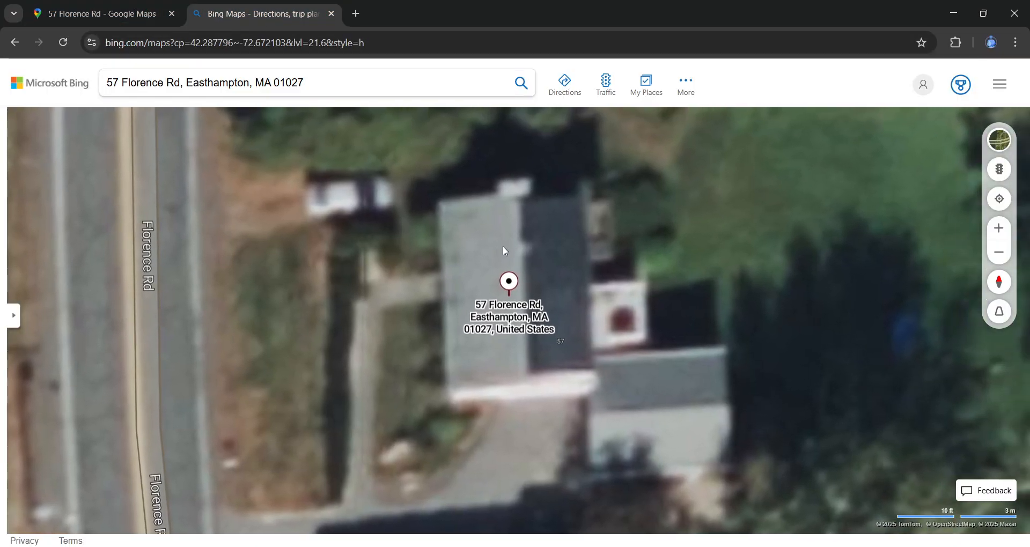
- Measure the roof edge in Bing Maps from its corner, about 10 m (33 ft)
right_click(514, 201)
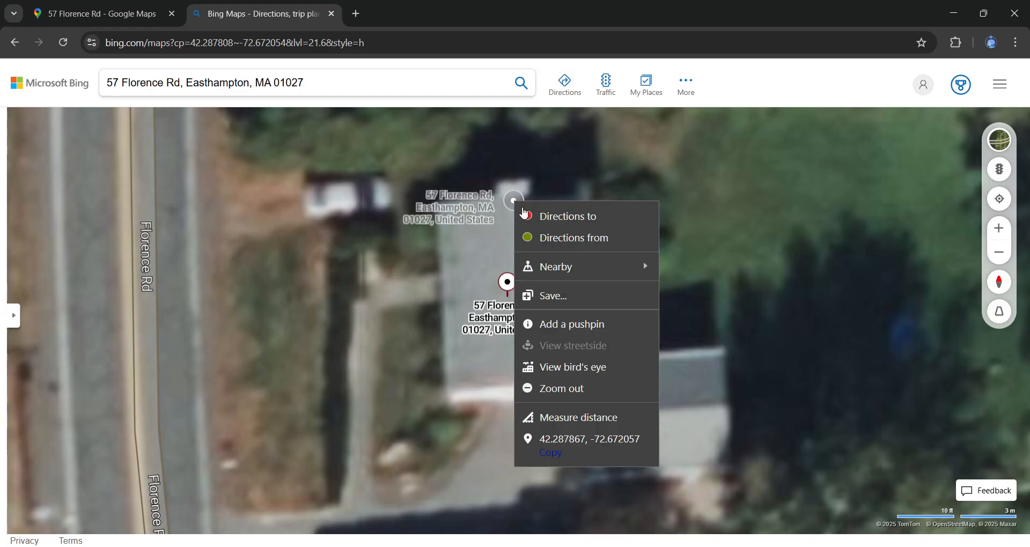
left_click(547, 417)
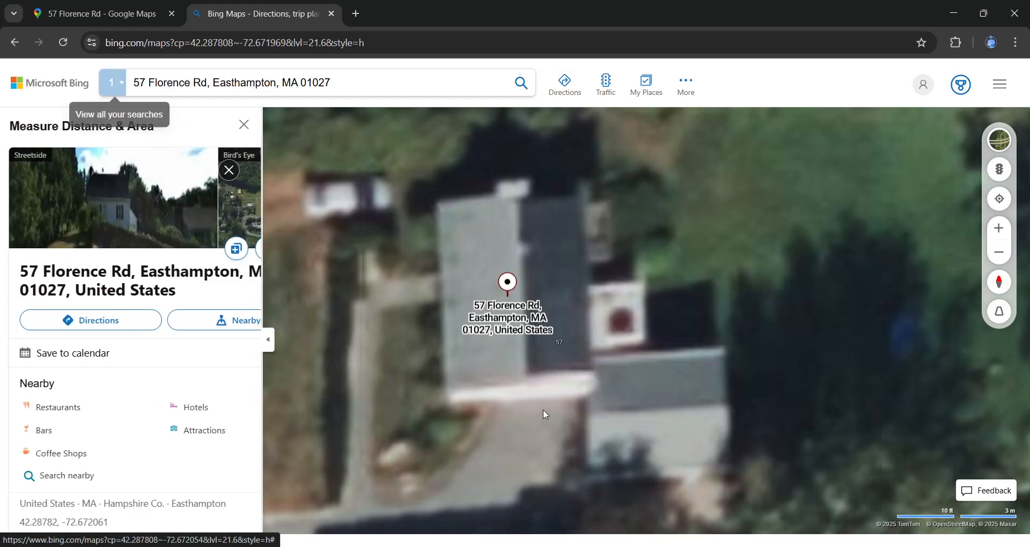
left_click(515, 201)
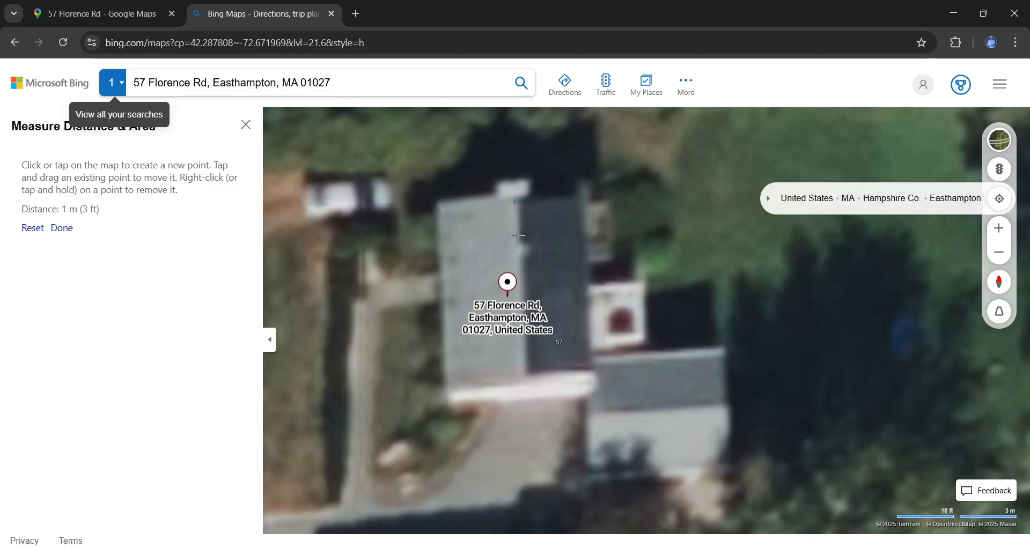
left_click(525, 380)
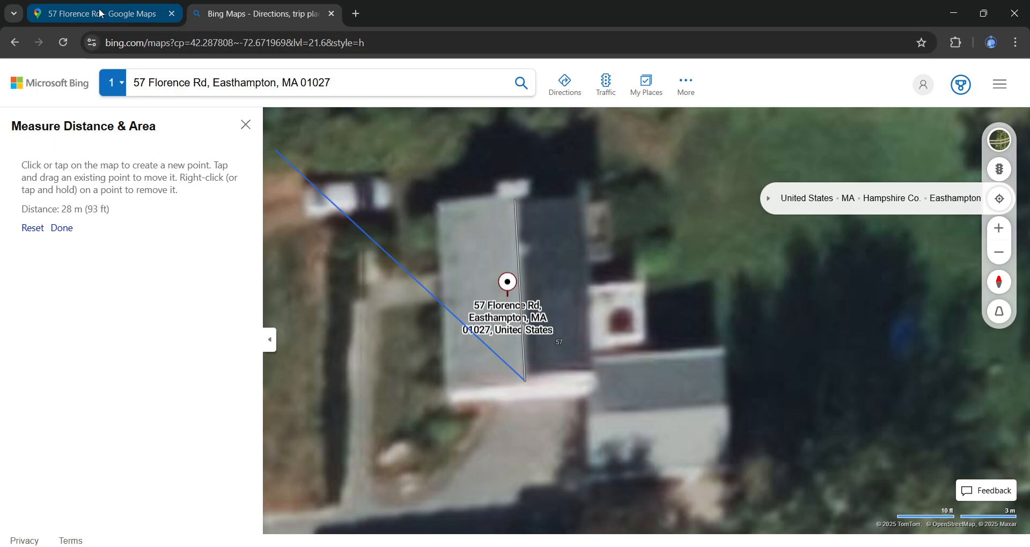
key("ctrl+Tab")
- Measure the roof from its top to lower corner in Google Maps and highlight 32.77 ft
right_click(480, 236)
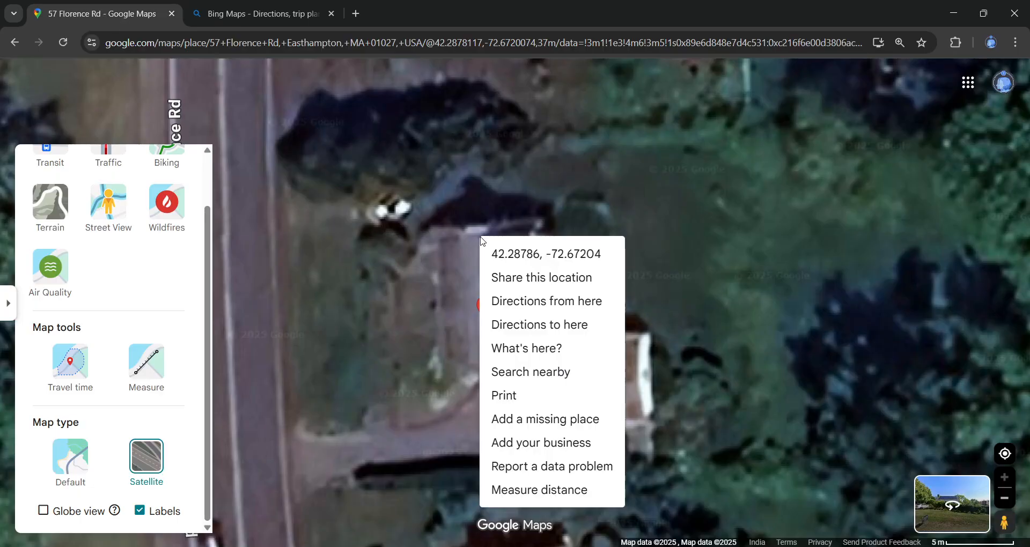
left_click(519, 489)
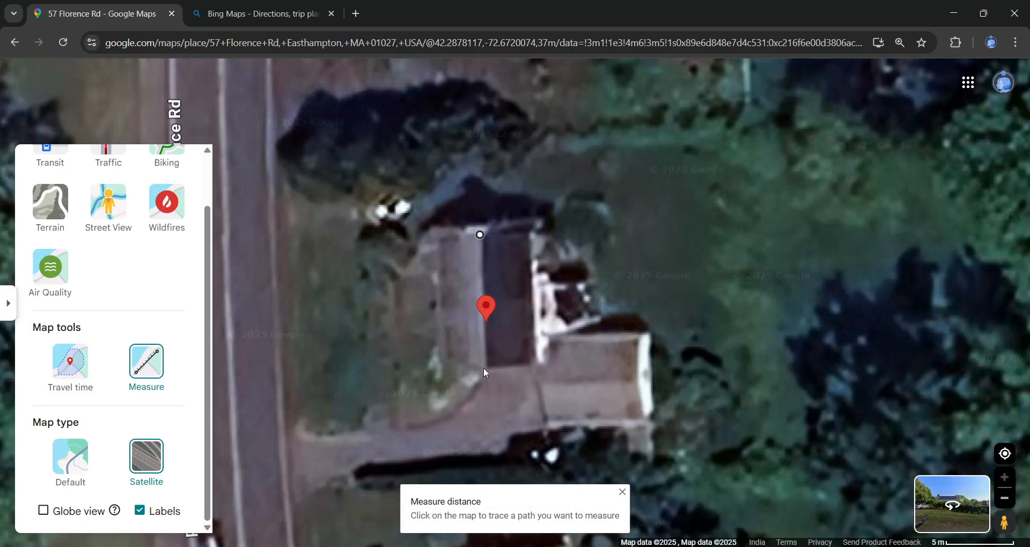
left_click(481, 366)
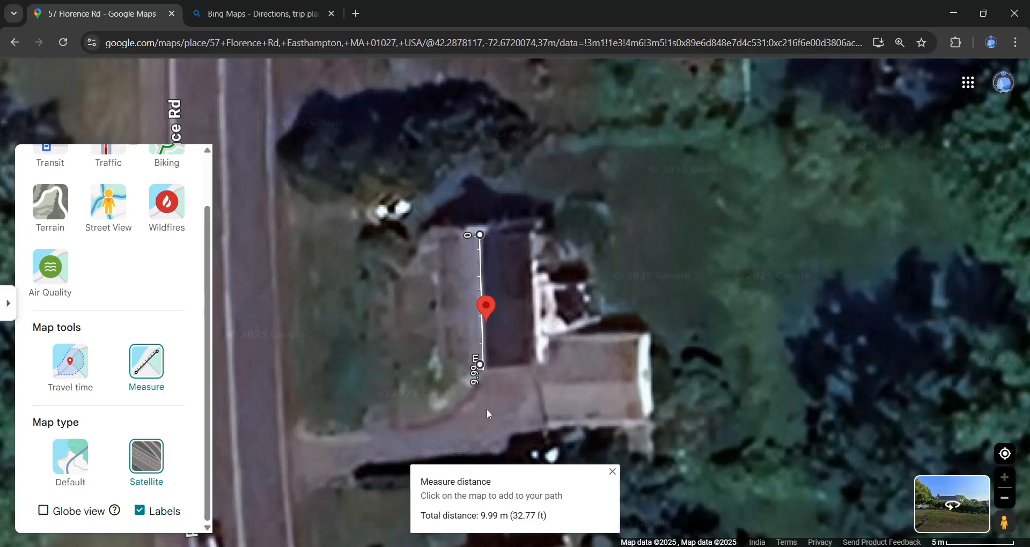
left_click_drag(515, 516, 552, 520)
key("alt+Tab")
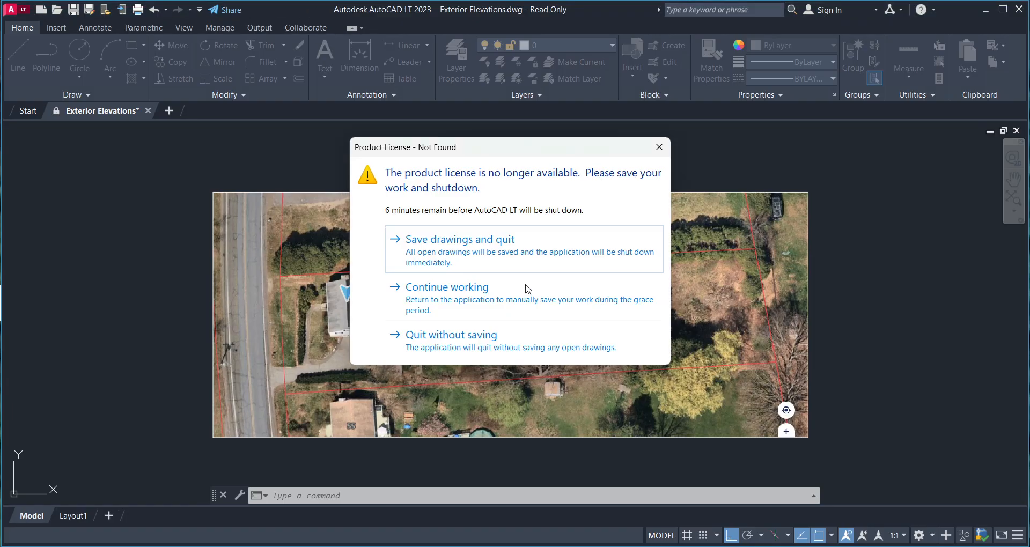
- Dismiss the licence warning and zoom and pan across the house roof
left_click(482, 298)
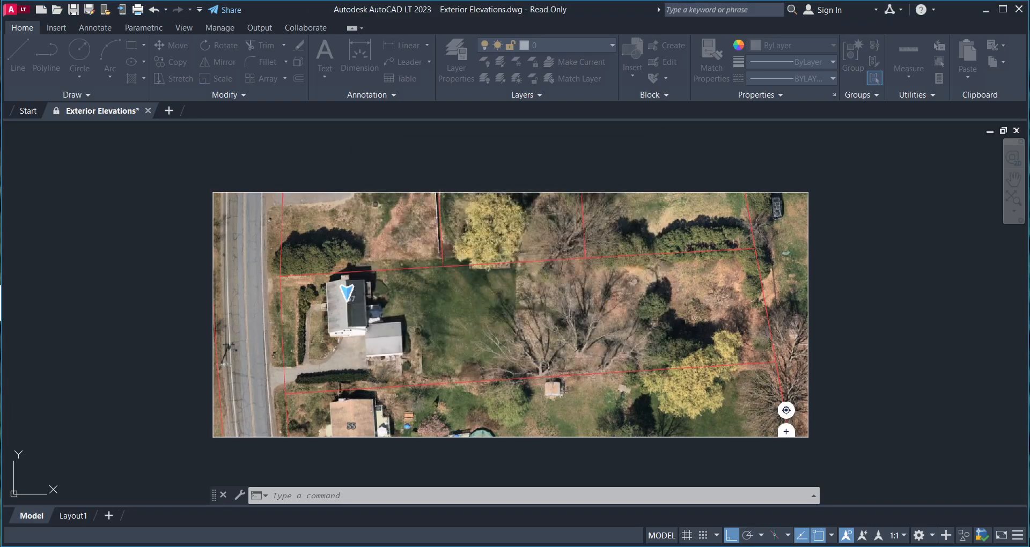
scroll(387, 276, "up", 8)
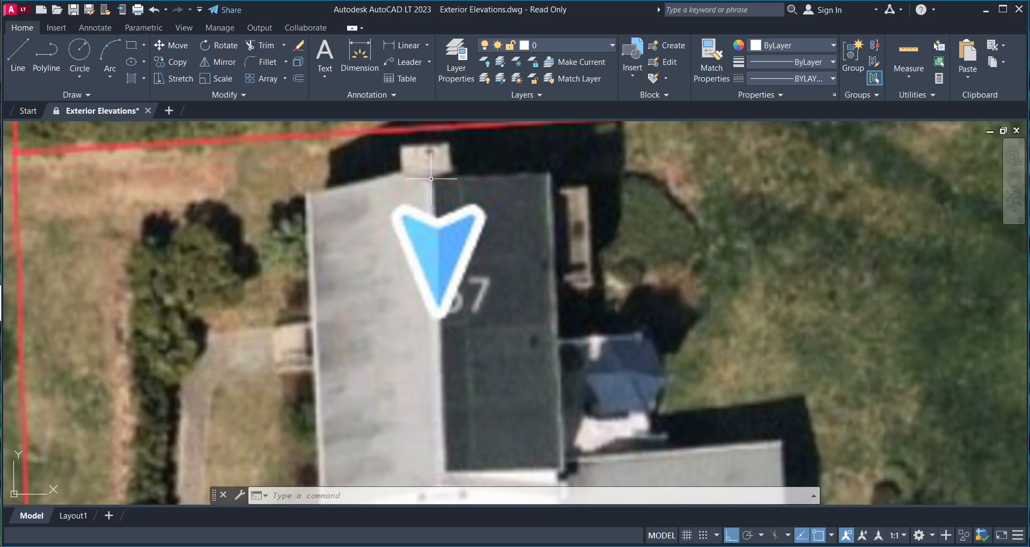
scroll(429, 178, "down", 2)
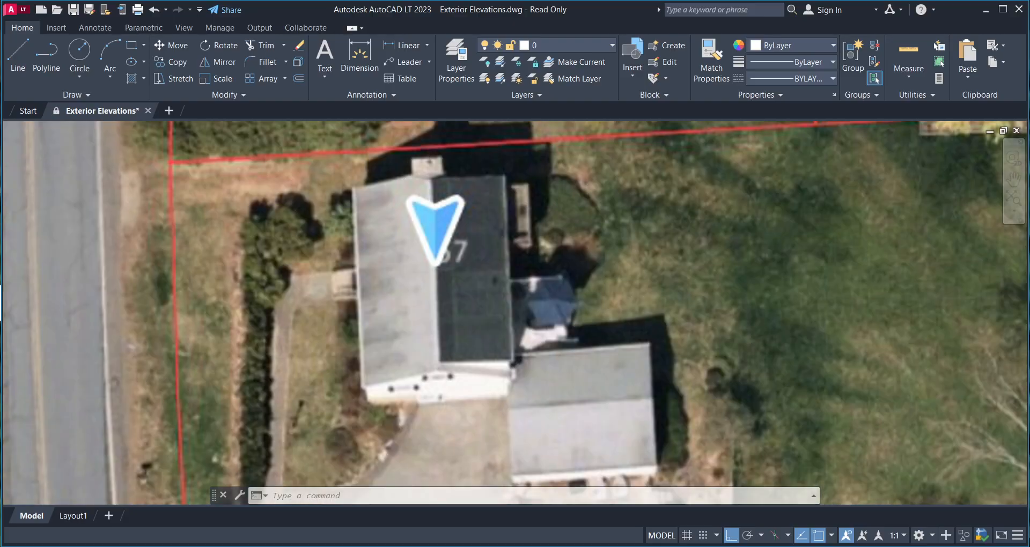
scroll(429, 178, "up", 2)
middle_click_drag(300, 328, 374, 275)
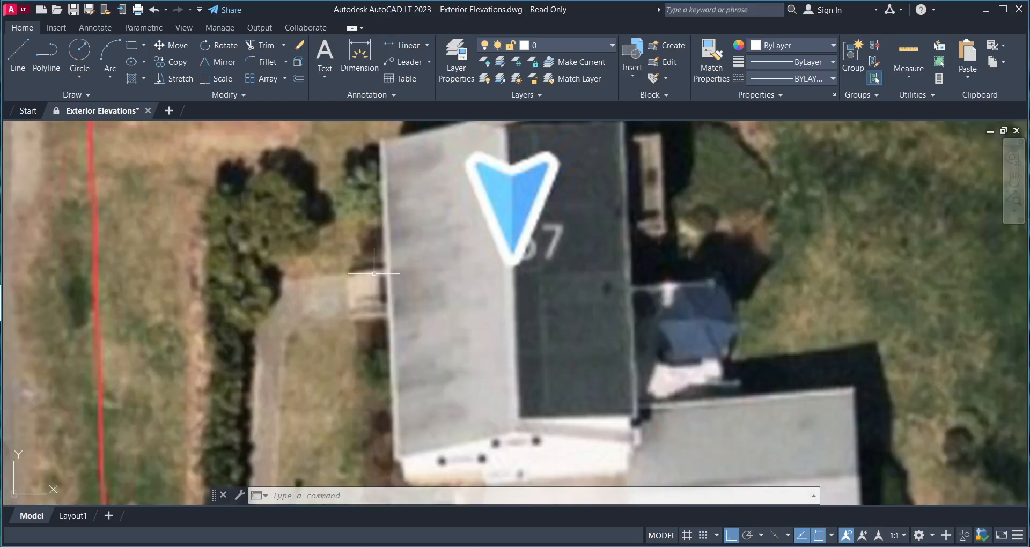
middle_click_drag(392, 383, 396, 356)
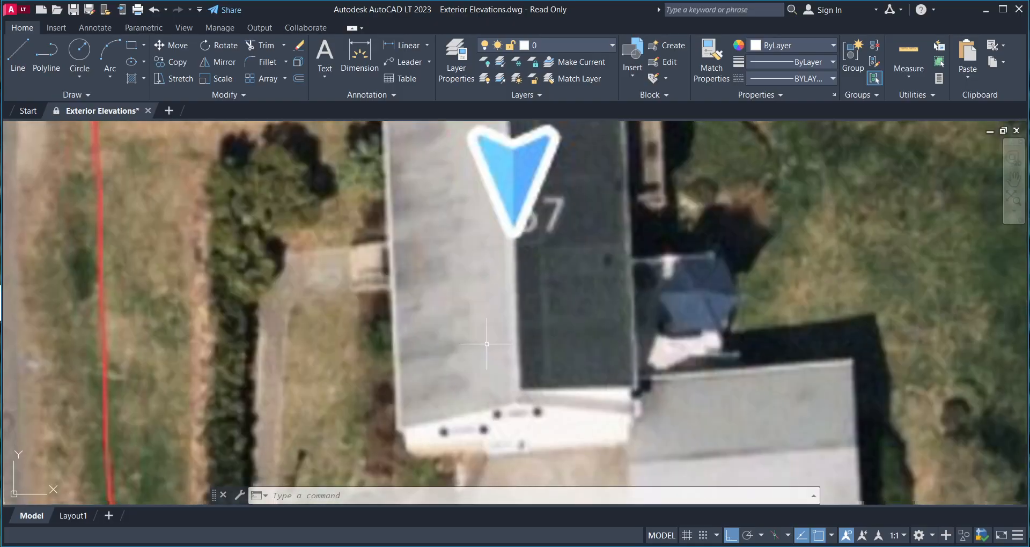
middle_click_drag(688, 384, 503, 320)
- Zoom and pan past the driveway to centre the attached garage roof
scroll(507, 317, "down", 2)
scroll(498, 315, "up", 5)
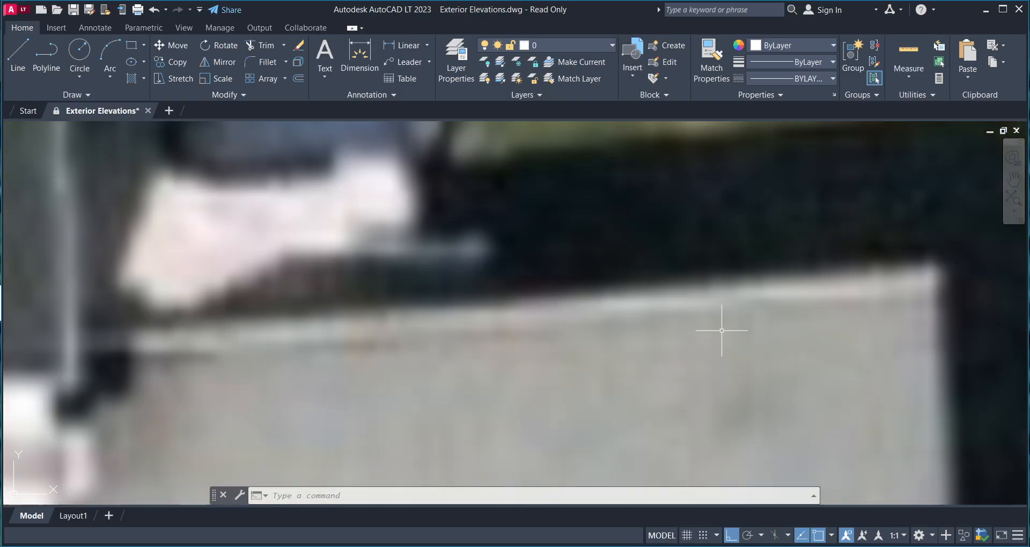
scroll(646, 345, "down", 4)
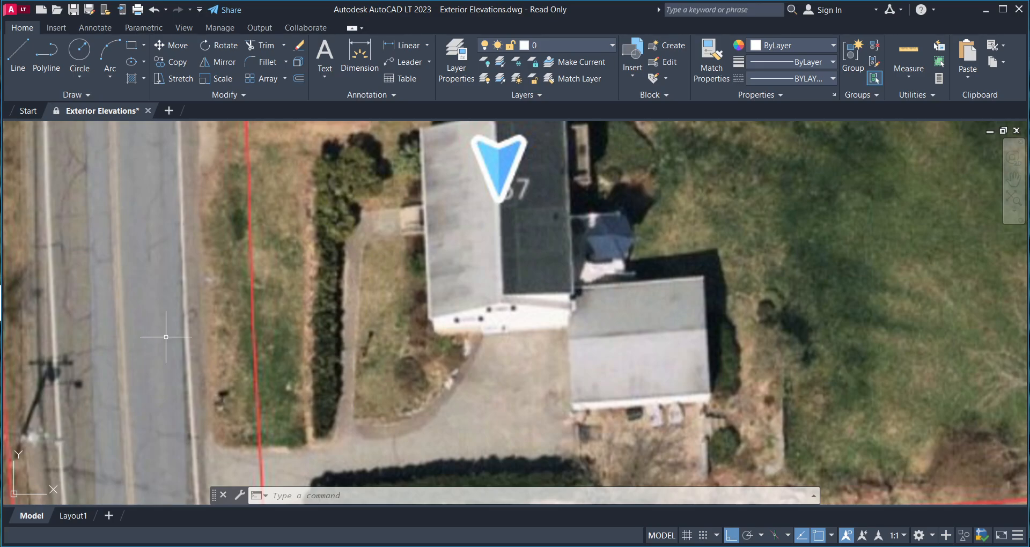
middle_click_drag(214, 316, 251, 295)
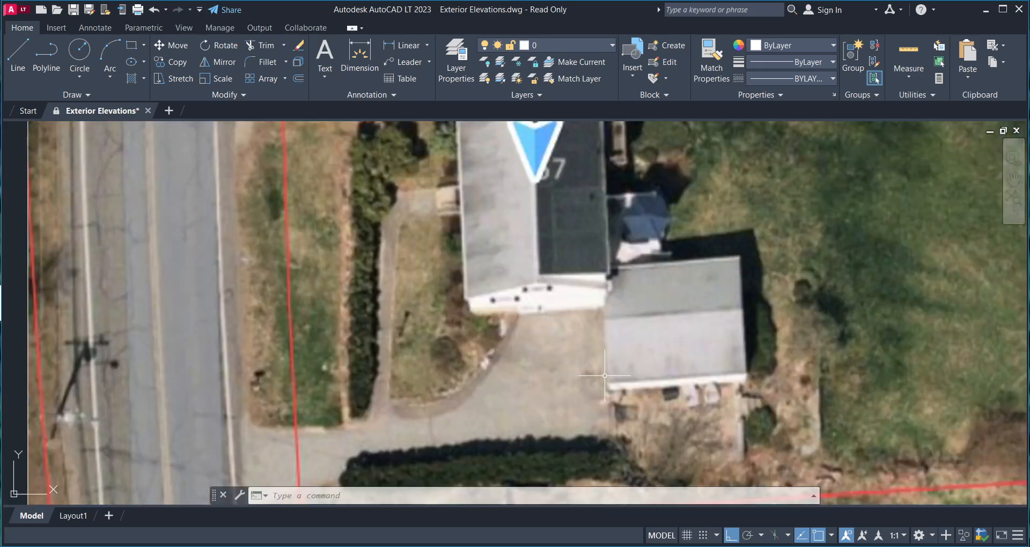
middle_click_drag(449, 272, 430, 309)
middle_click_drag(584, 349, 528, 333)
scroll(621, 361, "up", 4)
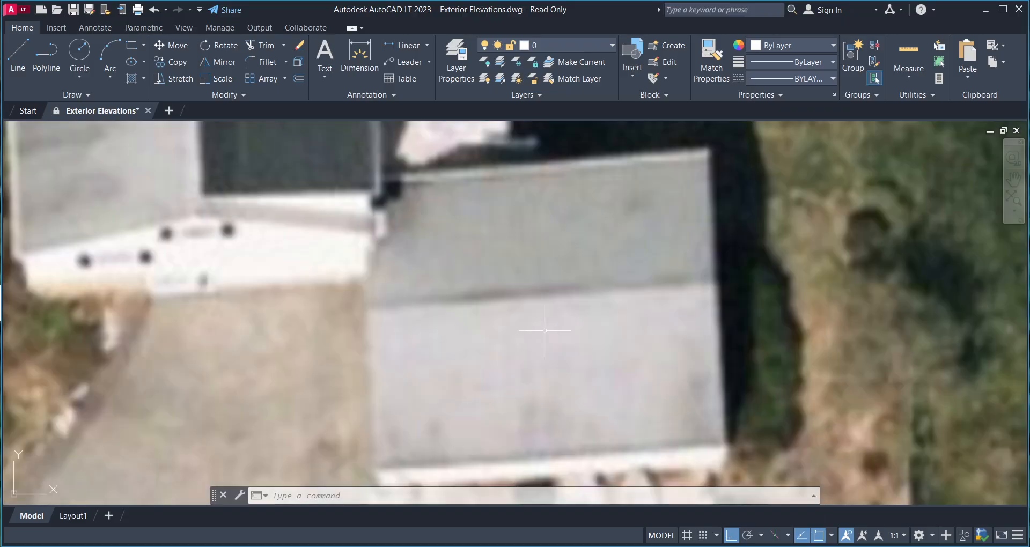
- Draw a construction line (XL) along the sloped garage roof edge
type("xl")
key("Return")
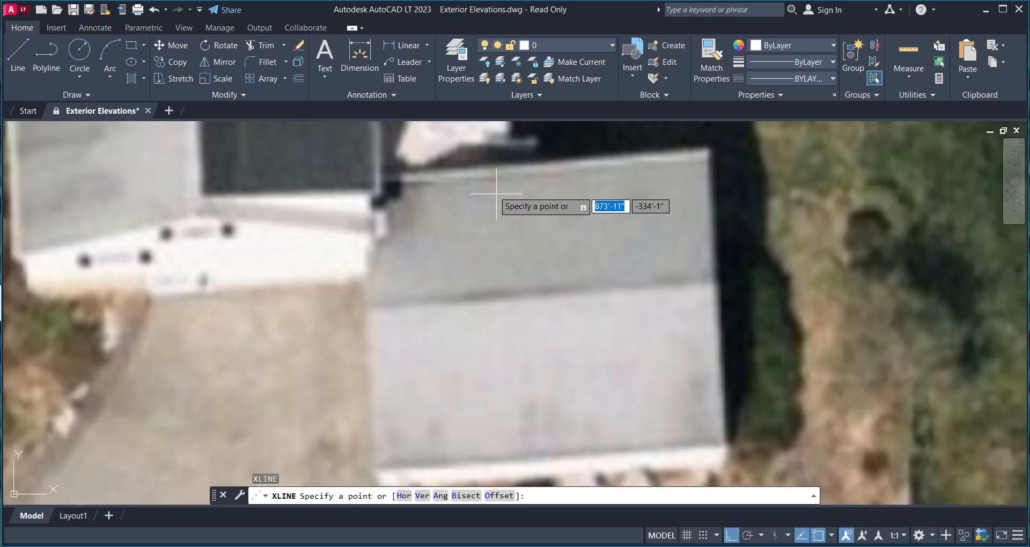
middle_click_drag(493, 187, 441, 243)
left_click(362, 239)
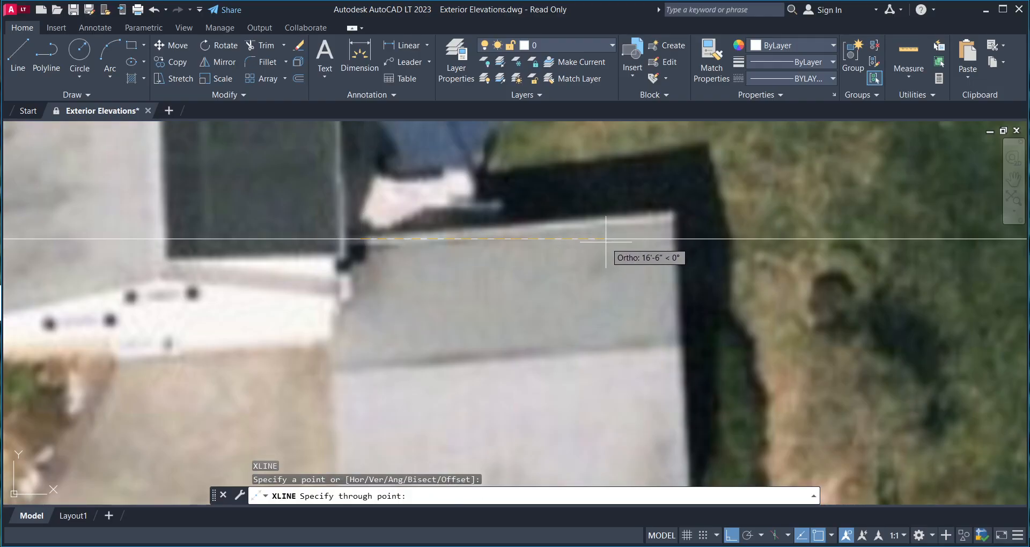
key("F8")
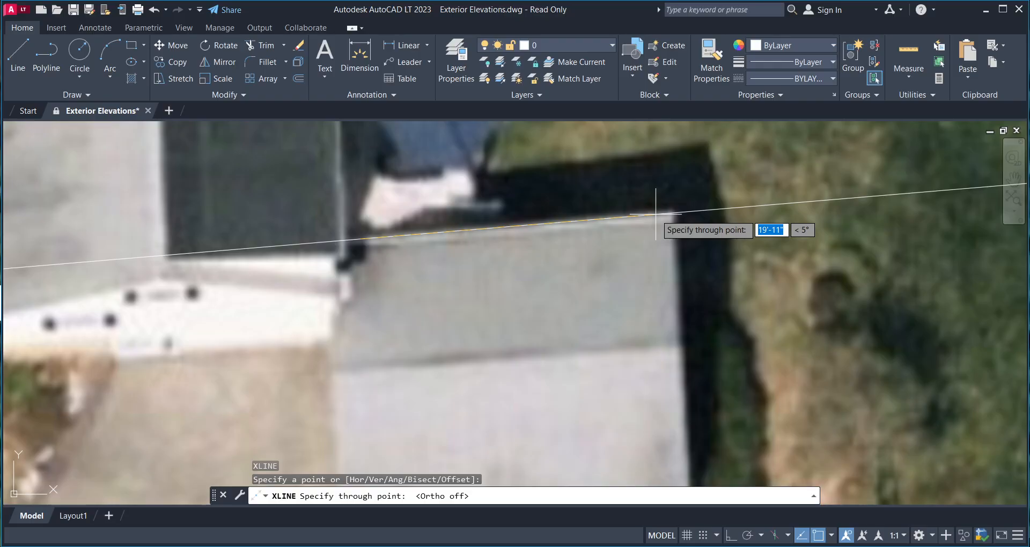
left_click(654, 213)
key("Return")
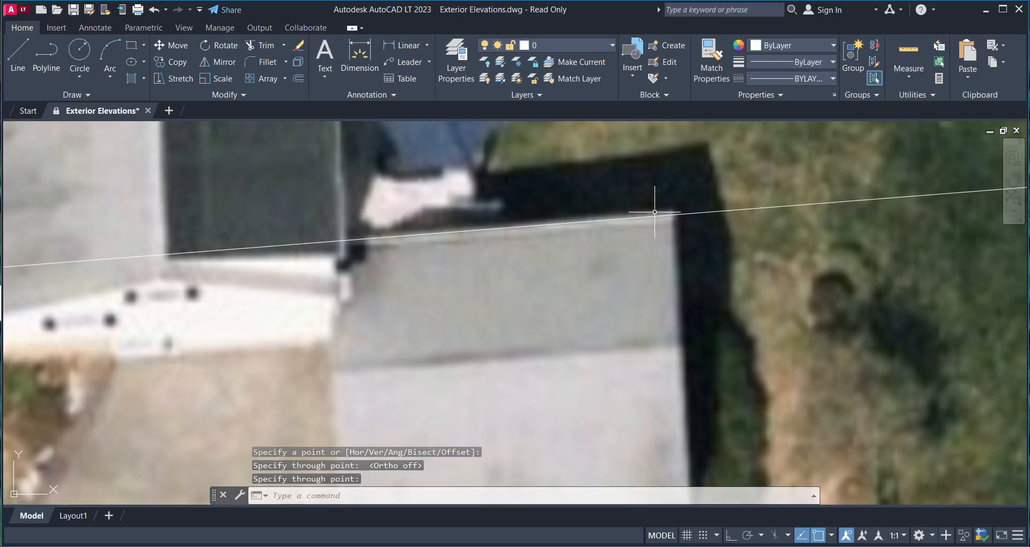
middle_click_drag(489, 208, 487, 232)
- Set SNAPANG by picking two points along the roof-edge construction line
type("s")
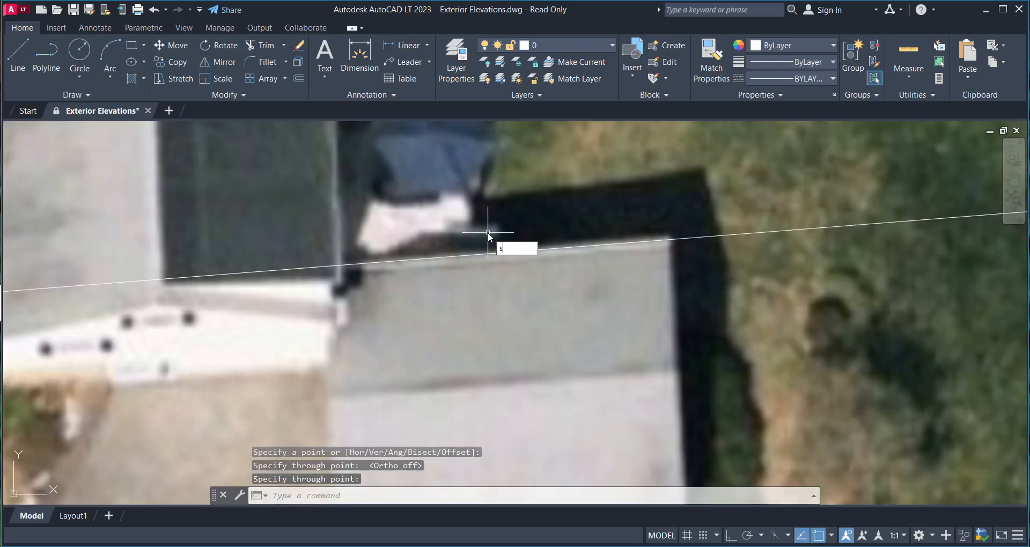
type("napan")
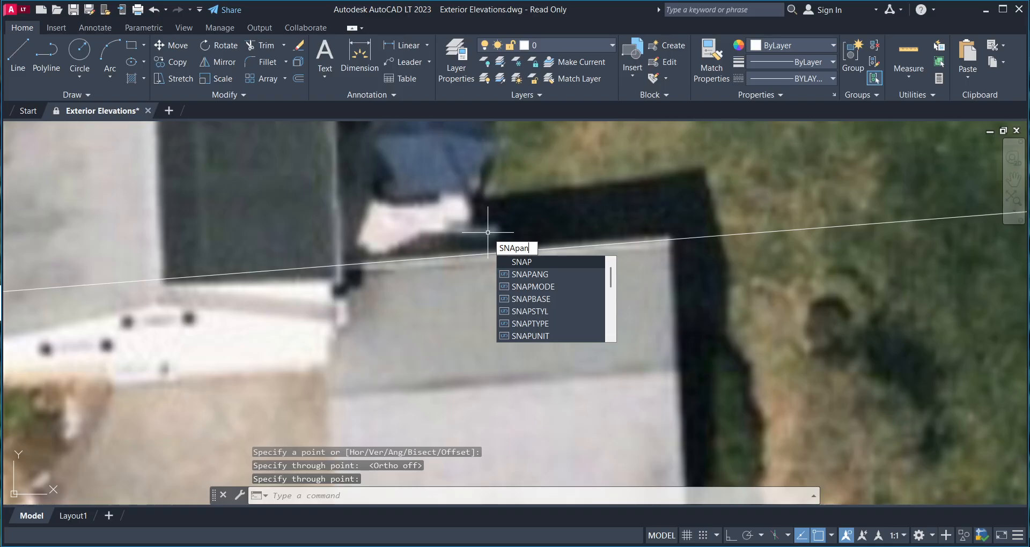
type("g")
key("Return")
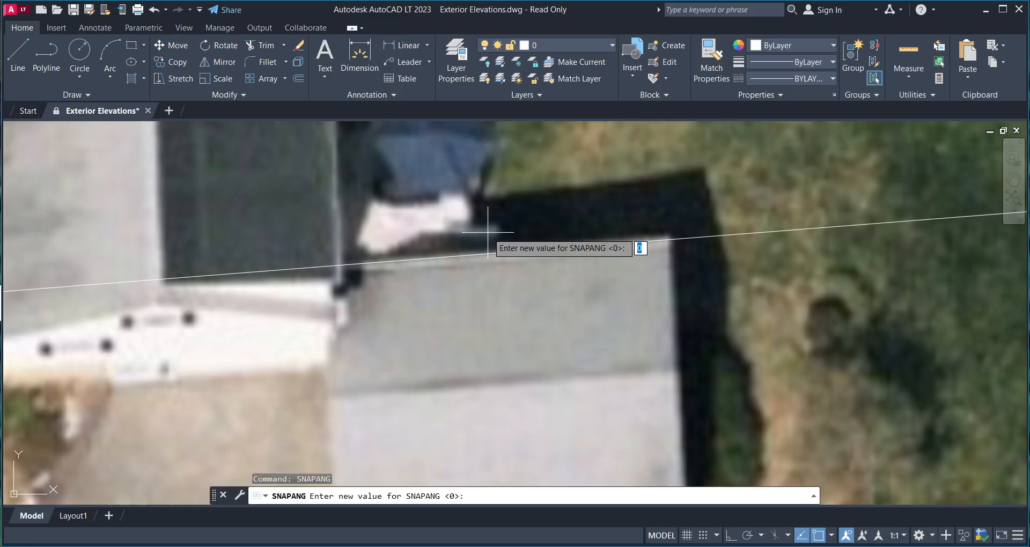
left_click(362, 263)
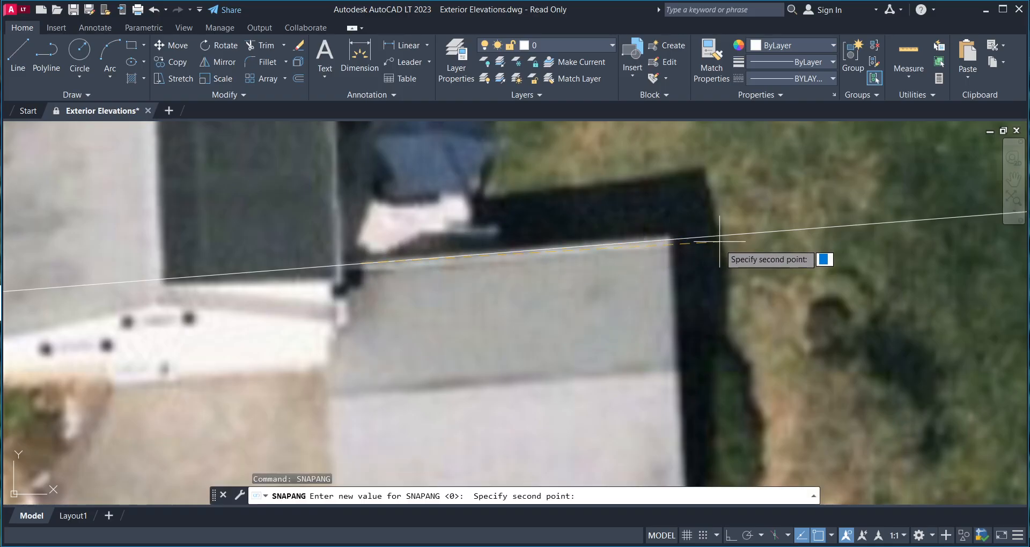
scroll(665, 236, "up", 3)
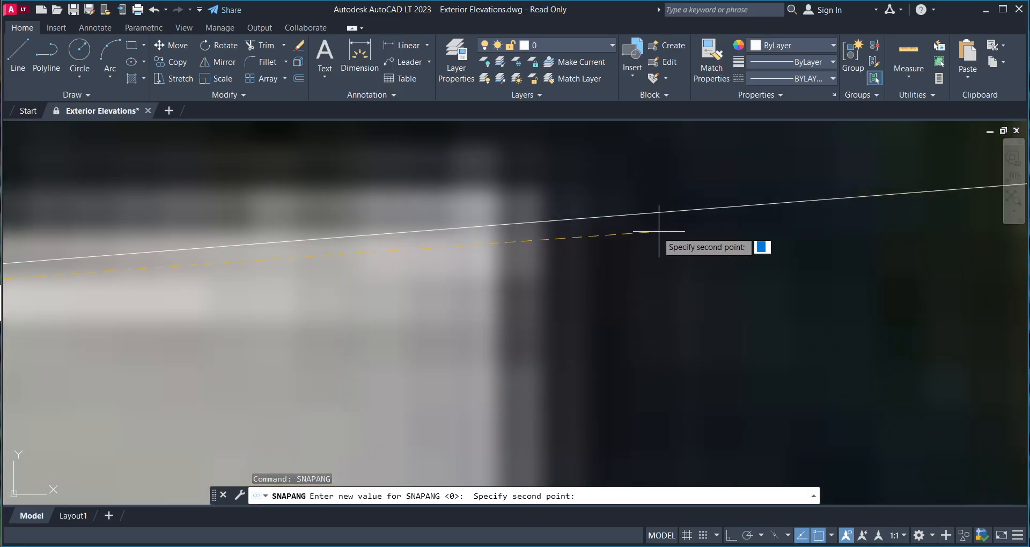
left_click(598, 217)
scroll(595, 220, "down", 10)
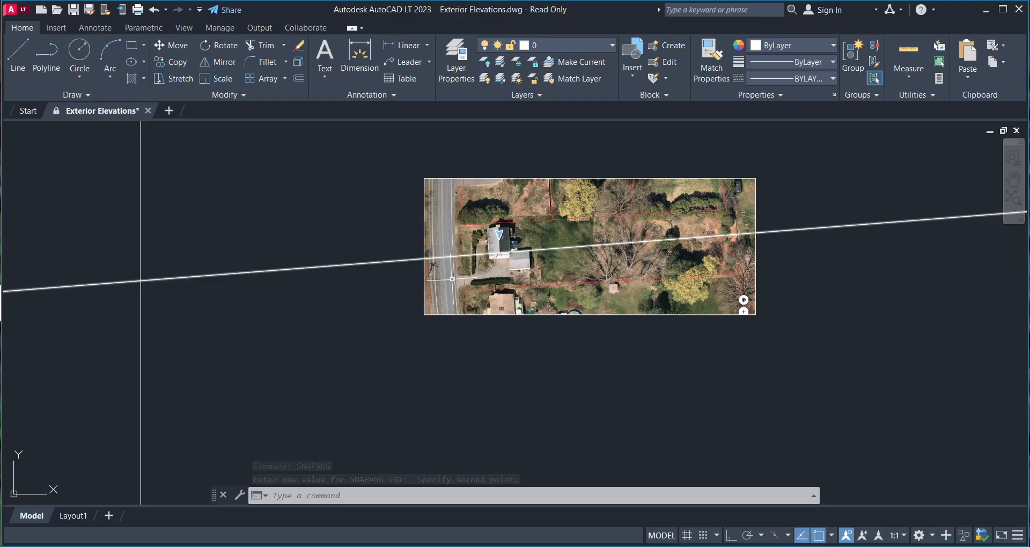
- Window-select and delete the old sloped construction line, then zoom onto the house
middle_click_drag(569, 257, 549, 282)
scroll(550, 282, "up", 4)
left_click(550, 284)
left_click(435, 231)
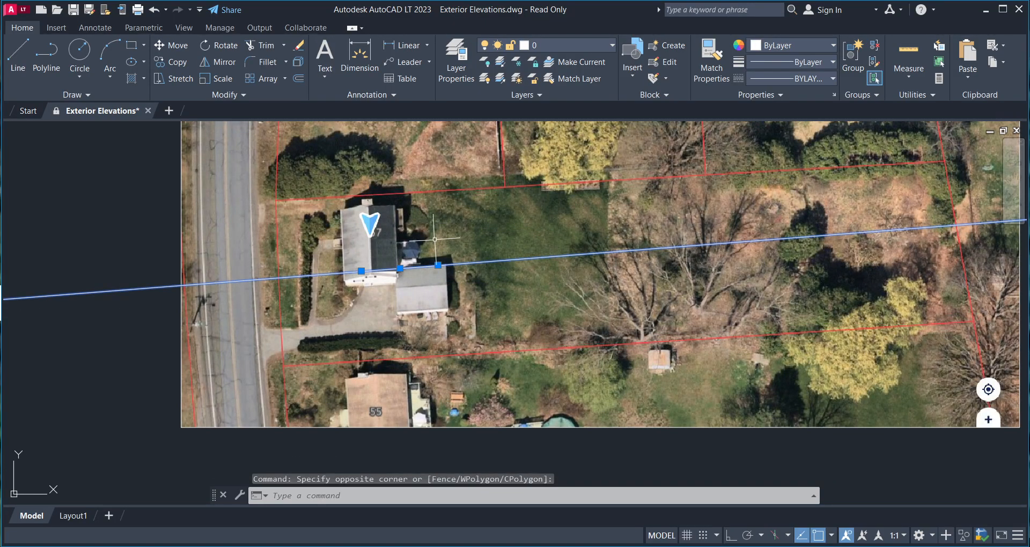
key("Delete")
scroll(379, 264, "up", 3)
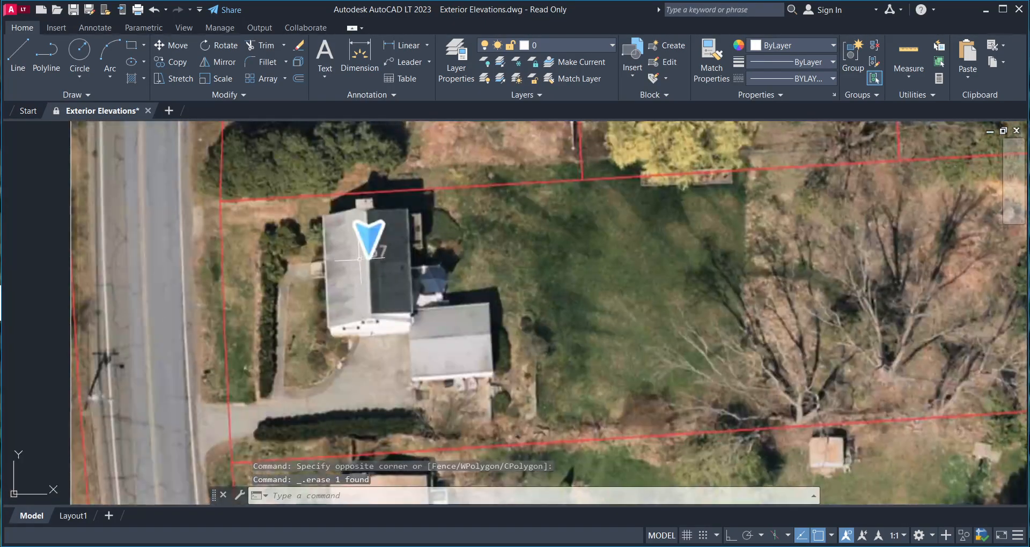
mouse_move(379, 265)
middle_mouse_down()
mouse_move(368, 259)
mouse_move(397, 276)
middle_mouse_up()
scroll(418, 234, "up", 2)
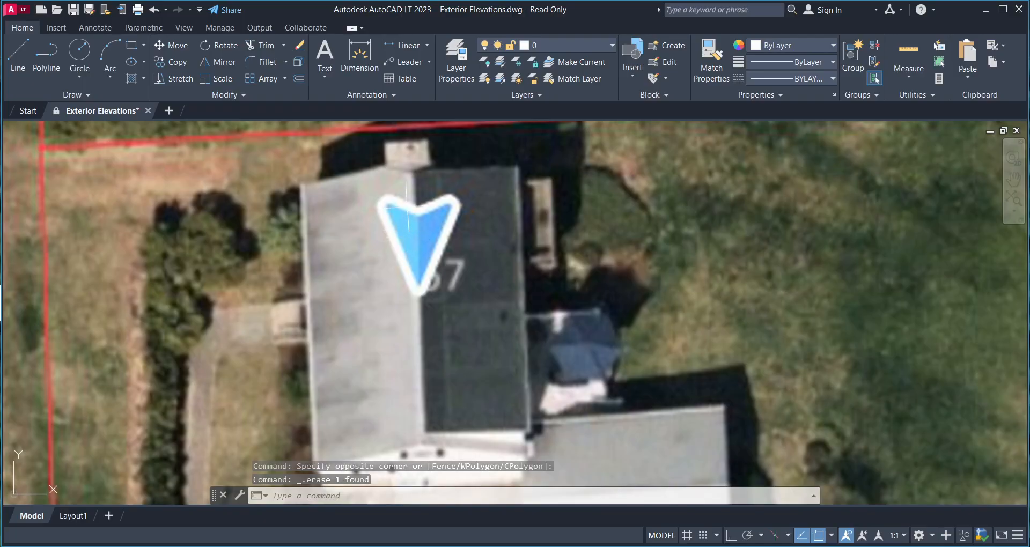
scroll(409, 166, "up", 2)
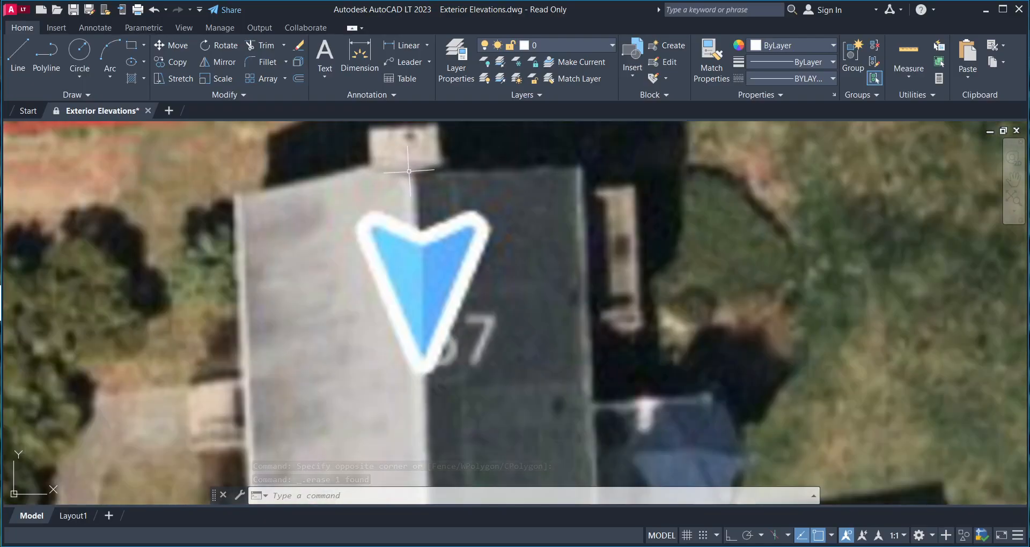
scroll(408, 171, "down", 2)
scroll(407, 173, "up", 2)
- Draw an Ortho construction line along the house roof's top edge
type("xl")
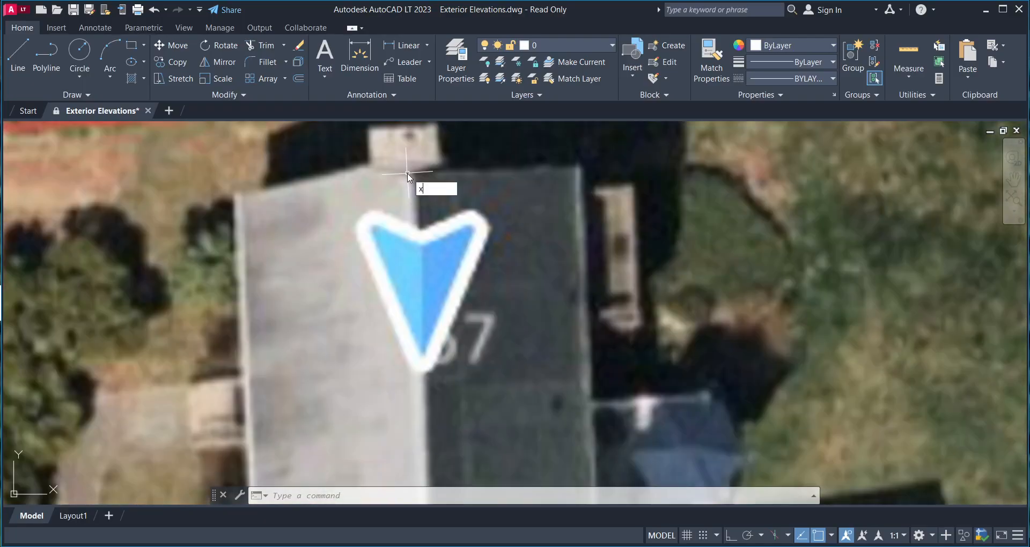
key("Return")
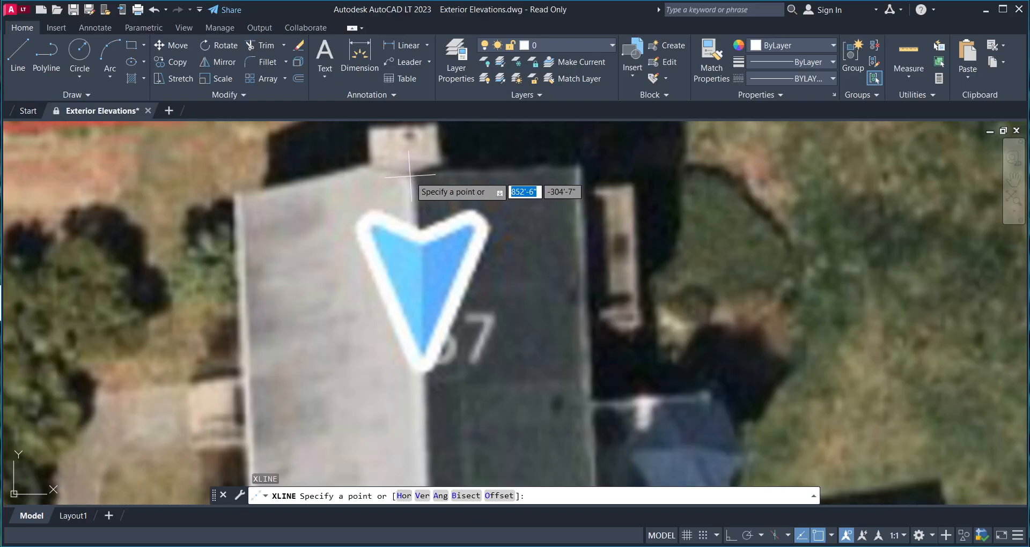
left_click(411, 176)
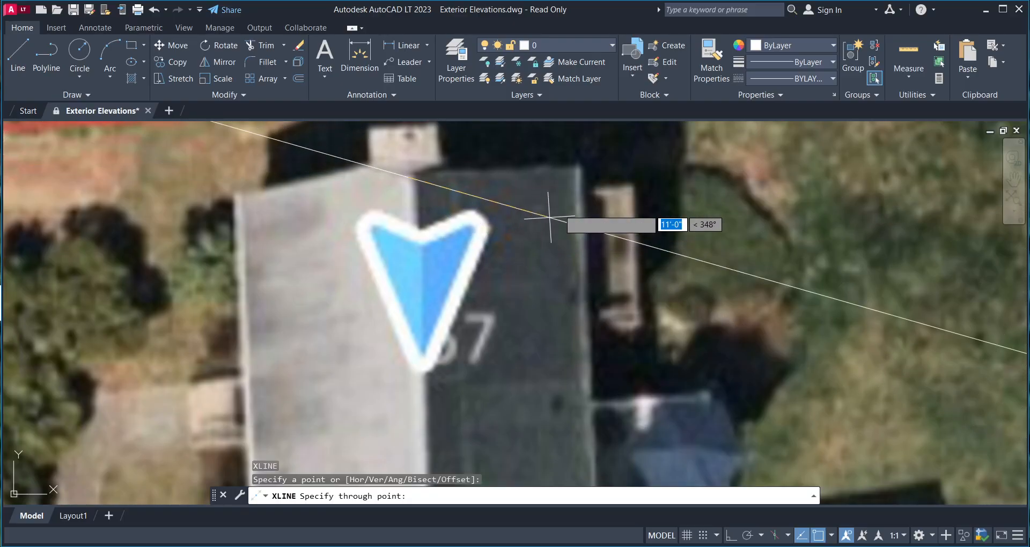
key("F8")
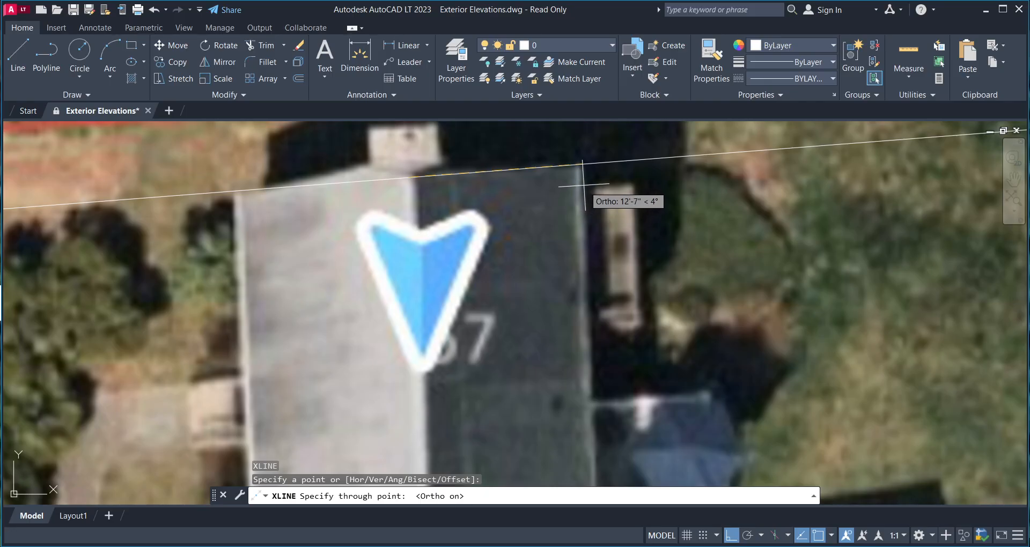
left_click(518, 226)
key("Return")
scroll(442, 244, "down", 2)
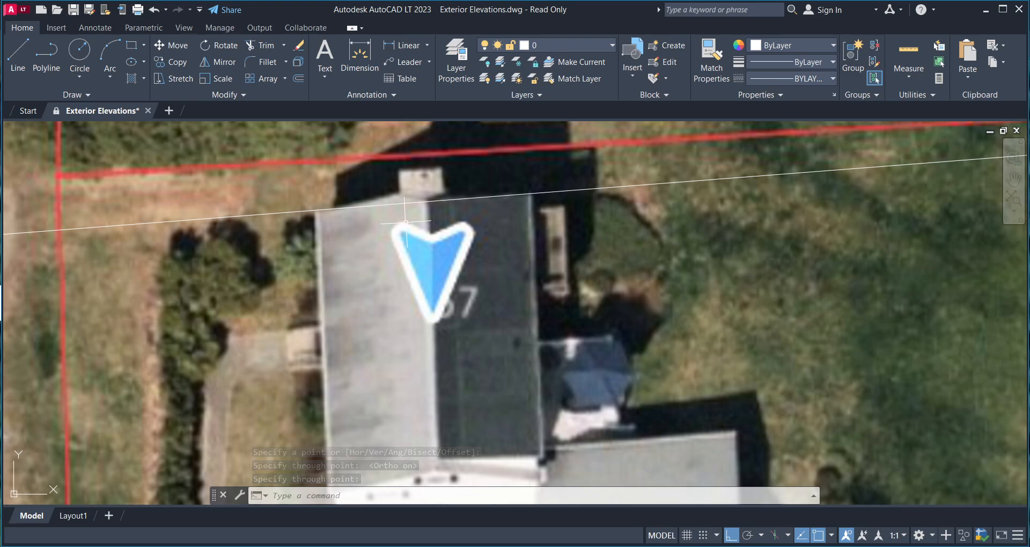
- Offset the roof-edge construction line 33' toward the house's far end
type("o")
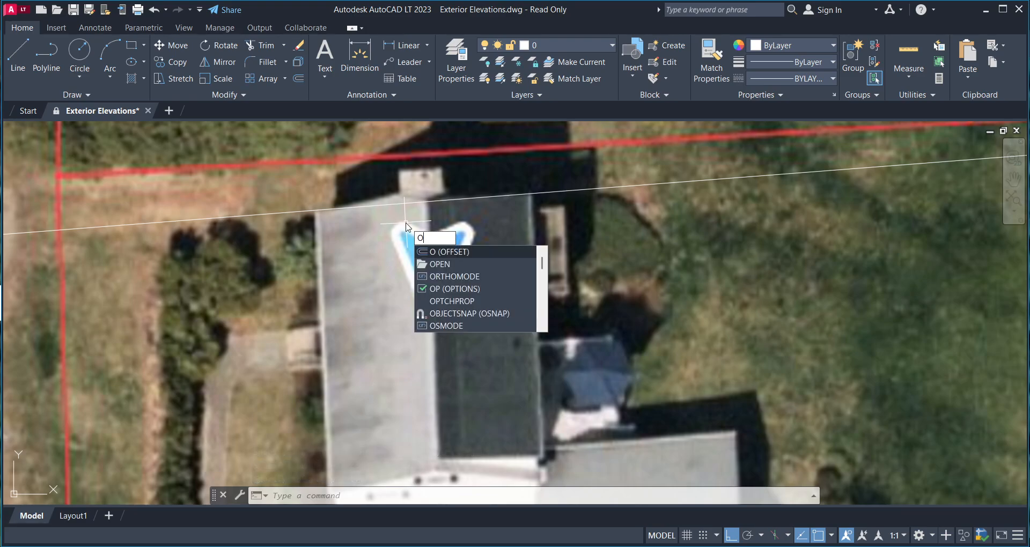
key("Return")
type("33'")
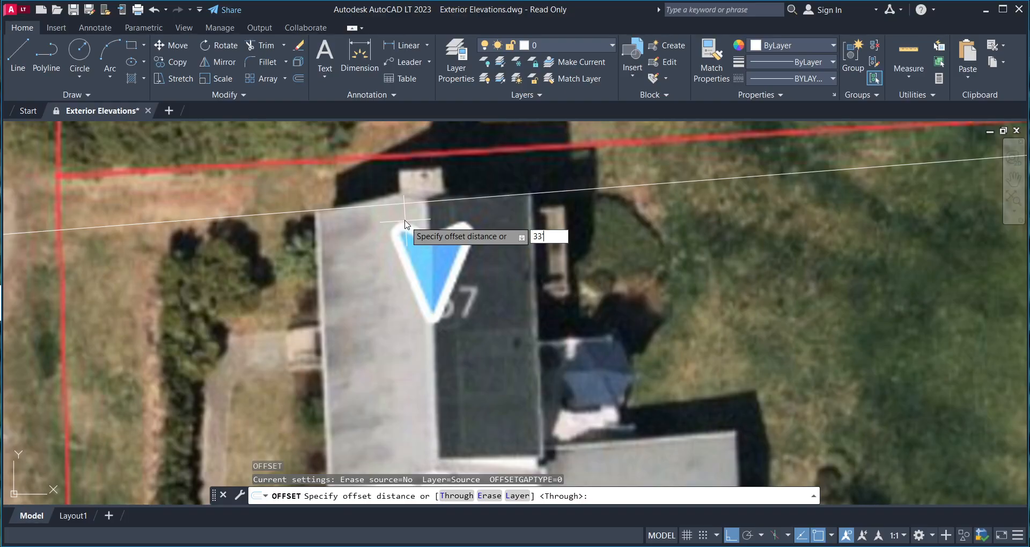
key("Return")
left_click(424, 205)
left_click(426, 263)
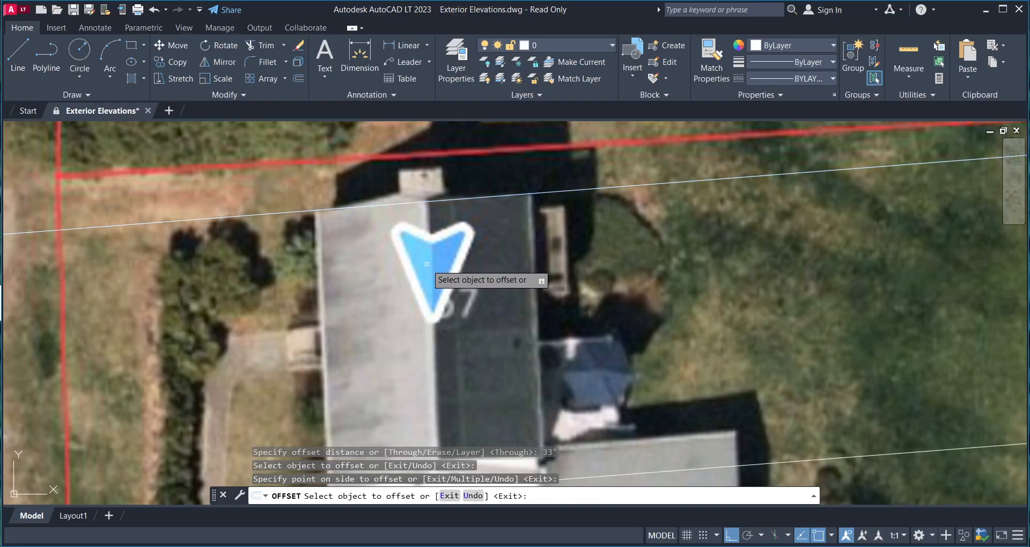
scroll(426, 264, "down", 5)
key("Escape")
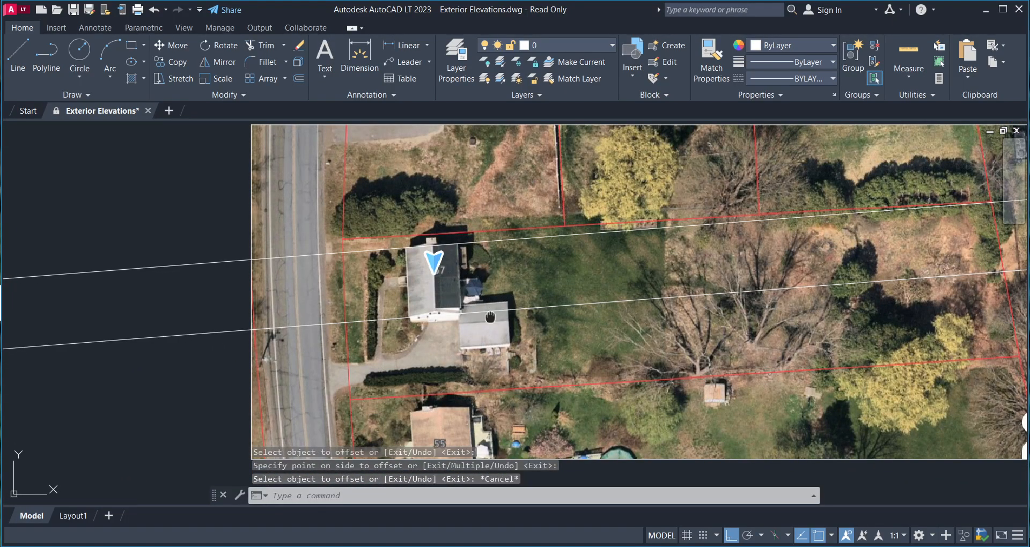
scroll(489, 317, "down", 3)
- Select the aerial image and scale it from the roof top using the Reference option
left_click(834, 321)
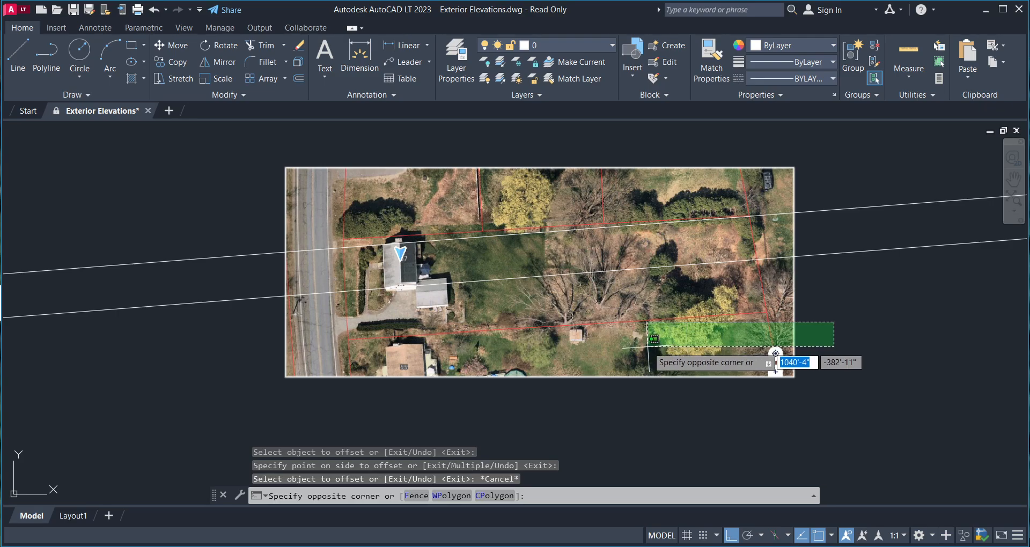
left_click(775, 356)
scroll(406, 245, "up", 3)
scroll(406, 244, "down", 3)
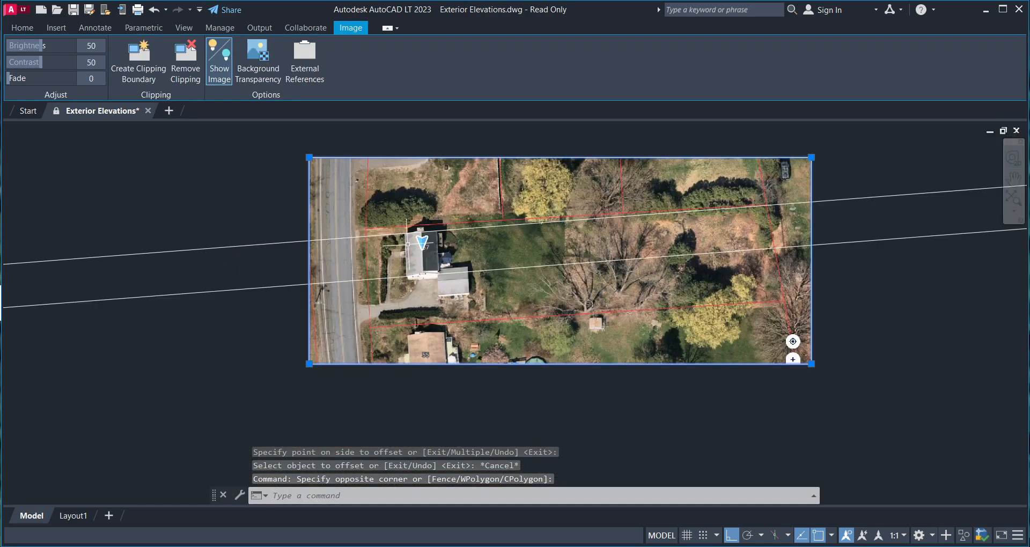
scroll(408, 244, "down", 4)
scroll(410, 233, "up", 8)
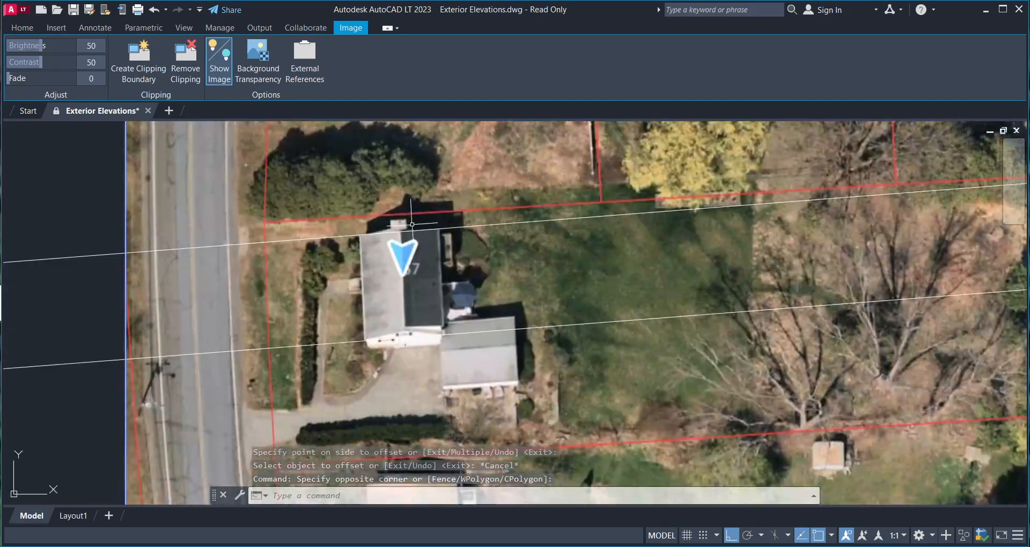
scroll(391, 221, "up", 6)
scroll(431, 236, "down", 2)
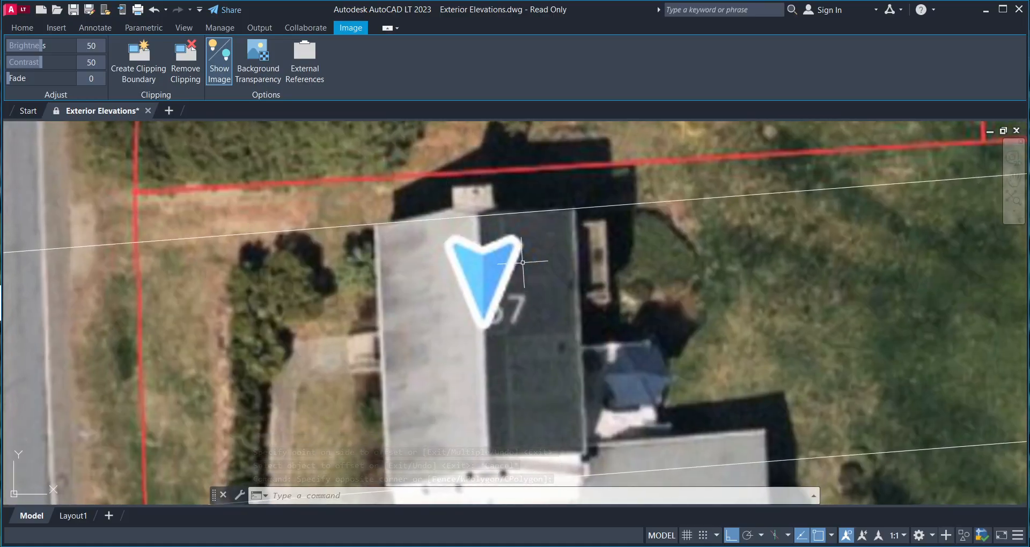
type("sc")
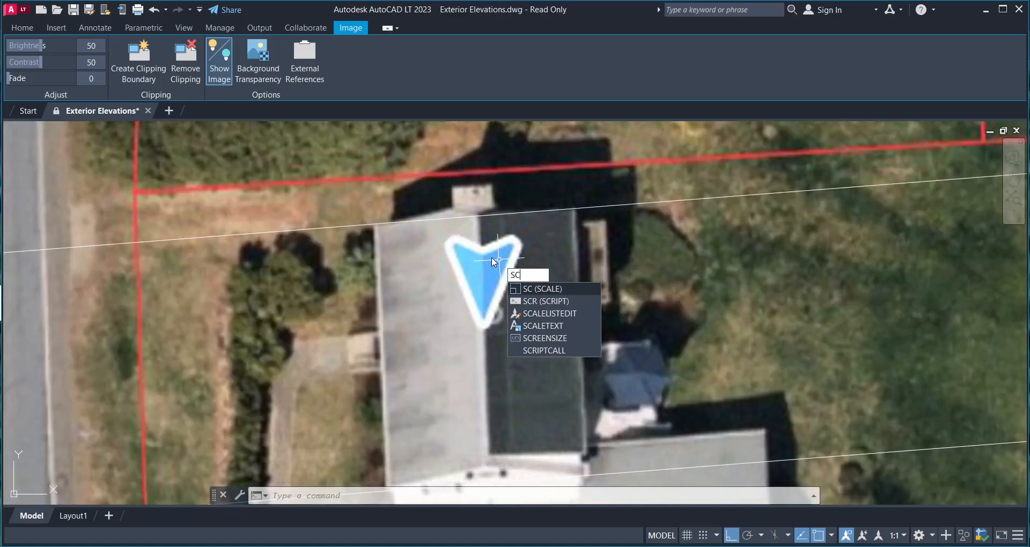
key("Return")
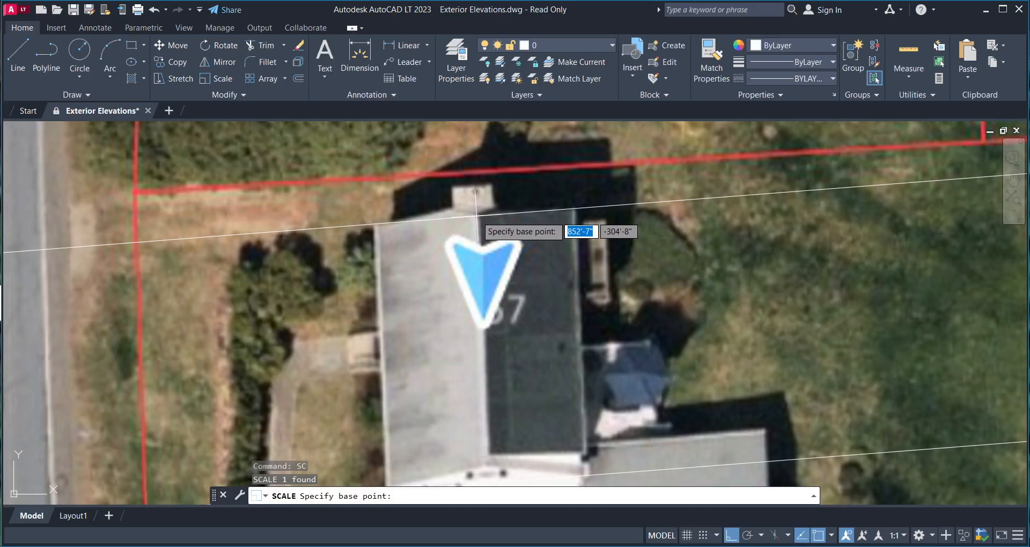
left_click(476, 216)
type("r")
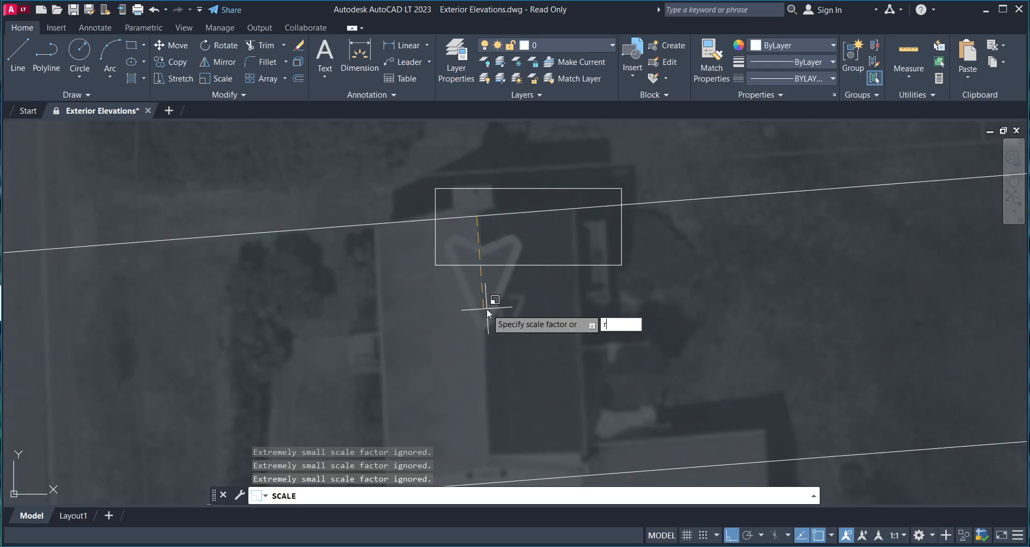
key("Return")
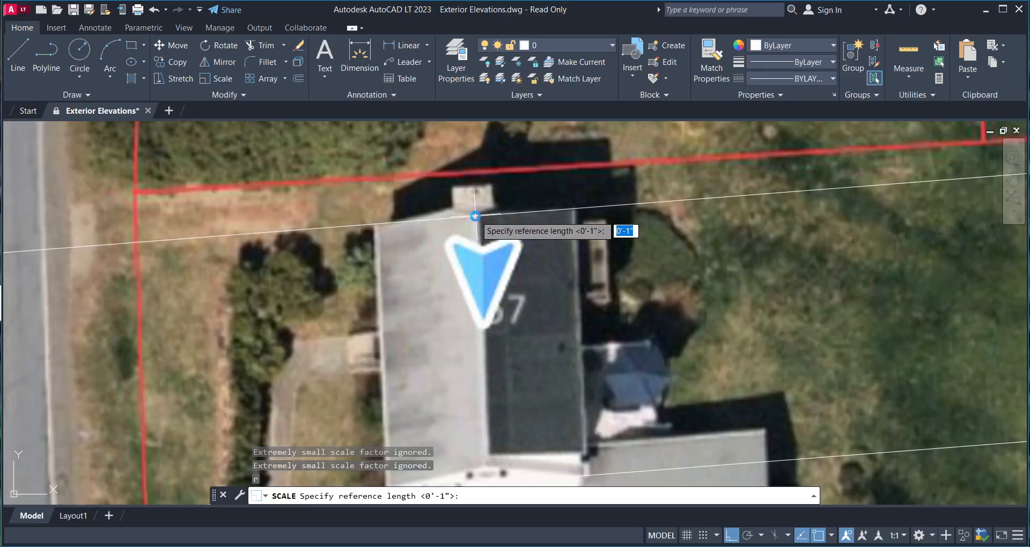
- Pick the house length as reference and snap the new length to the 33' offset line
left_click(446, 292)
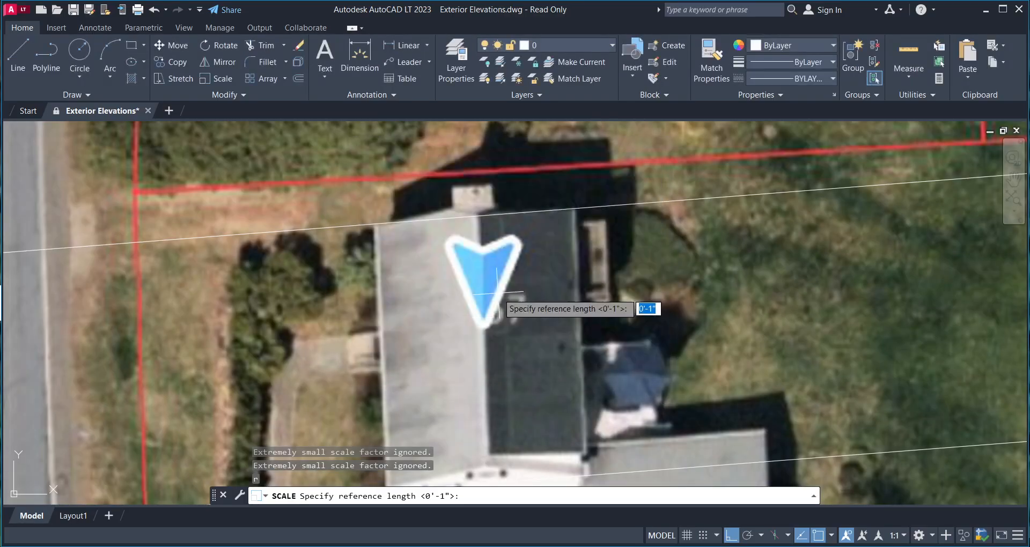
left_click(476, 217)
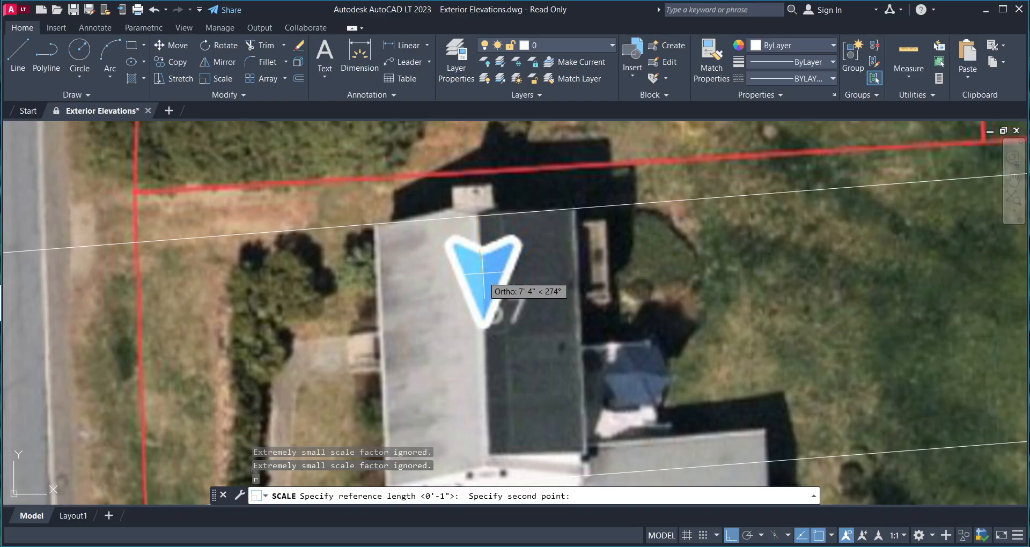
middle_click_drag(481, 351, 495, 236)
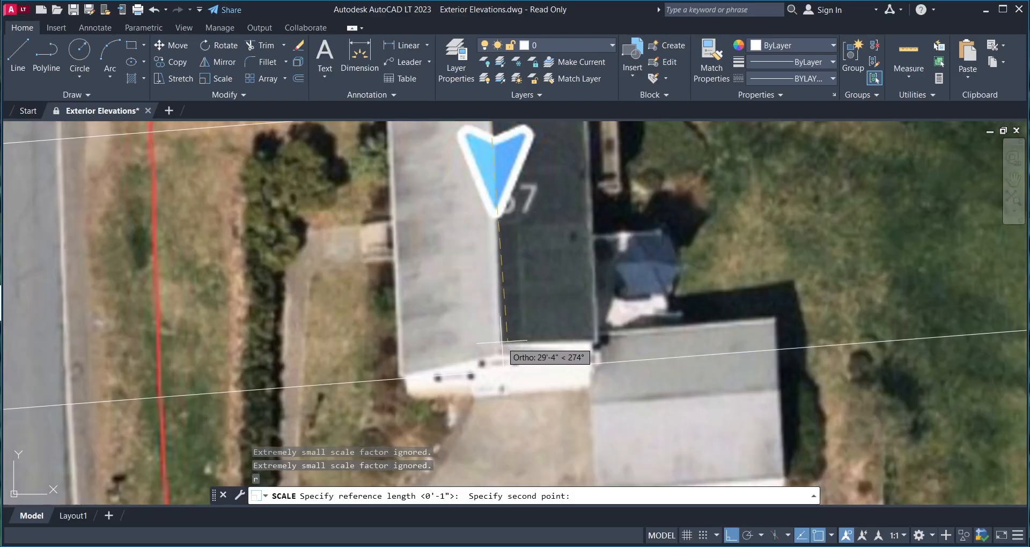
scroll(495, 289, "up", 2)
scroll(499, 330, "down", 8)
scroll(499, 342, "up", 4)
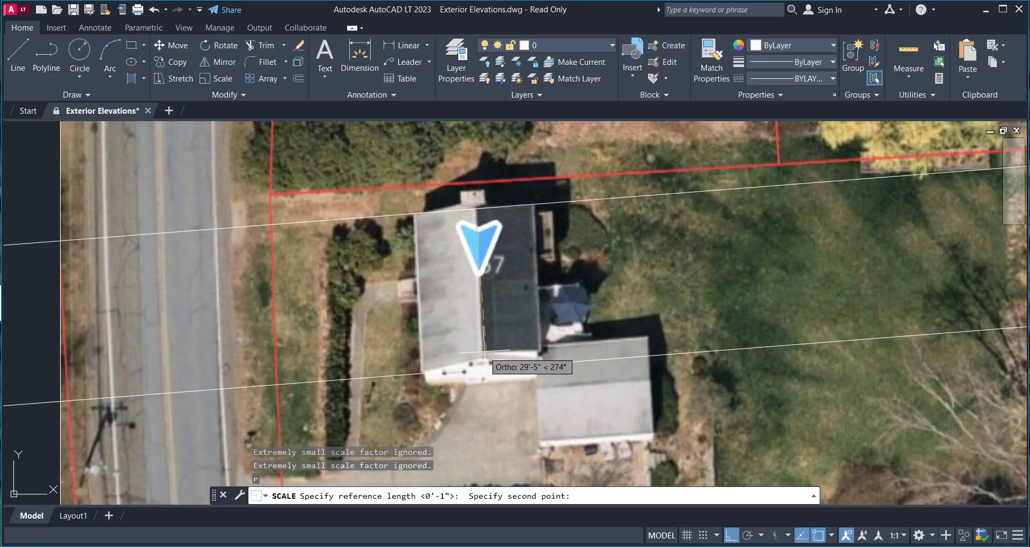
left_click(484, 353)
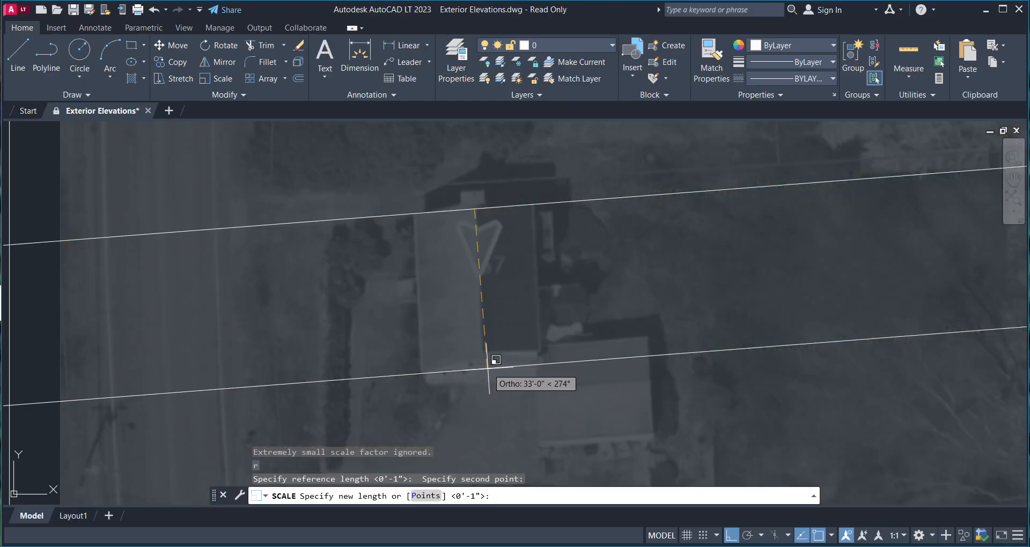
left_click(488, 369)
scroll(477, 327, "up", 2)
scroll(460, 330, "down", 12)
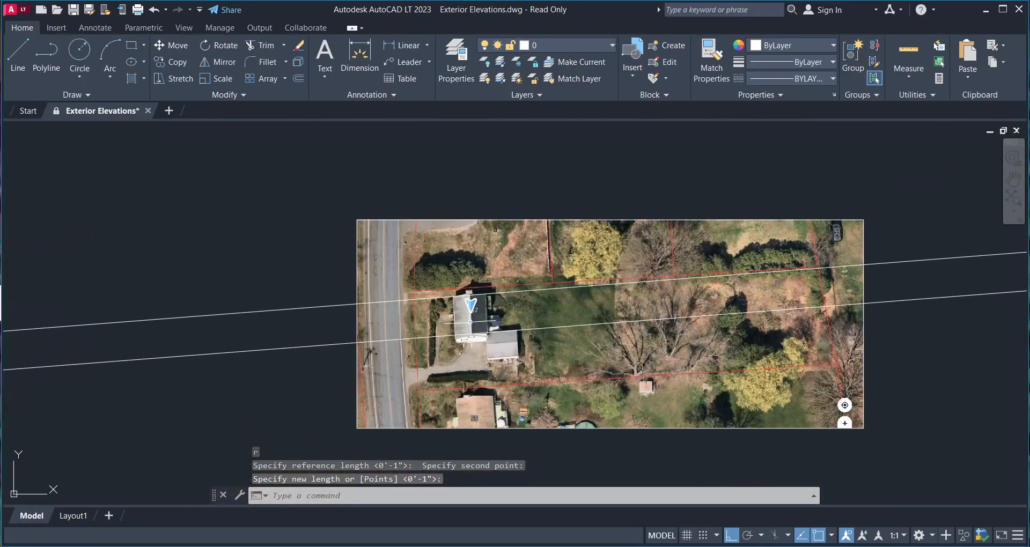
scroll(472, 328, "up", 10)
scroll(536, 321, "down", 5)
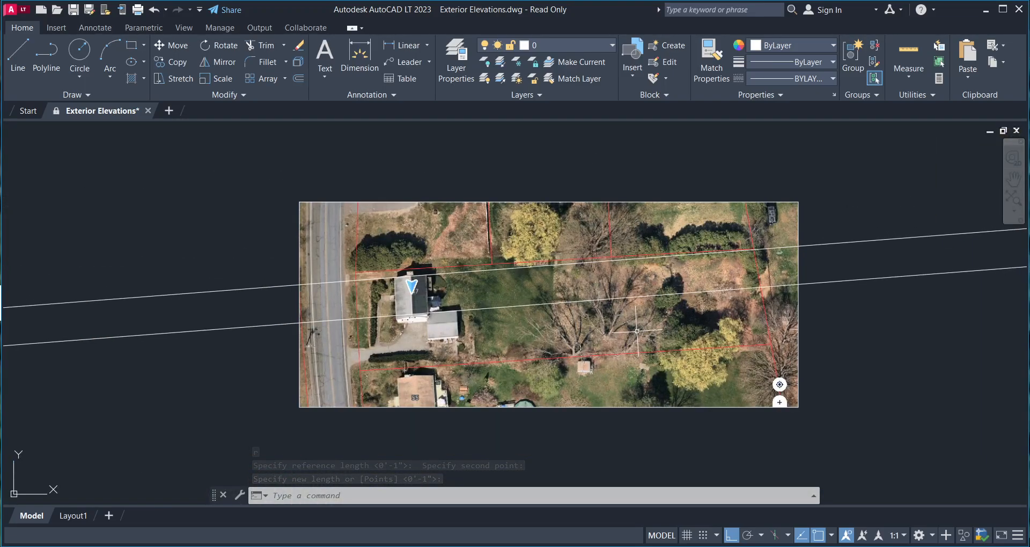
middle_click_drag(639, 328, 613, 358)
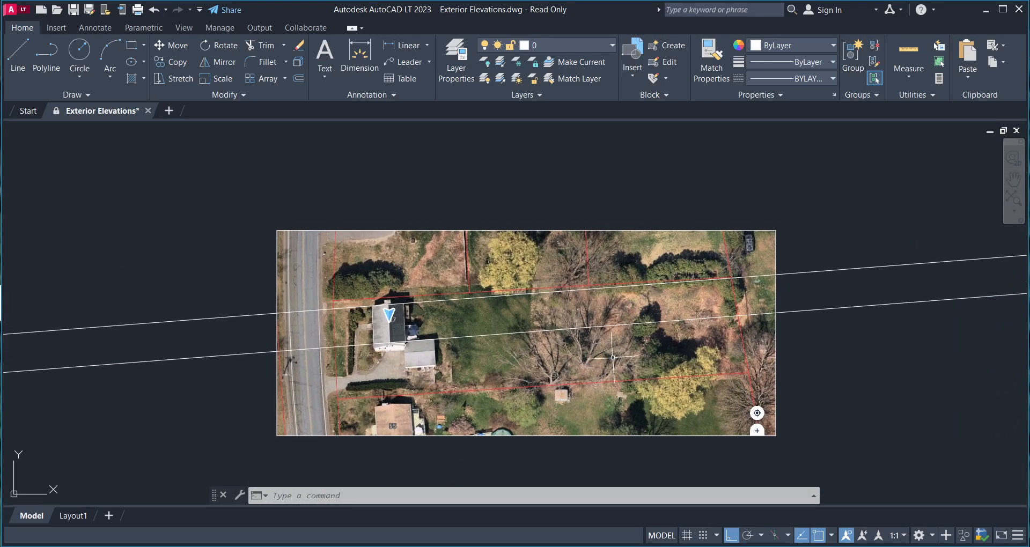
- Select the aerial image and fade it slightly, then clear the selection
left_click(816, 356)
left_click(680, 408)
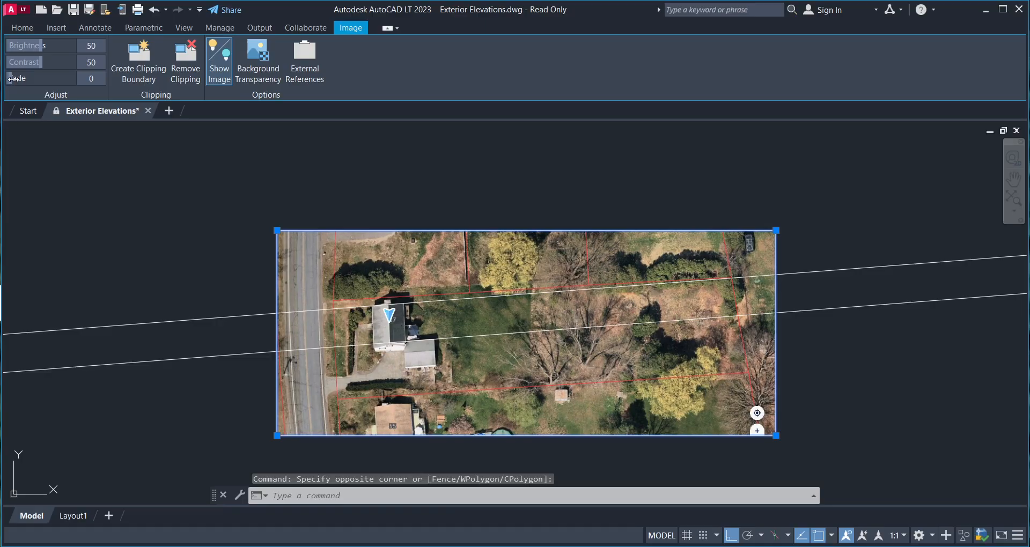
left_click_drag(13, 79, 21, 79)
scroll(364, 216, "up", 2)
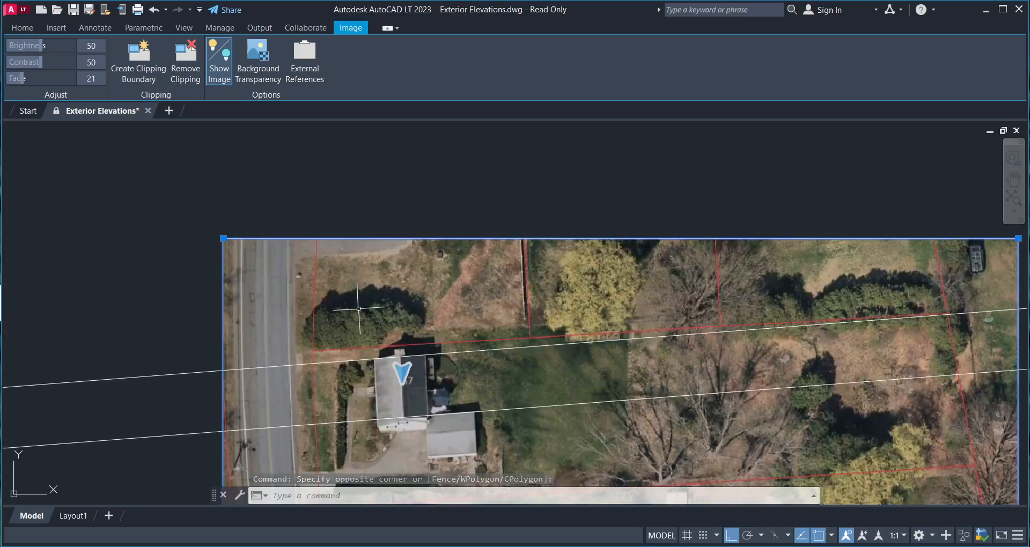
key("Escape")
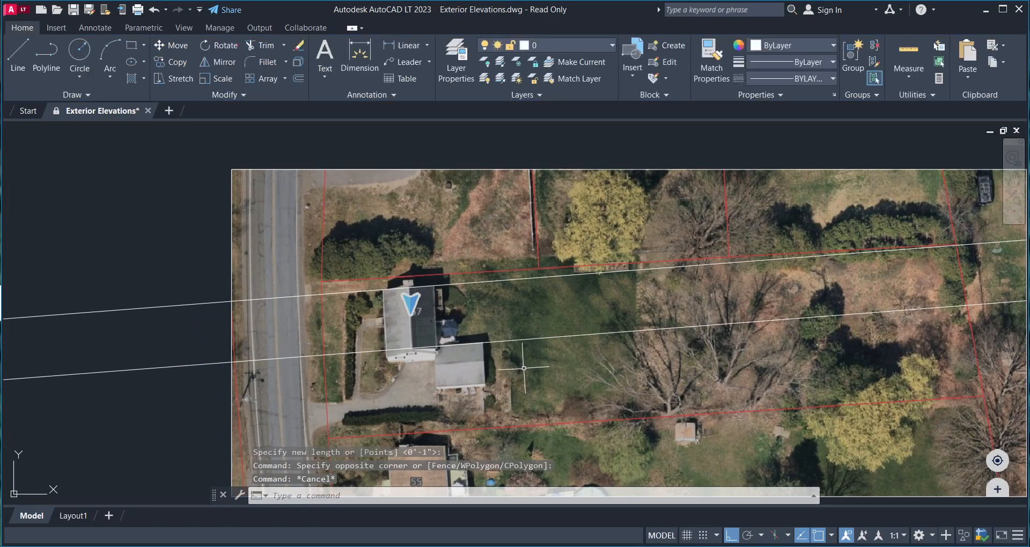
- Crossing-select both slanted white construction lines and delete them
left_click(520, 378)
left_click(413, 267)
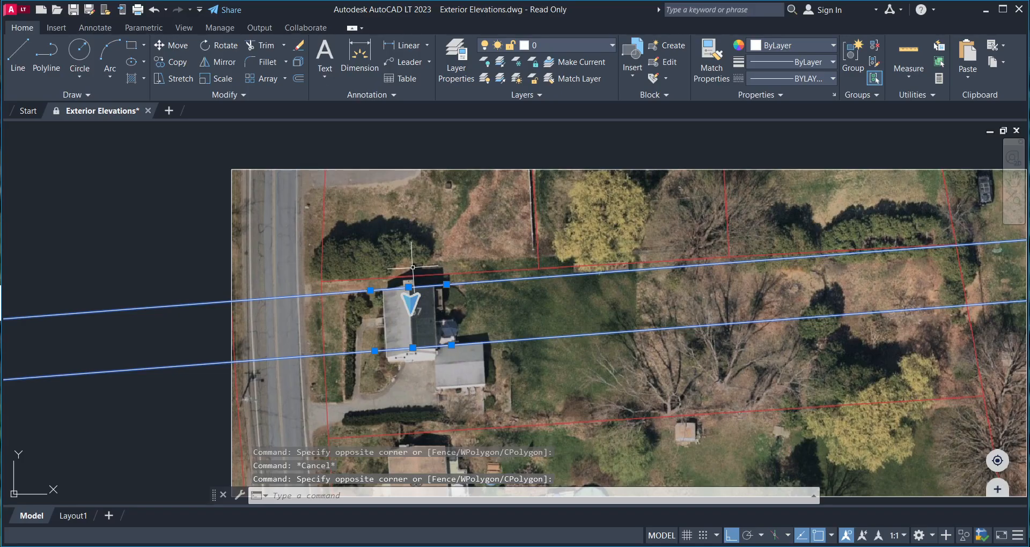
key("Delete")
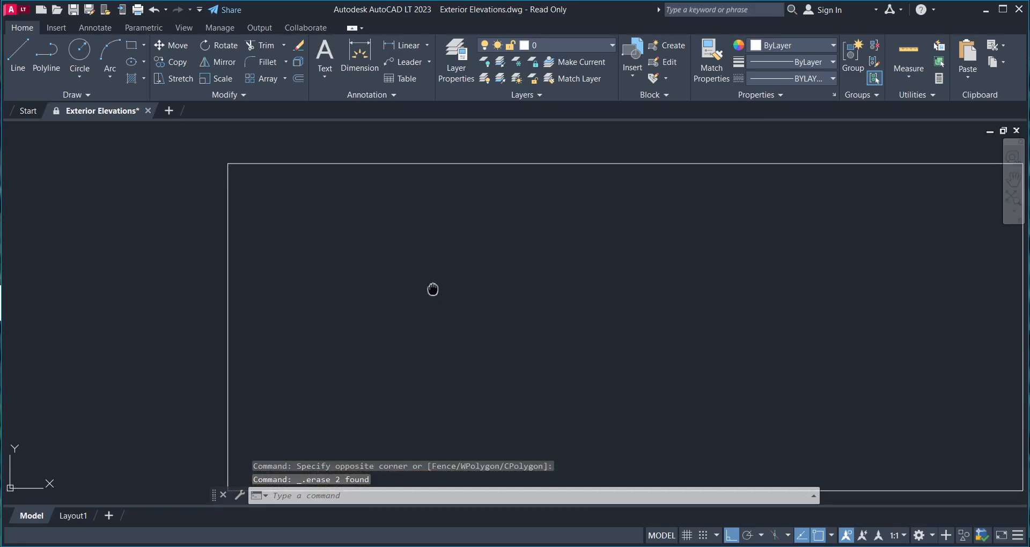
scroll(432, 287, "down", 4)
- Reselect the aerial image and set its Fade to 16
left_click(762, 327)
left_click(619, 354)
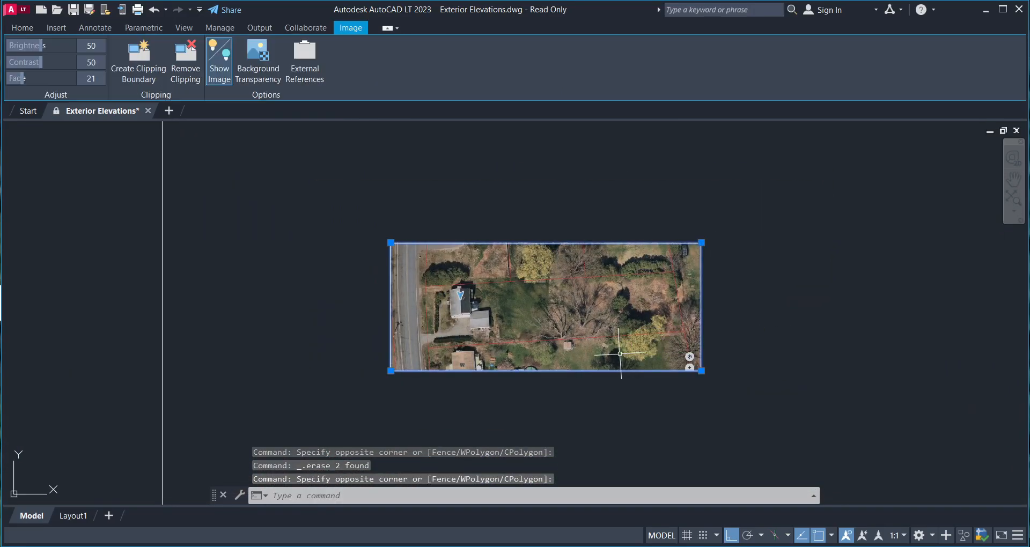
mouse_move(27, 81)
left_mouse_down()
mouse_move(70, 83)
mouse_move(37, 87)
left_mouse_up()
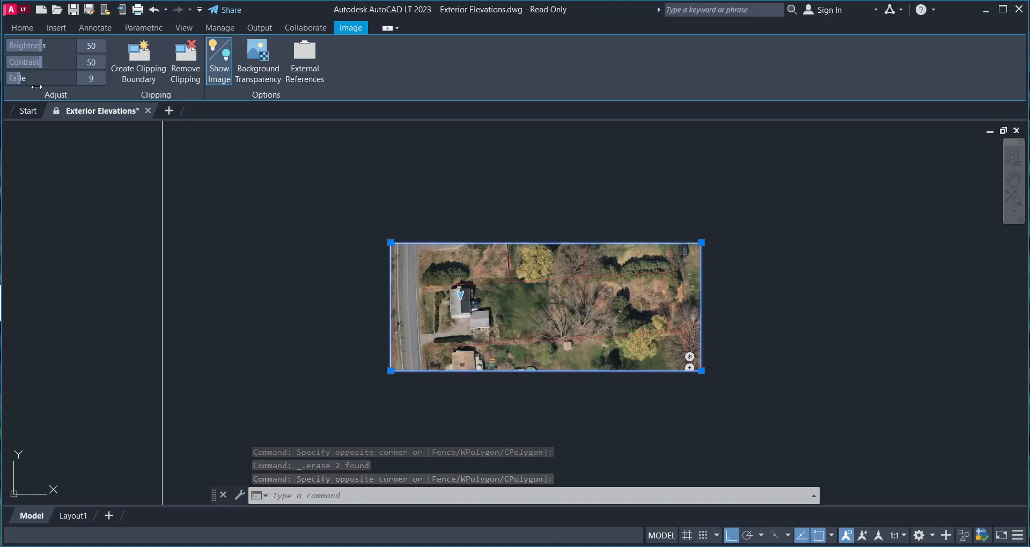
scroll(395, 216, "up", 5)
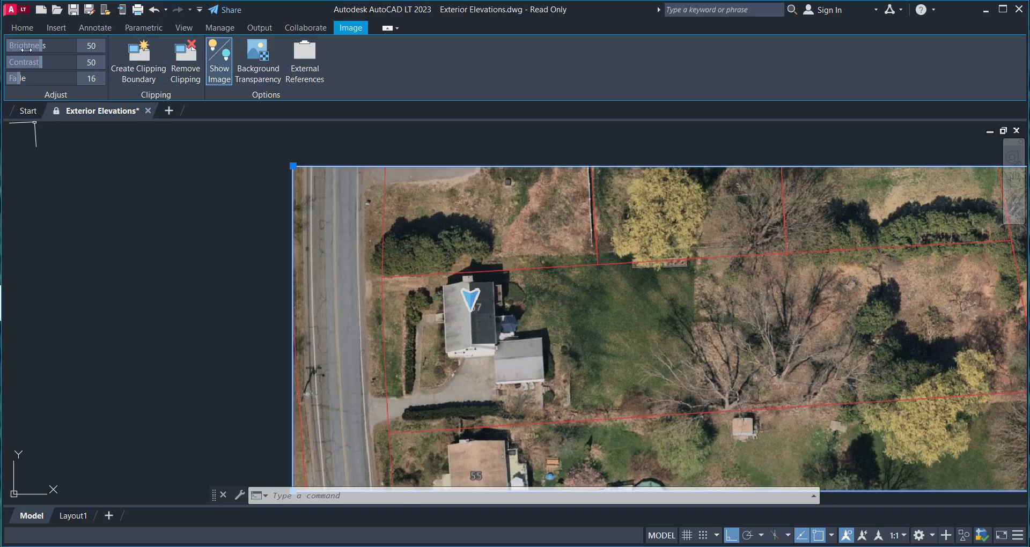
scroll(290, 226, "down", 2)
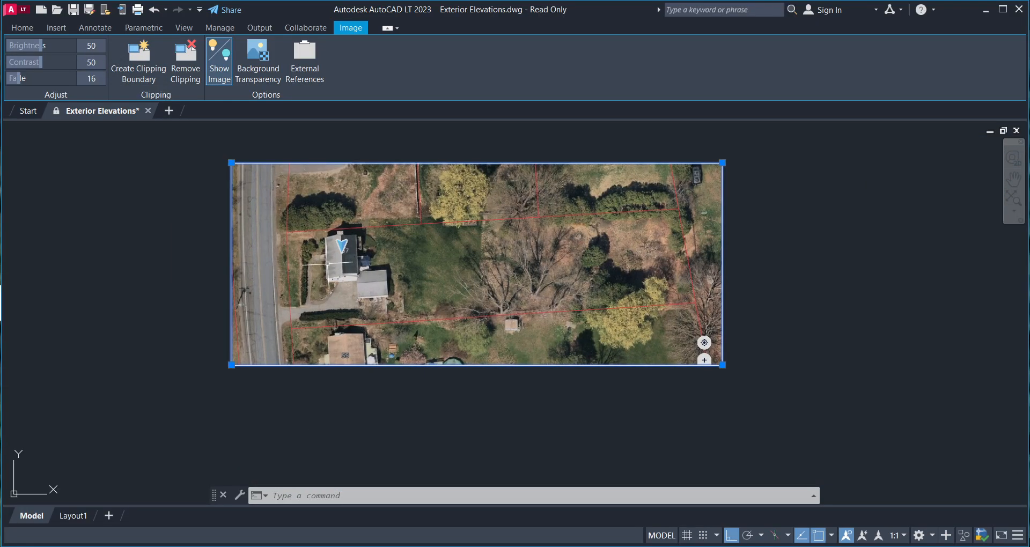
scroll(327, 262, "up", 8)
- Draw a first construction line (XL) through the roof's lower-left and upper-left corners
key("Escape")
middle_click_drag(292, 295, 349, 327)
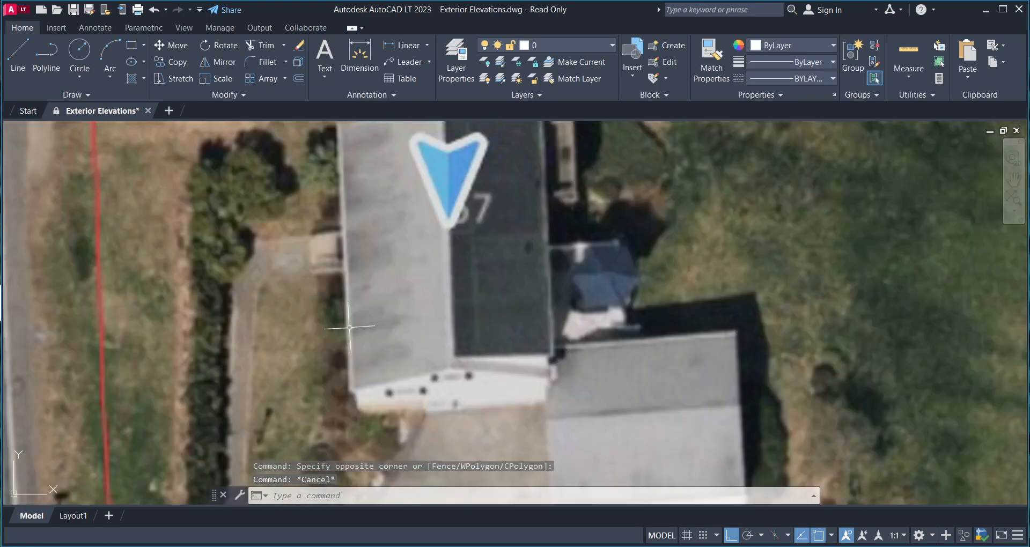
scroll(345, 322, "down", 2)
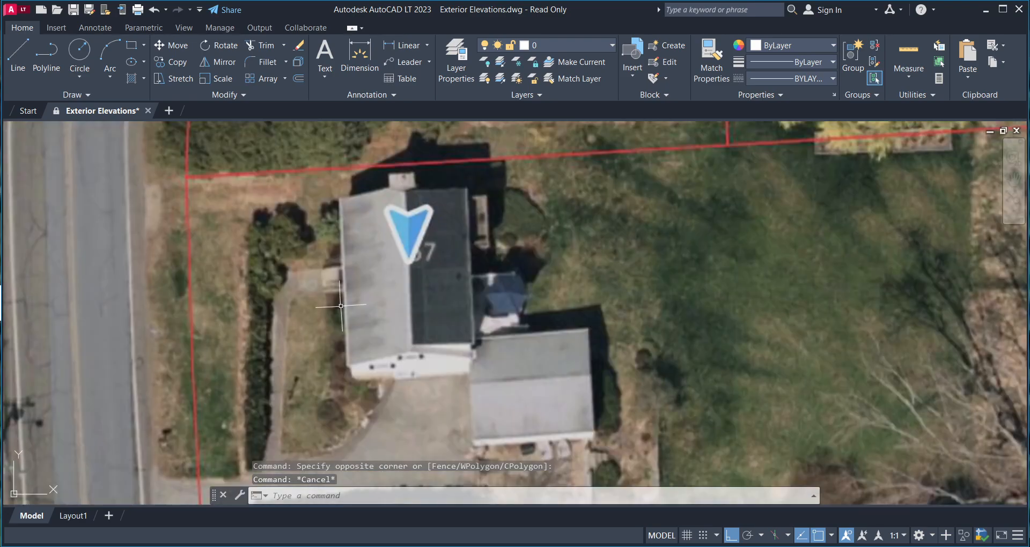
type("xl")
key("Return")
scroll(342, 332, "down", 2)
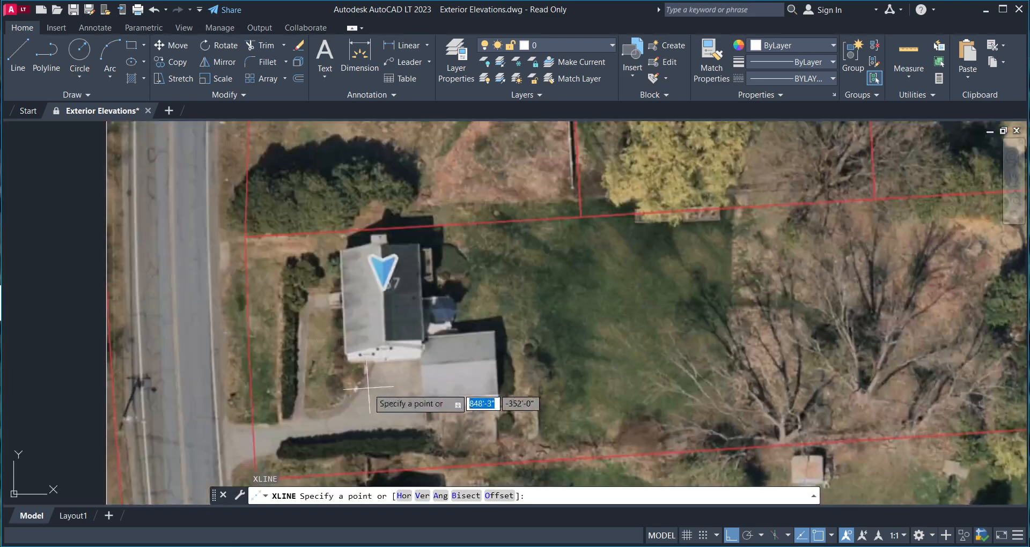
scroll(349, 349, "down", 4)
scroll(350, 348, "down", 3)
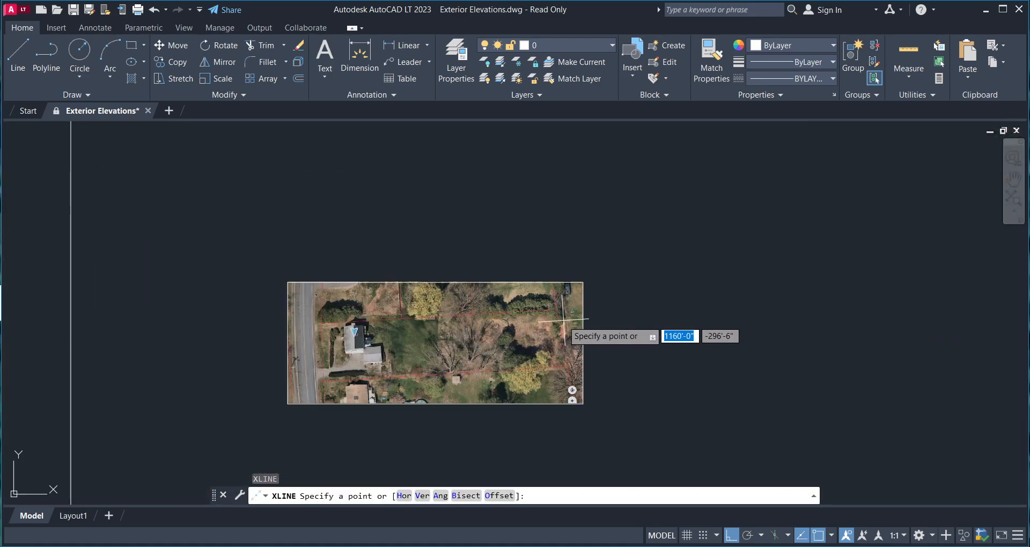
scroll(284, 356, "up", 3)
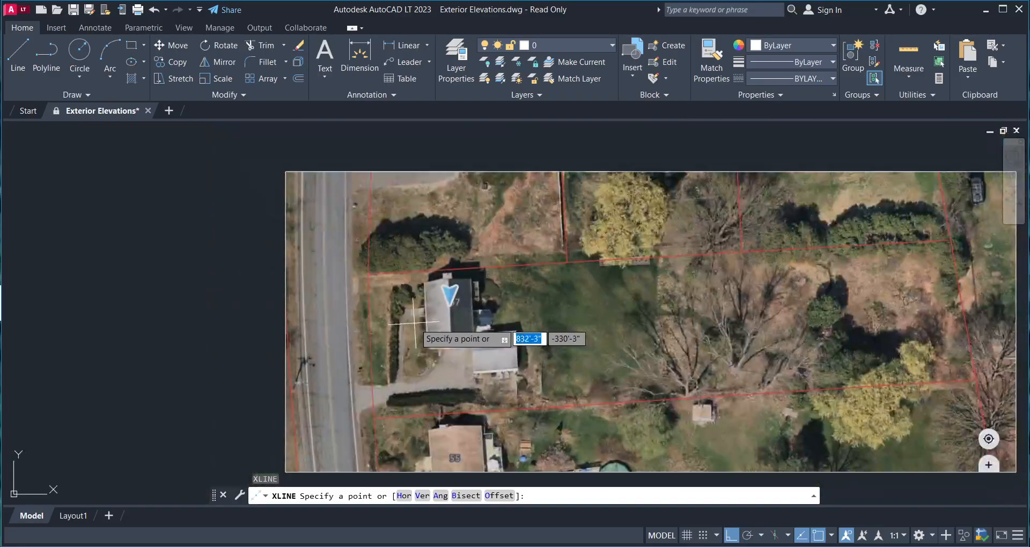
scroll(437, 322, "up", 2)
scroll(422, 334, "down", 3)
scroll(424, 336, "up", 6)
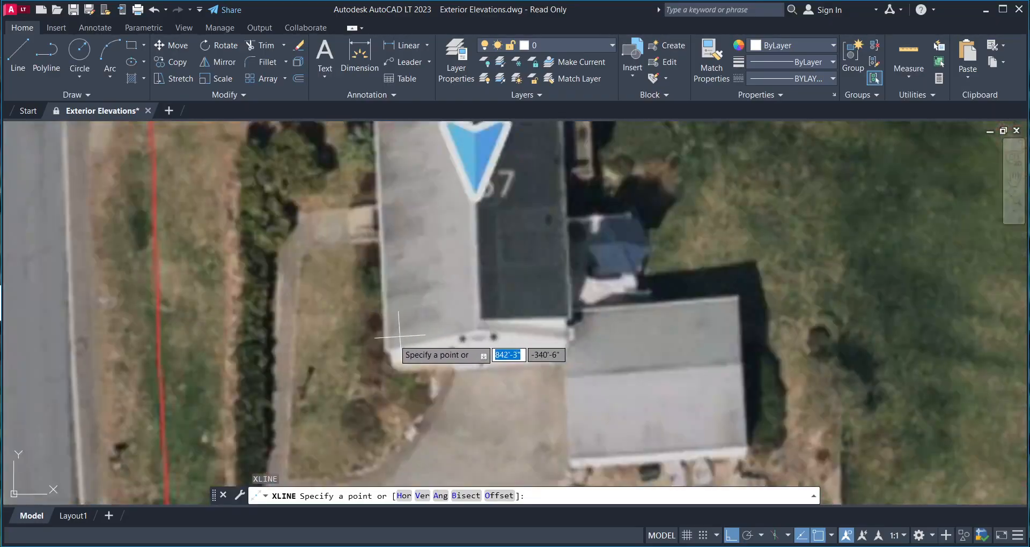
left_click(384, 342)
middle_click_drag(395, 270, 394, 311)
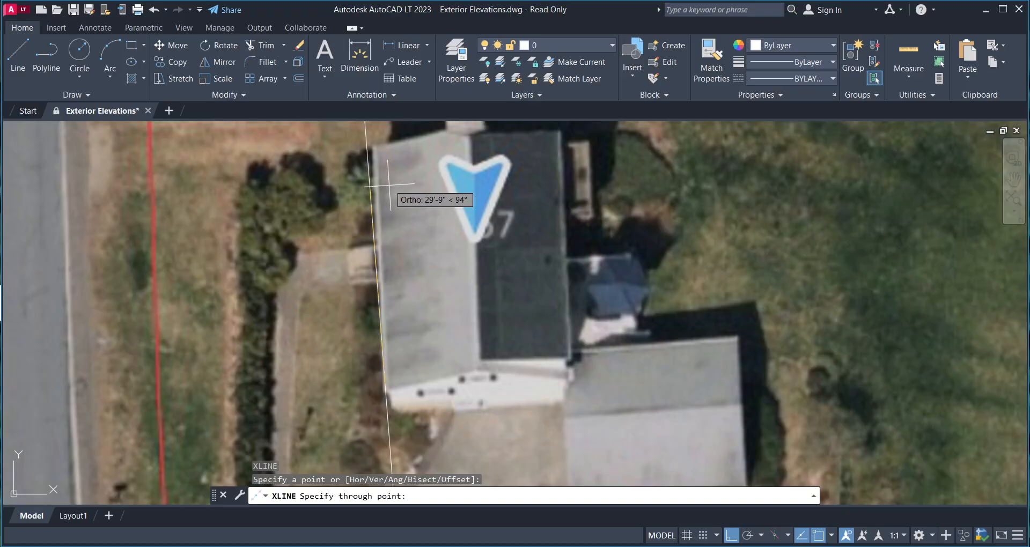
left_click(390, 212)
key("Return")
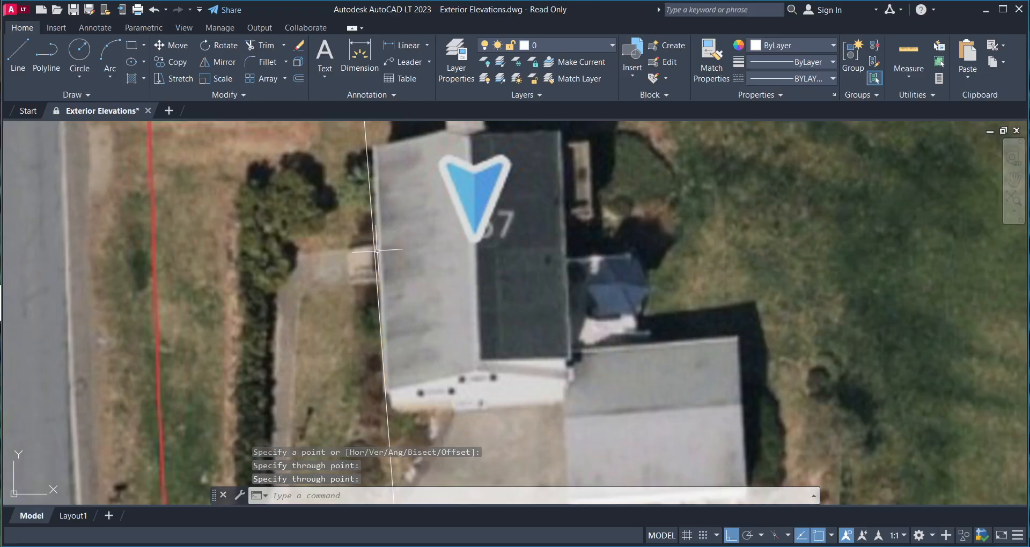
- Erase the misaligned construction line
middle_click_drag(486, 296, 491, 276)
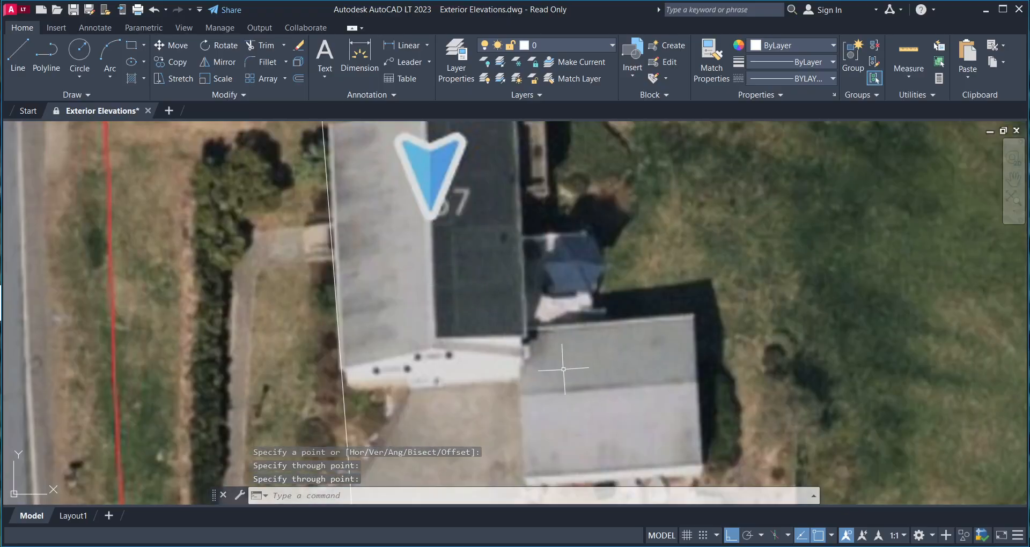
middle_click_drag(406, 317, 461, 354)
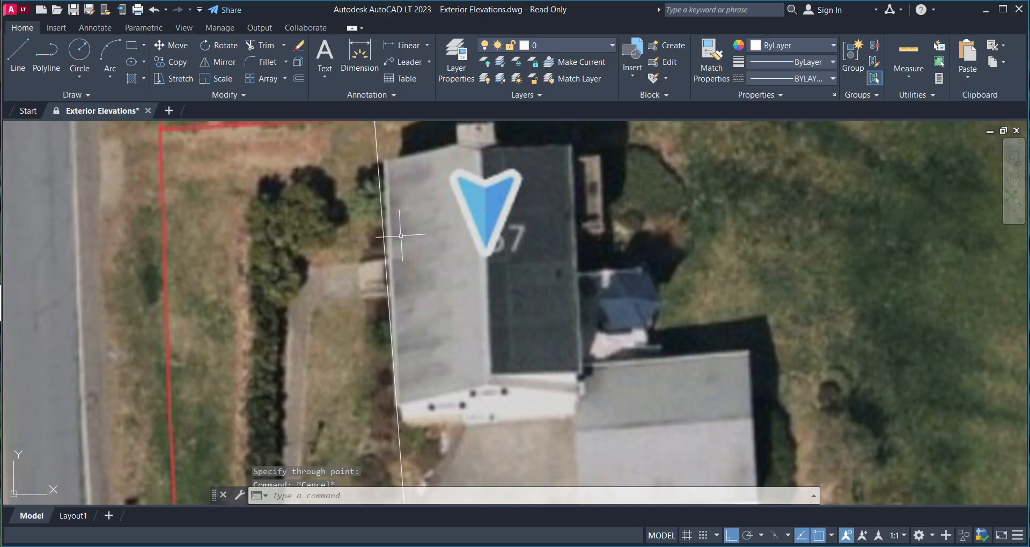
left_click_drag(401, 236, 322, 272)
key("Delete")
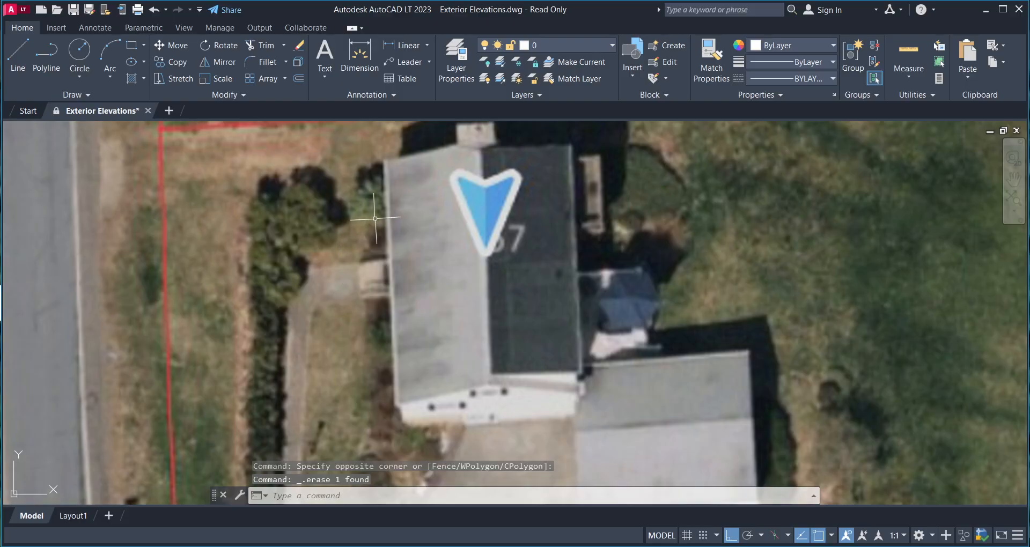
- Redraw the construction line from the roof's upper-left corner along the left wall, with Ortho off
type("xl")
key("Return")
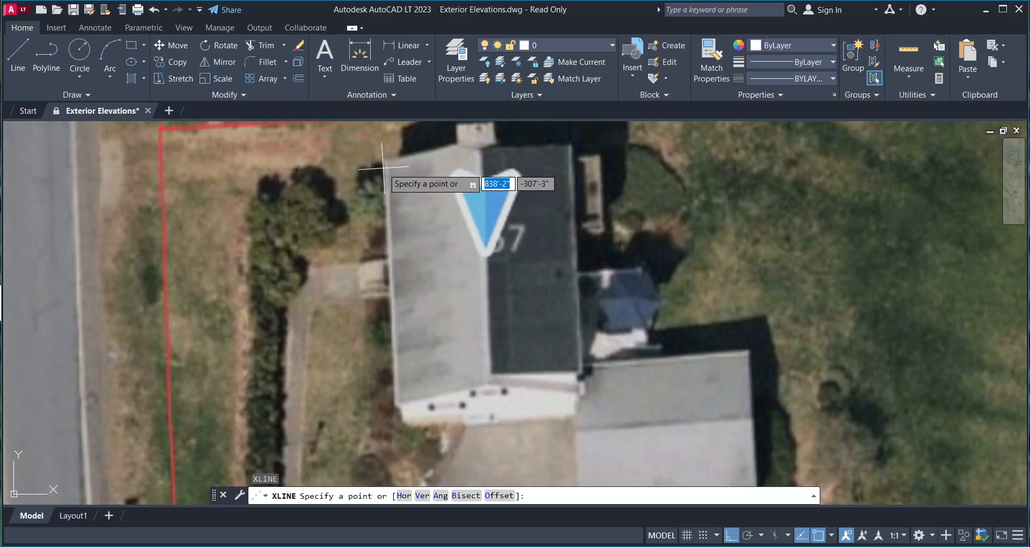
left_click(382, 161)
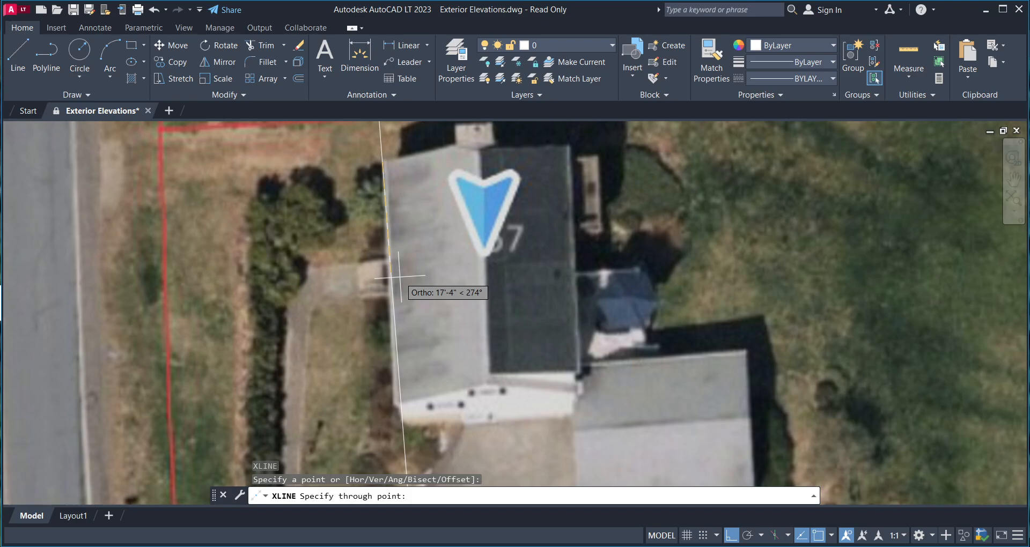
key("F8")
scroll(385, 400, "down", 5)
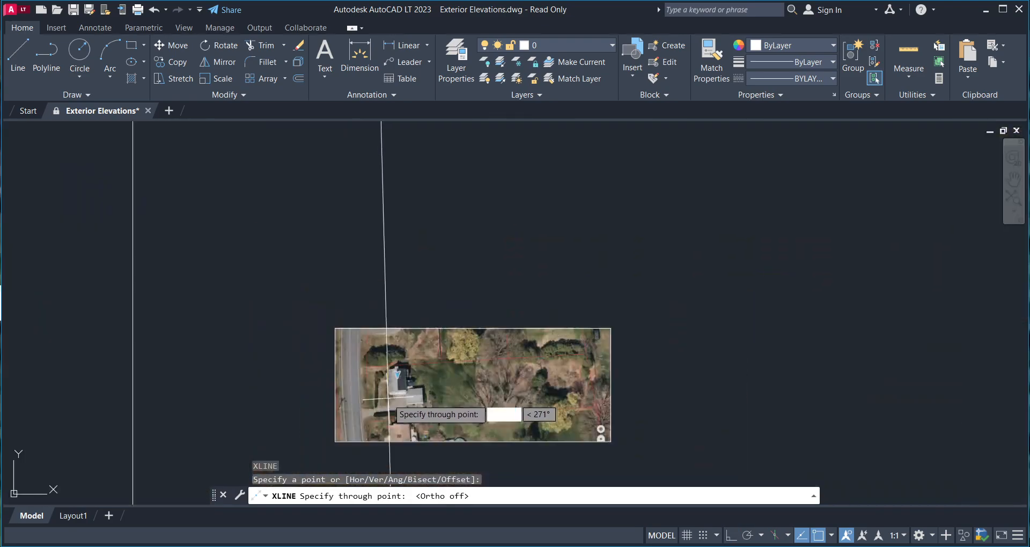
scroll(387, 399, "up", 8)
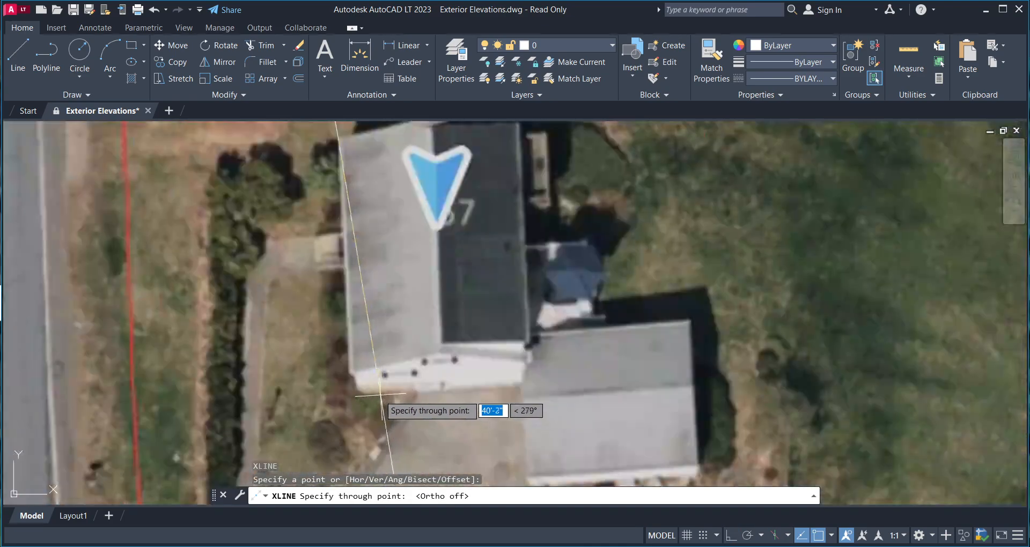
scroll(346, 357, "down", 2)
scroll(344, 354, "up", 2)
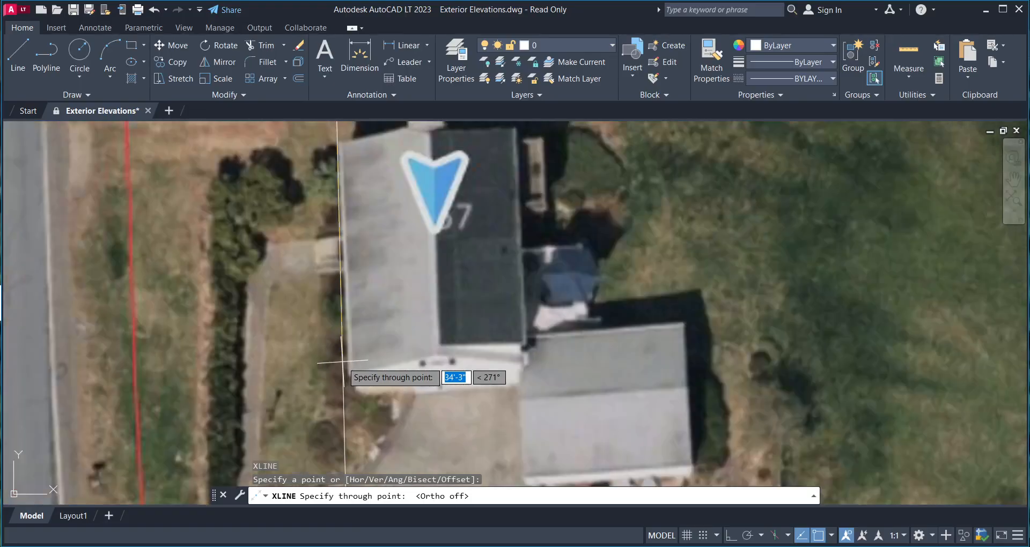
scroll(342, 361, "up", 4)
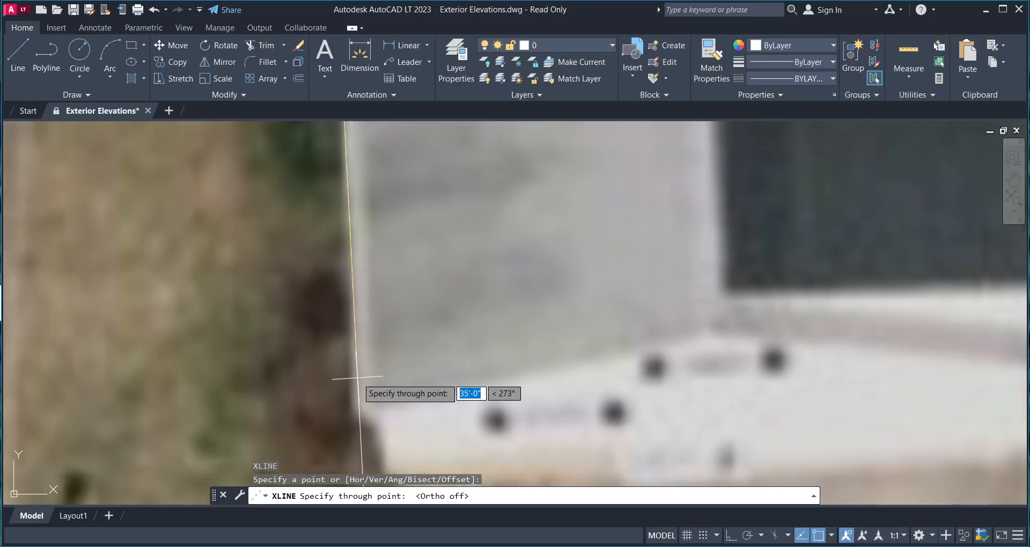
scroll(358, 387, "down", 3)
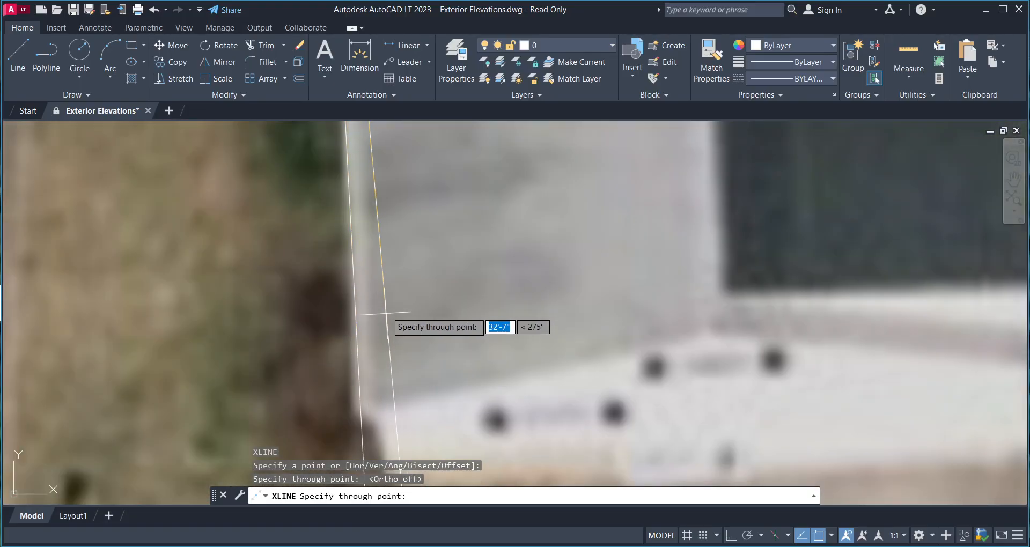
scroll(387, 316, "down", 3)
key("Escape")
middle_click_drag(384, 256, 385, 293)
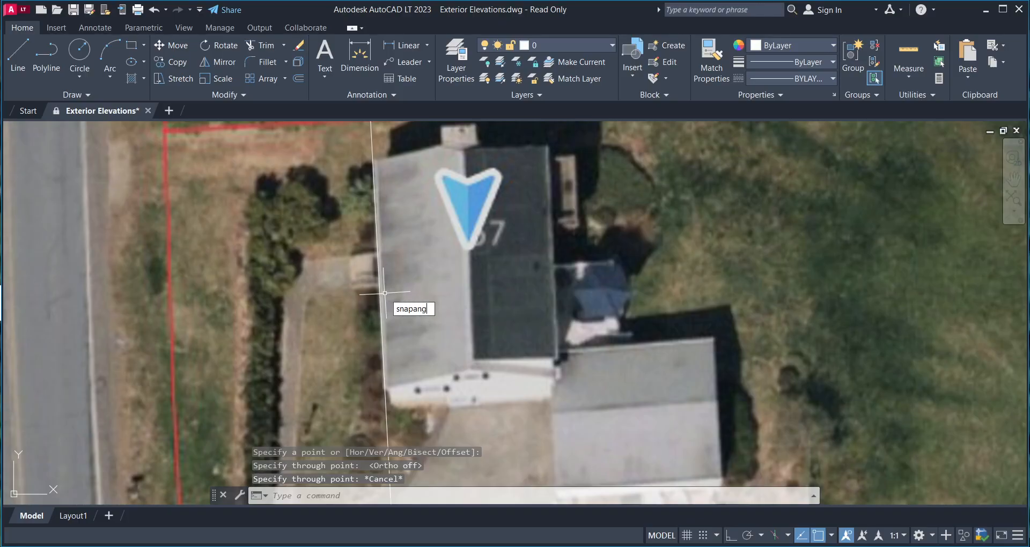
- Align the SNAPANG snap angle with the house's left wall
type("SNAPANG")
key("Return")
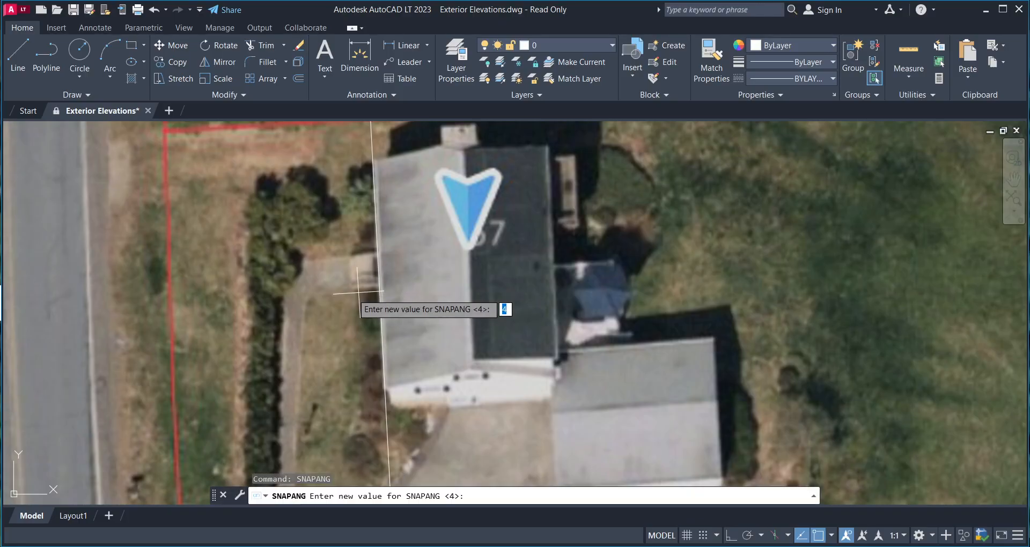
left_click(371, 160)
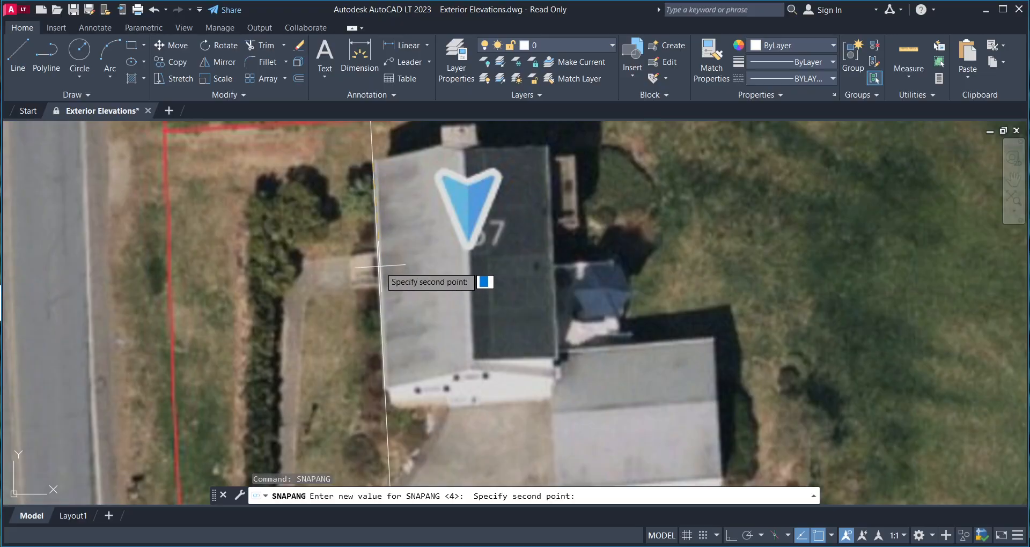
scroll(370, 263, "up", 5)
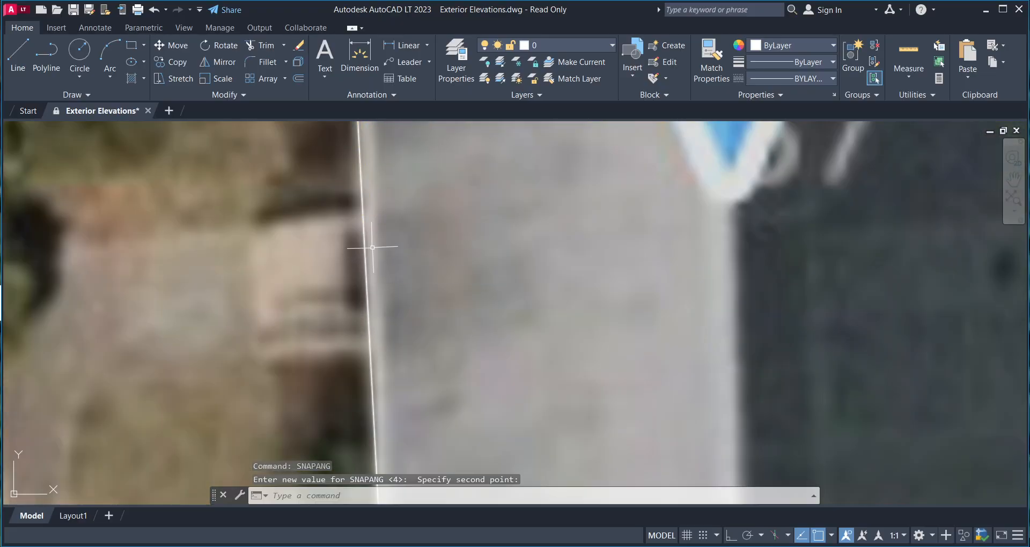
scroll(370, 255, "down", 6)
scroll(430, 269, "up", 6)
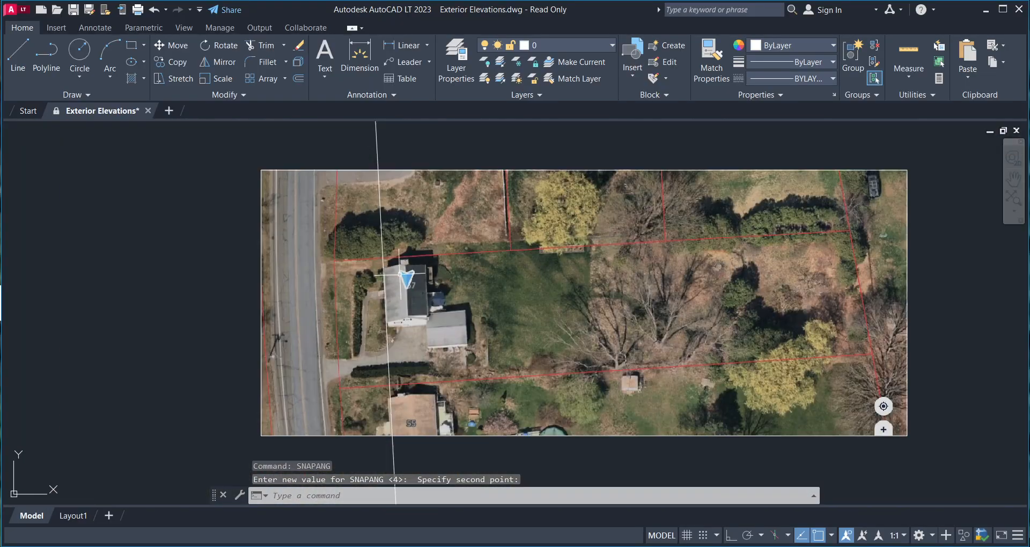
scroll(400, 250, "up", 5)
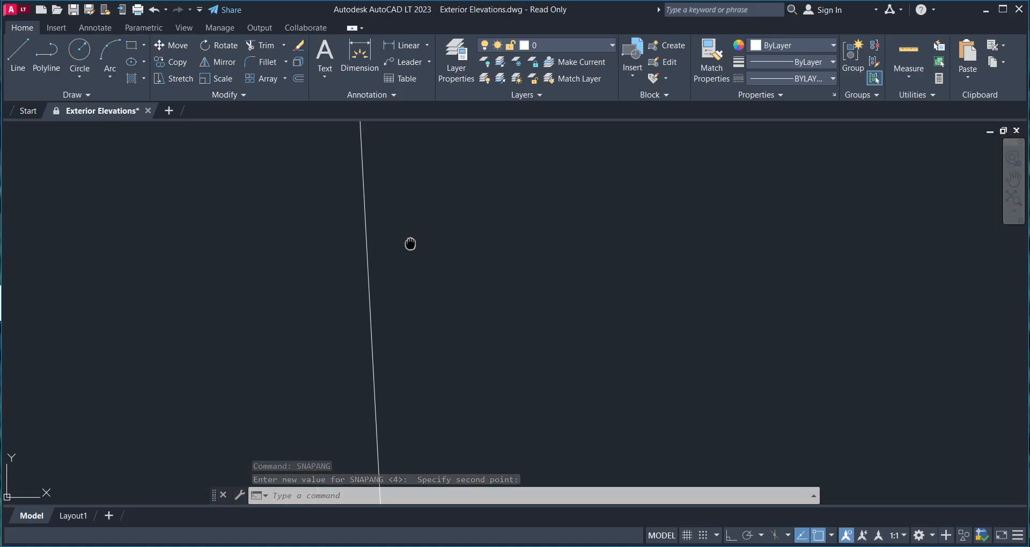
scroll(409, 242, "down", 5)
scroll(524, 252, "up", 3)
scroll(488, 263, "down", 1)
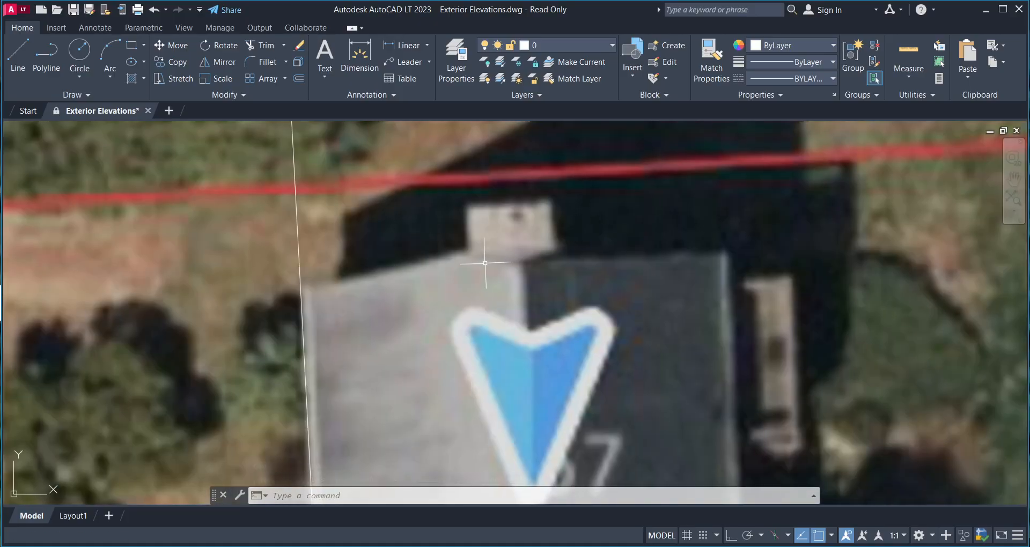
- Place a construction line along the roof's top edge with Ortho on
type("l")
key("Return")
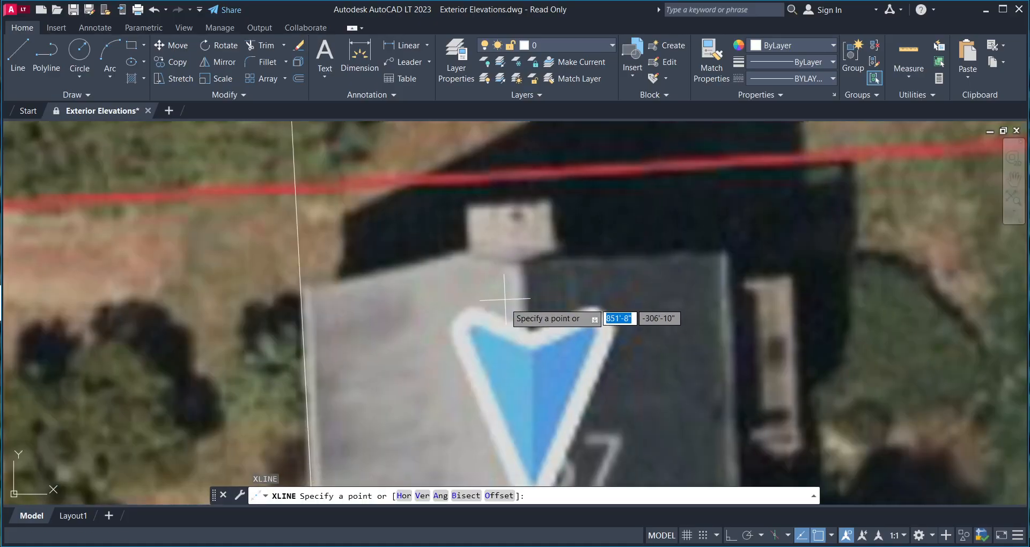
left_click(511, 250)
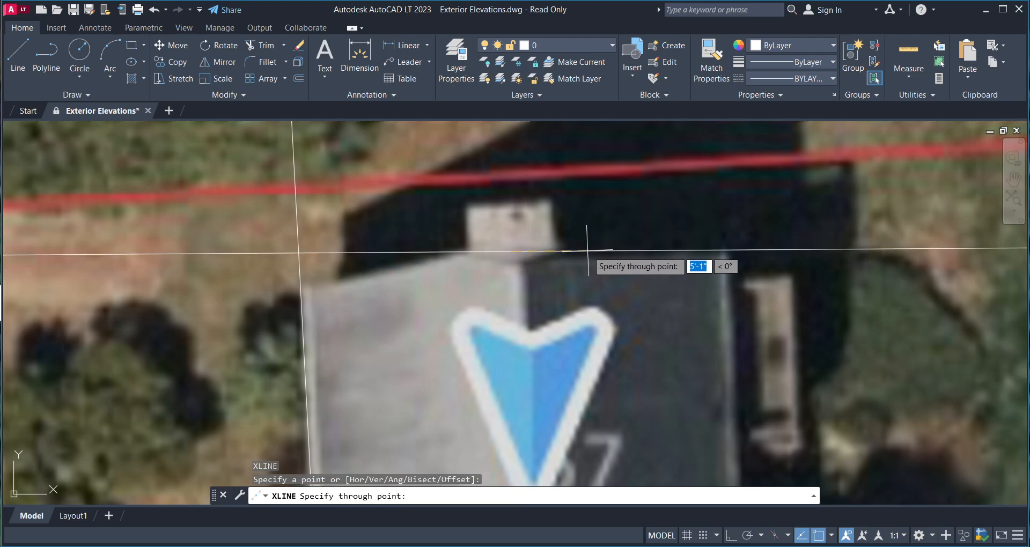
key("F8")
left_click(667, 238)
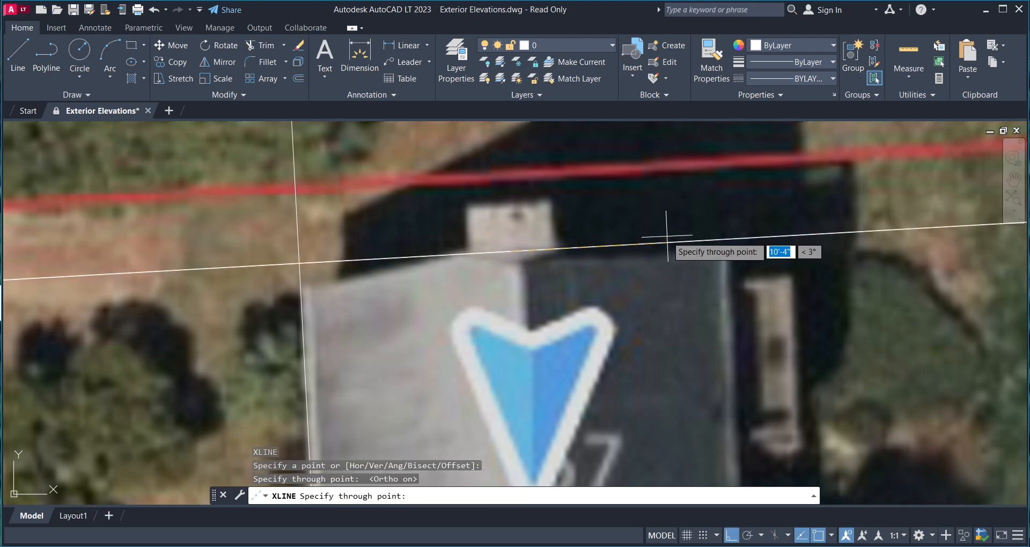
key("Return")
scroll(680, 280, "down", 5)
scroll(533, 200, "up", 4)
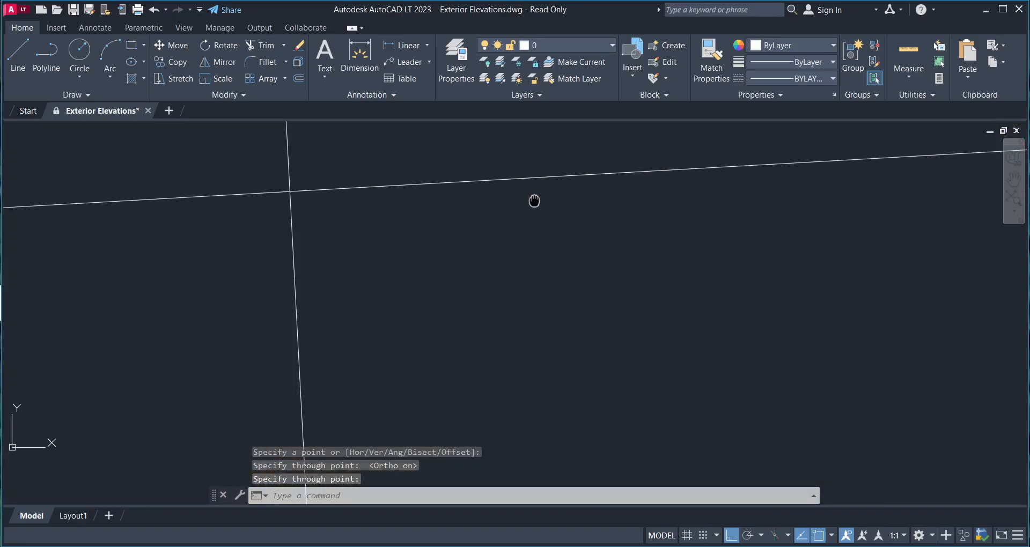
- Add a construction line along the roof's right edge from its top-right corner
key("Return")
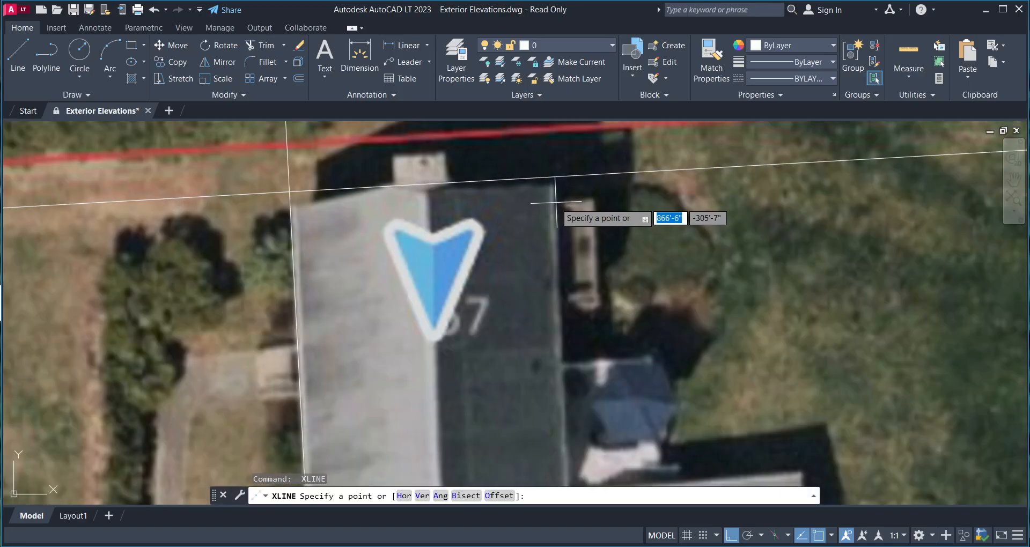
left_click(554, 203)
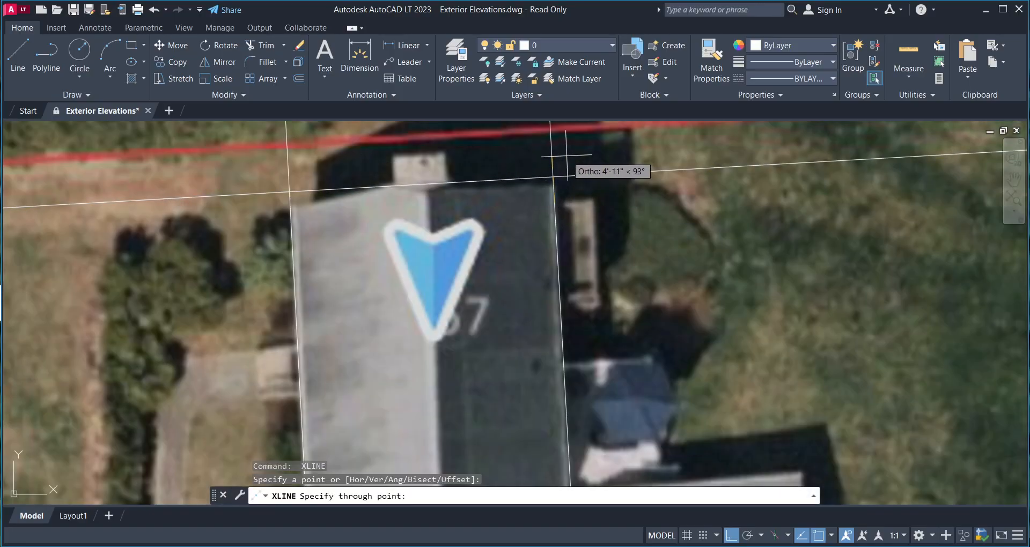
key("F8")
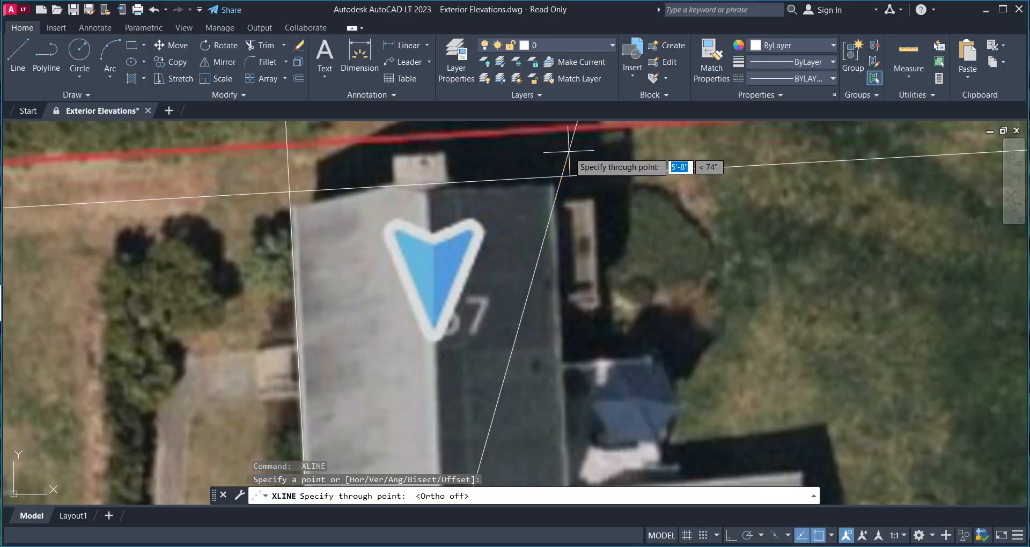
key("F8")
left_click(570, 152)
key("Return")
scroll(488, 220, "down", 2)
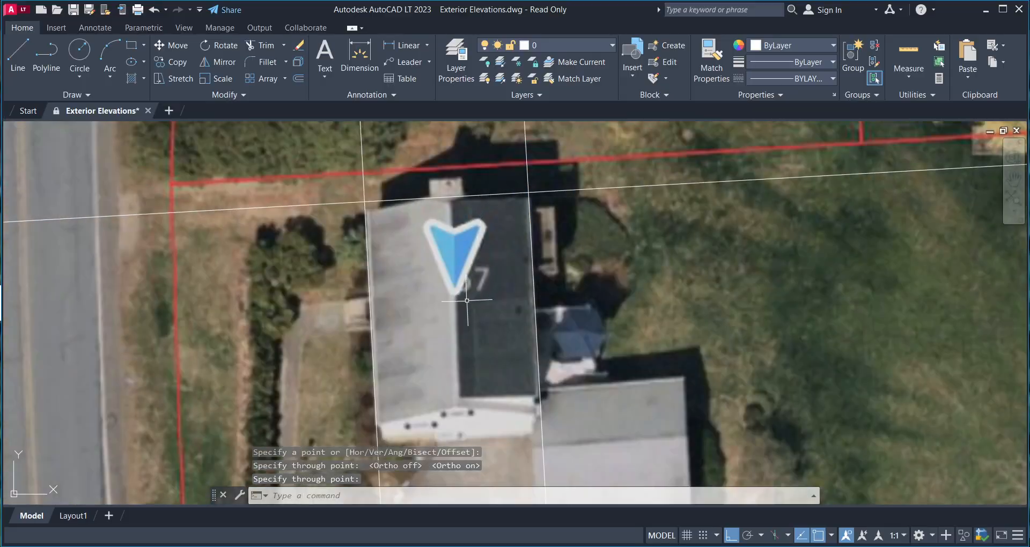
scroll(419, 322, "up", 3)
- Dismiss the licence notice and add a construction line along the roof's bottom edge
key("Return")
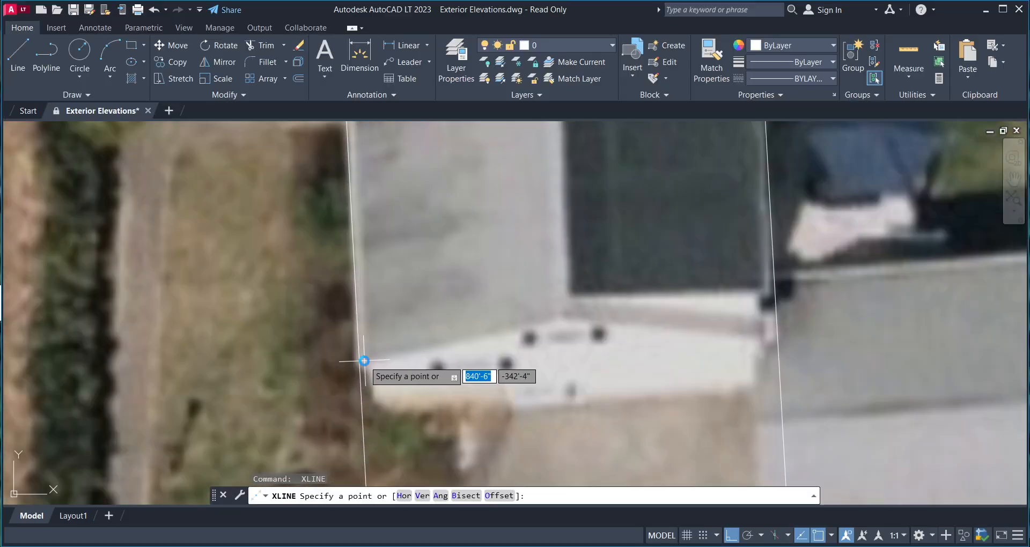
left_click(466, 337)
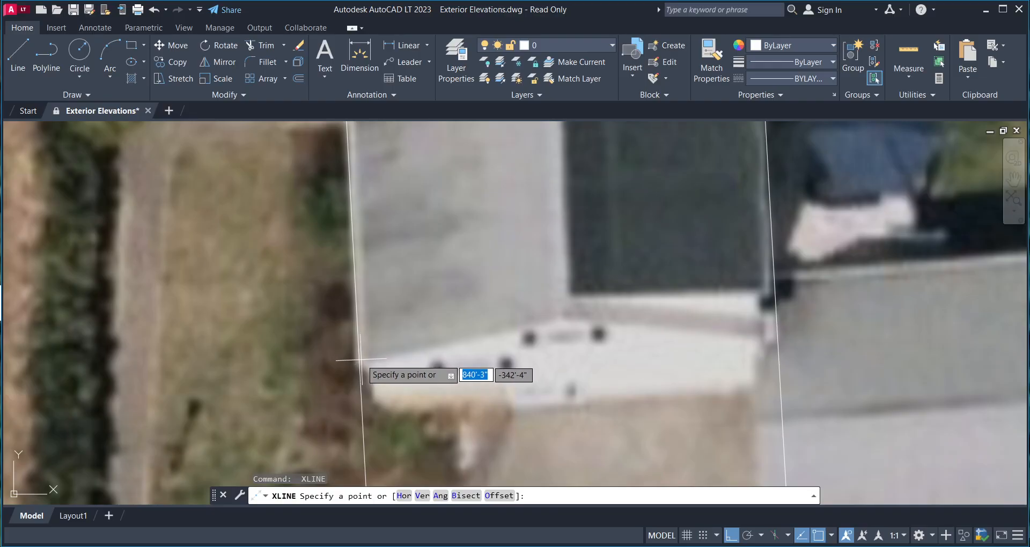
left_click(360, 359)
left_click(600, 345)
key("Return")
scroll(417, 373, "down", 2)
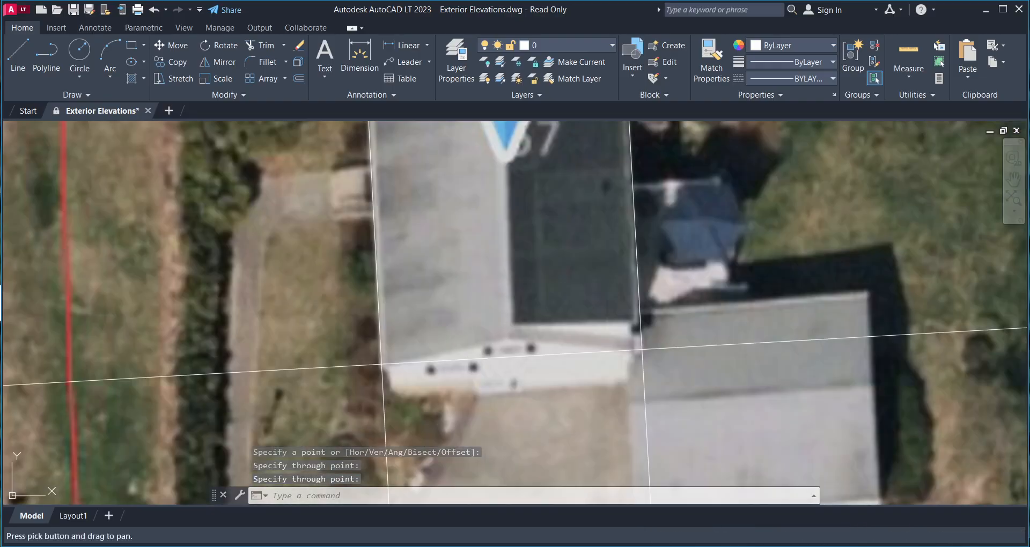
scroll(456, 311, "down", 2)
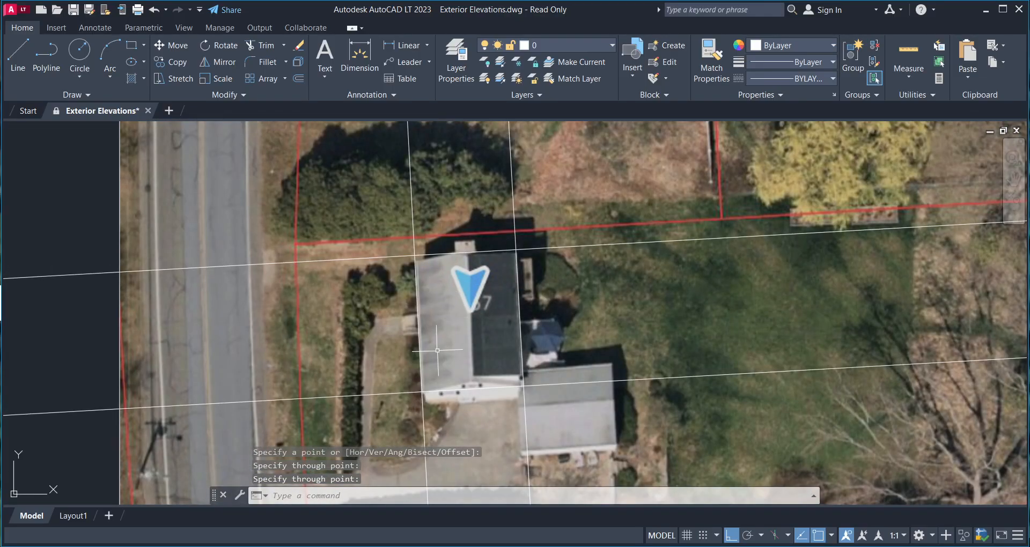
- Fillet the xline pairs into the top-left, top-right, bottom-right and bottom-left roof corners
type("f")
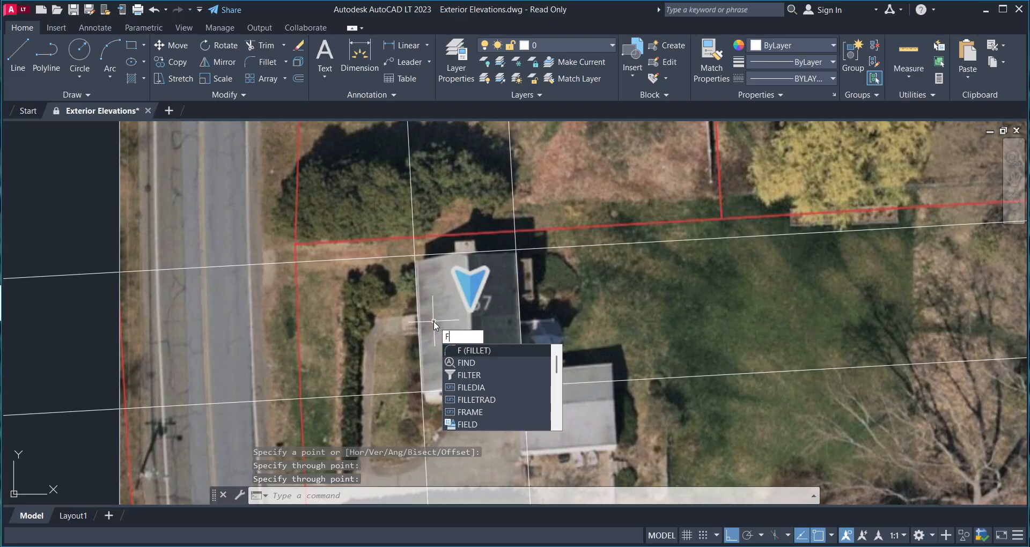
key("Return")
left_click(418, 267)
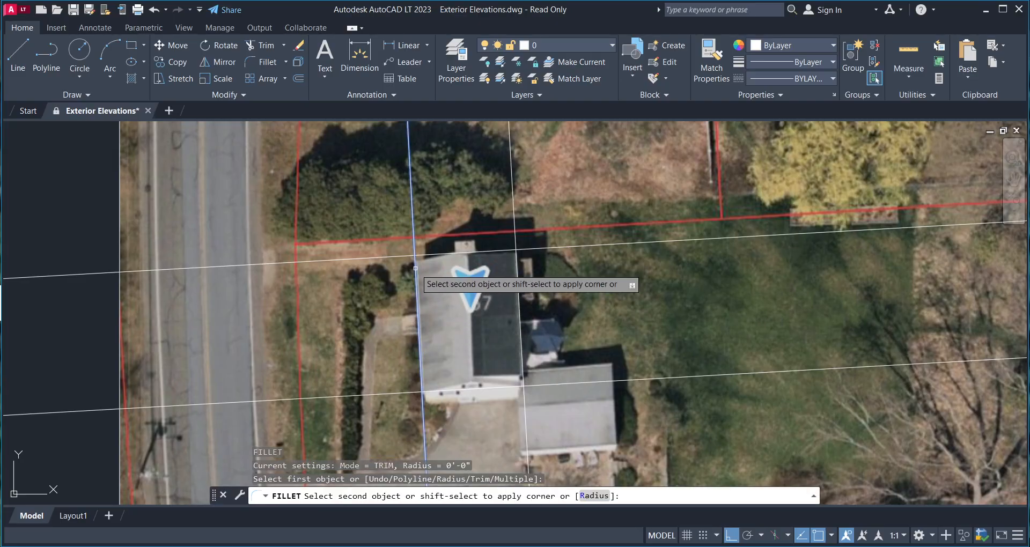
left_click(493, 252)
key("Return")
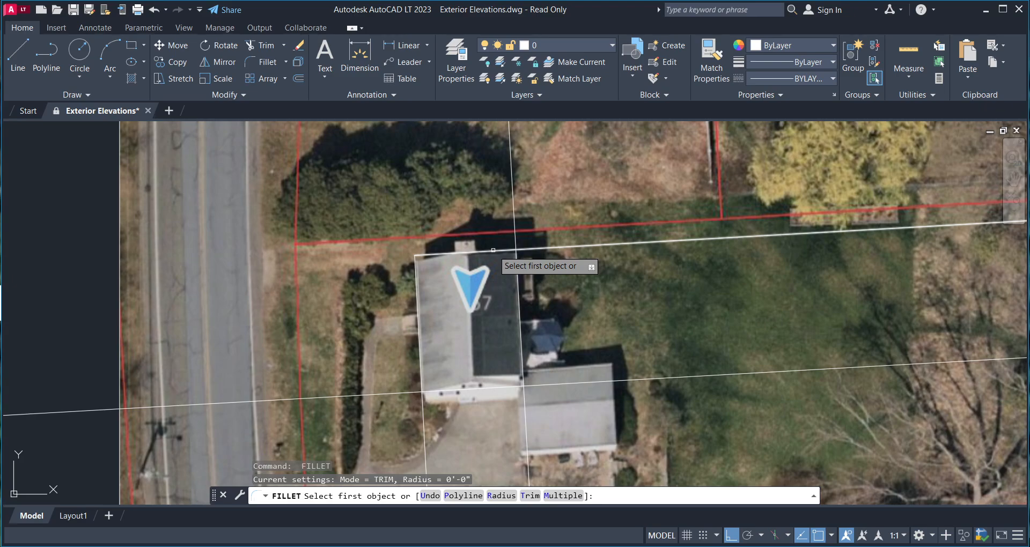
left_click(492, 250)
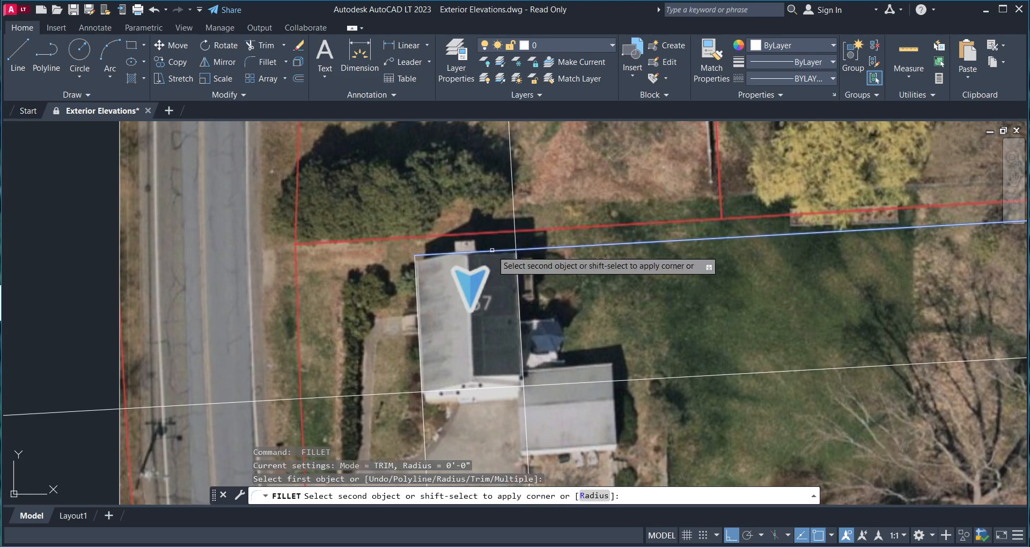
left_click(517, 274)
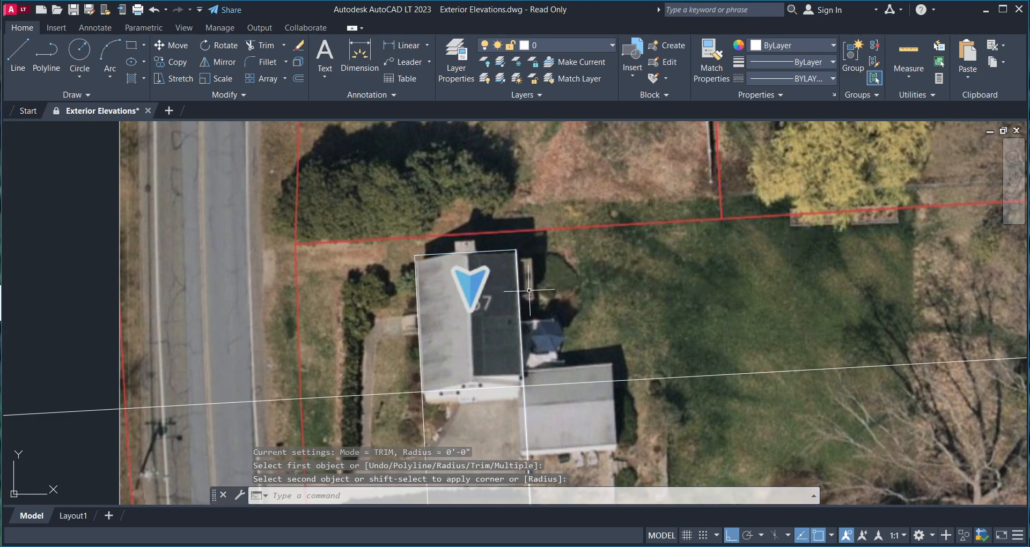
key("Return")
left_click(523, 355)
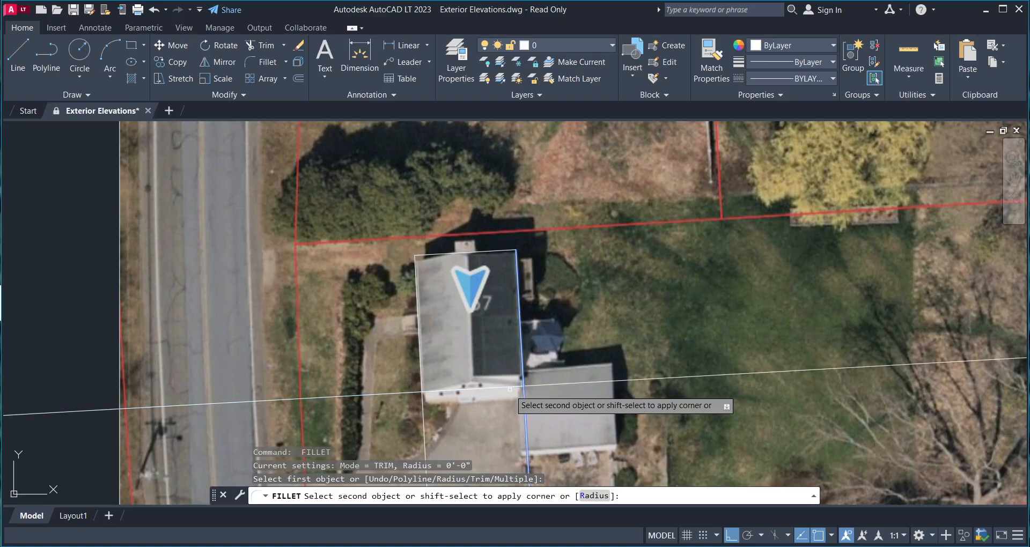
left_click(506, 385)
key("Return")
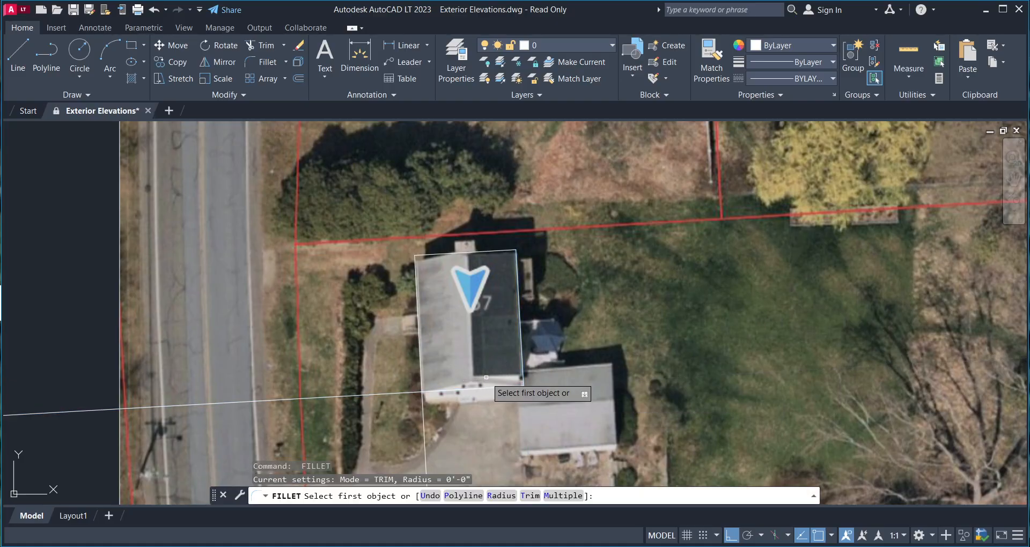
left_click(463, 387)
left_click(422, 370)
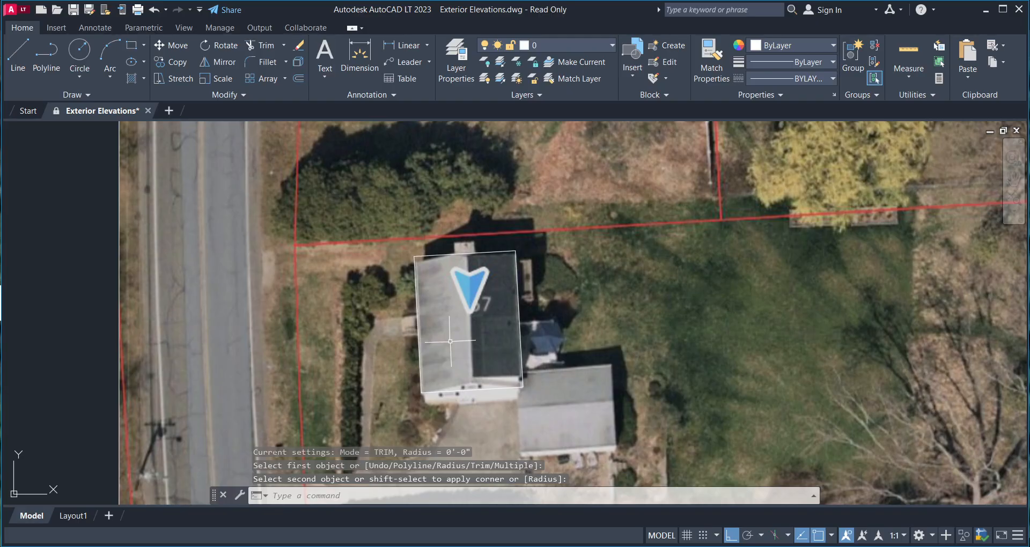
- Undo the corner joins, then refillet the top-left and top-right corners
key("ctrl+z")
key("ctrl+z")
key("ctrl+z")
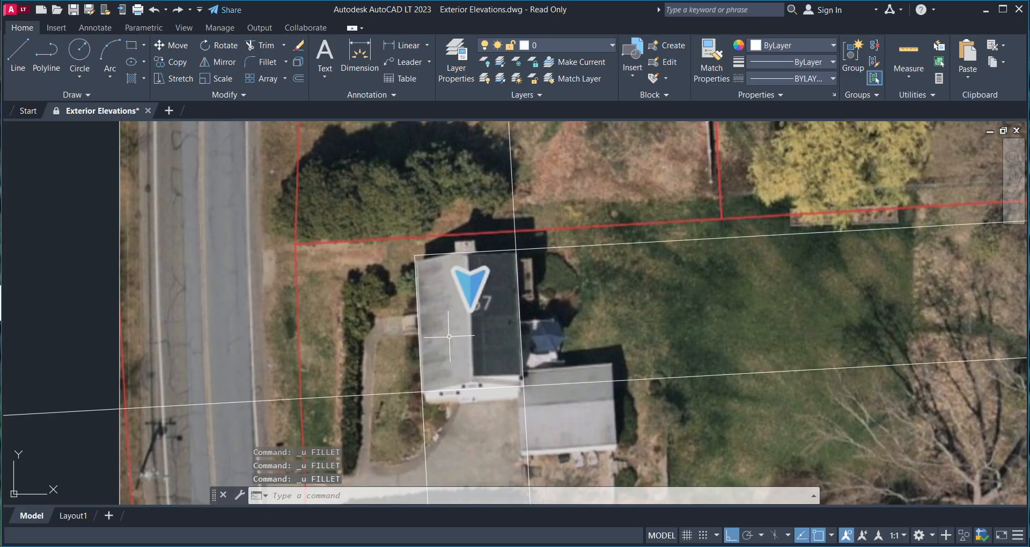
middle_click_drag(449, 335, 438, 356)
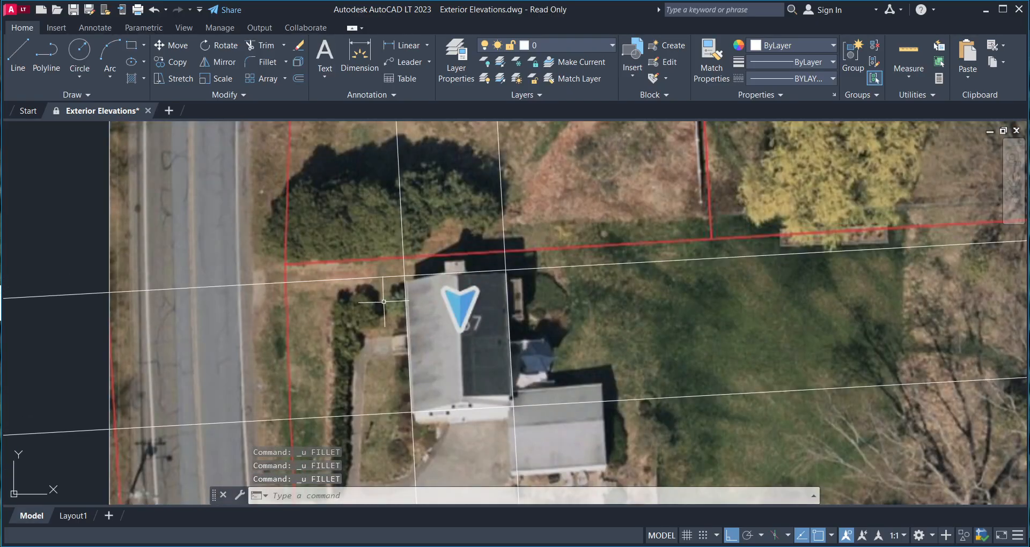
key("Return")
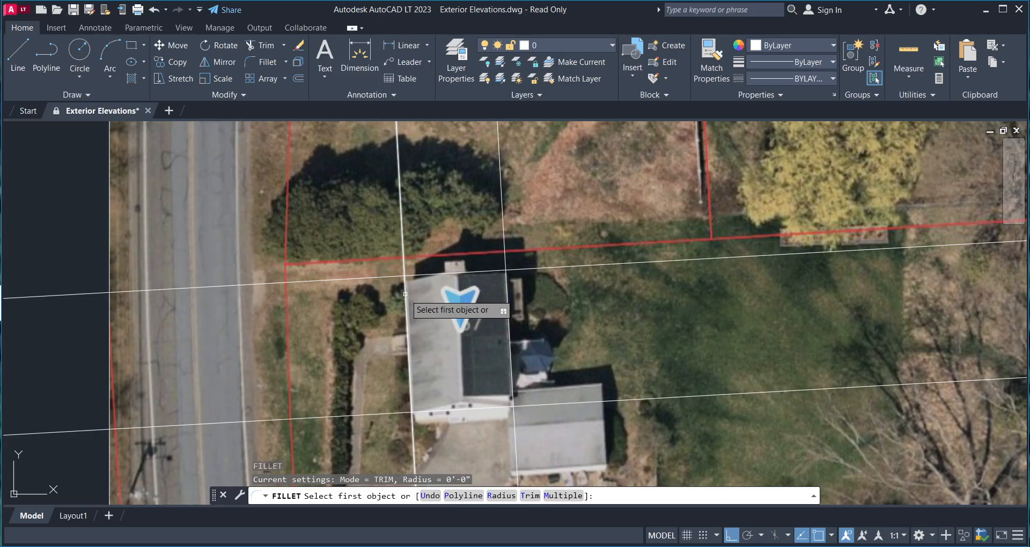
left_click(405, 294)
left_click(421, 275)
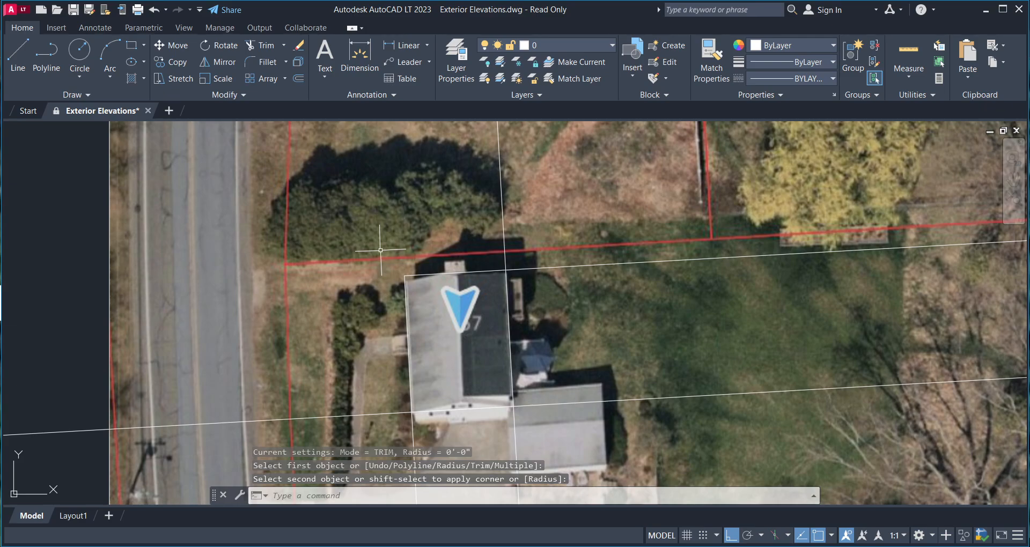
key("Return")
left_click(501, 271)
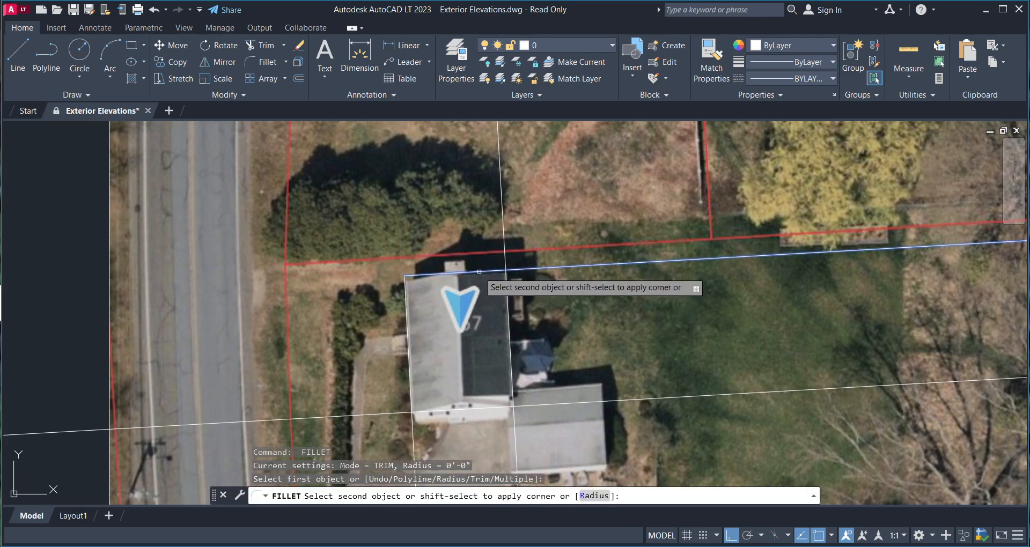
left_click(504, 288)
- Refillet the bottom-right and bottom-left corners to close the roof outline
key("Return")
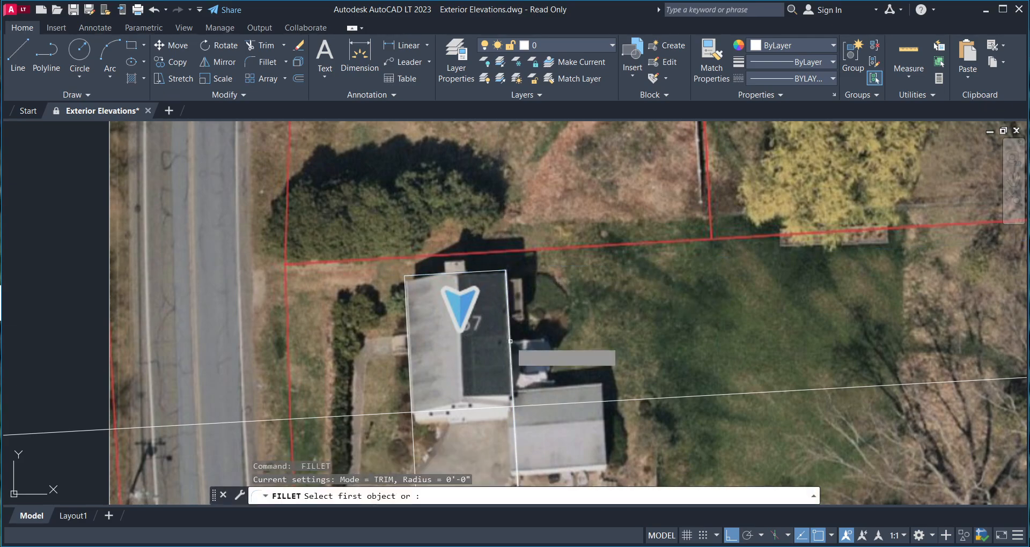
left_click(509, 354)
left_click(450, 412)
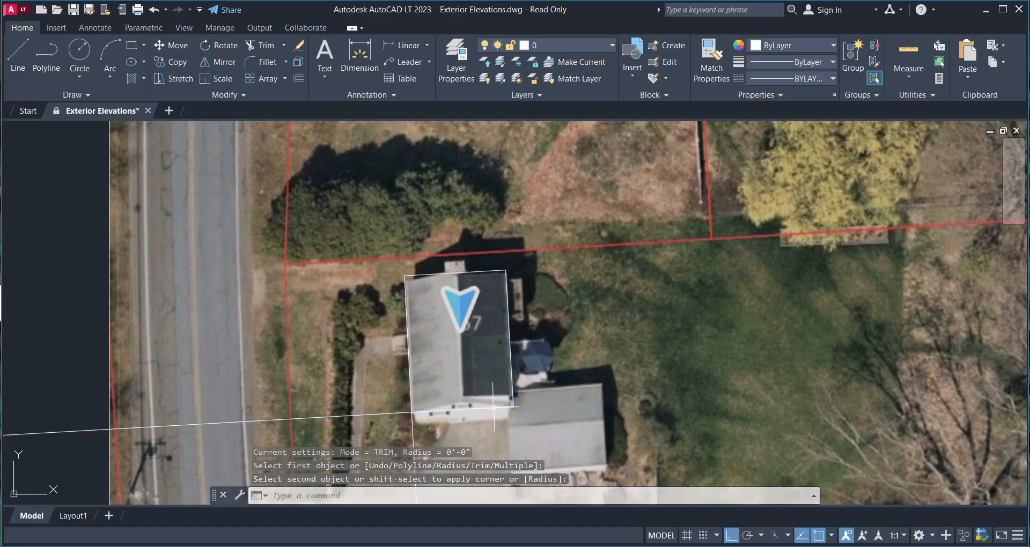
key("Return")
left_click(429, 411)
left_click(410, 392)
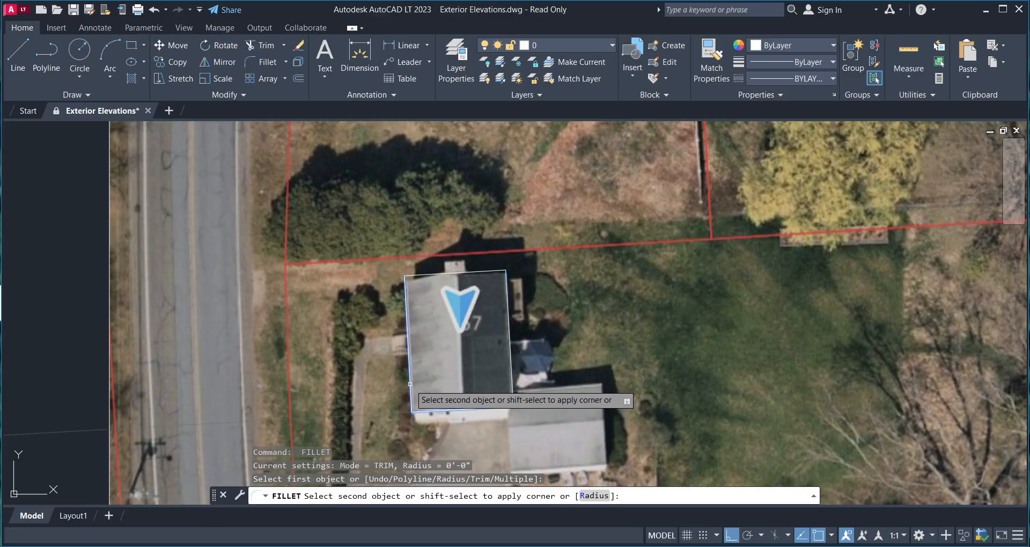
middle_click_drag(437, 379, 434, 339)
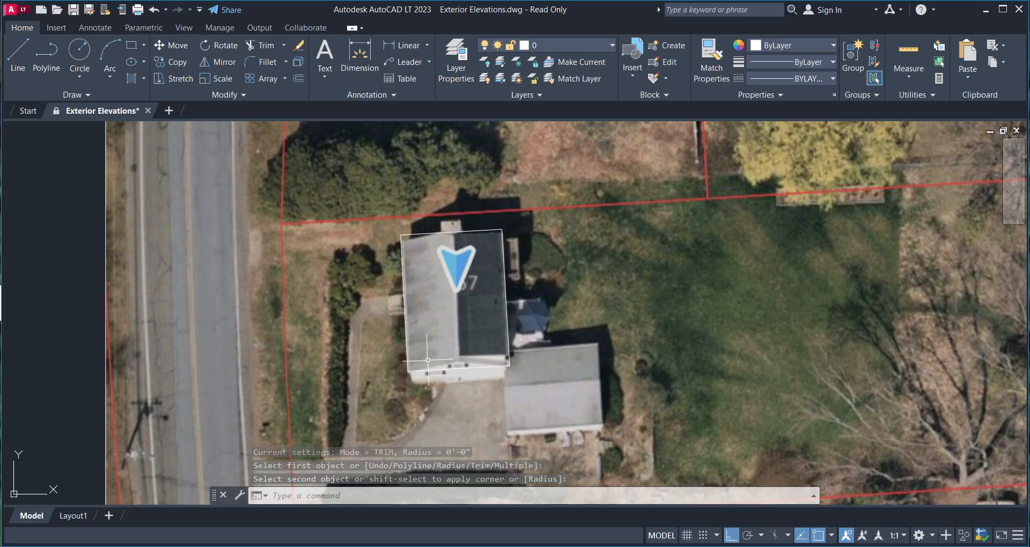
scroll(453, 284, "up", 5)
key("Escape")
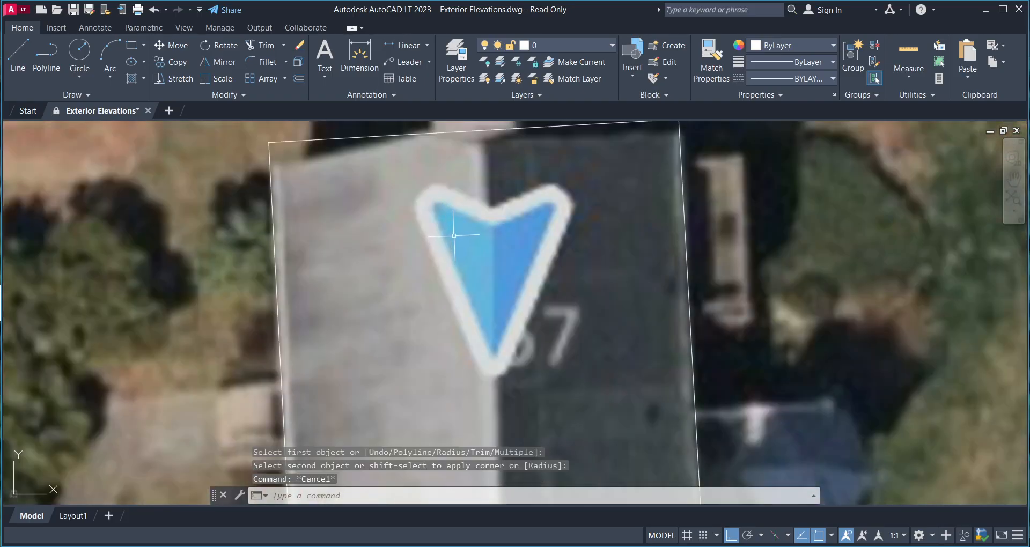
scroll(462, 257, "down", 4)
middle_click_drag(461, 258, 459, 260)
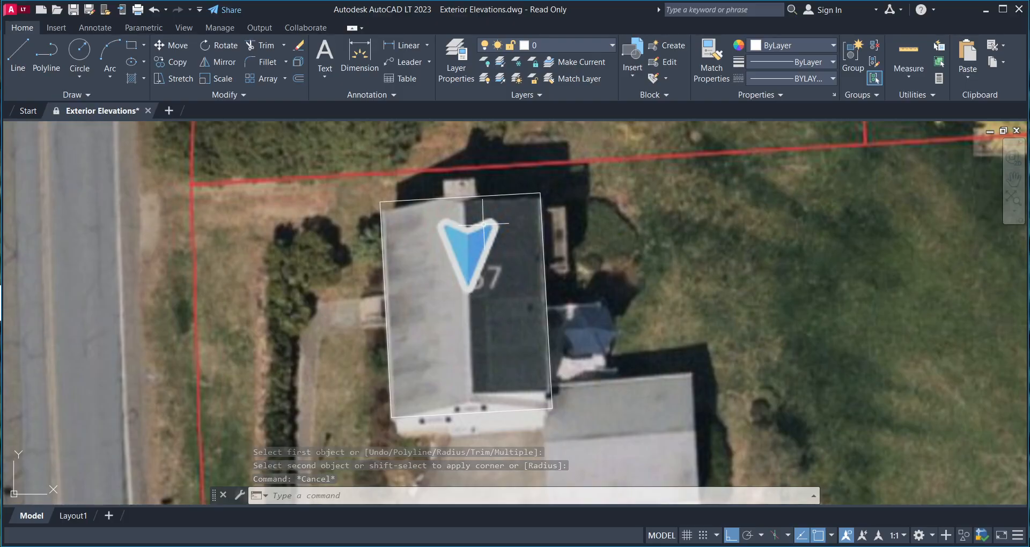
middle_click_drag(479, 261, 463, 300)
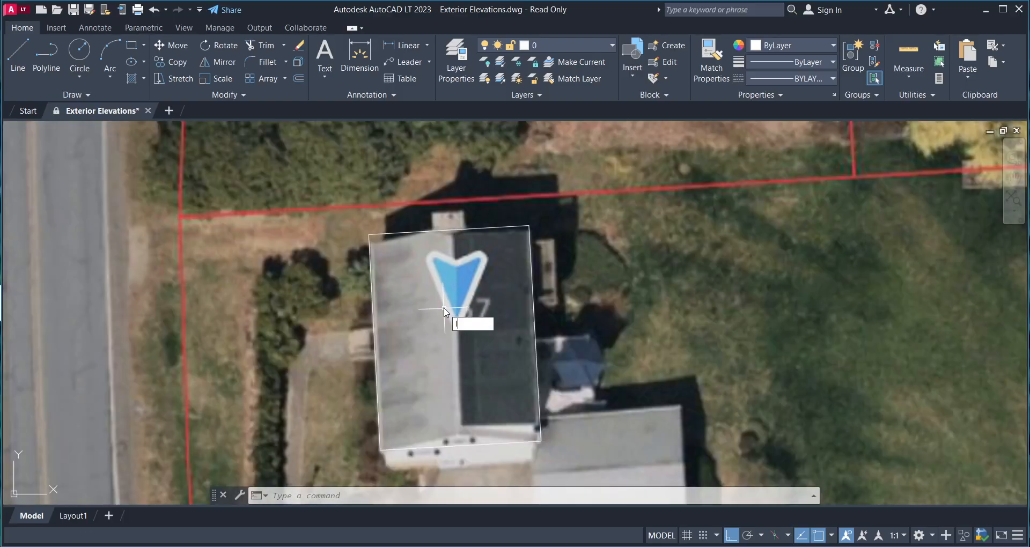
type("L")
key("Return")
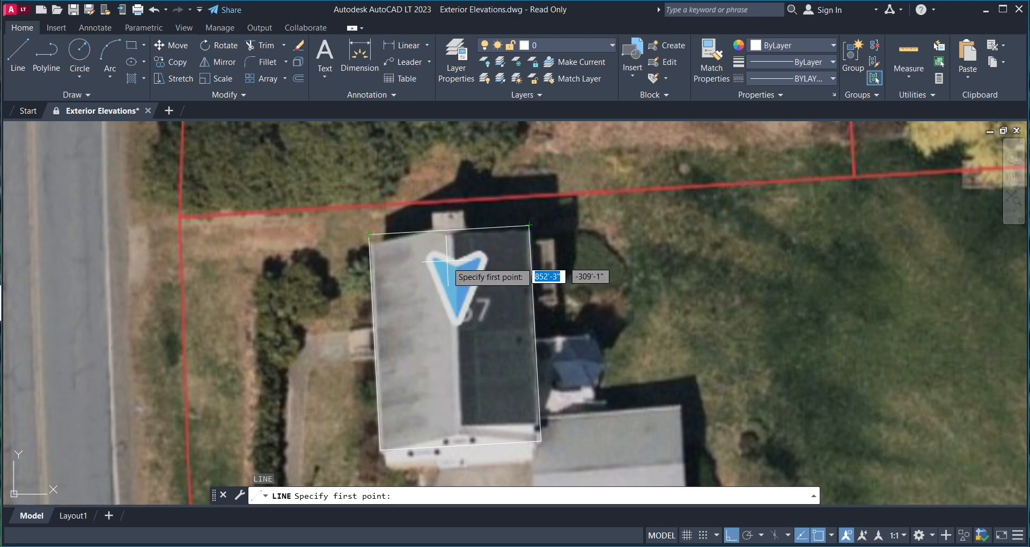
middle_click_drag(453, 265, 449, 226)
key("Escape")
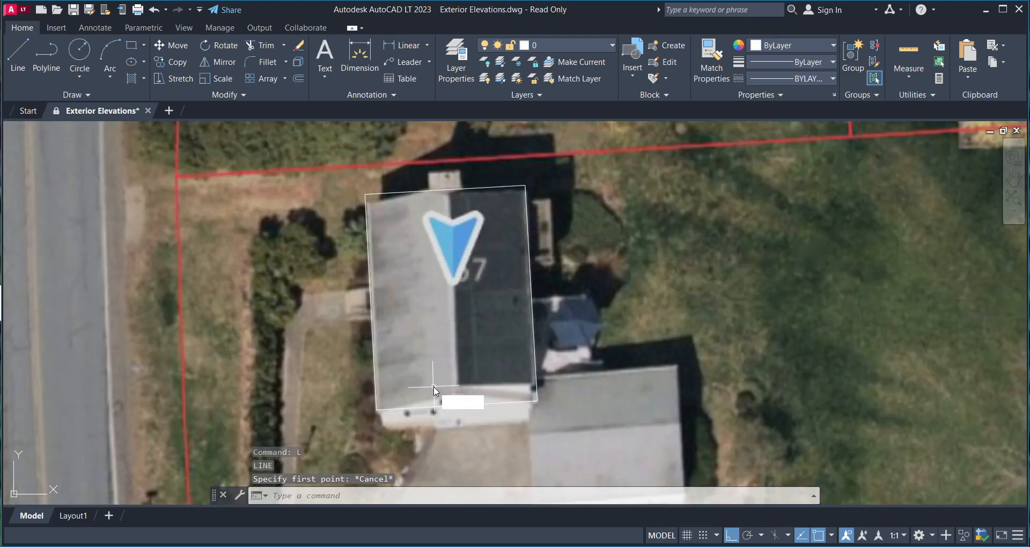
key("Return")
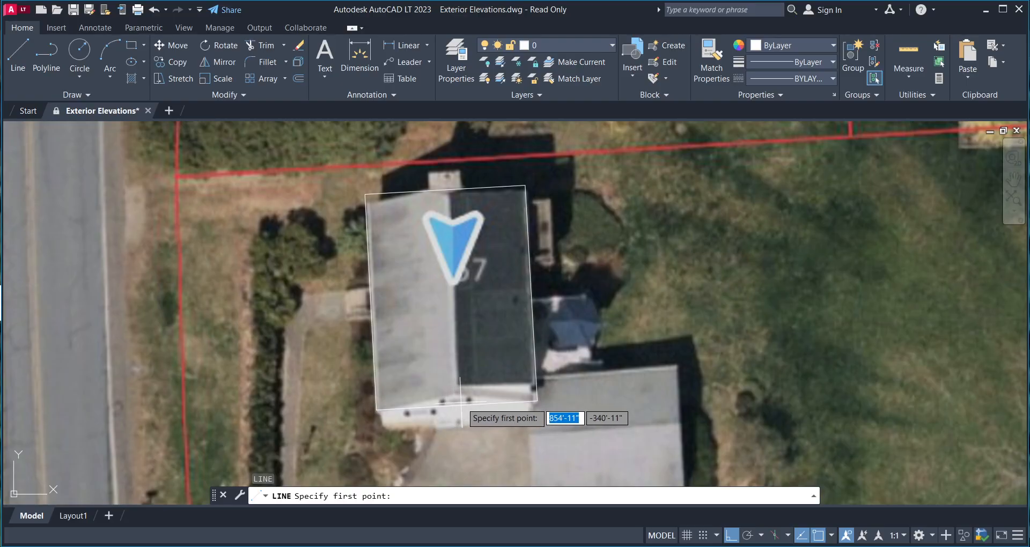
middle_click_drag(451, 373, 434, 380)
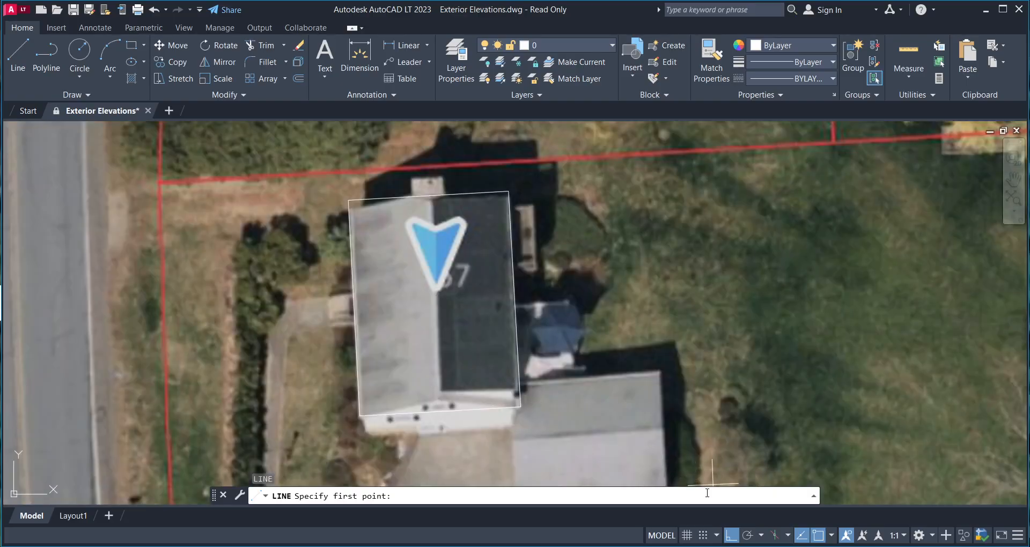
key("Escape")
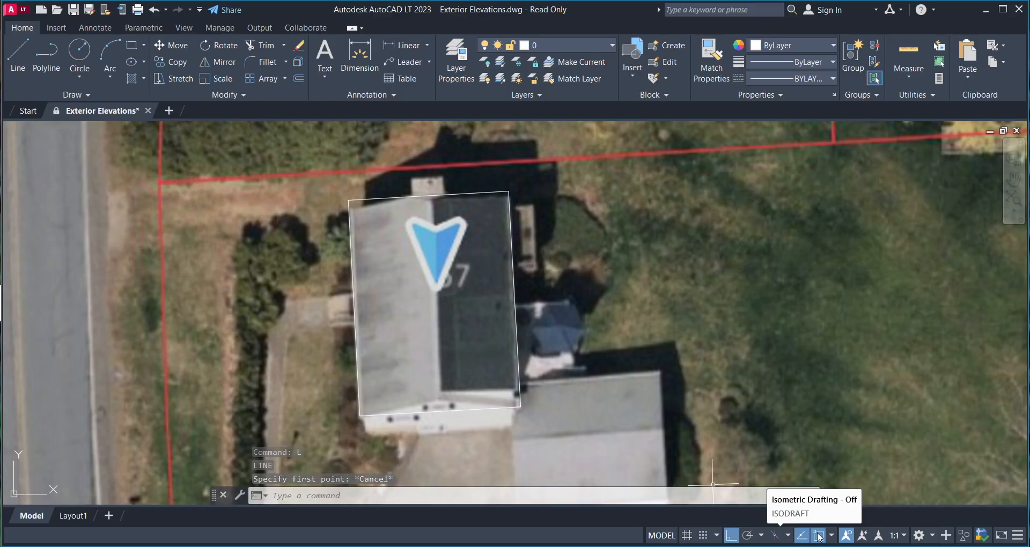
- Tick Midpoint, Geometric Center, Node and Quadrant in the OSNAP list, then recheck the list
left_click(831, 536)
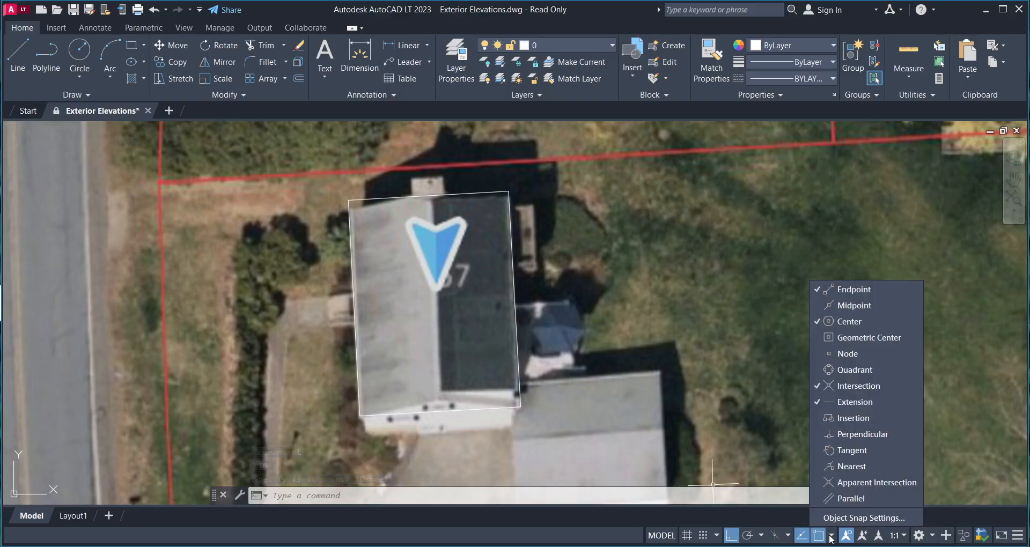
left_click(819, 304)
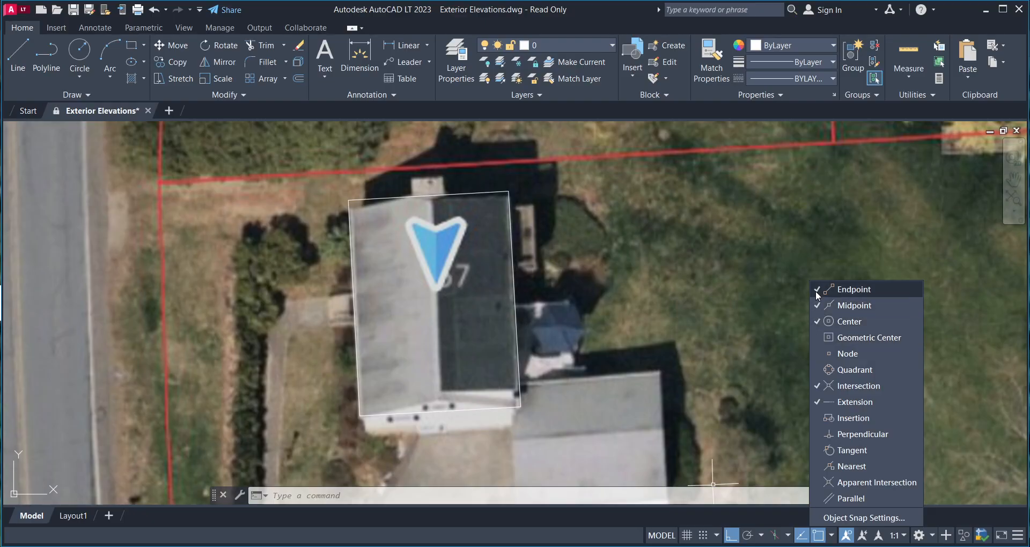
left_click(813, 338)
left_click(817, 353)
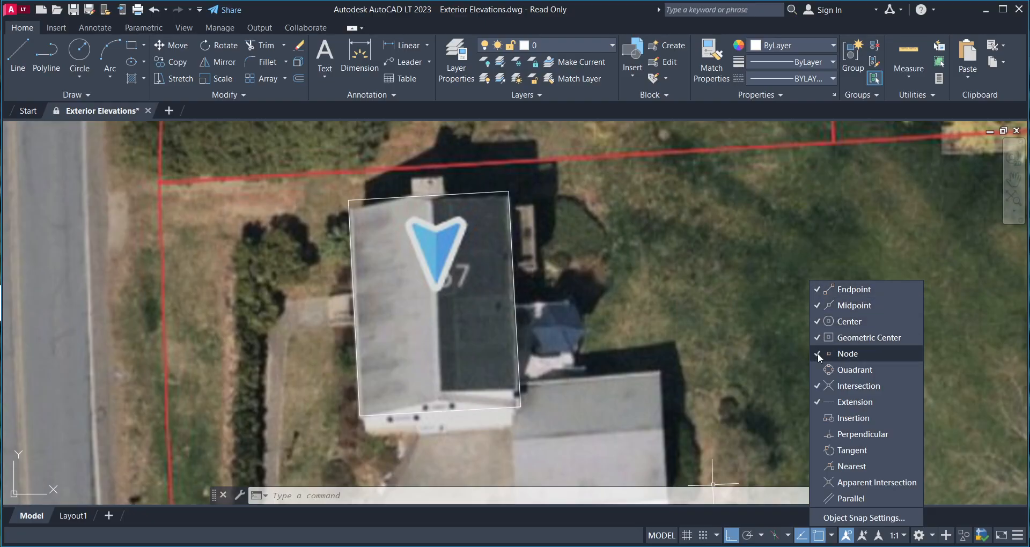
left_click(816, 369)
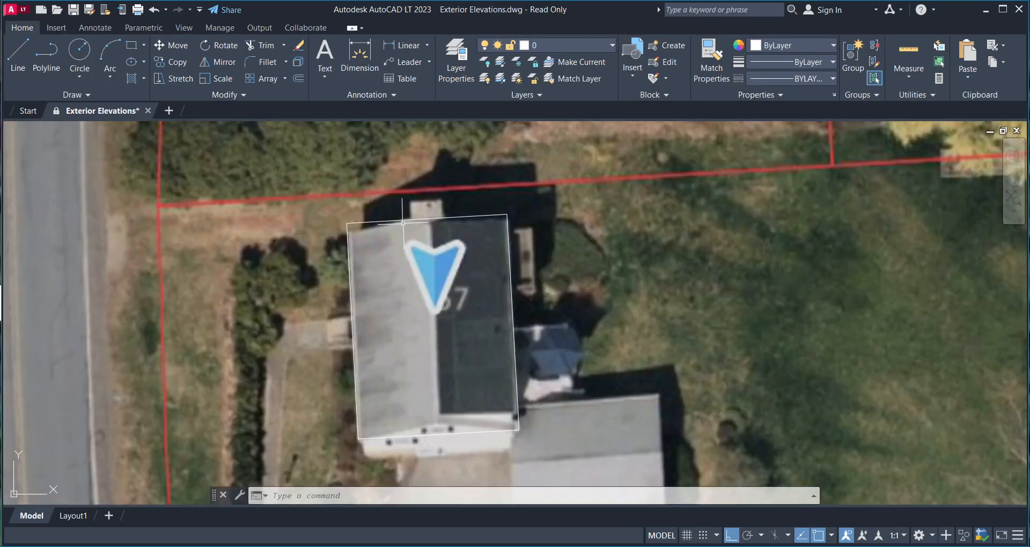
middle_click_drag(442, 245, 452, 252)
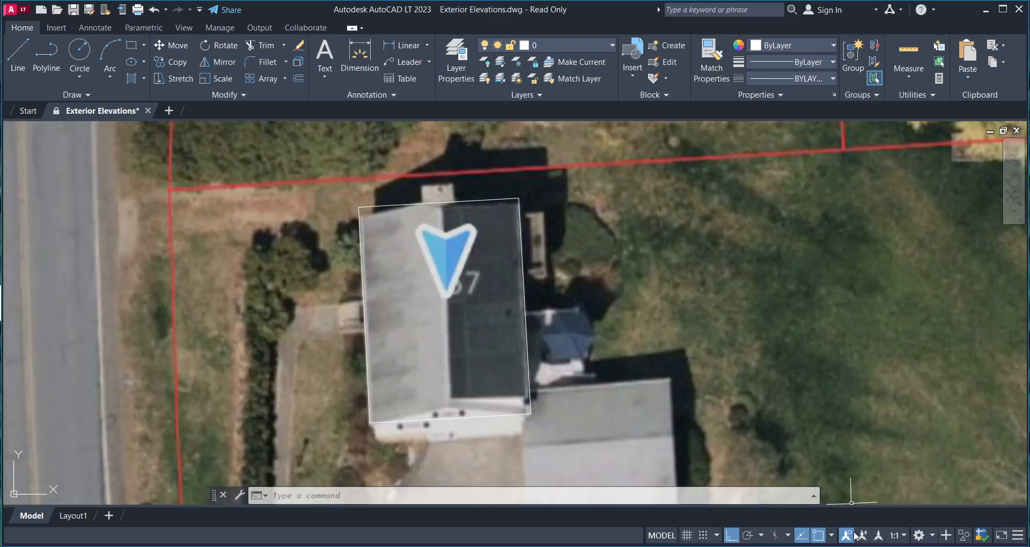
left_click(831, 535)
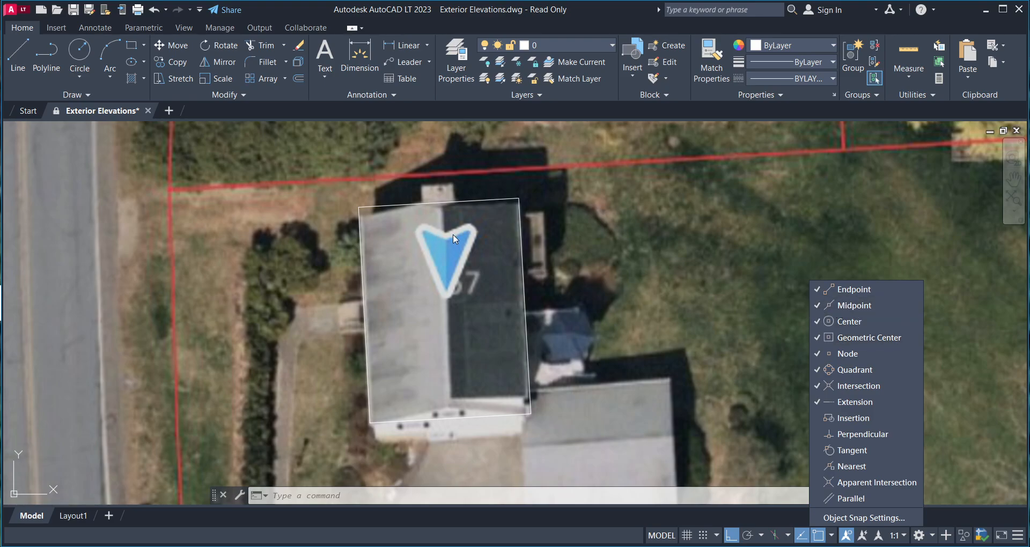
key("Escape")
key("Escape")
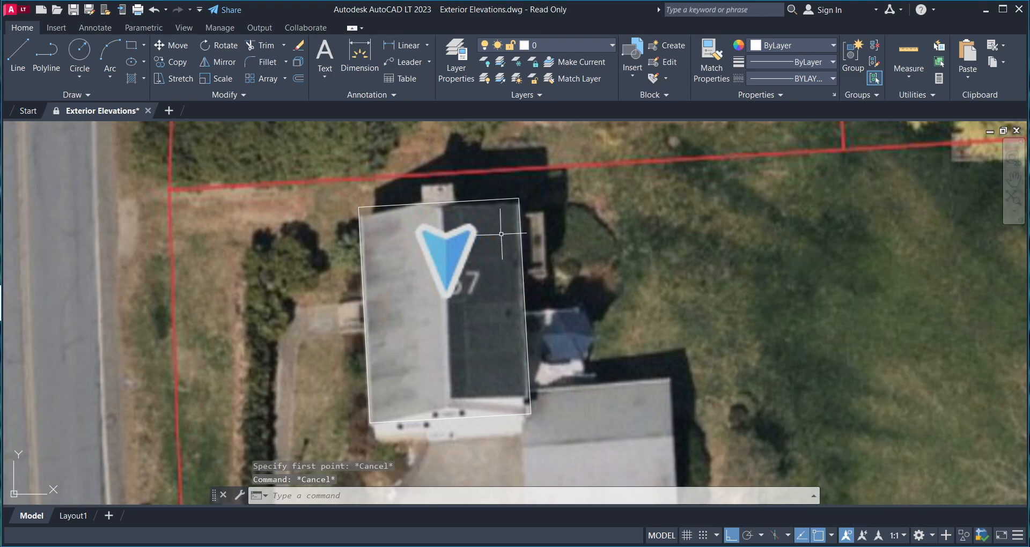
- Draw a line from the roof's top-edge midpoint to its bottom-edge midpoint
type("l")
key("Return")
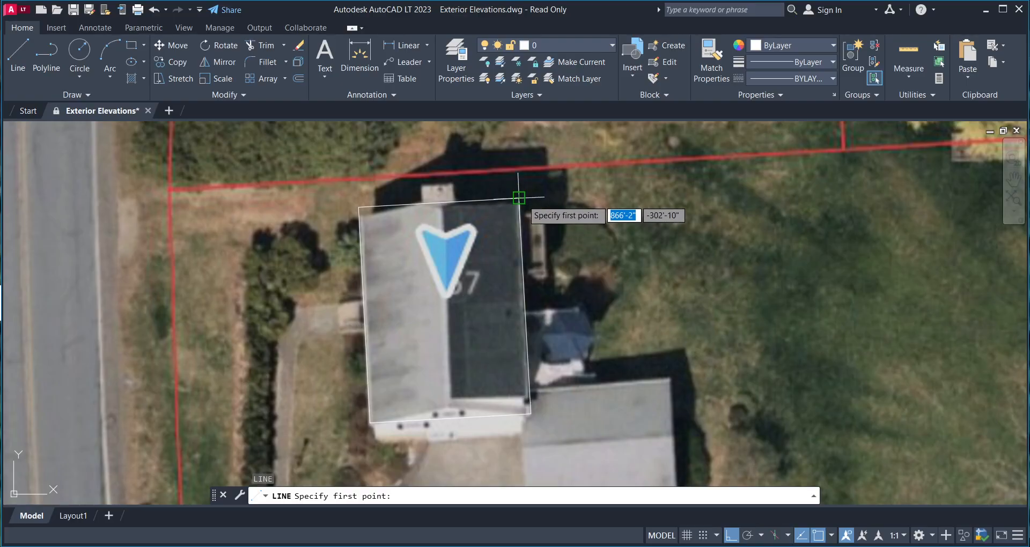
left_click(438, 200)
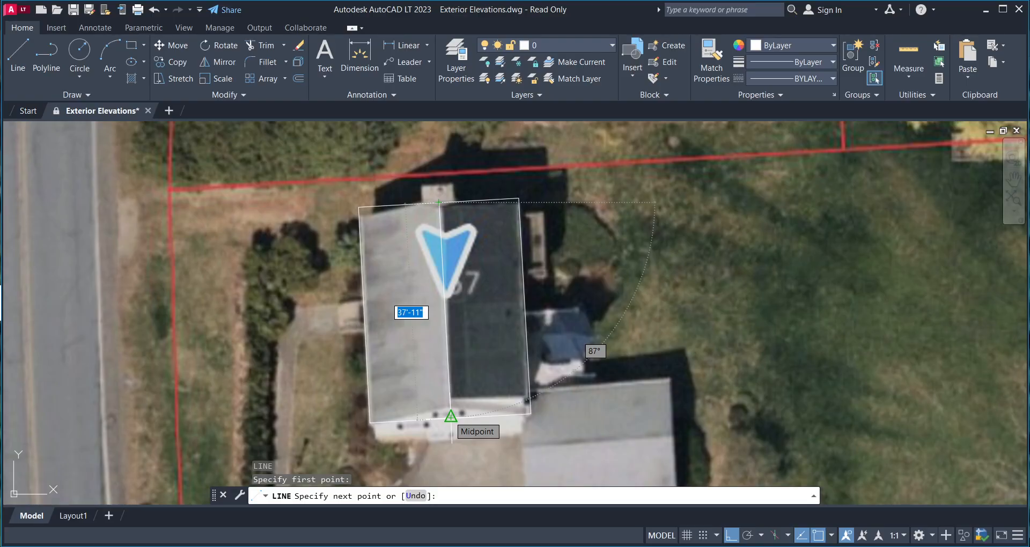
left_click(451, 415)
key("Return")
scroll(468, 327, "down", 2)
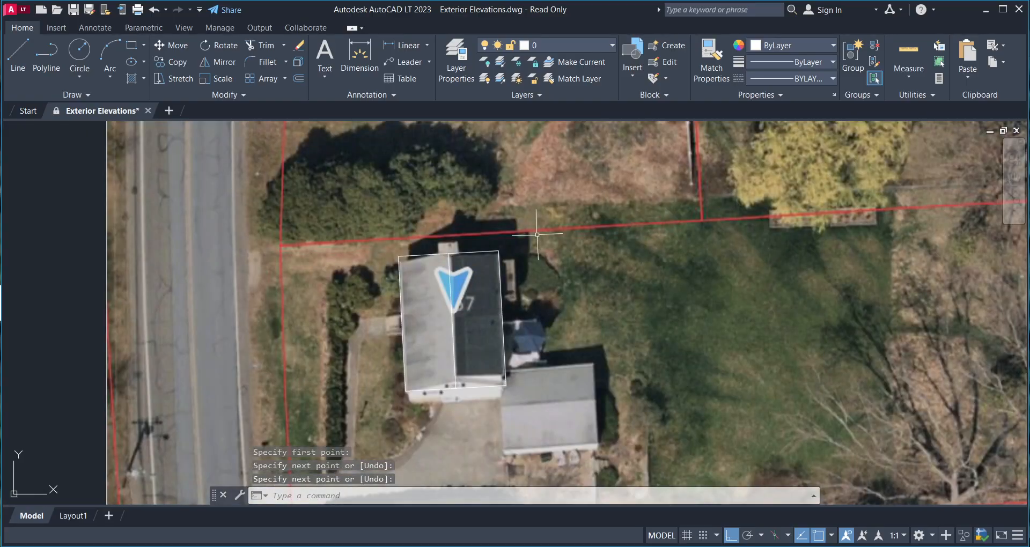
- Window-select the roof outline and ridge line to check them, then clear the selection
left_click(536, 235)
left_click(326, 411)
scroll(419, 388, "up", 2)
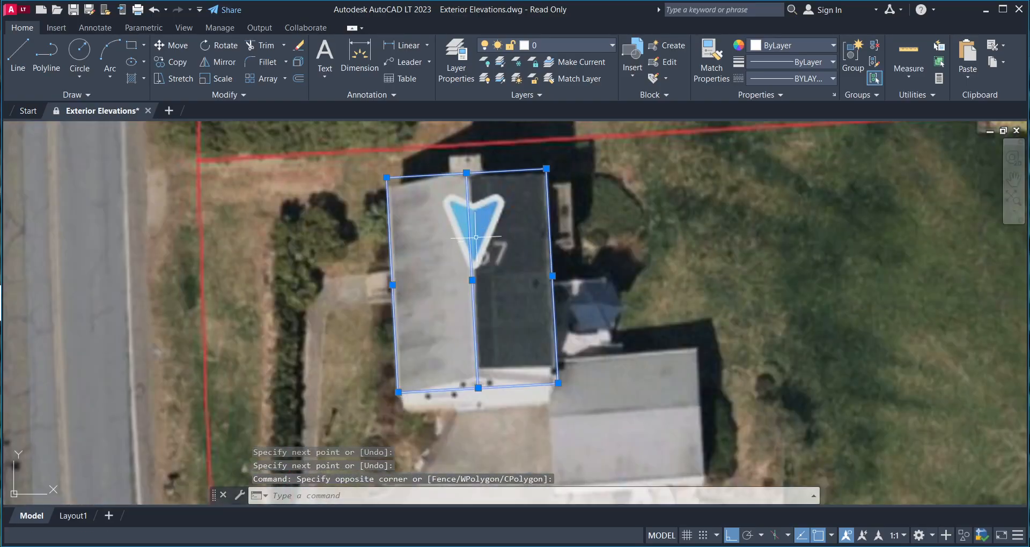
key("Escape")
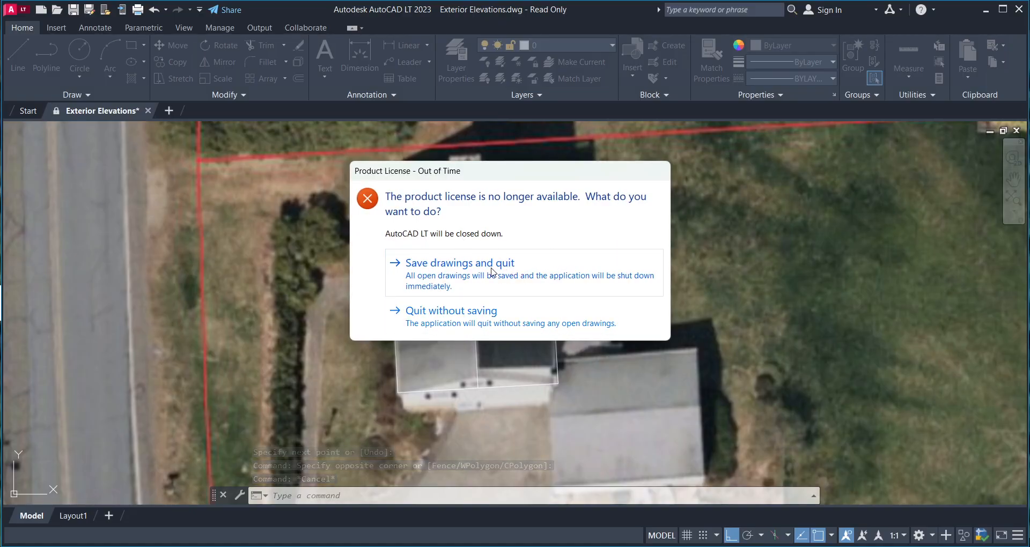
- Save the drawing over the PLANSET DWG in Desktop > p > project folder, confirming the replace
left_click(448, 265)
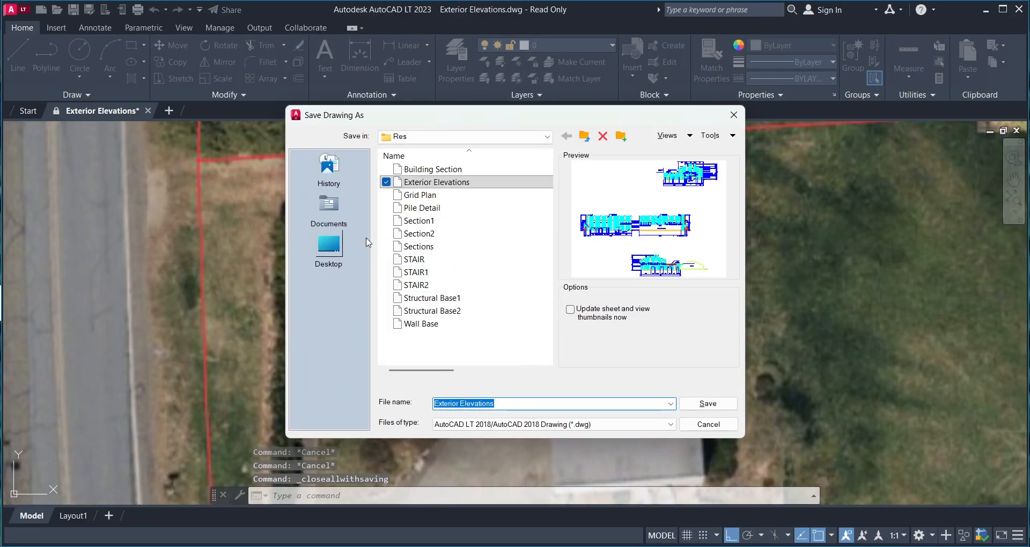
left_click(329, 245)
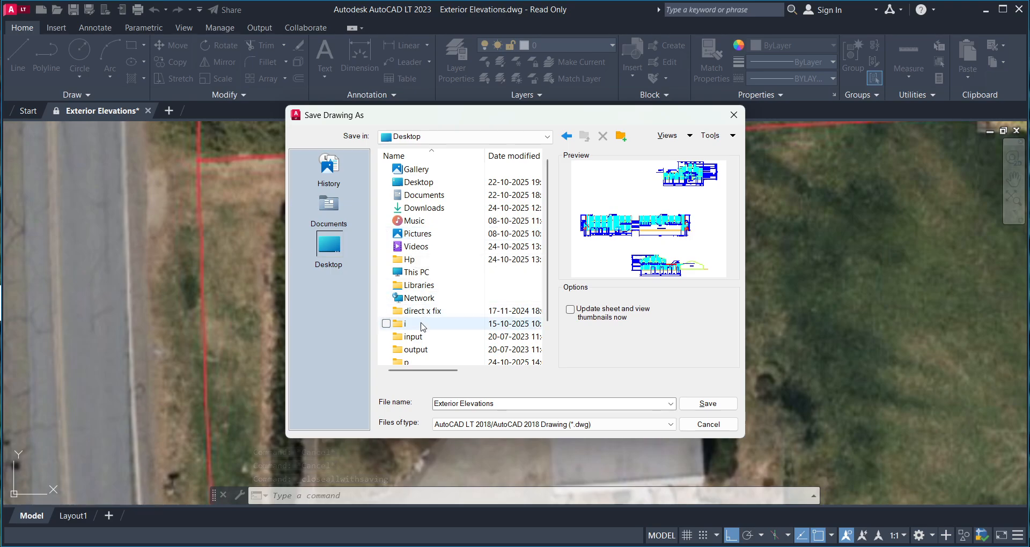
left_click(412, 363)
double_click(411, 363)
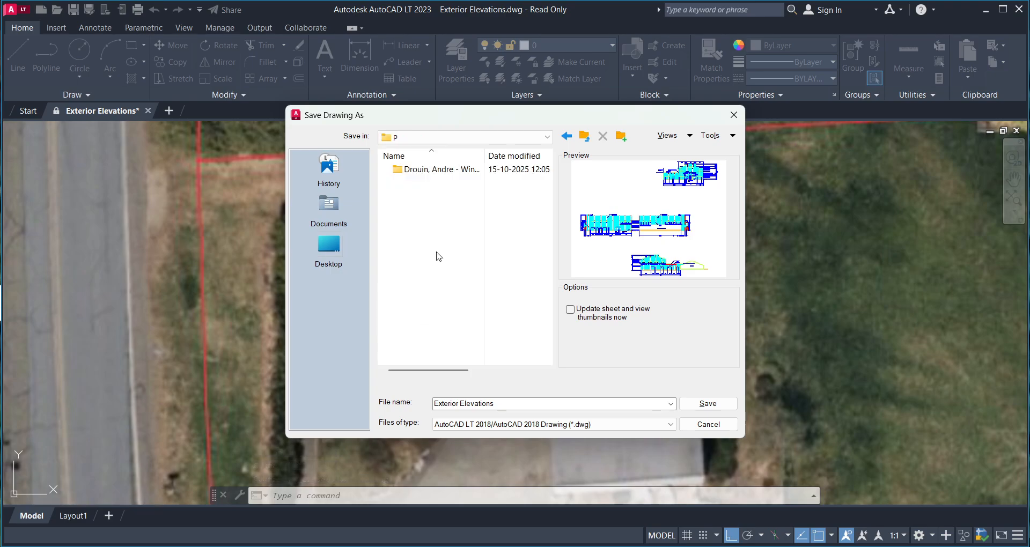
double_click(428, 170)
left_click(435, 196)
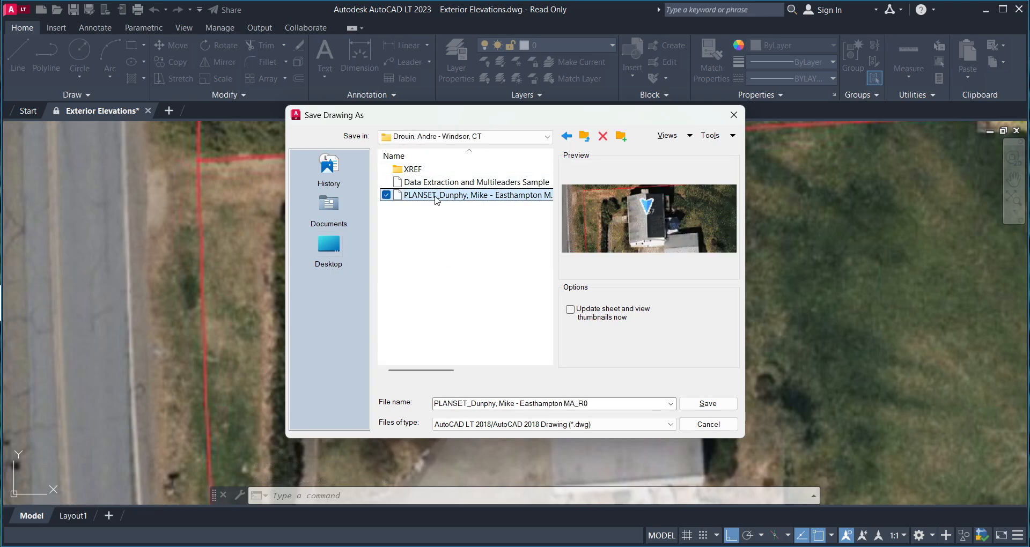
left_click(689, 408)
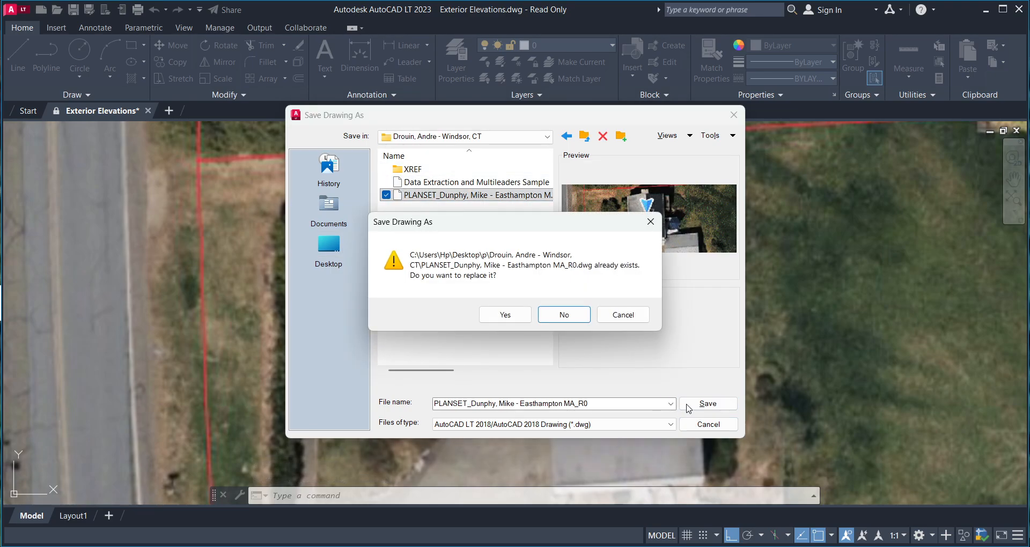
left_click(506, 314)
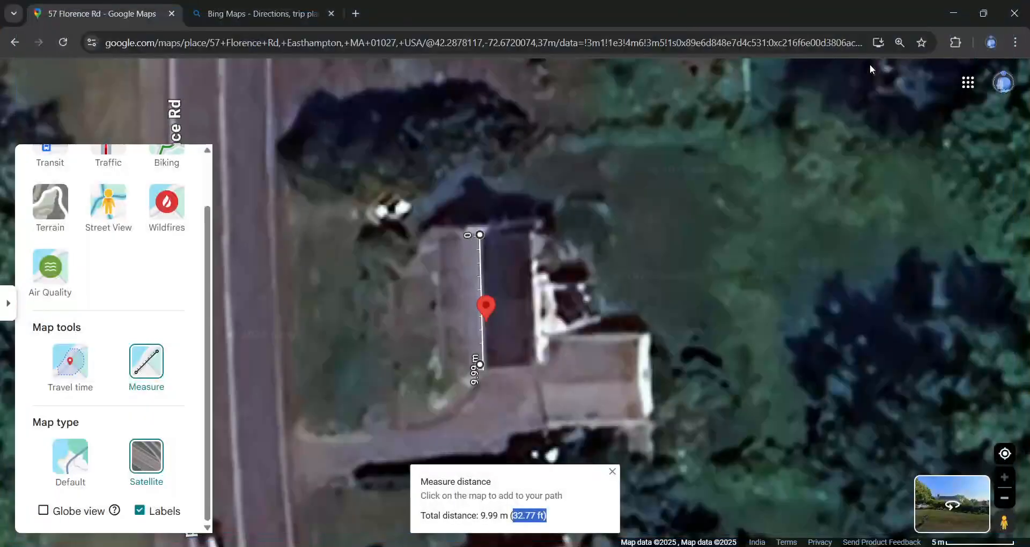
- Open the PLANSET drawing from the project folder with AutoCAD DWG Launcher, just once
left_click(953, 9)
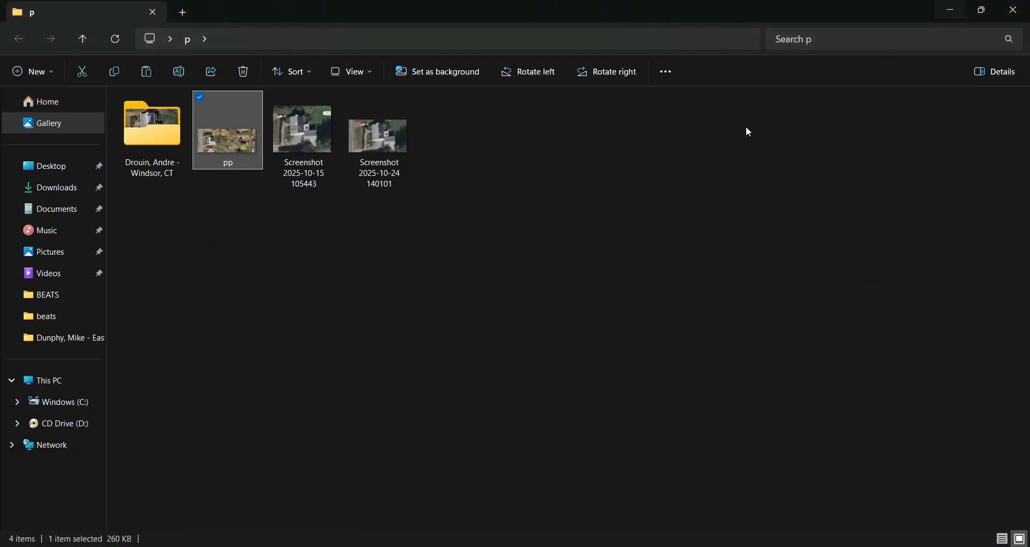
double_click(169, 141)
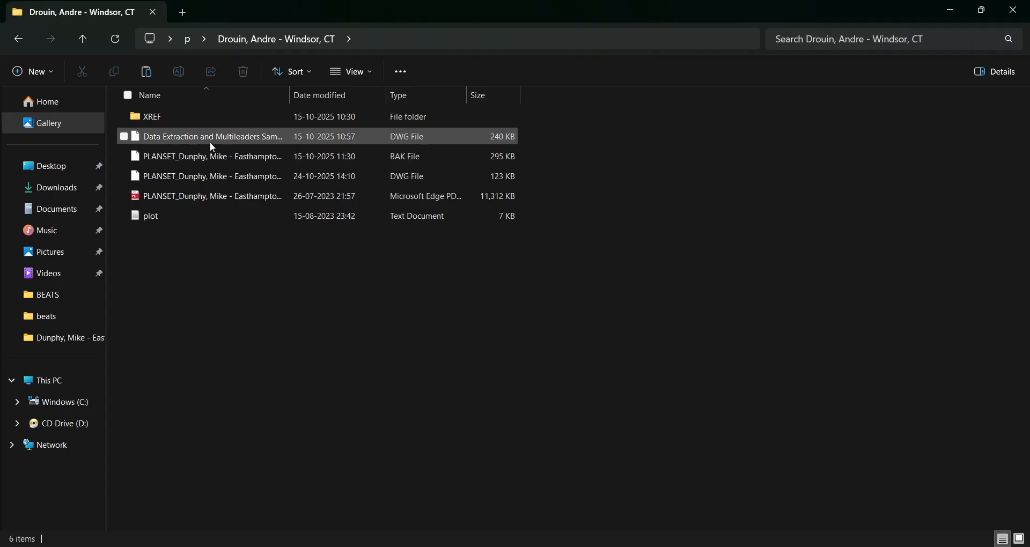
double_click(205, 178)
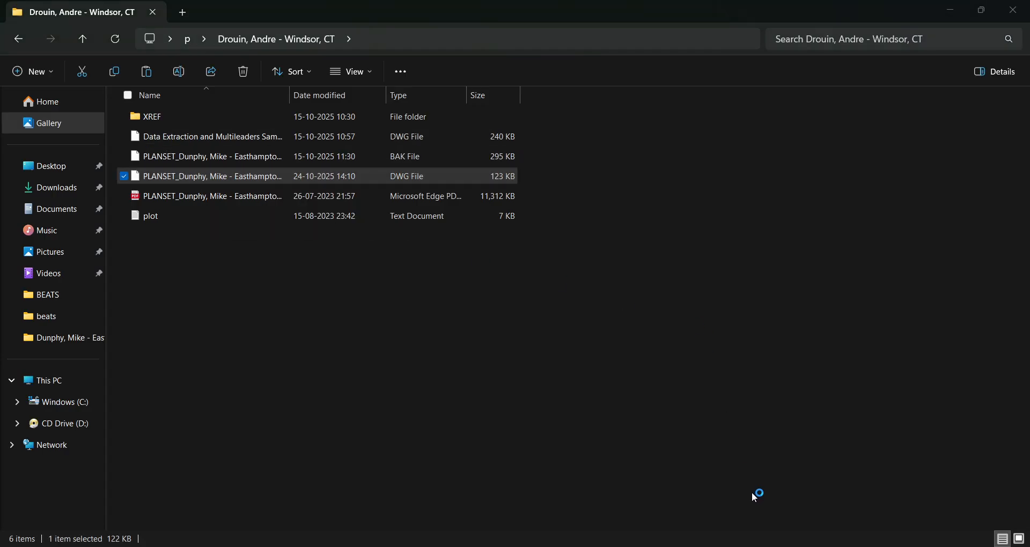
left_click(438, 277)
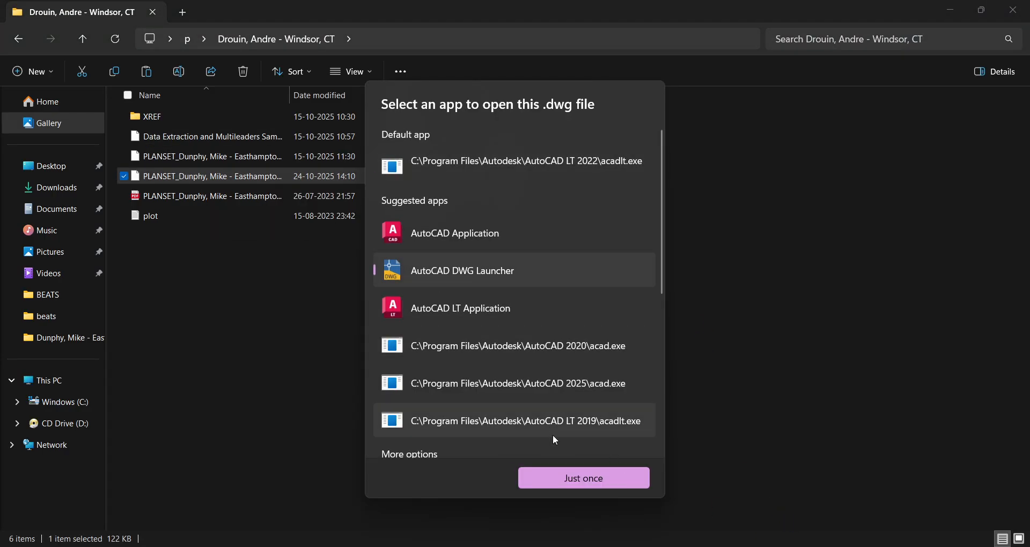
left_click(563, 478)
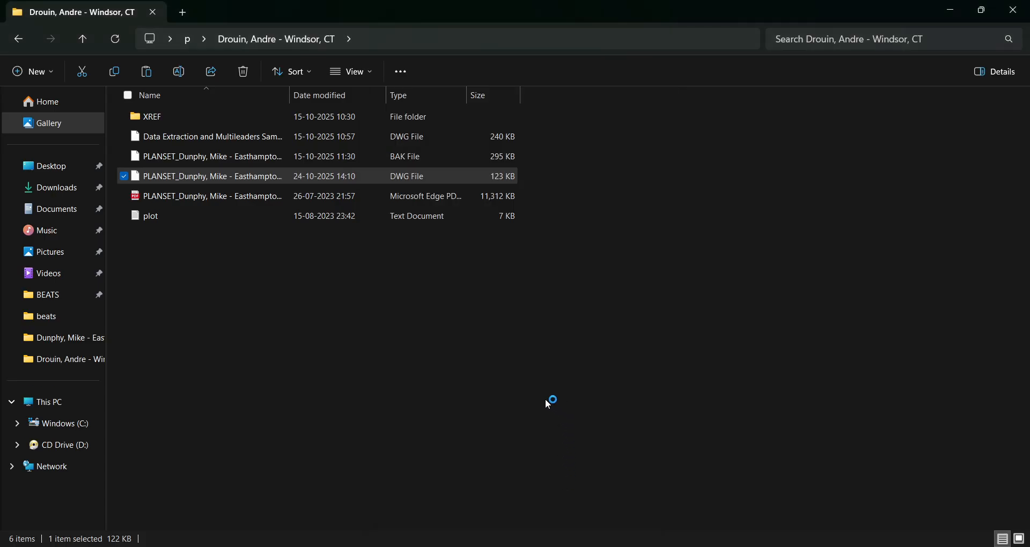
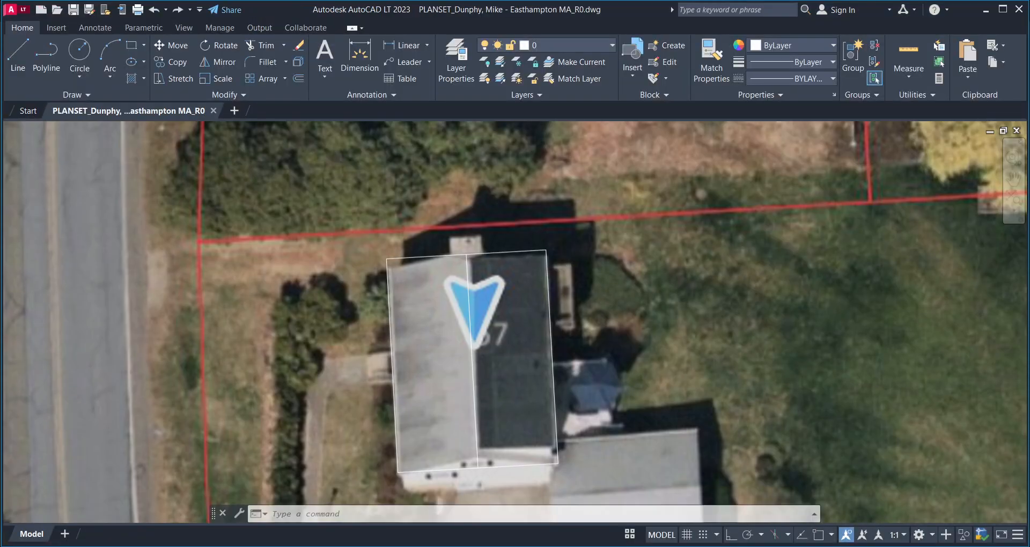
- Dismiss the licensing error and zoom in on the house and garage for tracing
left_click(616, 314)
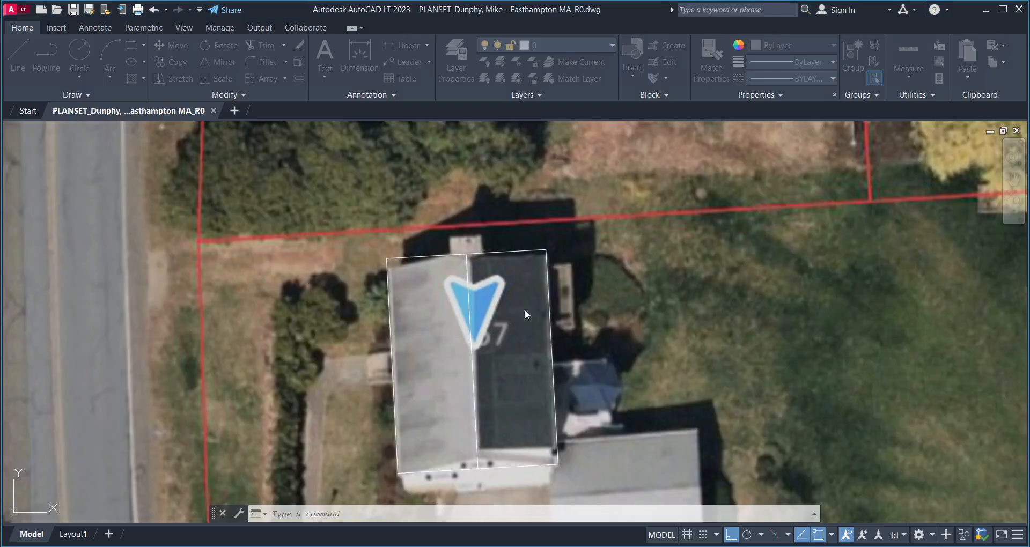
scroll(525, 309, "down", 4)
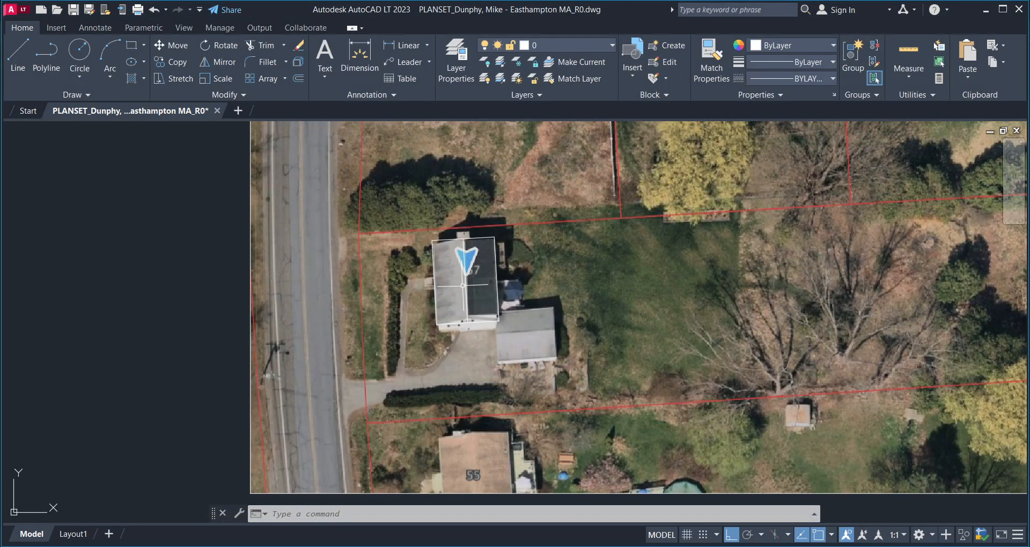
scroll(462, 285, "up", 2)
middle_click_drag(455, 323, 460, 311)
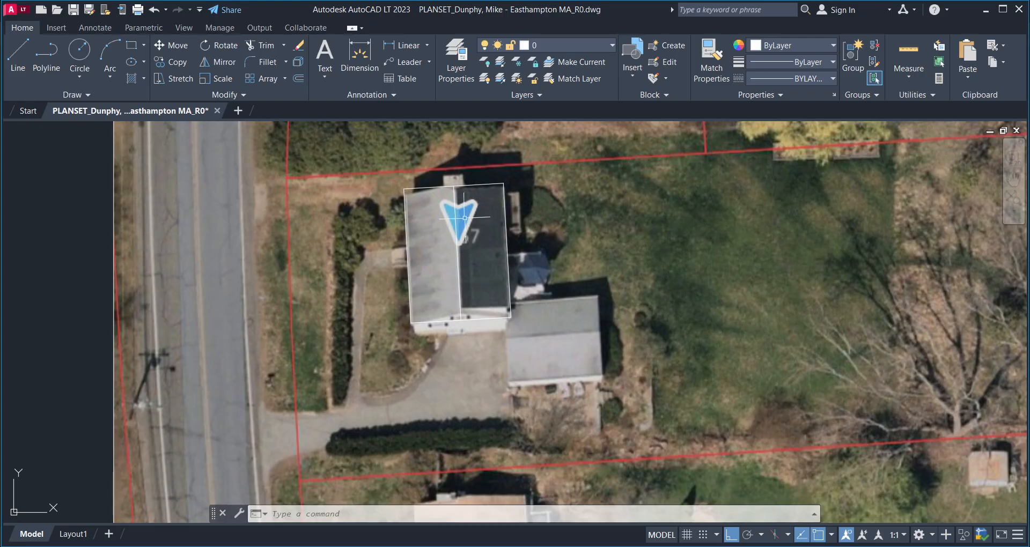
scroll(453, 201, "up", 2)
middle_click_drag(512, 264, 413, 260)
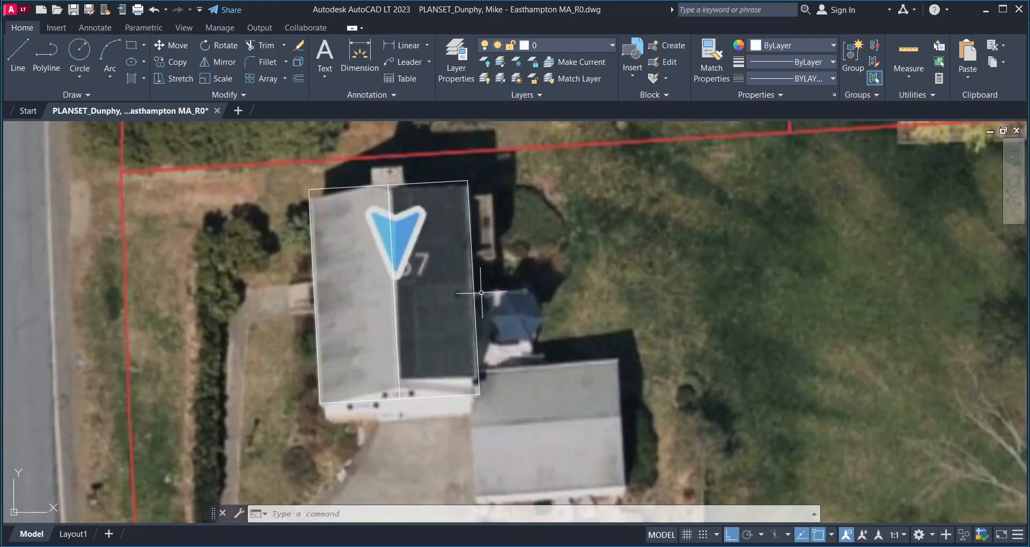
middle_click_drag(482, 299, 444, 262)
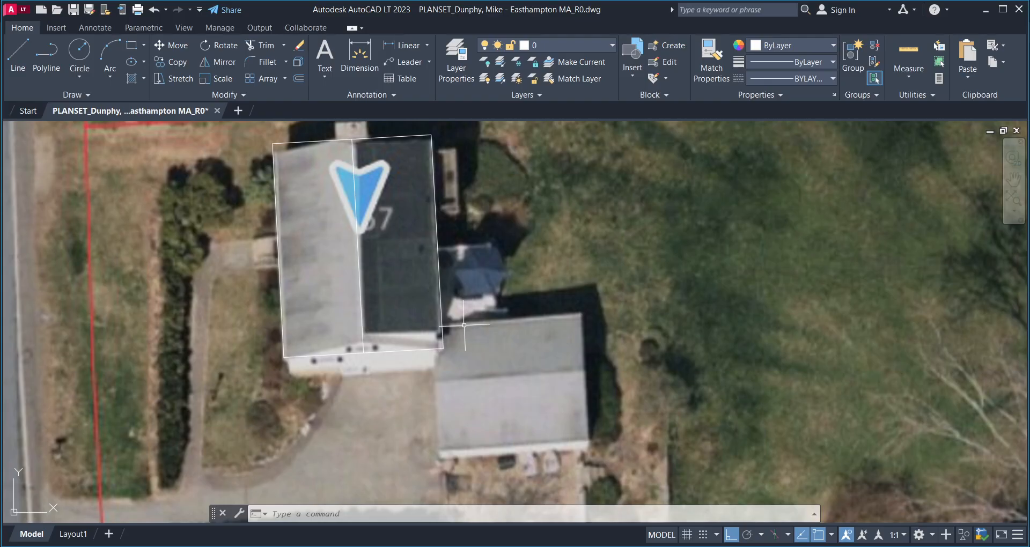
- Place construction lines (XL) along the garage roof's top and right edges
type("xl")
key("Return")
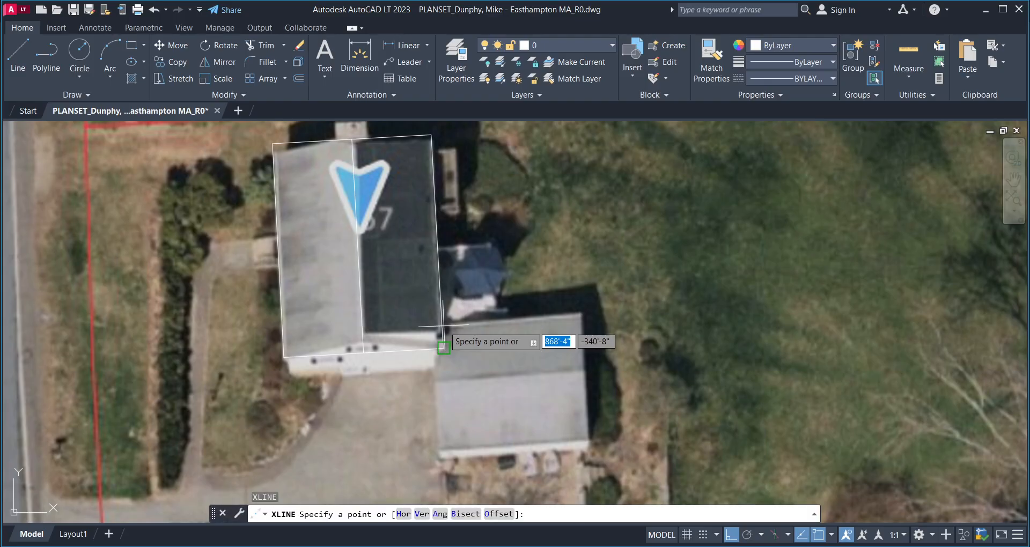
left_click(443, 346)
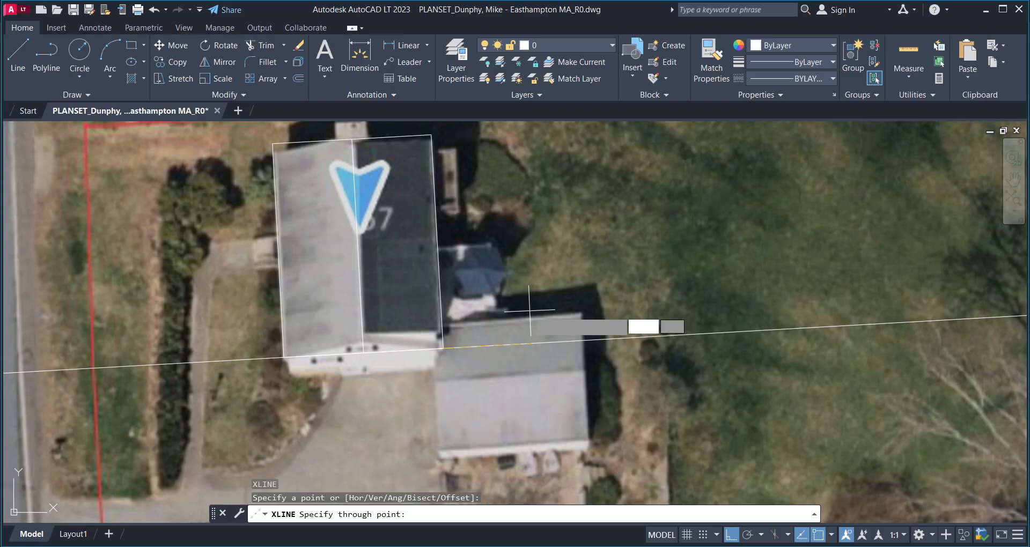
key("Return")
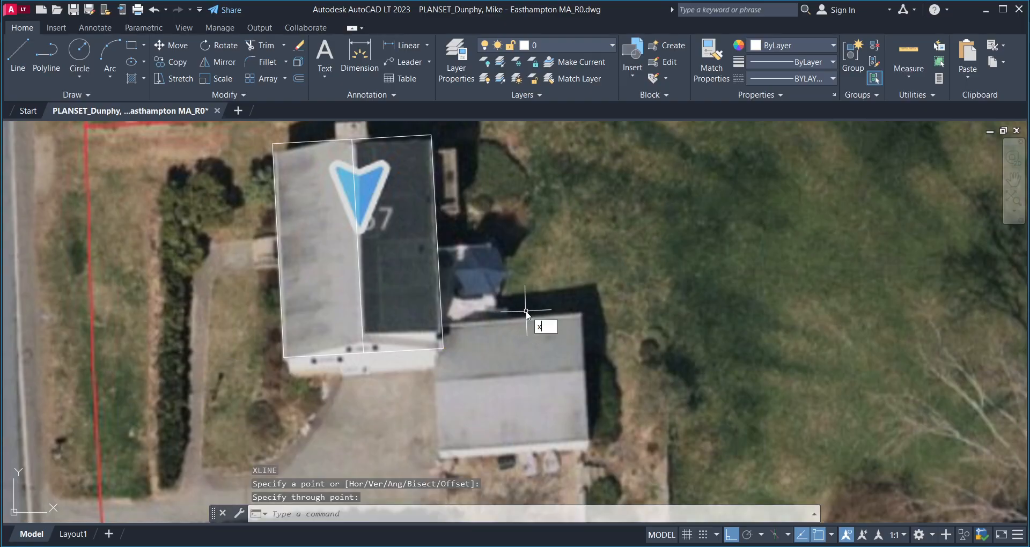
key("Return")
left_click(570, 314)
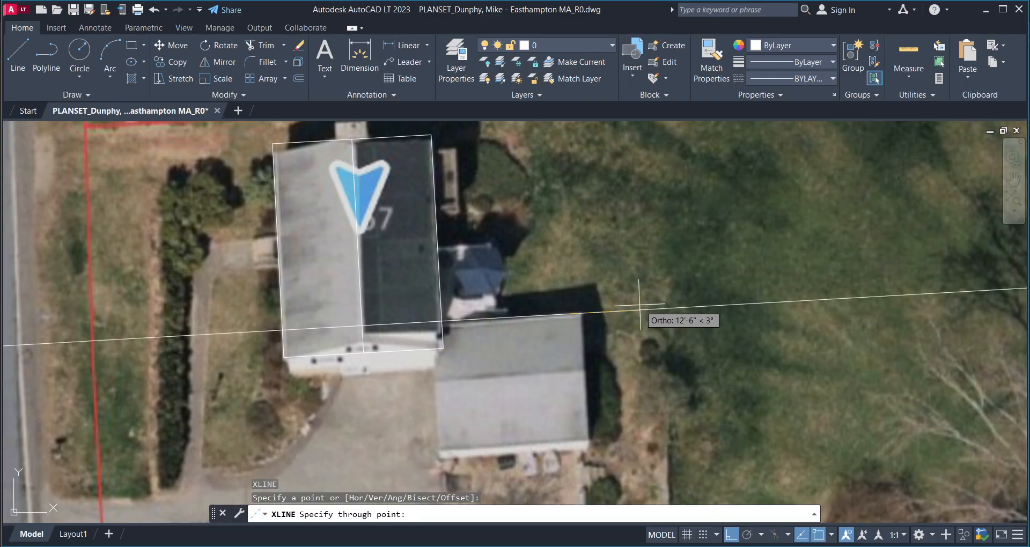
left_click(654, 293)
key("Return")
key("Return")
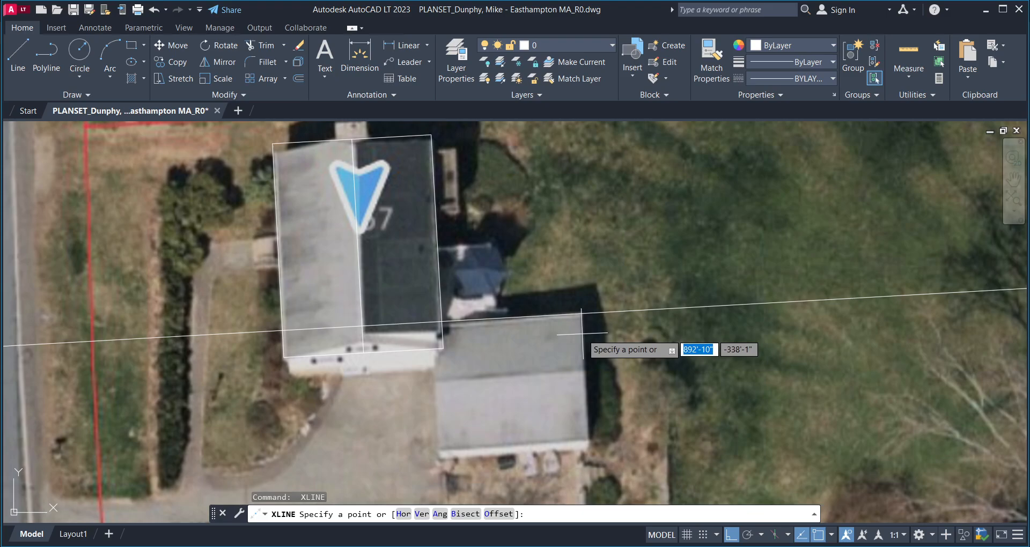
left_click(582, 332)
left_click(574, 260)
key("Return")
scroll(565, 340, "down", 4)
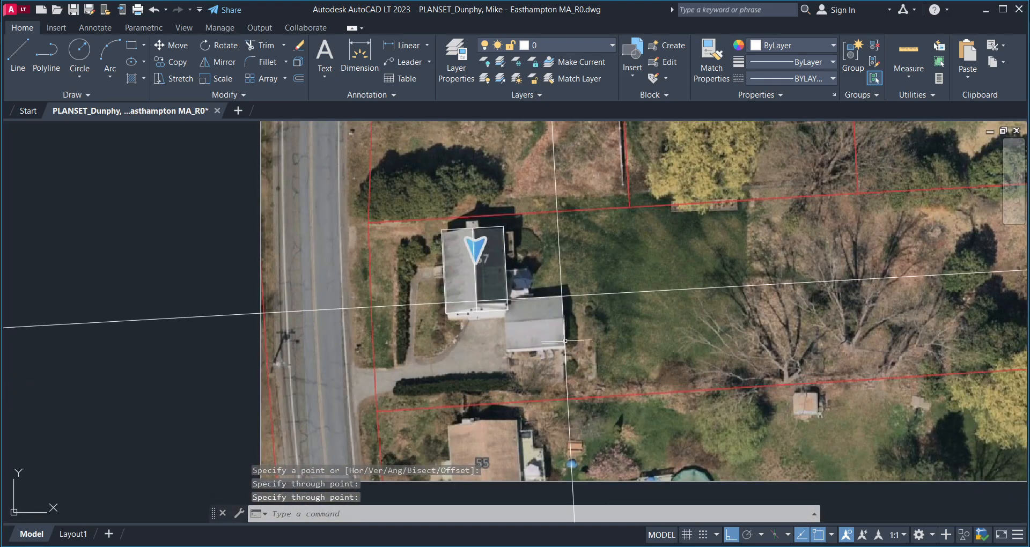
scroll(565, 341, "up", 2)
- Add construction lines along the garage roof's bottom and left edges
key("Return")
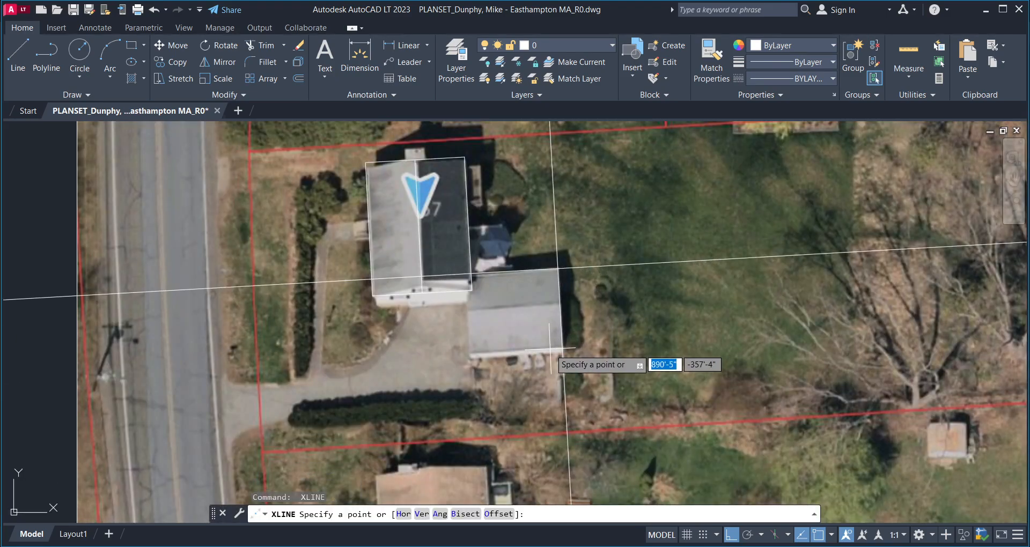
left_click(561, 349)
left_click(441, 341)
key("Return")
scroll(441, 342, "down", 2)
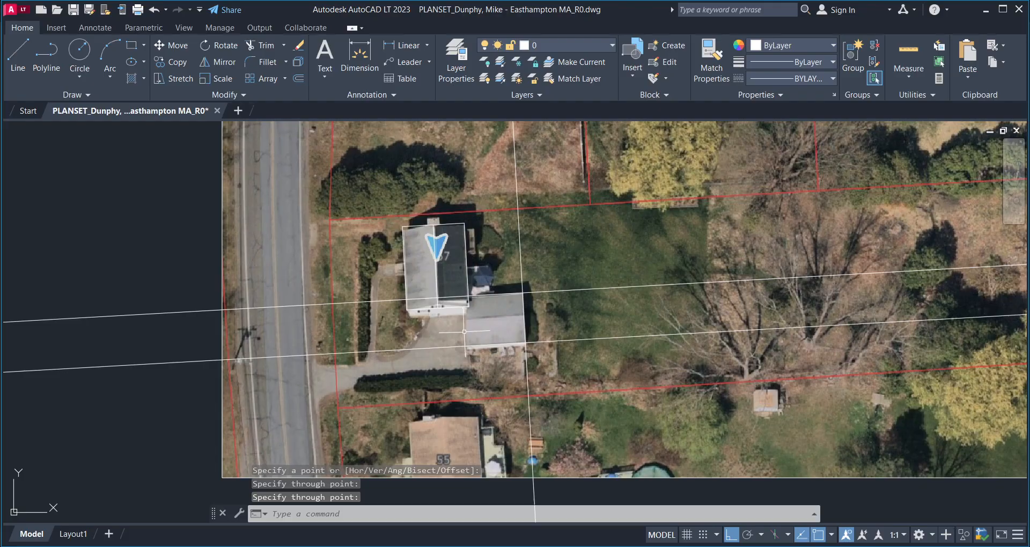
scroll(439, 326, "up", 5)
middle_click_drag(439, 326, 477, 283)
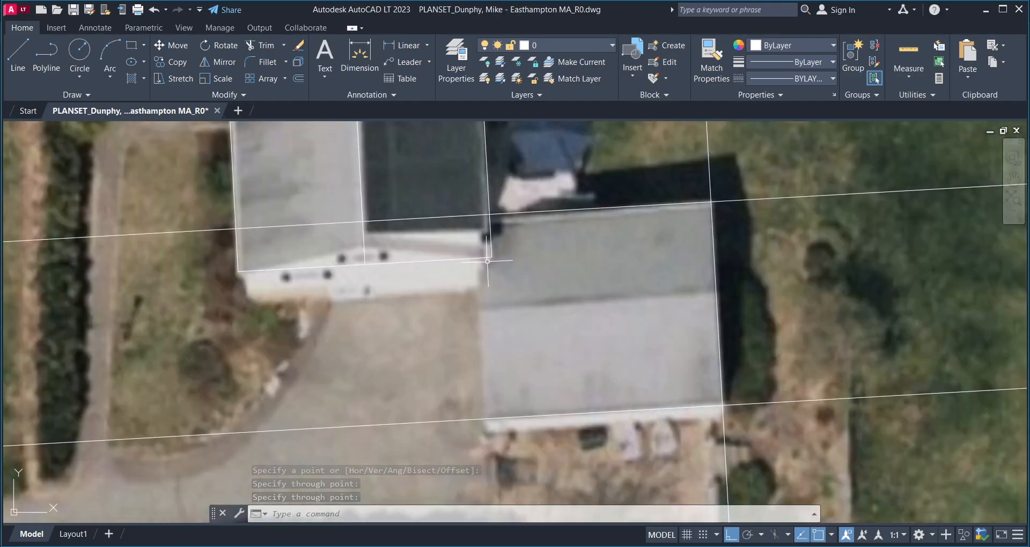
key("Return")
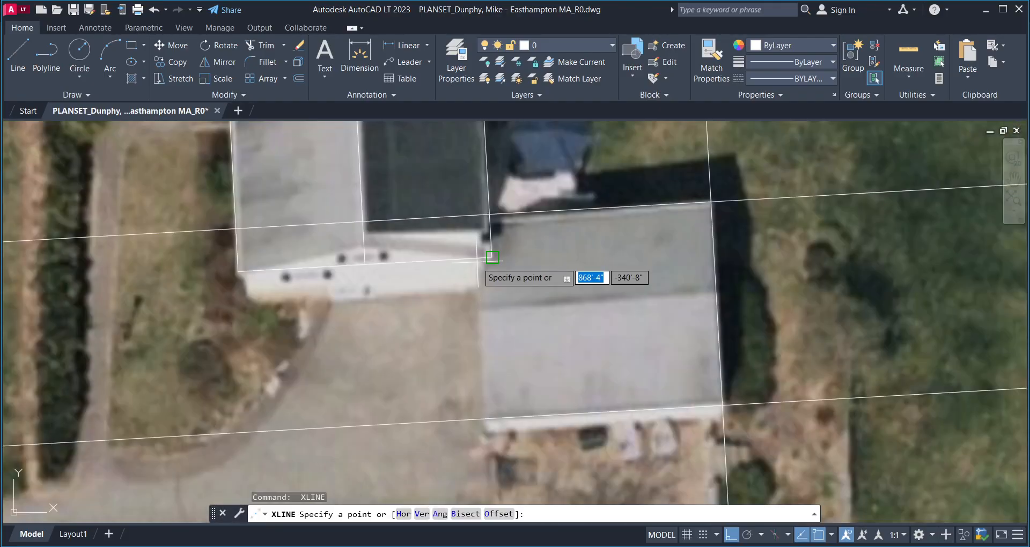
left_click(483, 415)
key("Return")
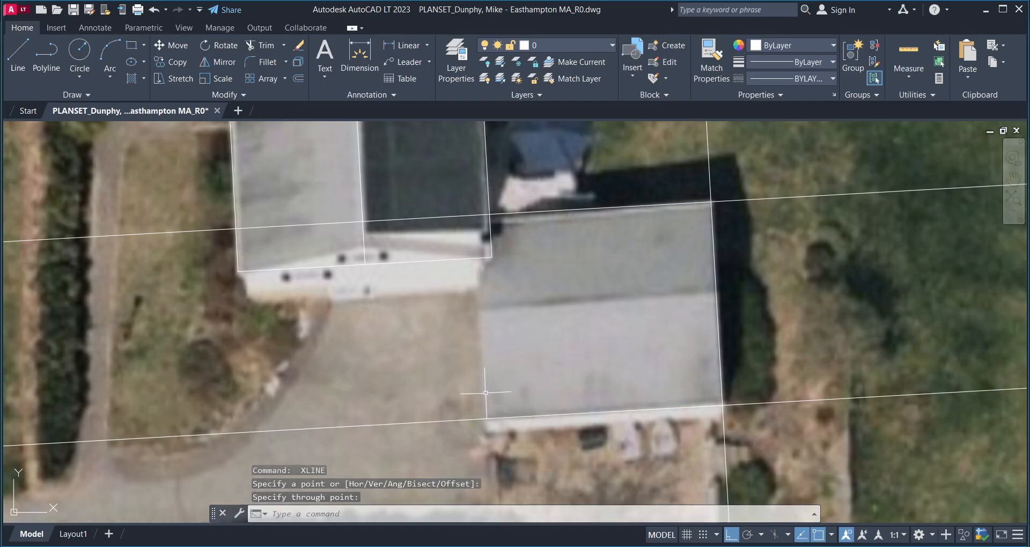
key("Return")
left_click(479, 388)
left_click(481, 343)
key("Return")
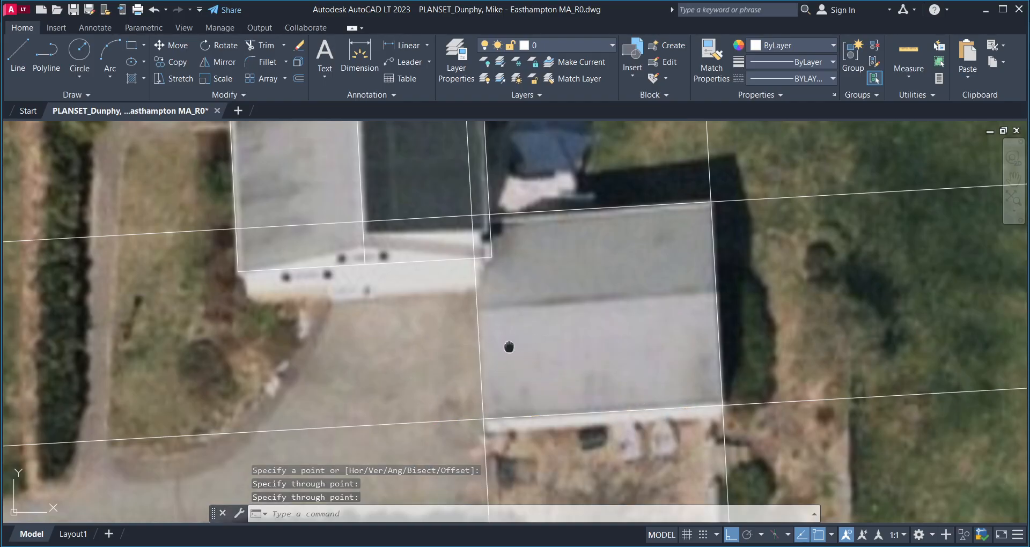
scroll(450, 392, "down", 1)
middle_click_drag(504, 354, 472, 343)
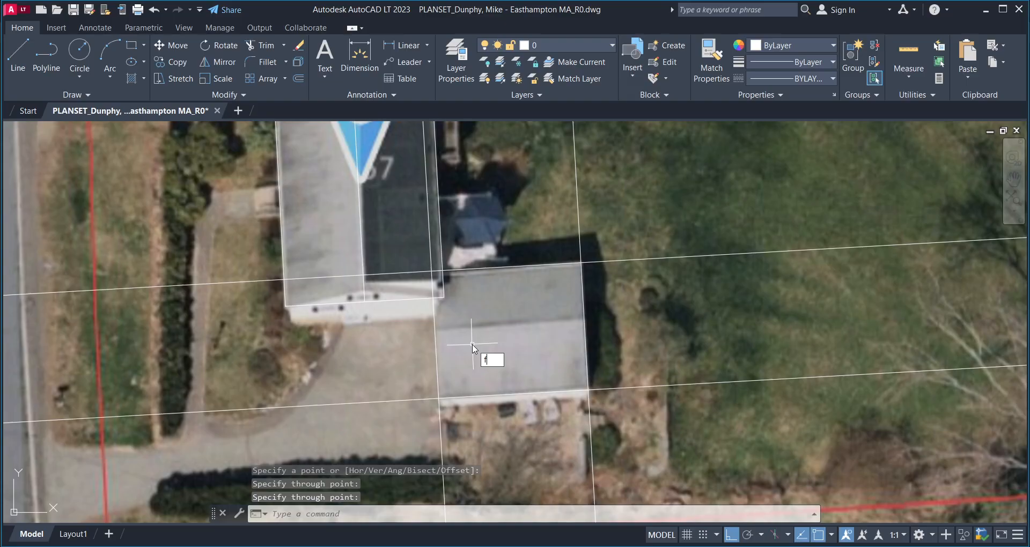
- Close the garage's bottom-left and bottom-right corners with zero-radius fillets
key("Return")
left_click(441, 385)
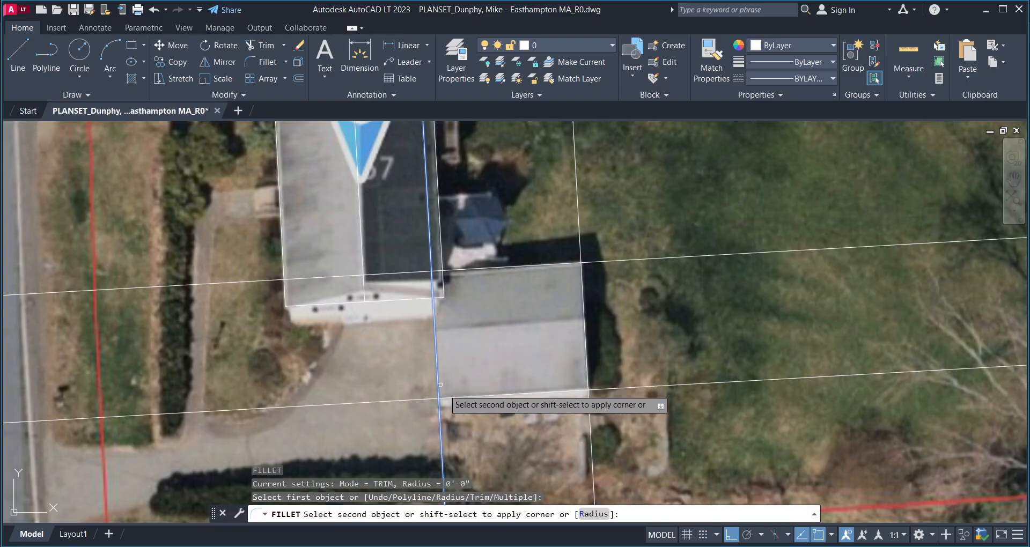
left_click(470, 396)
key("Return")
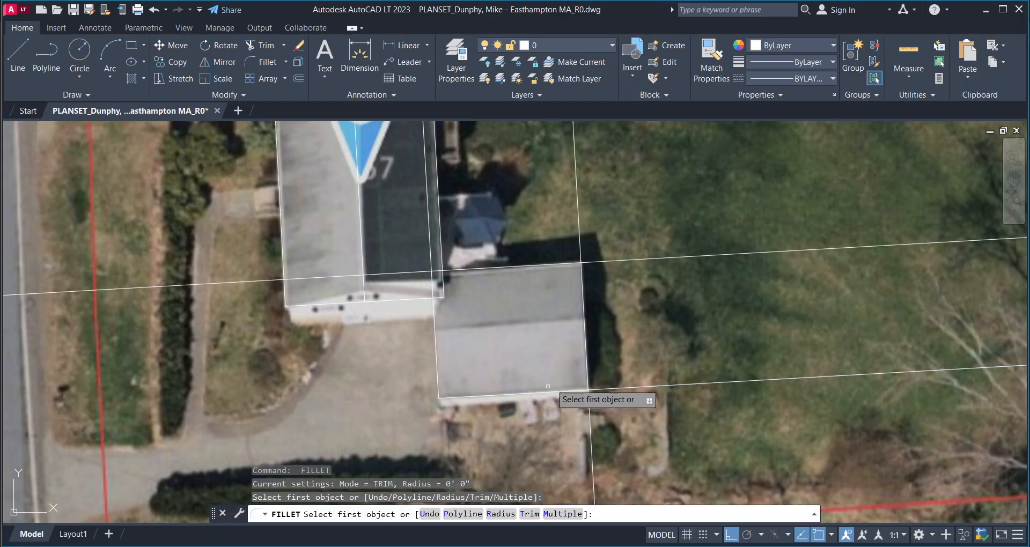
left_click(586, 352)
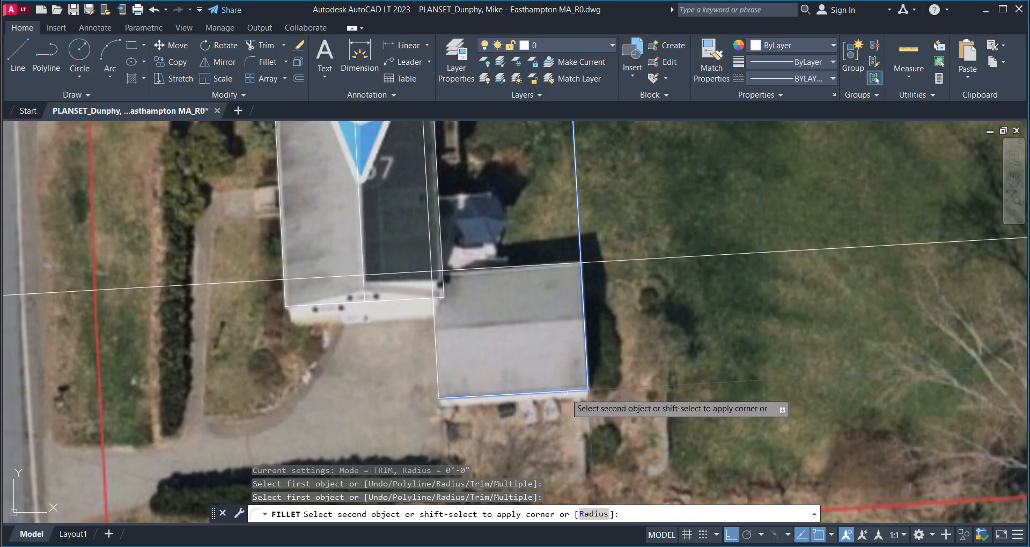
left_click(566, 392)
- Close the garage's top-right corner with another zero-radius fillet
key("Return")
left_click(583, 314)
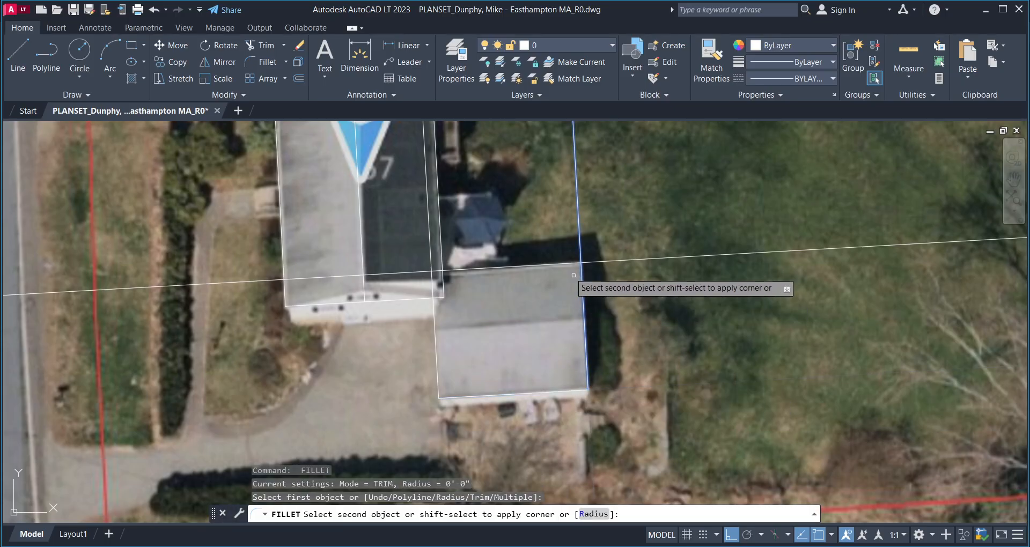
left_click(571, 264)
key("Return")
scroll(429, 285, "up", 4)
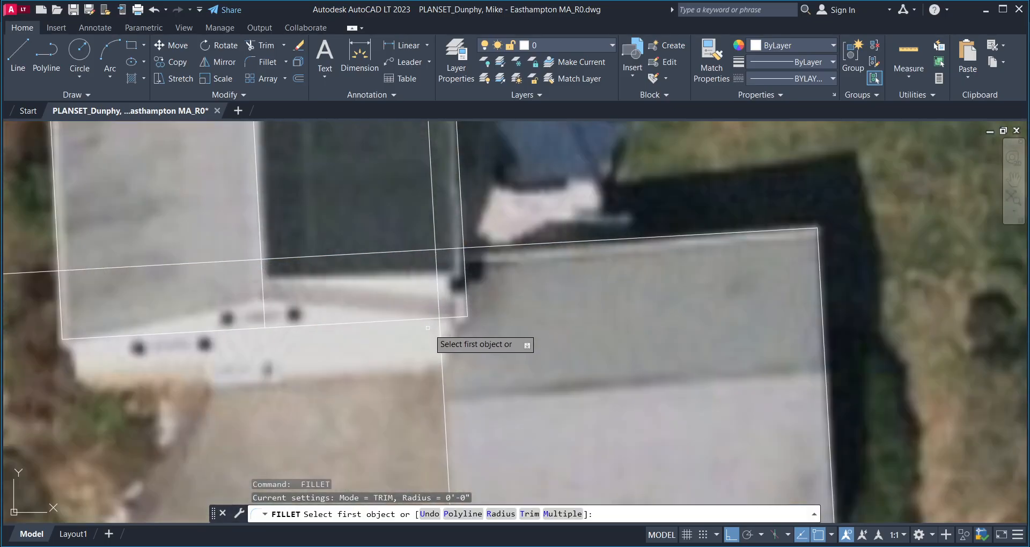
mouse_move(420, 265)
middle_mouse_down()
mouse_move(409, 282)
mouse_move(431, 281)
middle_mouse_up()
key("Escape")
middle_click_drag(468, 328, 500, 322)
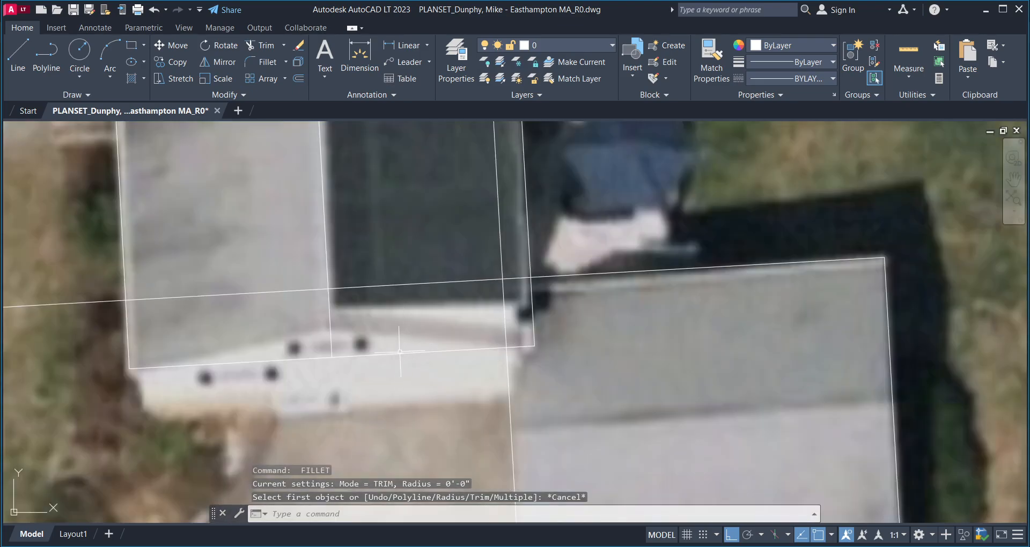
scroll(400, 351, "down", 4)
scroll(628, 353, "down", 5)
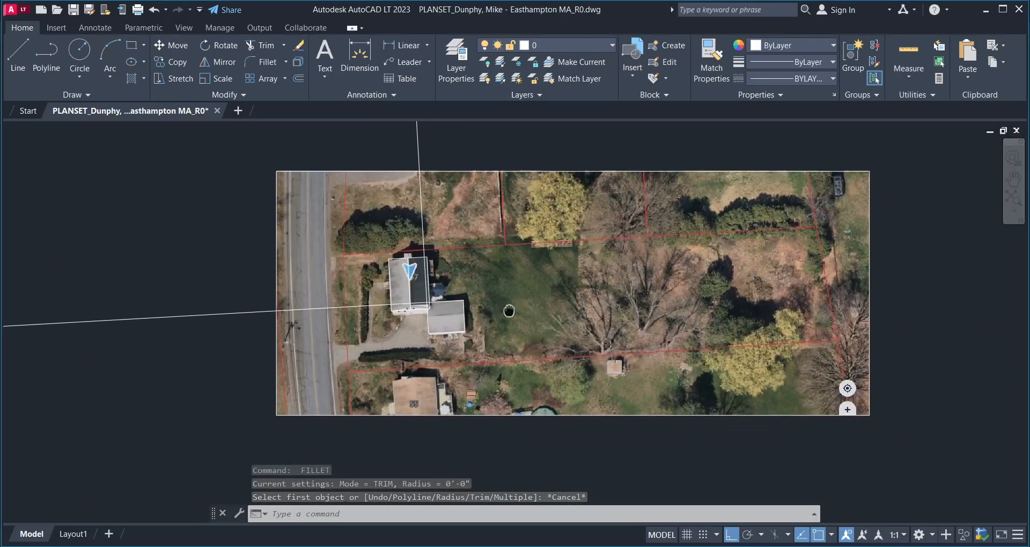
- Fade the aerial photo underlay to 38
left_click(767, 322)
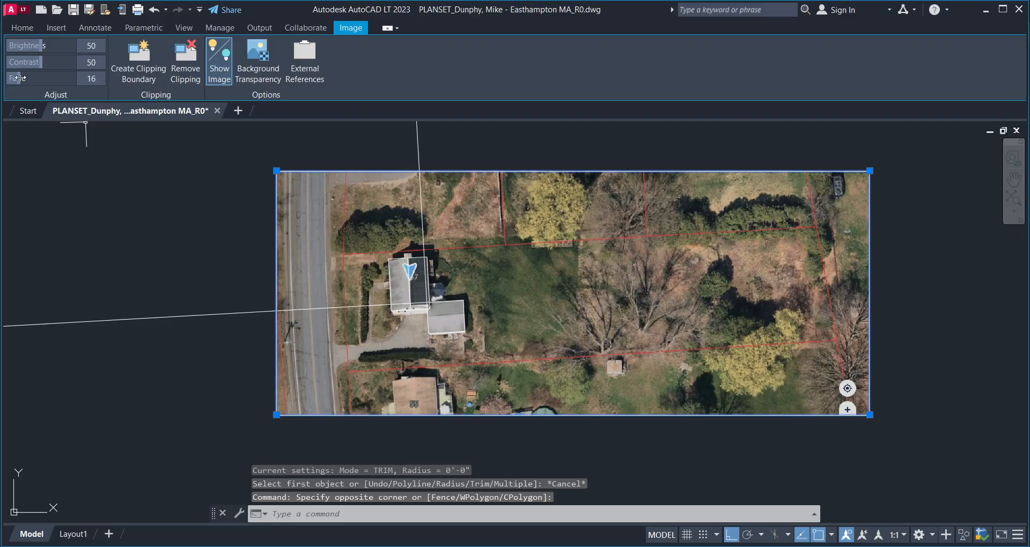
left_click_drag(25, 78, 37, 79)
scroll(410, 325, "up", 10)
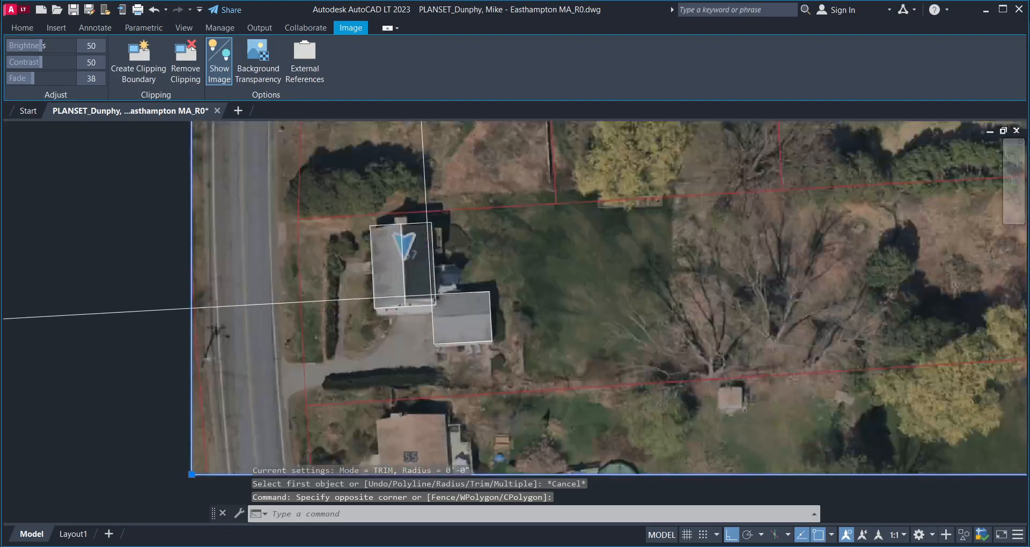
key("Escape")
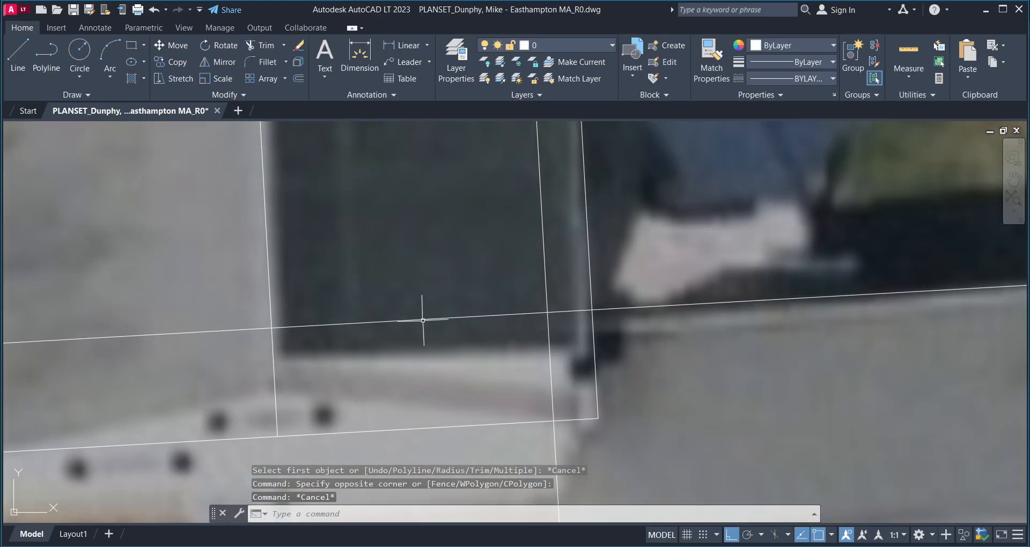
middle_click_drag(427, 328, 422, 352)
- Trim the overshooting roof line ends with a fence selection
key("Return")
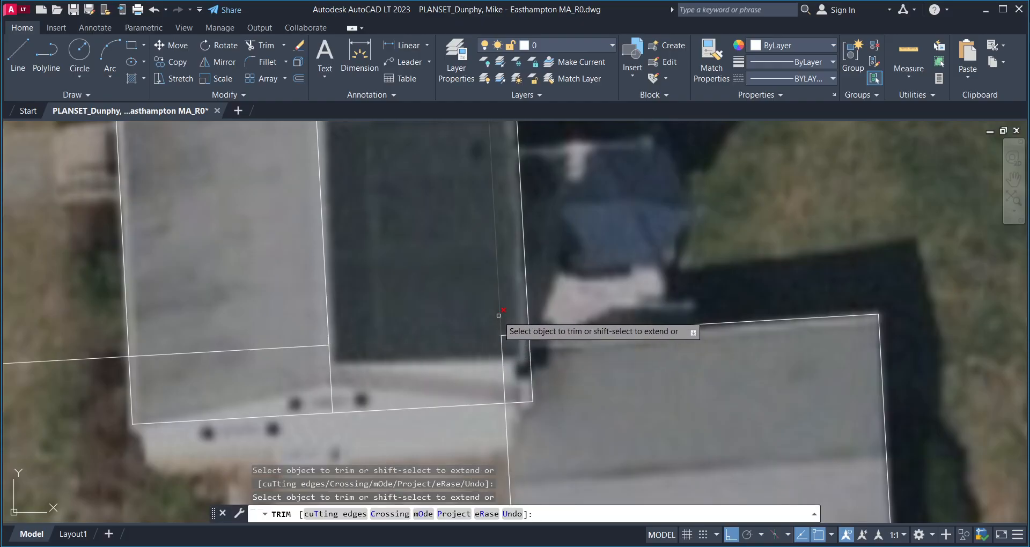
mouse_move(497, 316)
left_mouse_down()
mouse_move(510, 332)
mouse_move(498, 354)
mouse_move(465, 376)
left_mouse_up()
scroll(621, 301, "down", 2)
left_click(362, 330)
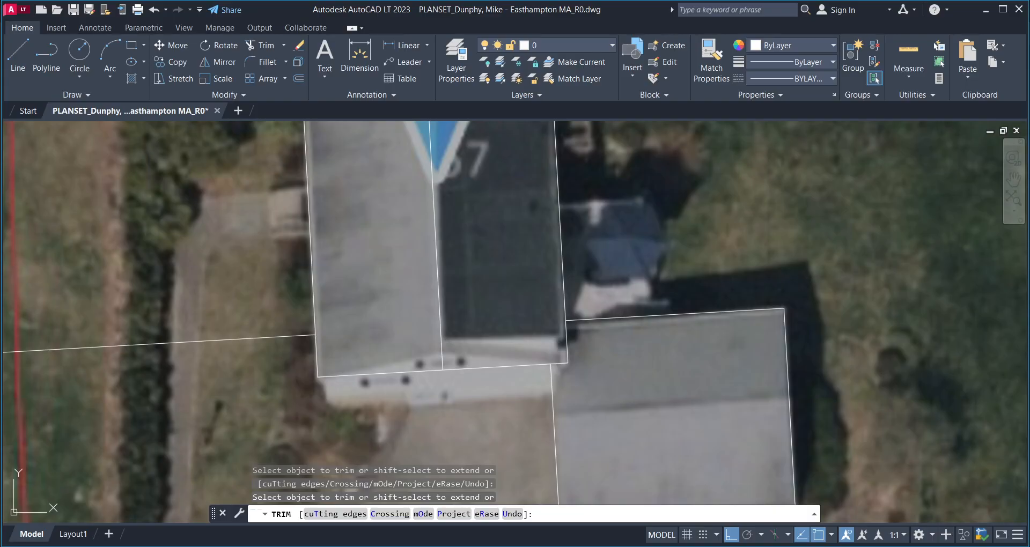
key("Return")
left_click(260, 344)
- Delete the long stray line left of the house and reframe on the garage roof
left_click(227, 315)
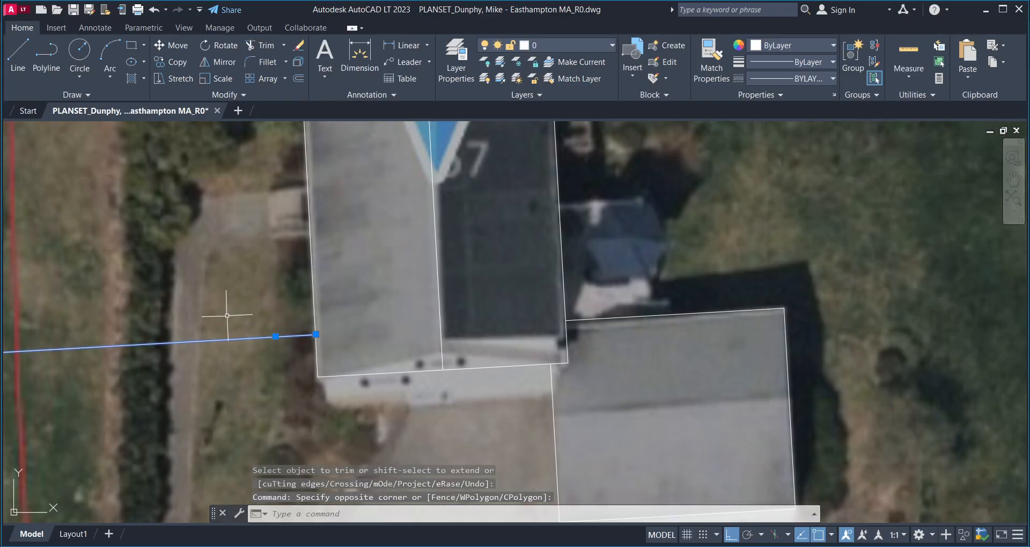
key("Delete")
middle_click_drag(561, 368, 518, 369)
middle_click_drag(587, 362, 521, 333)
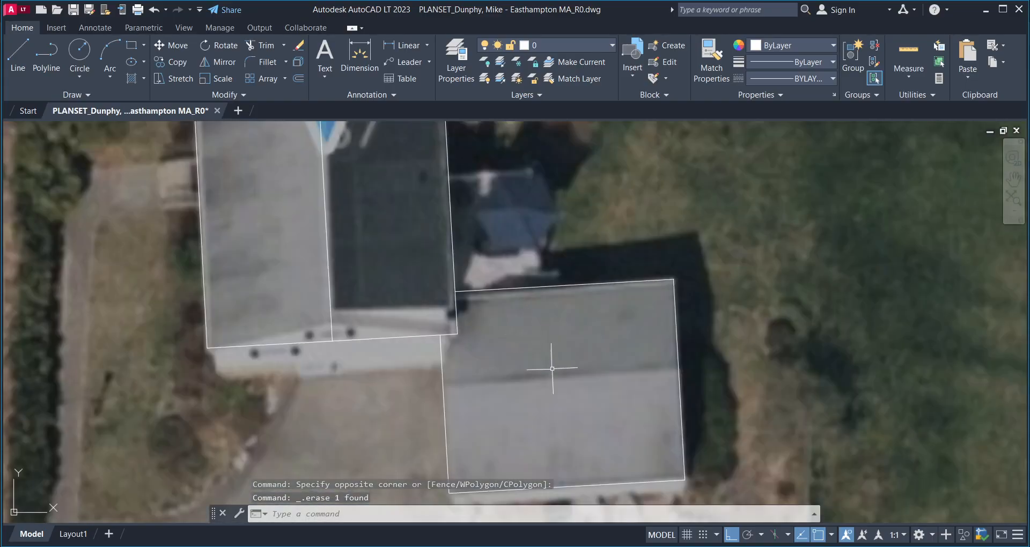
middle_click_drag(552, 368, 538, 318)
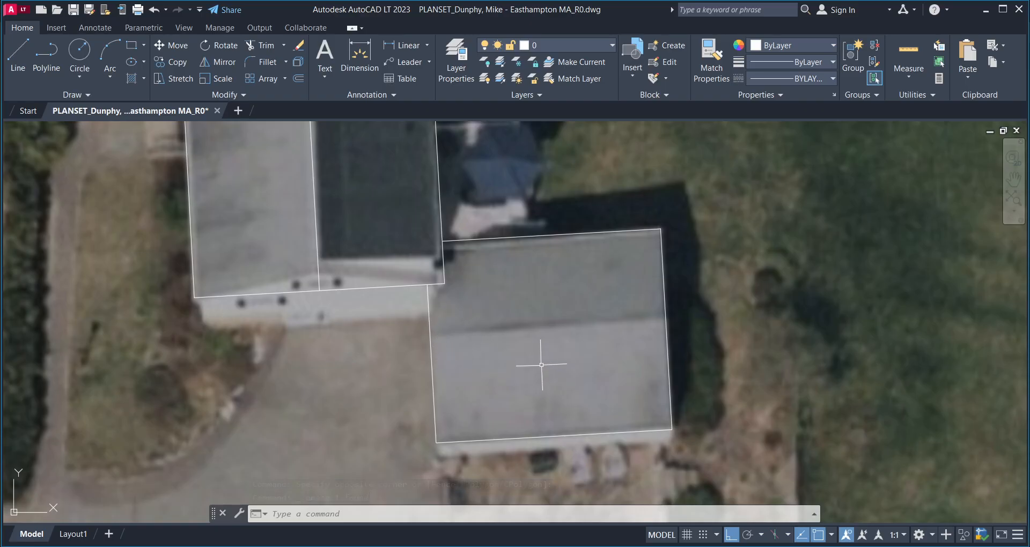
middle_click_drag(541, 365, 527, 375)
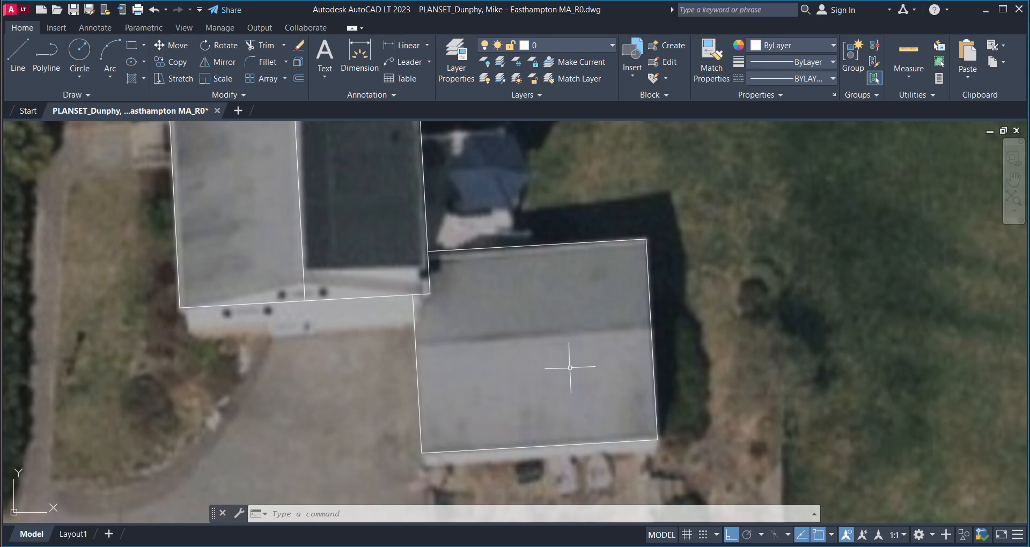
key("Return")
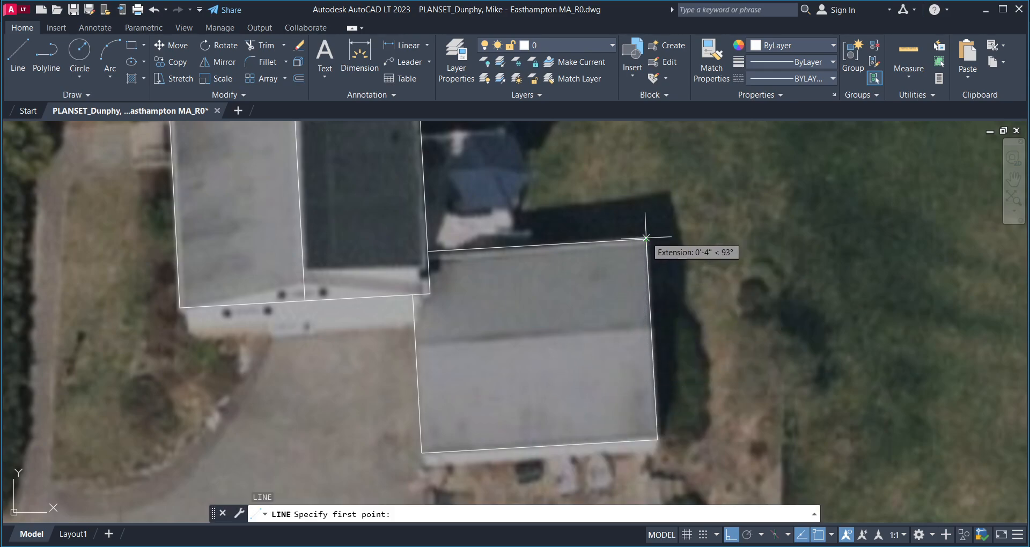
- Draw a ridge line across the garage roof from its right edge to its left edge
left_click(651, 339)
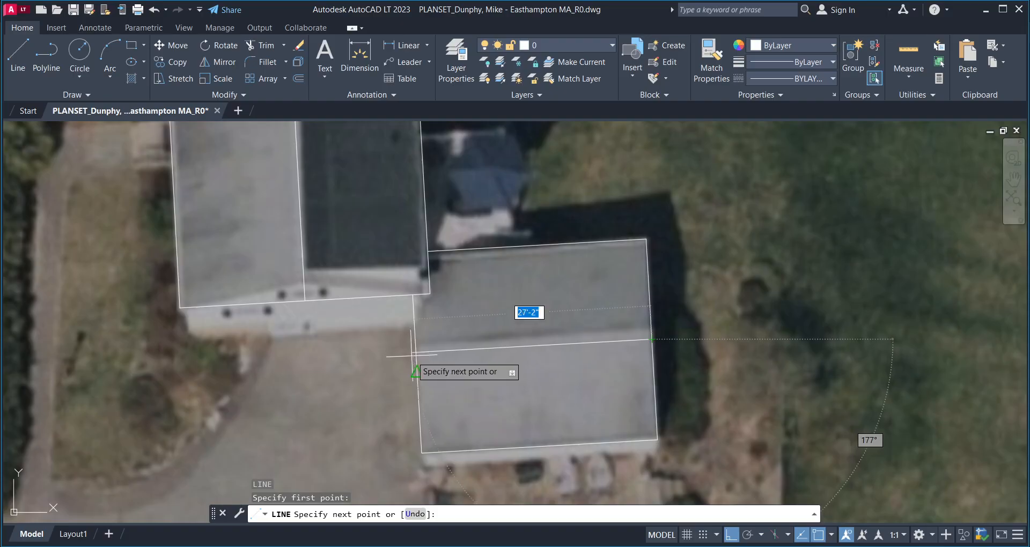
scroll(377, 359, "down", 4)
left_click(373, 358)
scroll(370, 358, "down", 2)
key("Return")
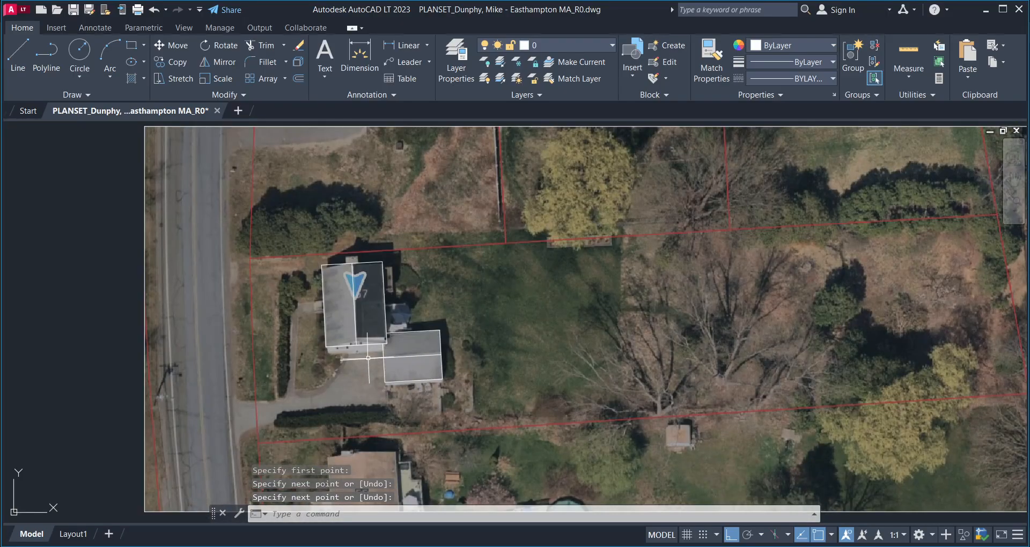
- Window-select the house and garage outlines to check them, then clear the selection
type("tr")
key("Return")
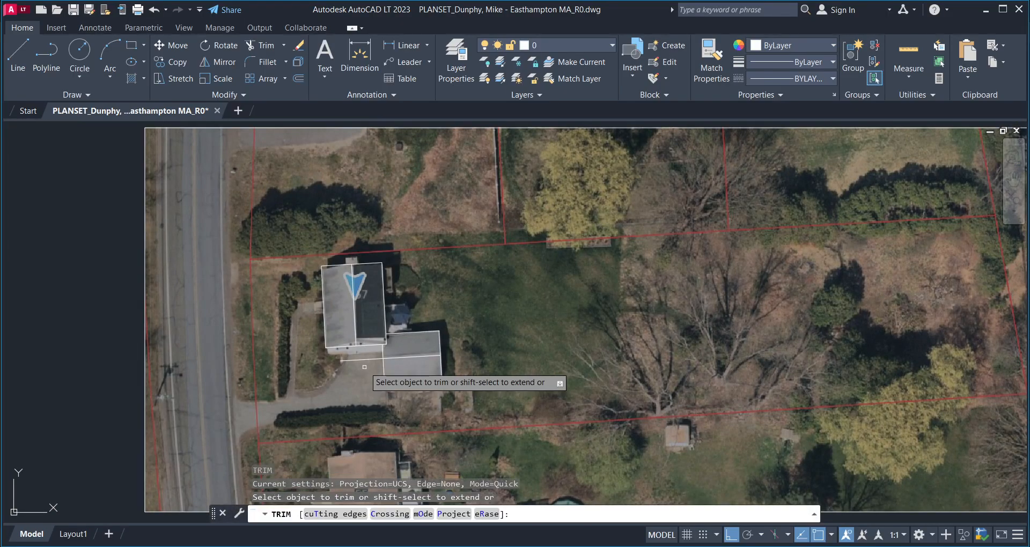
scroll(364, 365, "up", 8)
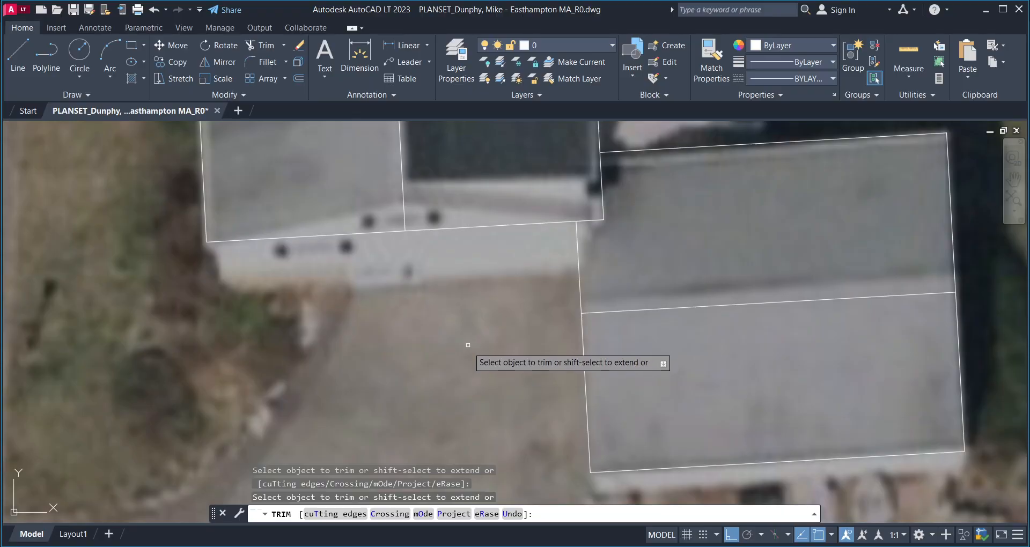
scroll(468, 370, "down", 2)
key("Escape")
scroll(461, 365, "down", 6)
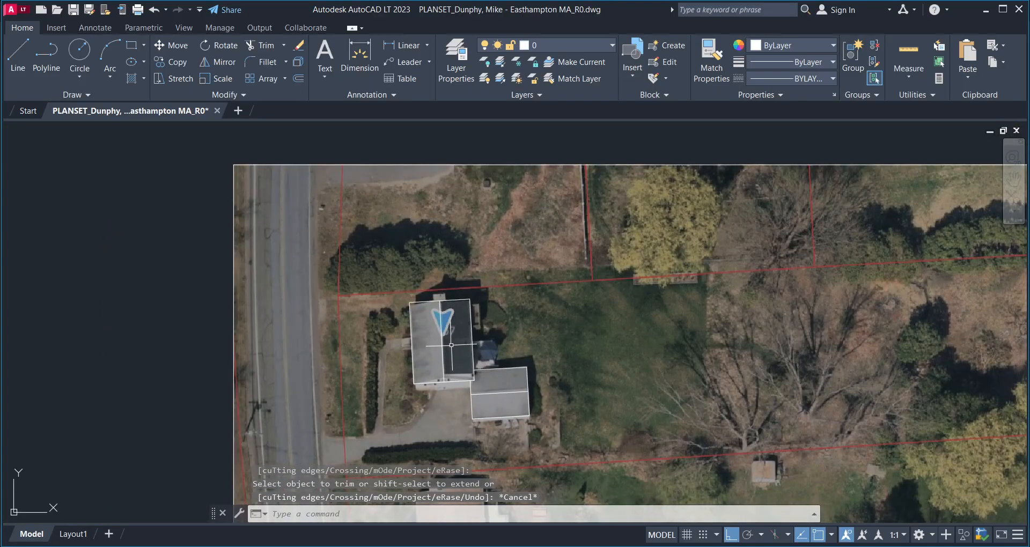
scroll(438, 298, "up", 10)
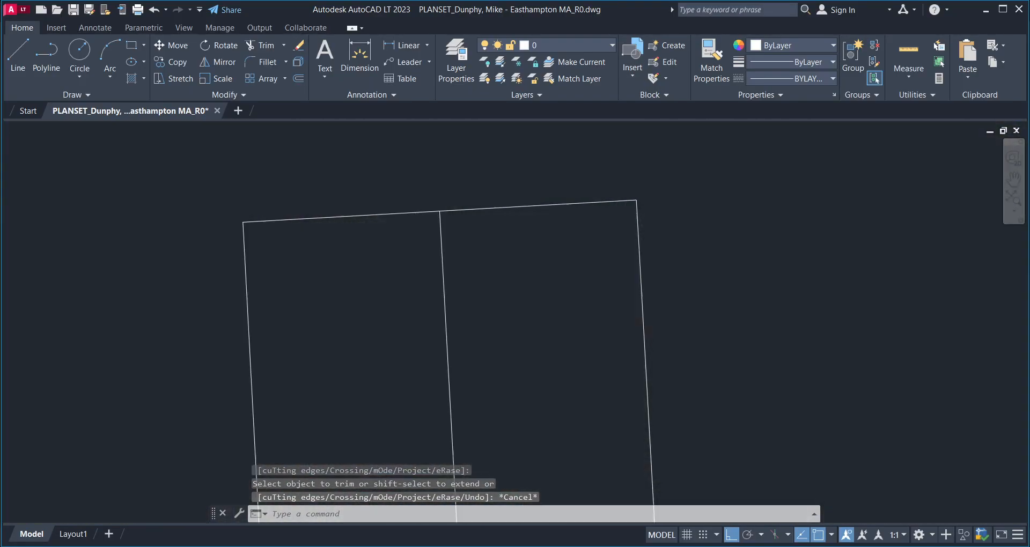
scroll(449, 263, "down", 6)
left_click(688, 193)
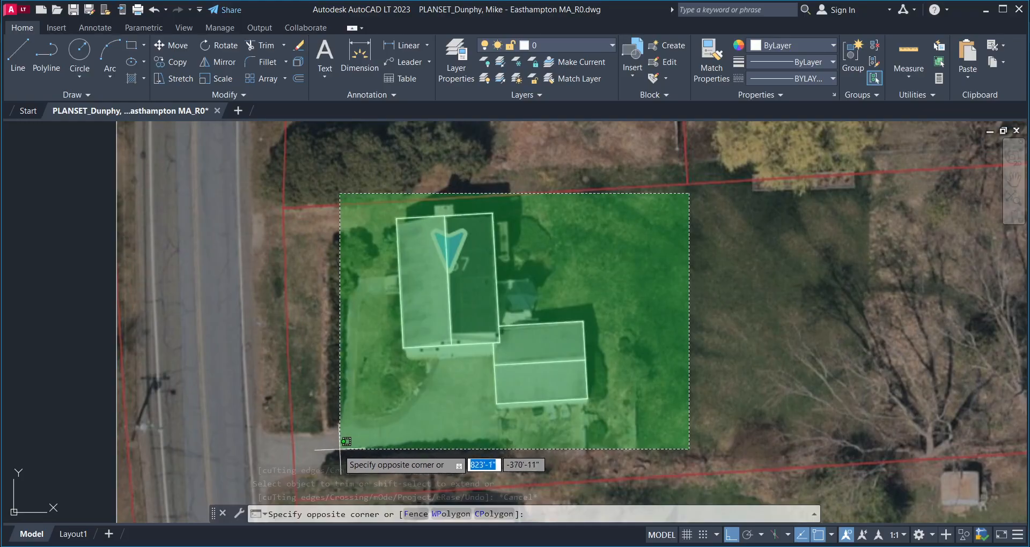
left_click(335, 428)
scroll(461, 273, "down", 2)
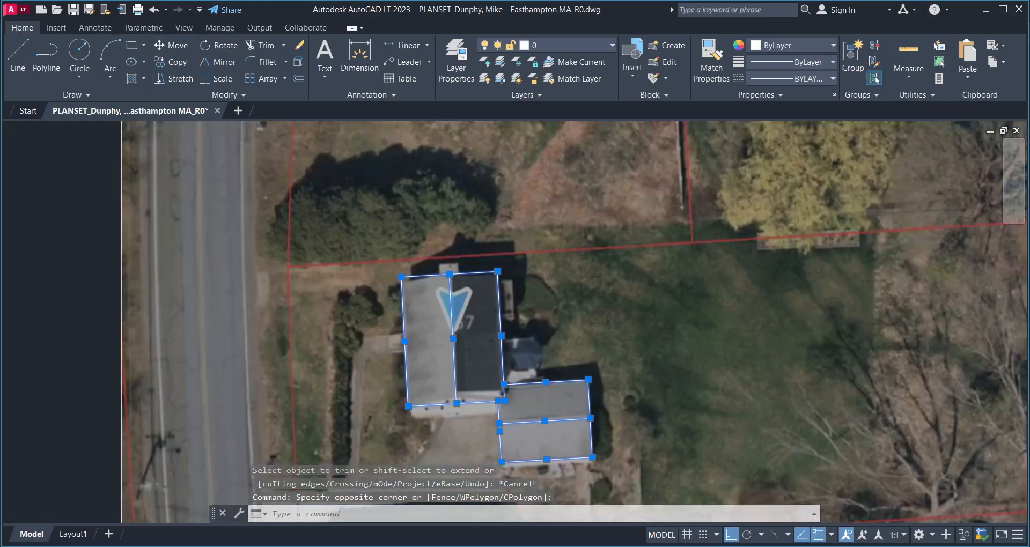
scroll(429, 279, "up", 6)
key("Escape")
middle_click_drag(439, 234, 440, 350)
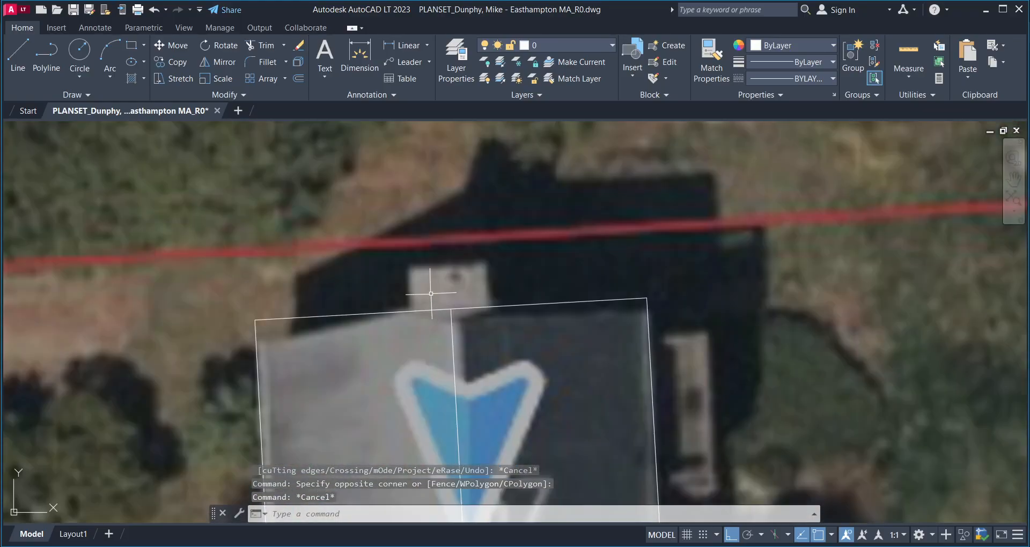
scroll(431, 293, "up", 4)
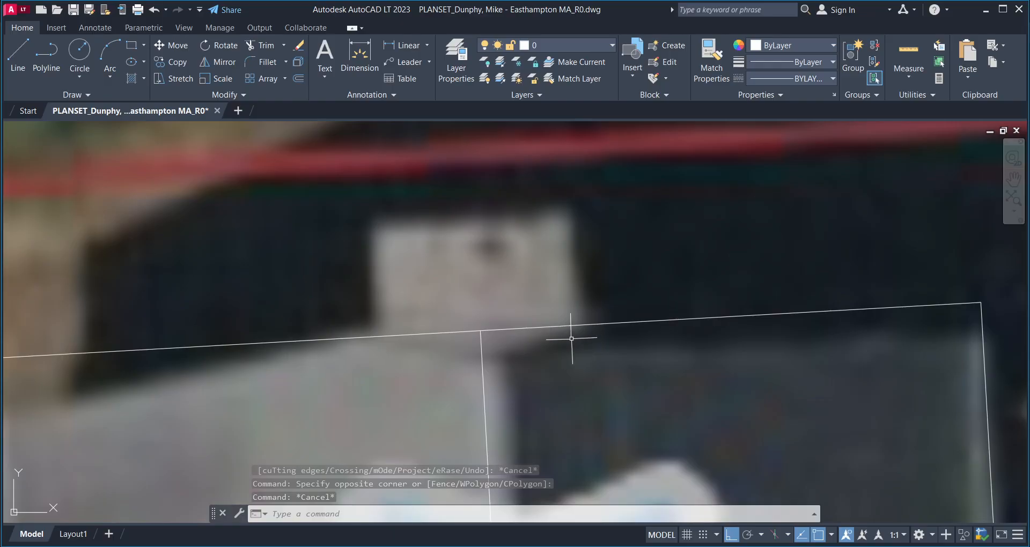
scroll(574, 333, "down", 2)
mouse_move(470, 306)
middle_mouse_down()
mouse_move(433, 329)
mouse_move(476, 299)
middle_mouse_up()
scroll(437, 357, "down", 2)
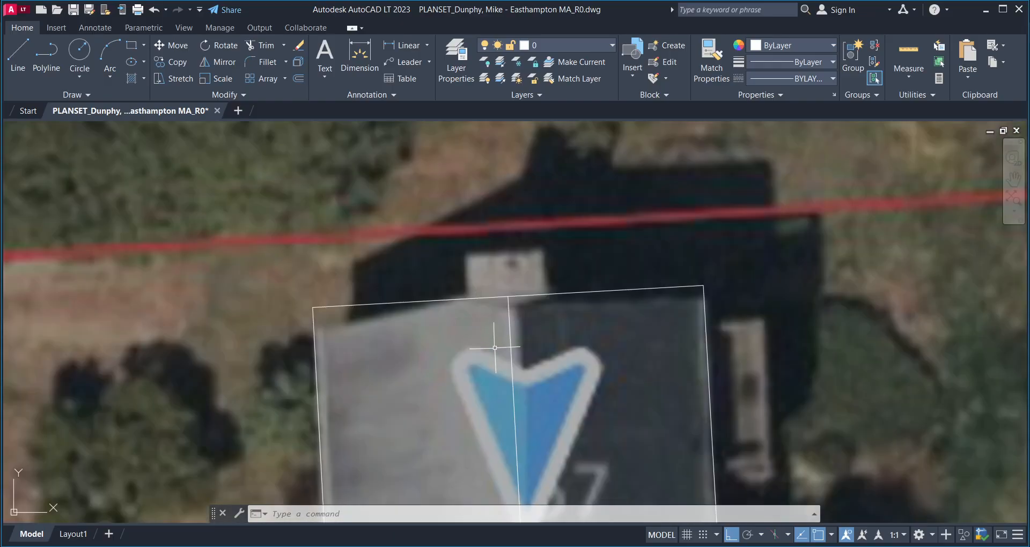
scroll(496, 322, "down", 2)
middle_click_drag(501, 382, 482, 210)
scroll(505, 384, "up", 4)
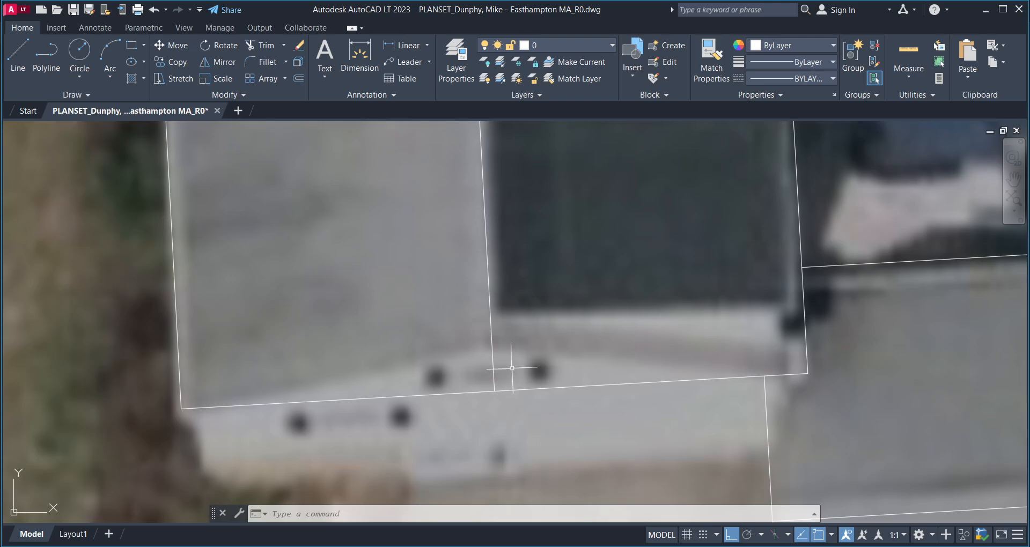
scroll(671, 324, "up", 2)
scroll(614, 335, "down", 3)
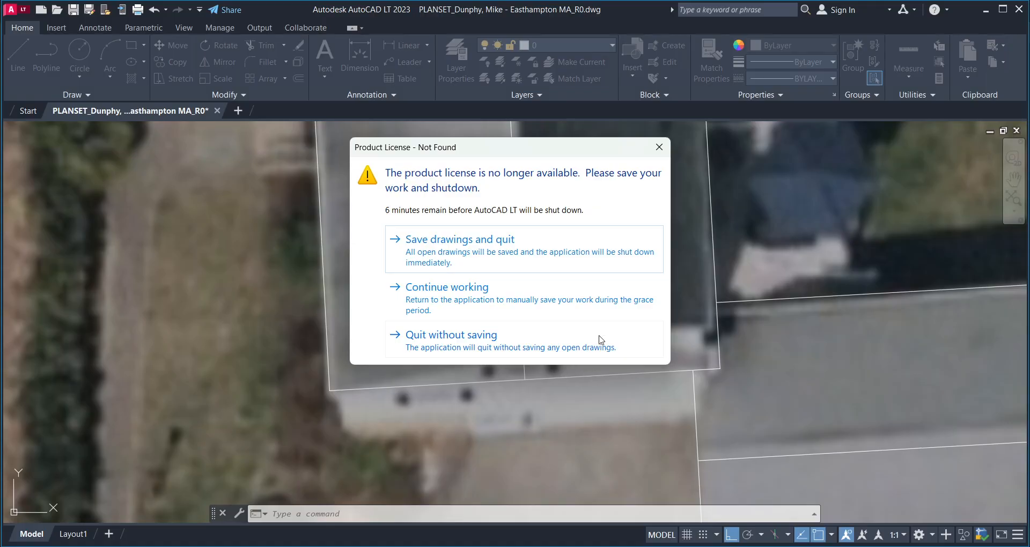
left_click(490, 303)
middle_click_drag(559, 293, 531, 348)
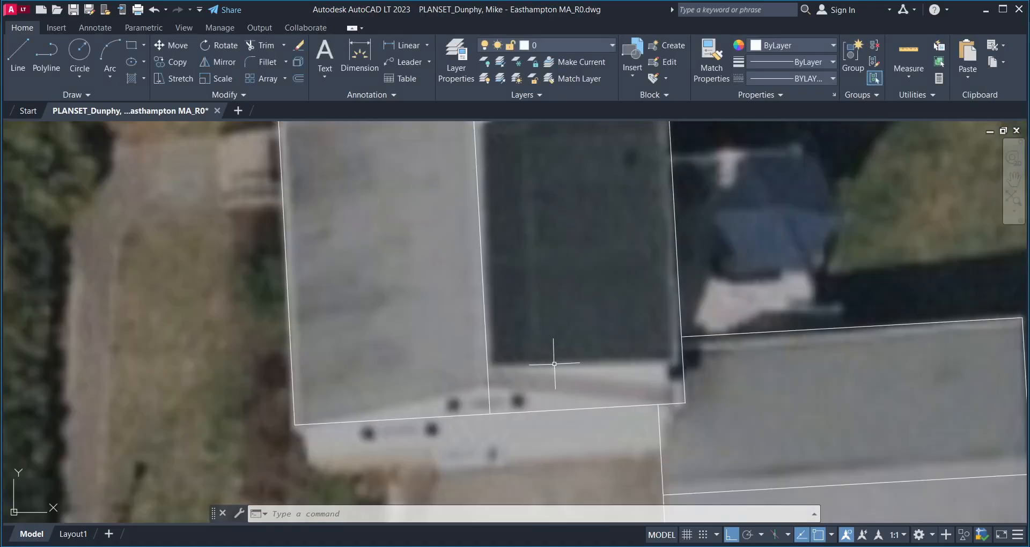
type("l")
key("Return")
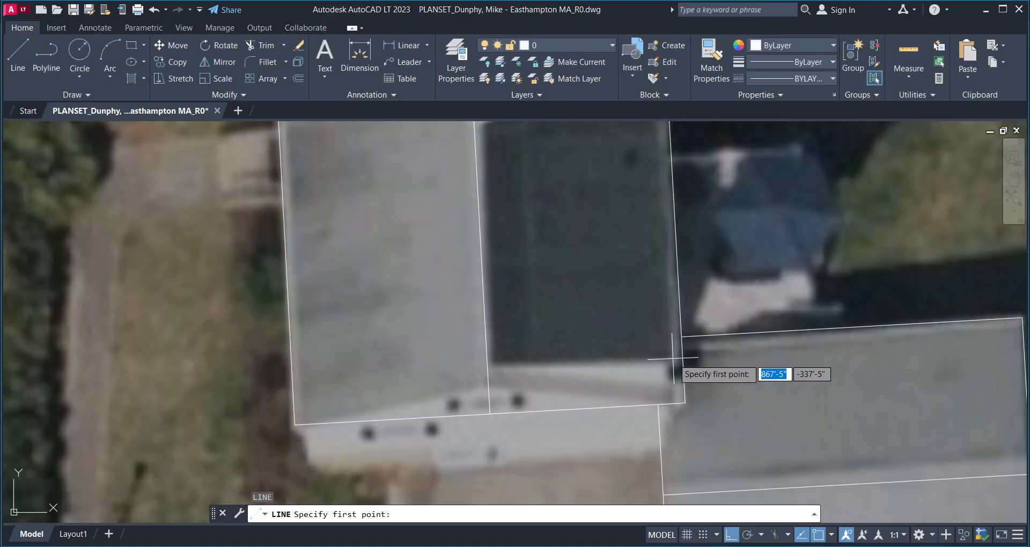
scroll(681, 360, "up", 5)
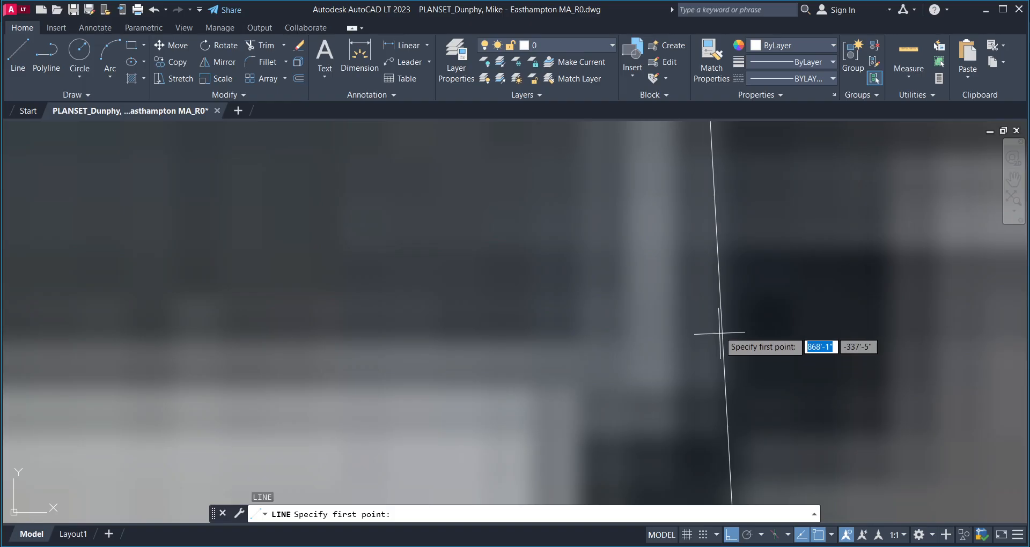
left_click(722, 334)
scroll(582, 326, "down", 4)
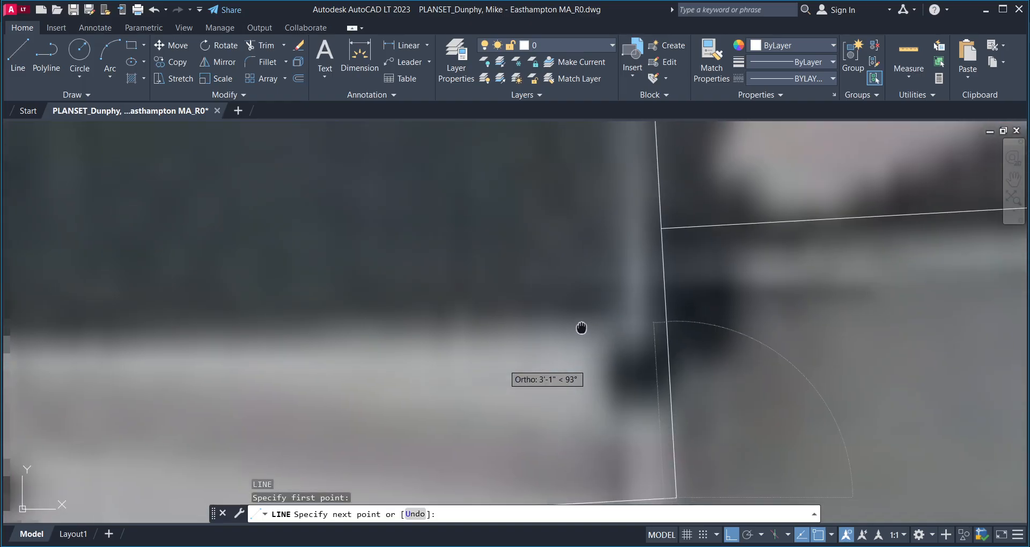
key("F8")
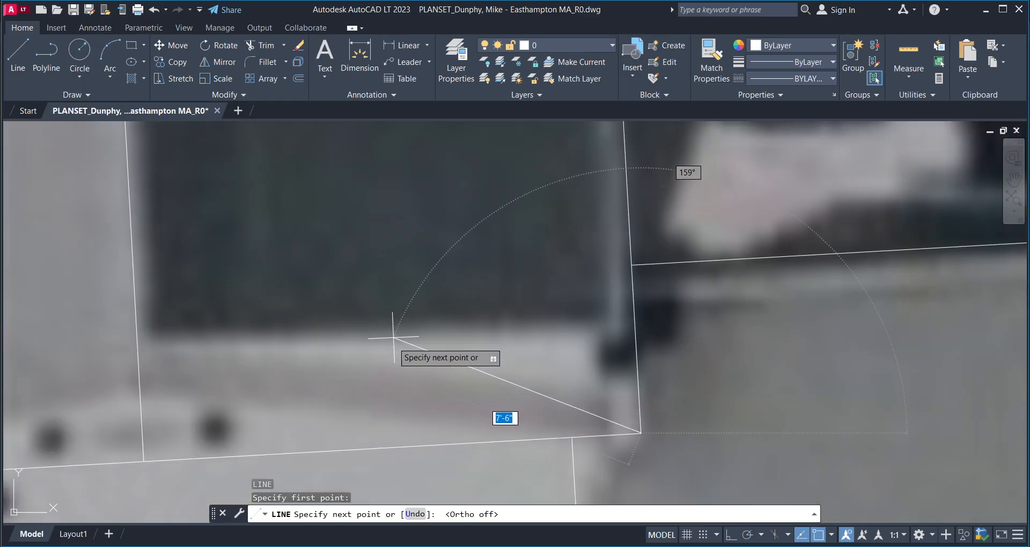
key("Escape")
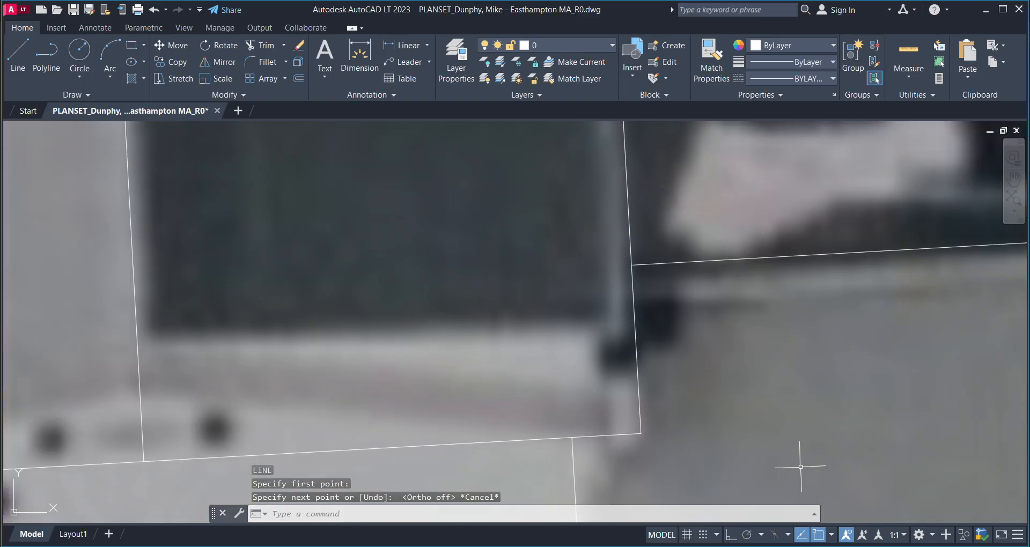
key("Escape")
left_click(830, 535)
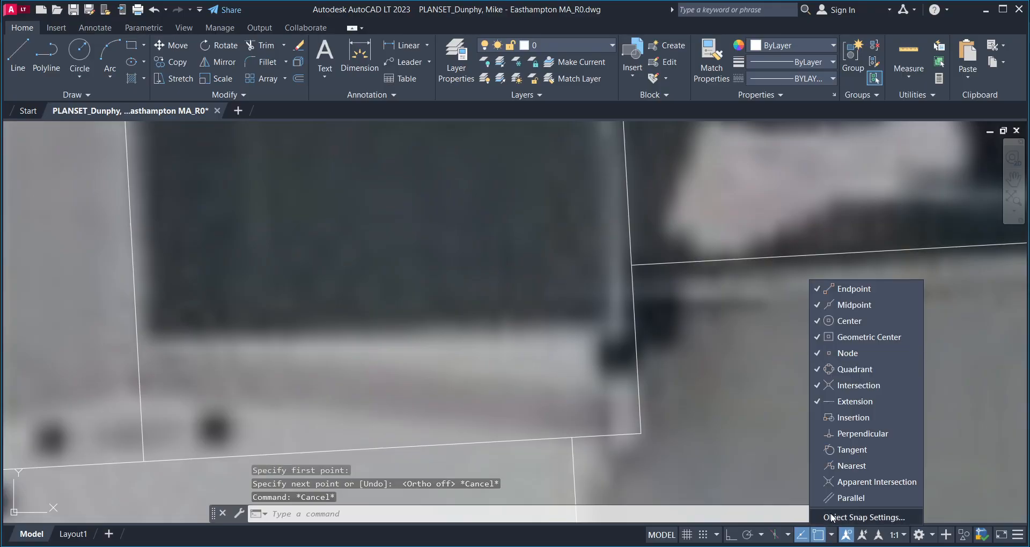
left_click(814, 371)
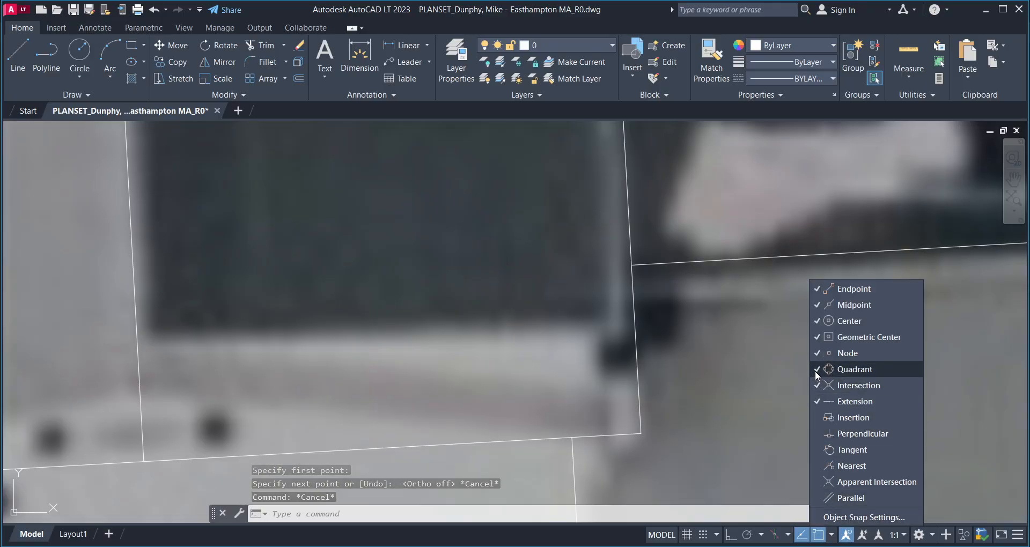
left_click(816, 353)
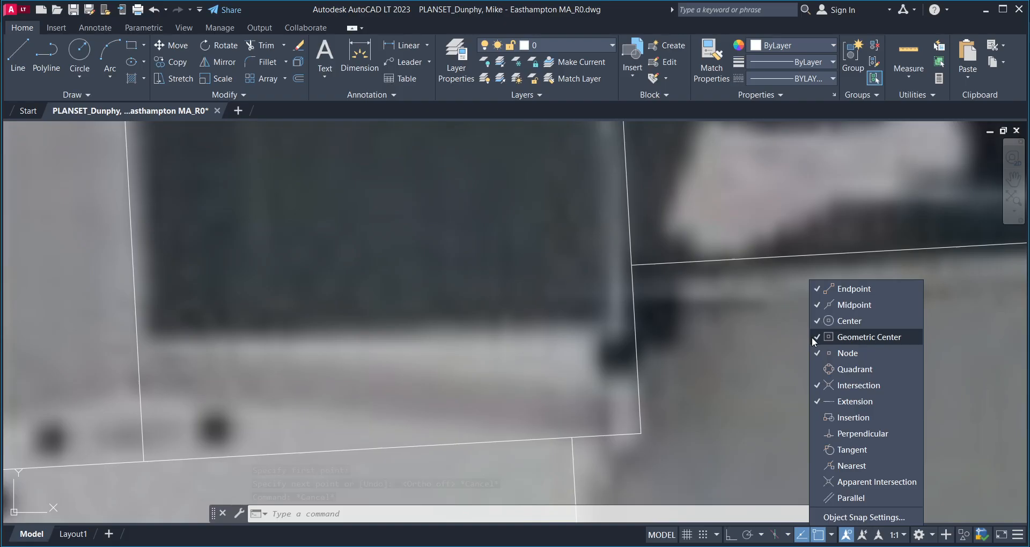
key("Escape")
scroll(538, 322, "down", 2)
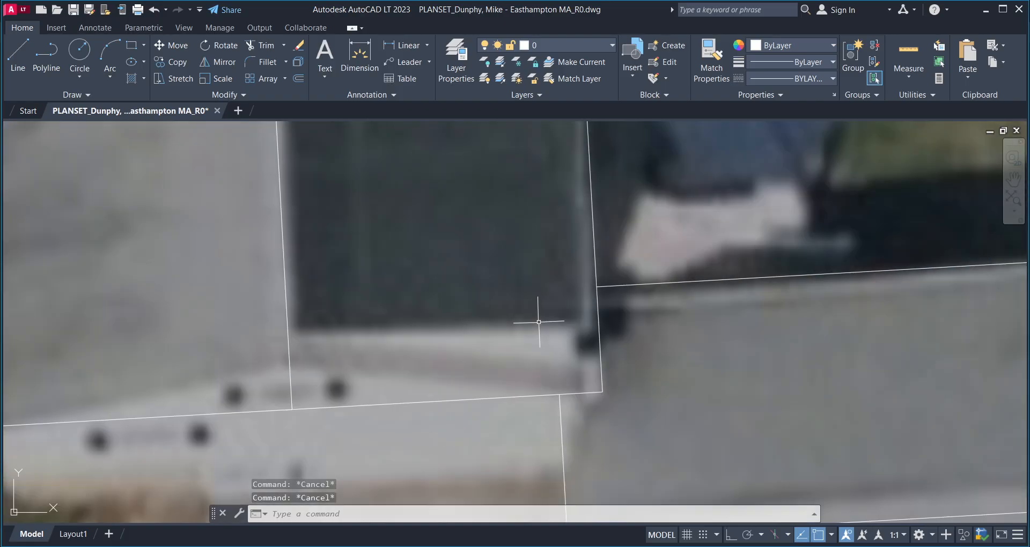
type("l")
key("Return")
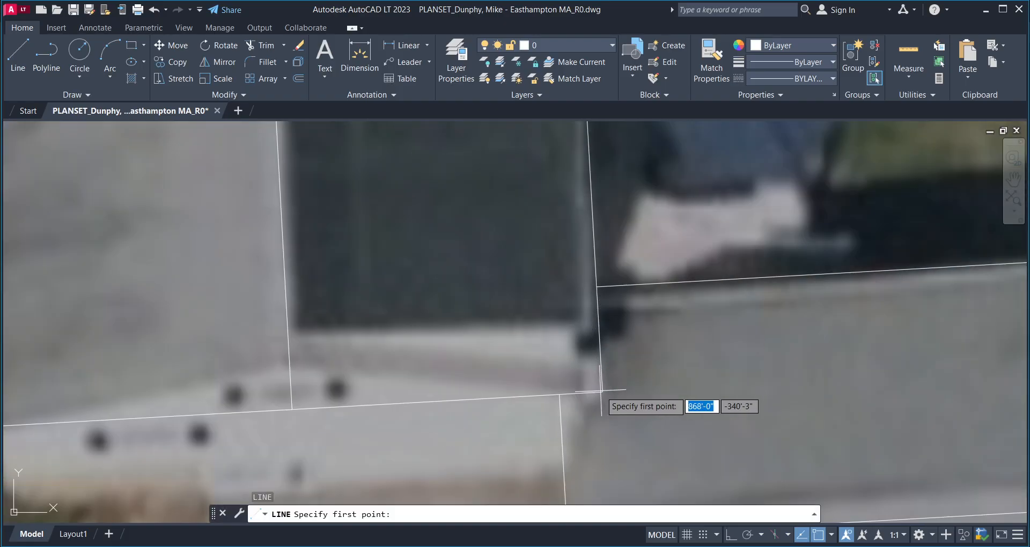
middle_click_drag(511, 333, 514, 337)
key("Escape")
scroll(501, 320, "up", 2)
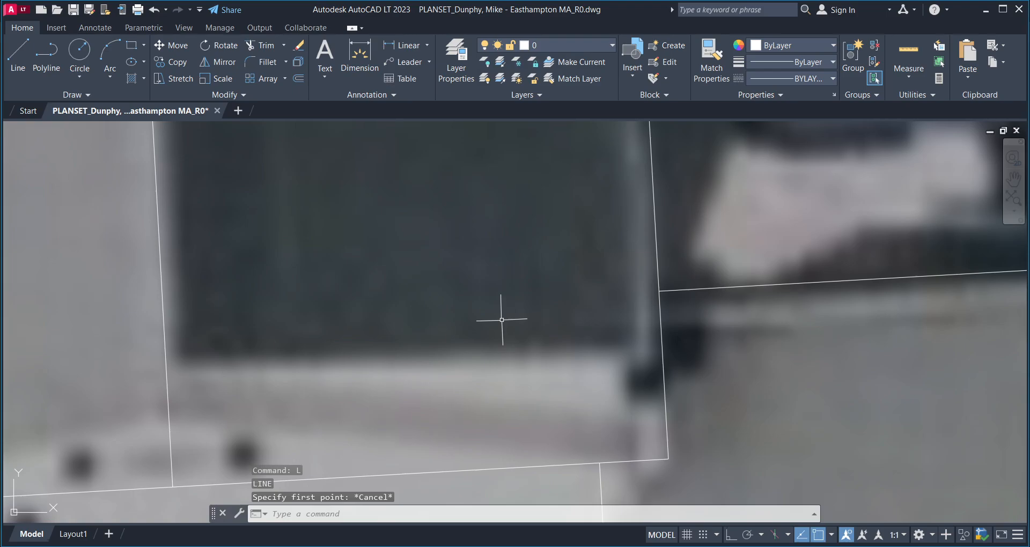
- Place an Ortho-locked construction line along the house's lower roof edge
key("Return")
left_click(654, 352)
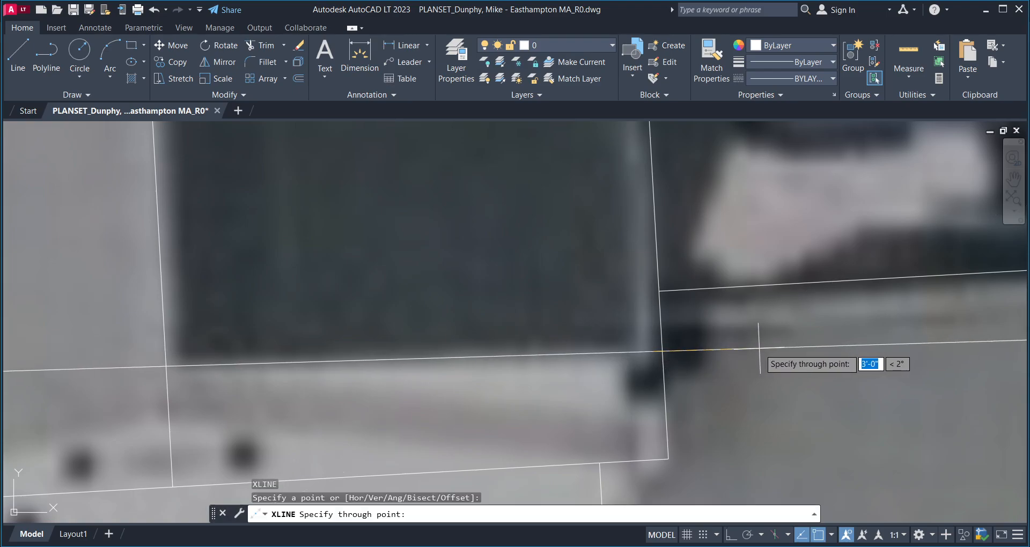
key("F8")
left_click(770, 361)
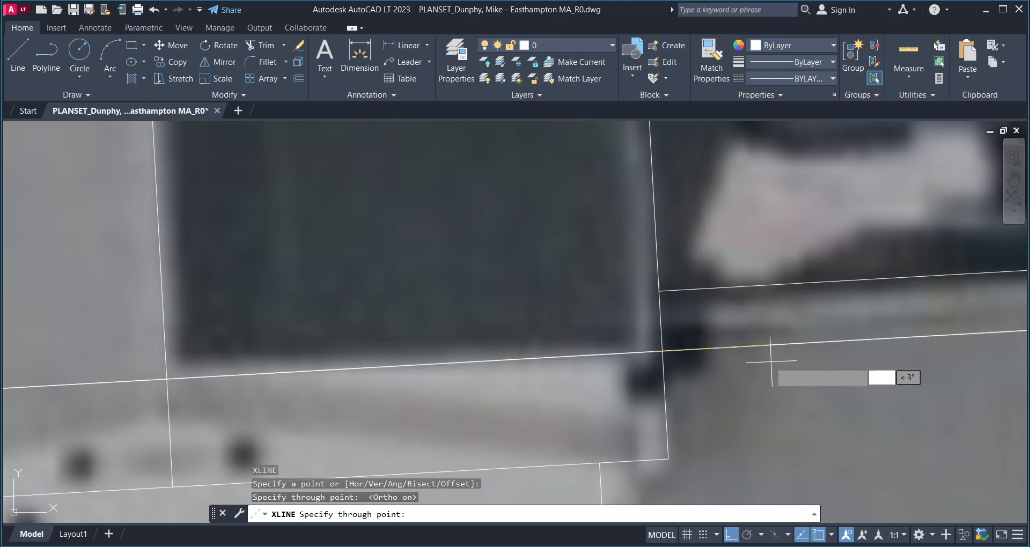
key("Return")
scroll(523, 392, "down", 4)
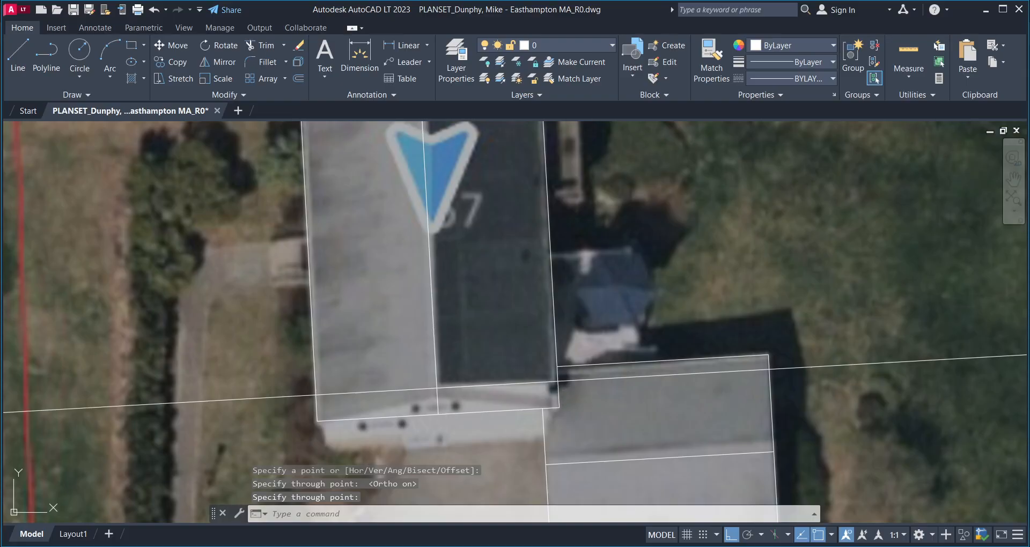
- Trim that construction line back to the roof outline on both ends
type("tr")
key("Return")
left_click(607, 378)
left_click(816, 361)
left_click(805, 400)
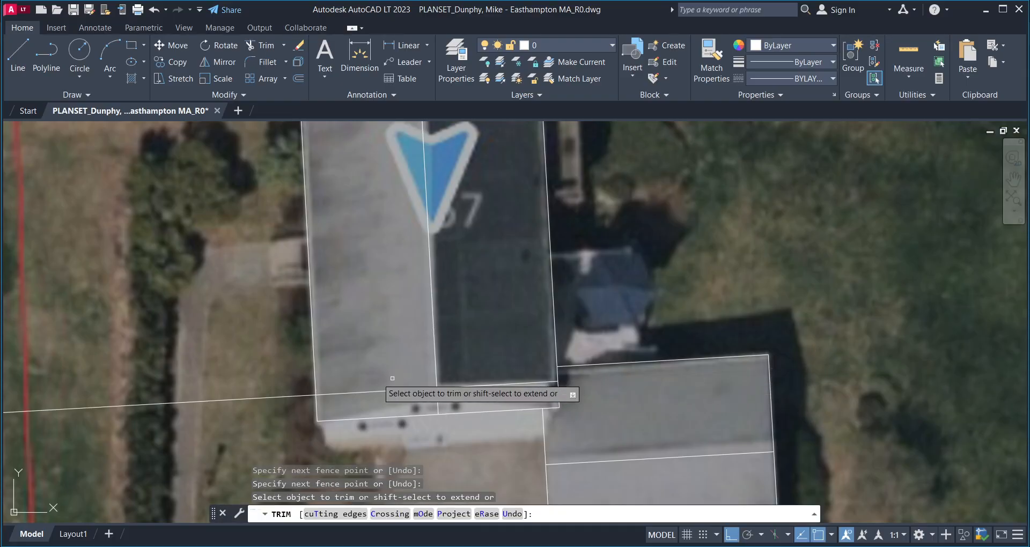
left_click(398, 392)
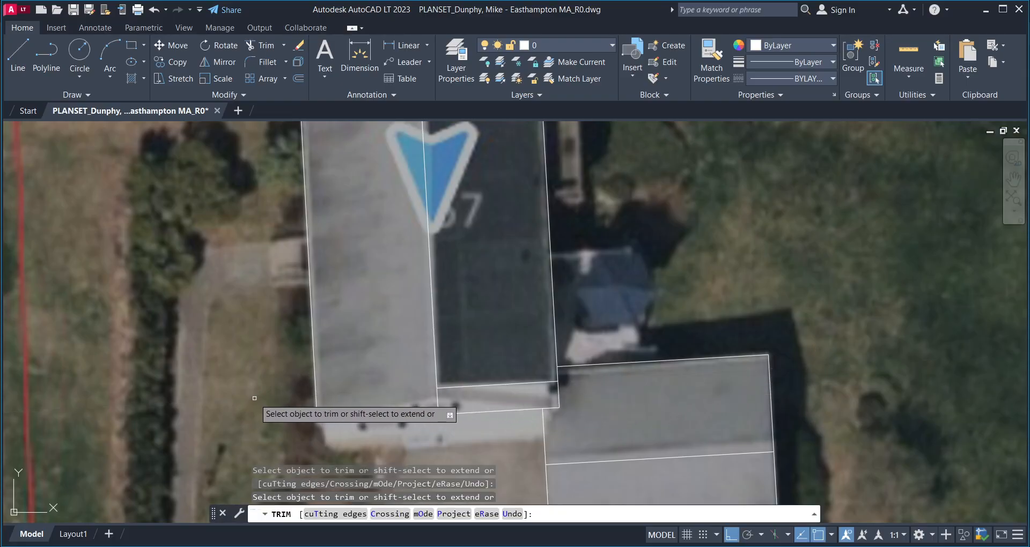
key("Escape")
scroll(254, 398, "down", 2)
middle_click_drag(261, 400, 254, 396)
scroll(279, 396, "up", 2)
middle_click_drag(411, 393, 420, 391)
middle_click_drag(428, 335, 443, 449)
scroll(386, 208, "up", 2)
mouse_move(389, 204)
middle_mouse_down()
mouse_move(386, 292)
mouse_move(389, 308)
mouse_move(410, 304)
mouse_move(402, 323)
middle_mouse_up()
scroll(405, 316, "down", 1)
scroll(407, 313, "up", 2)
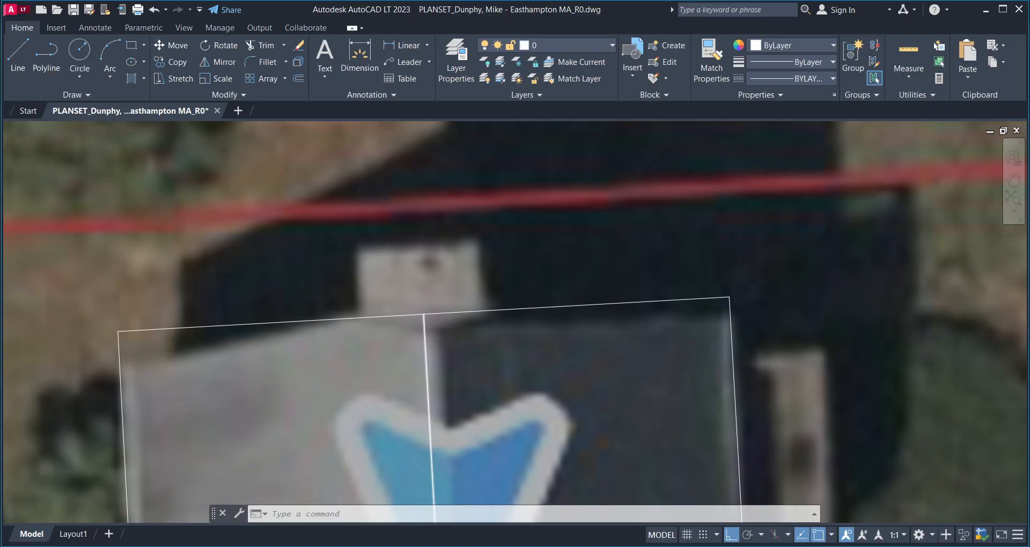
- Place a 45° construction line through the roof's upper edge beside the chimney
type("xl")
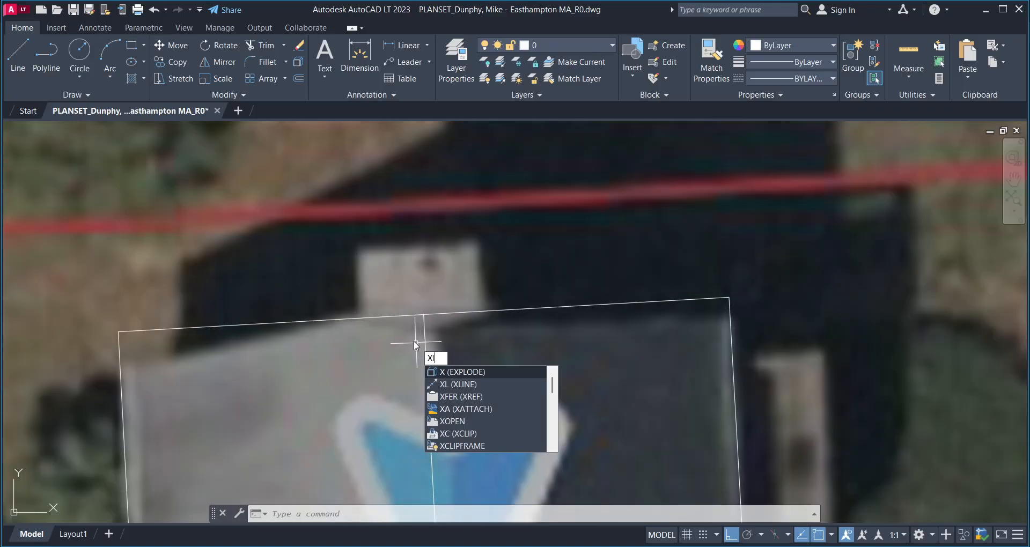
key("Return")
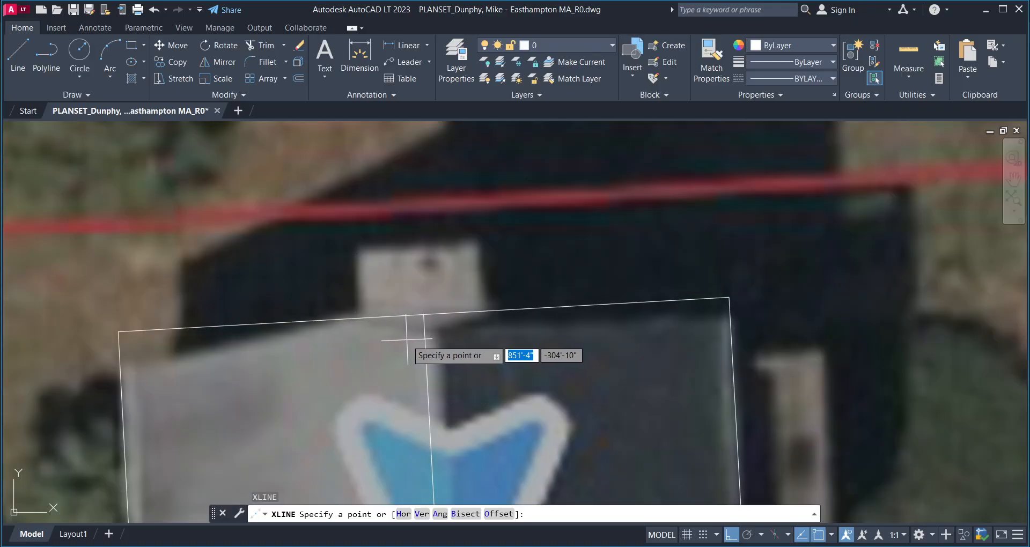
key("Return")
type("45")
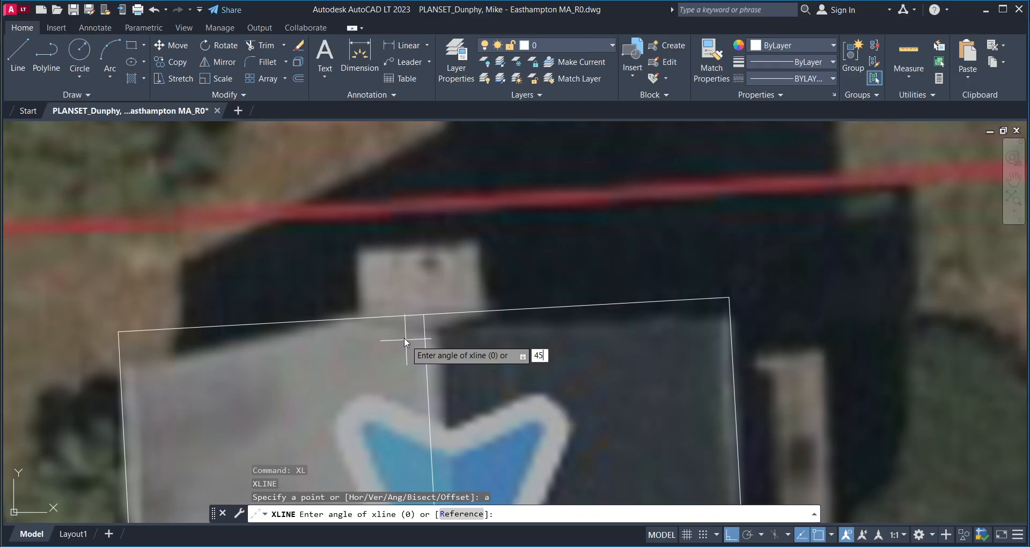
key("Return")
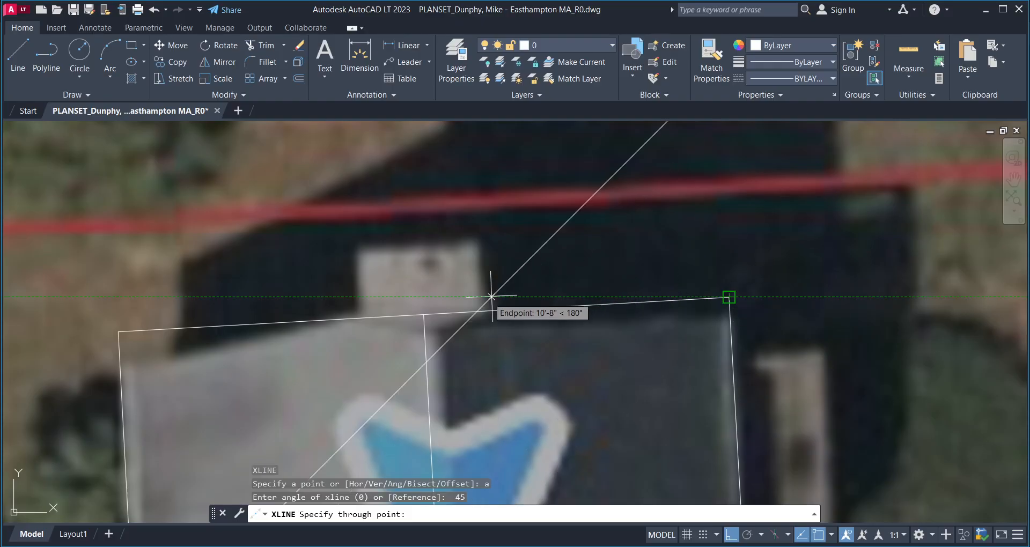
middle_click_drag(503, 276, 530, 304)
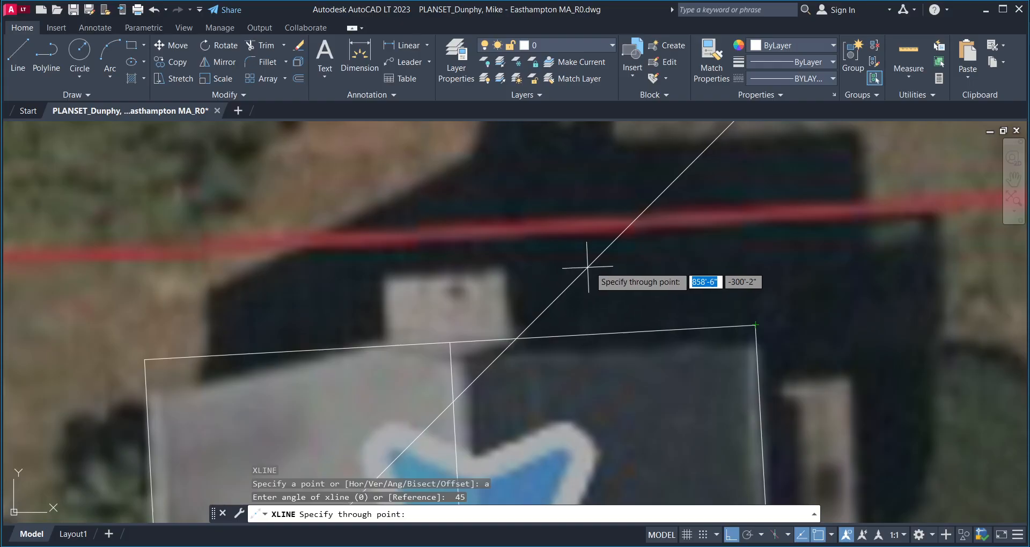
middle_click_drag(594, 265, 584, 298)
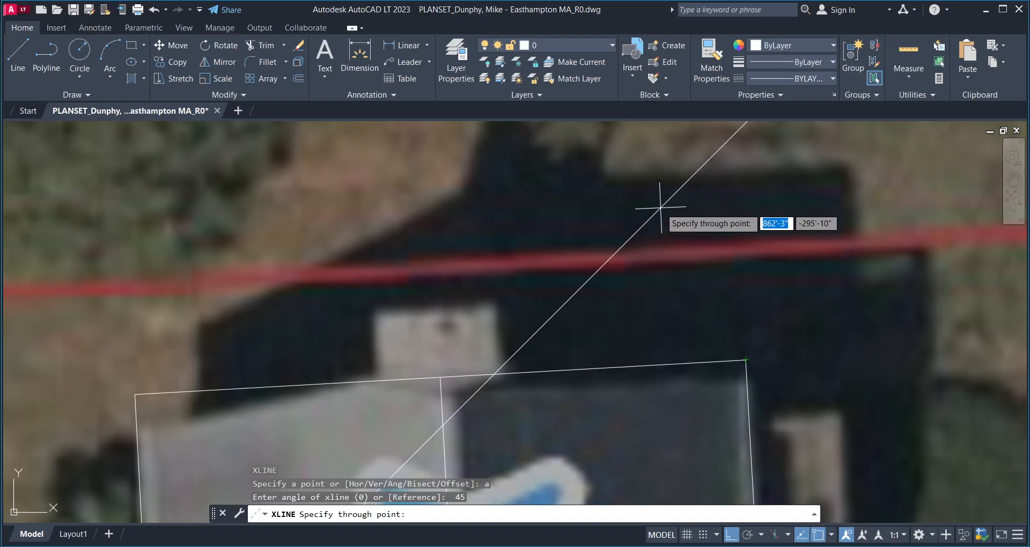
scroll(665, 202, "down", 4)
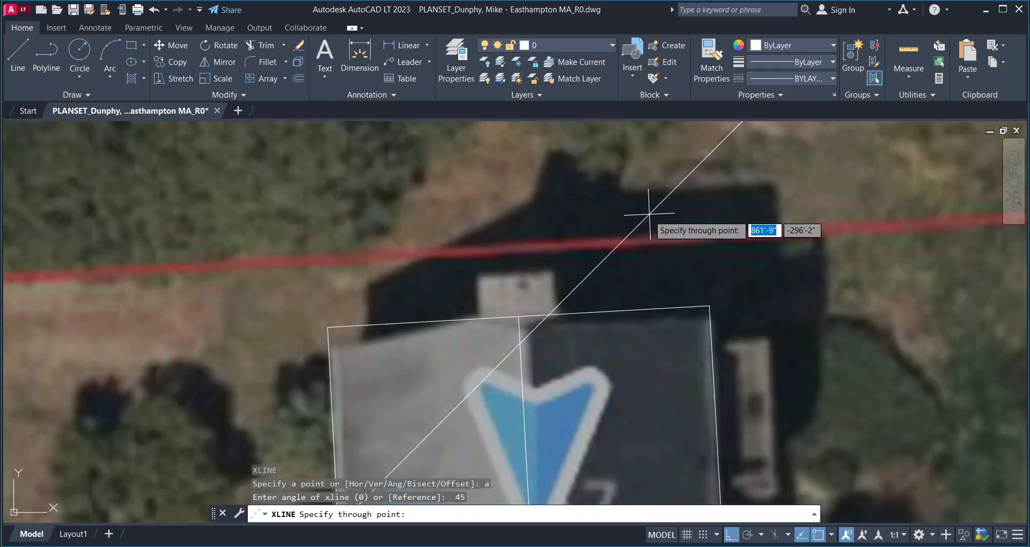
scroll(663, 201, "up", 2)
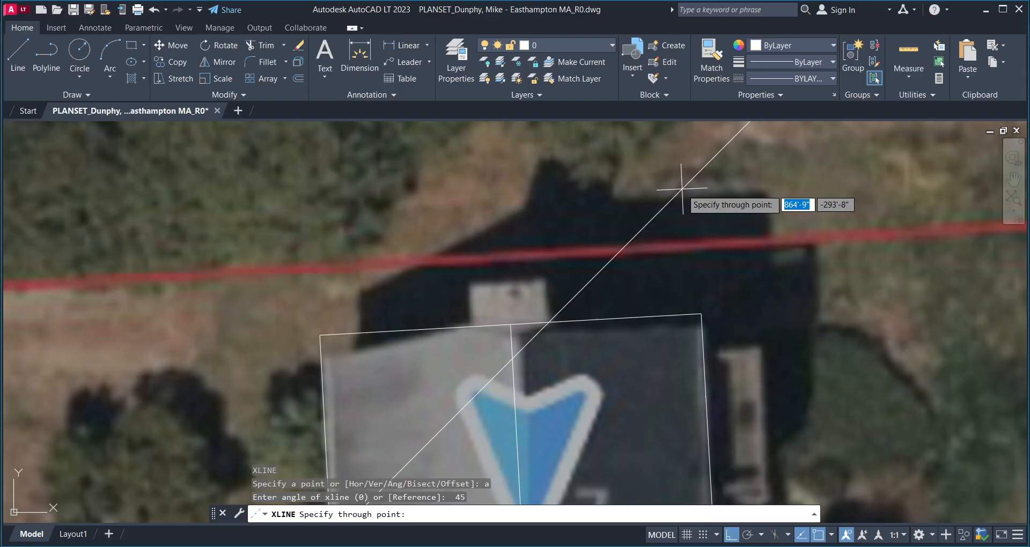
left_click(681, 185)
- Trim the 45° line and ridge so a short hip runs from ridge to upper roof edge
key("Return")
mouse_move(539, 314)
middle_mouse_down()
mouse_move(484, 359)
mouse_move(496, 373)
middle_mouse_up()
type("tr")
key("Return")
left_click(527, 352)
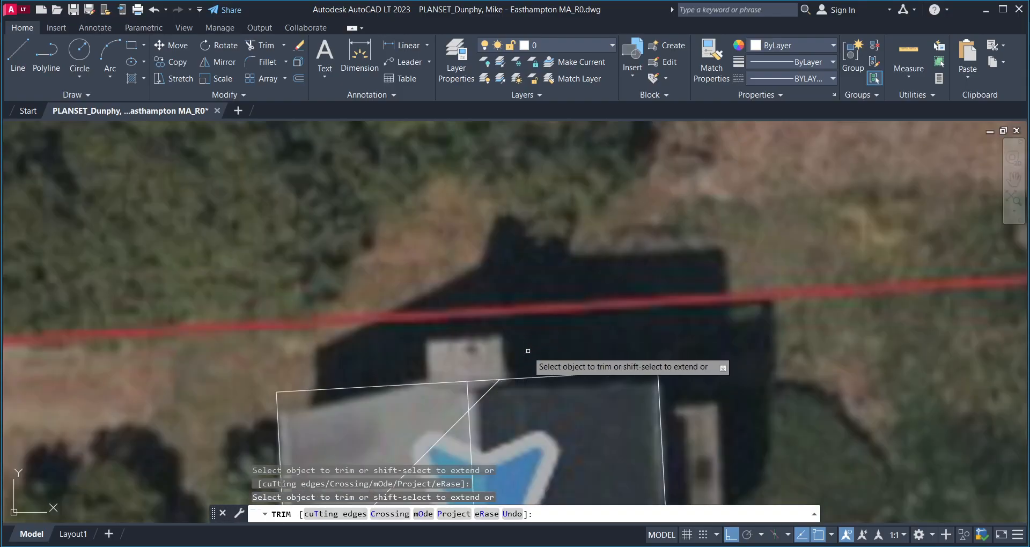
middle_click_drag(477, 411, 491, 375)
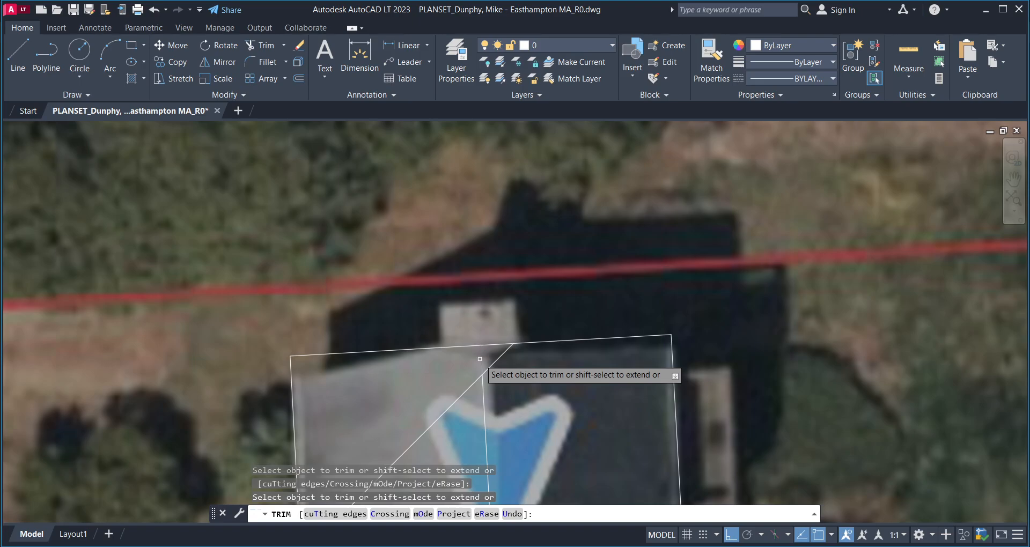
left_click(480, 359)
left_click(464, 356)
key("Escape")
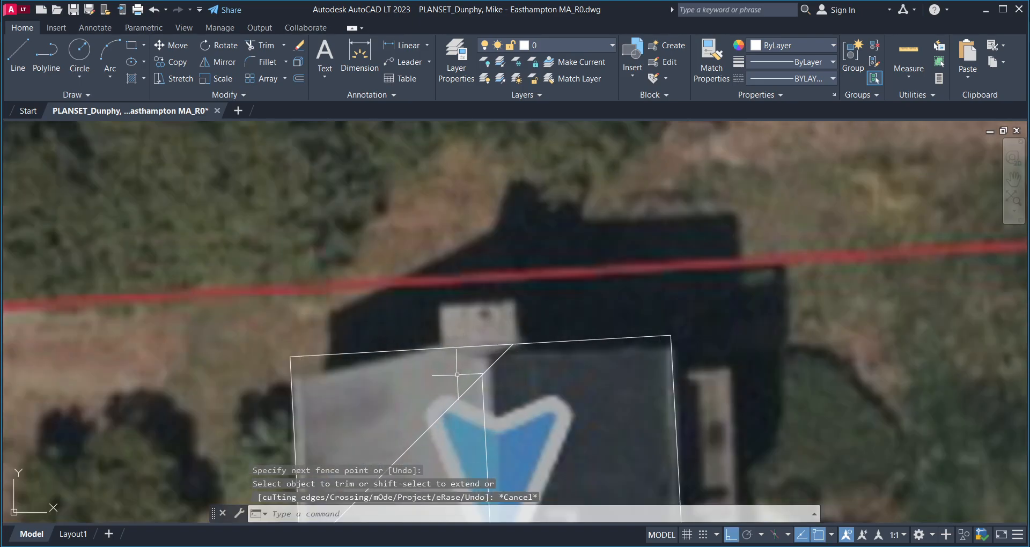
middle_click_drag(445, 396, 469, 369)
key("Return")
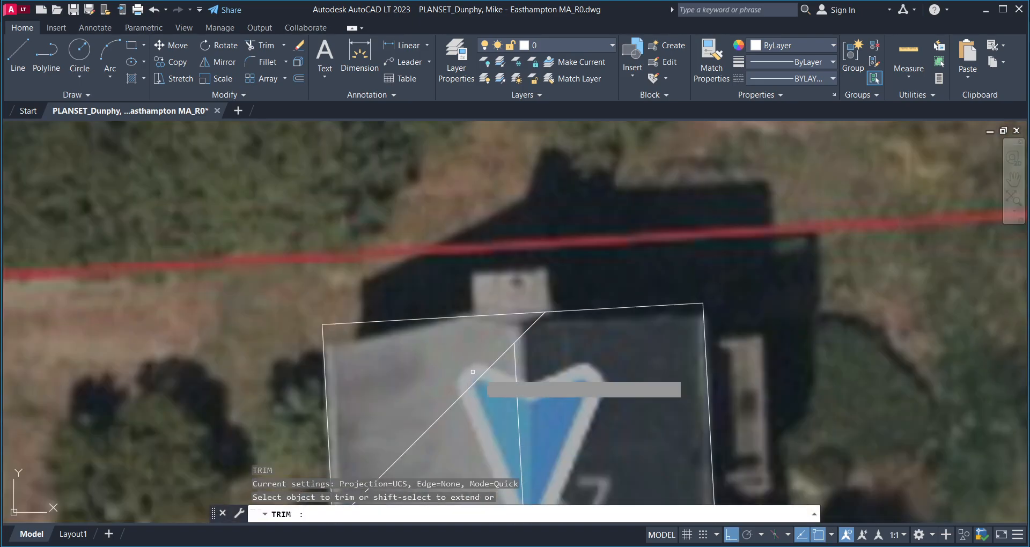
left_click(483, 374)
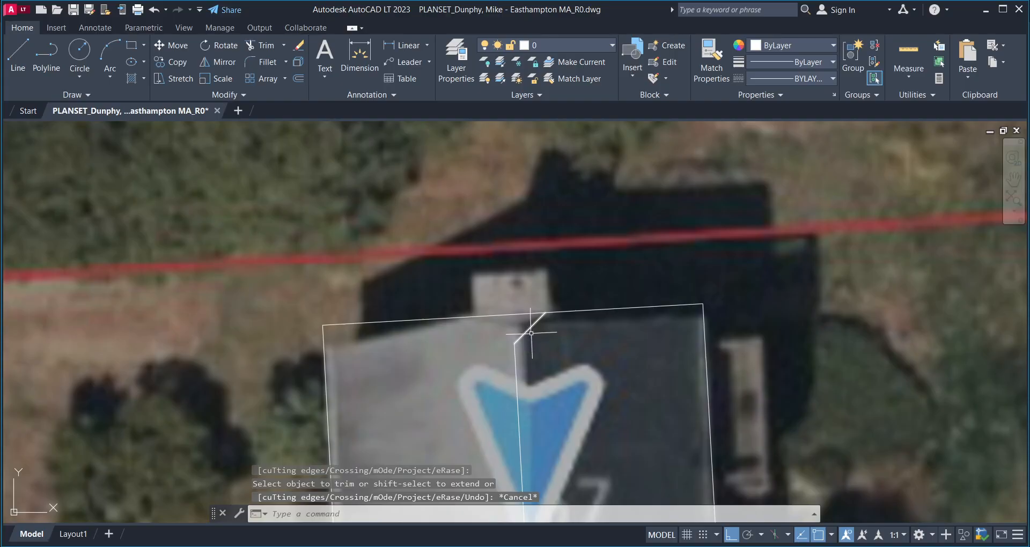
left_click(529, 328)
scroll(515, 352, "up", 5)
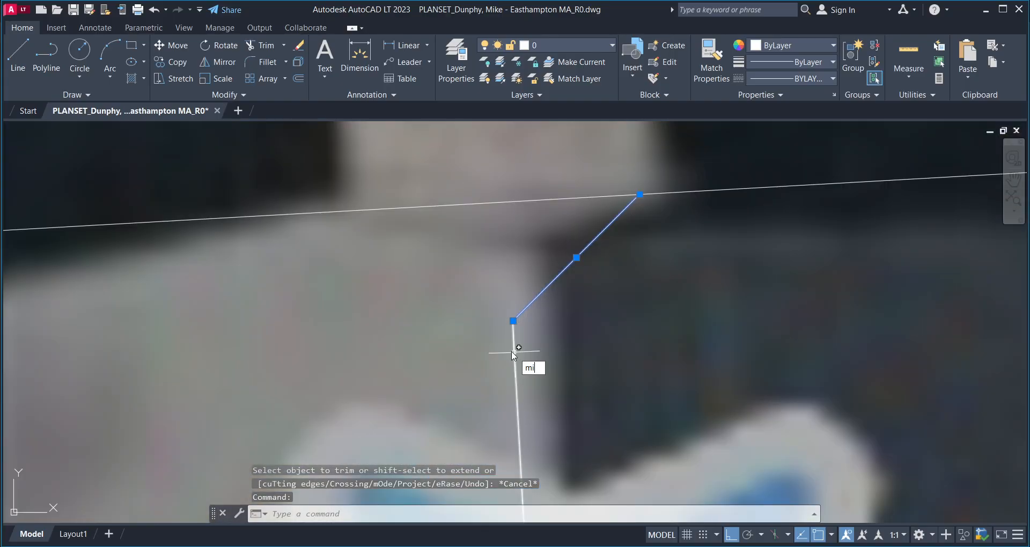
- Mirror the diagonal hip line across the vertical ridge, keeping the original
type("mi")
key("Return")
left_click(512, 321)
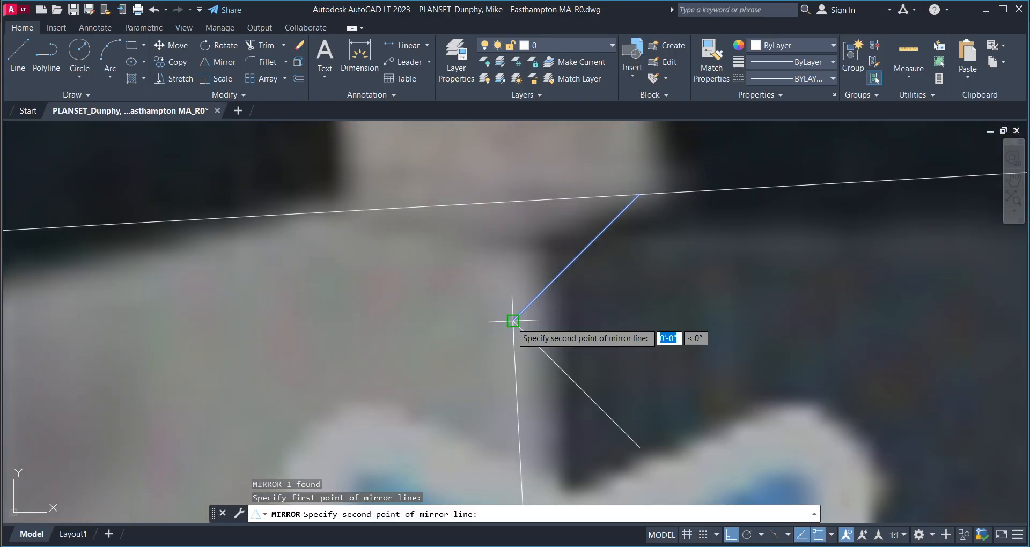
left_click(516, 425)
key("Return")
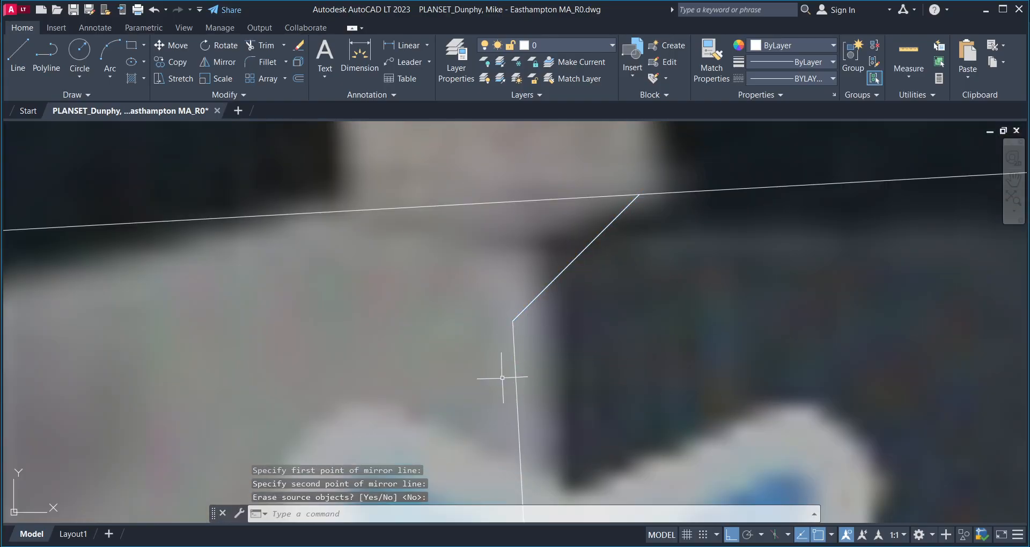
- Re-mirror the diagonal on a different axis, erasing the source, then delete the misplaced lower copy
key("Return")
left_click(536, 297)
key("Return")
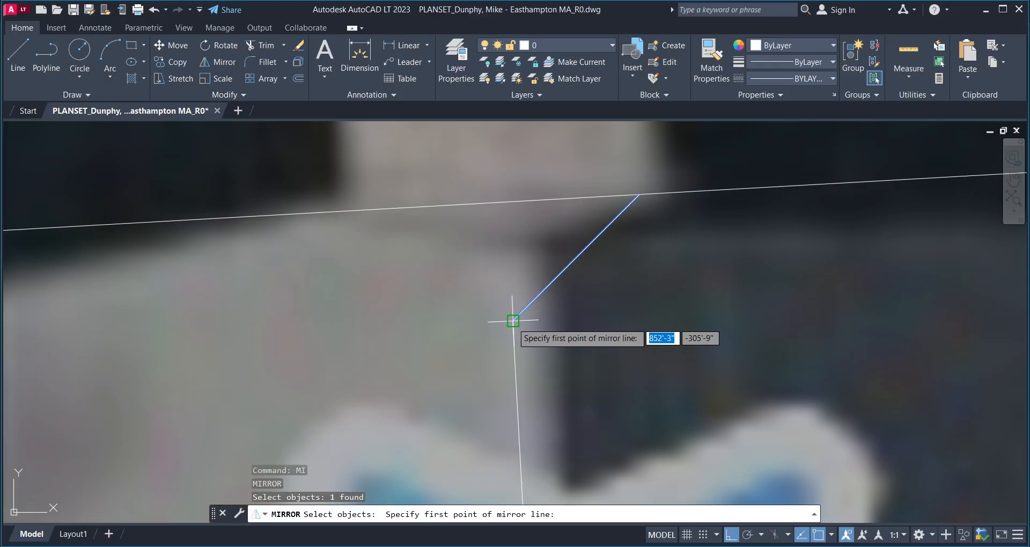
left_click(513, 321)
left_click(615, 415)
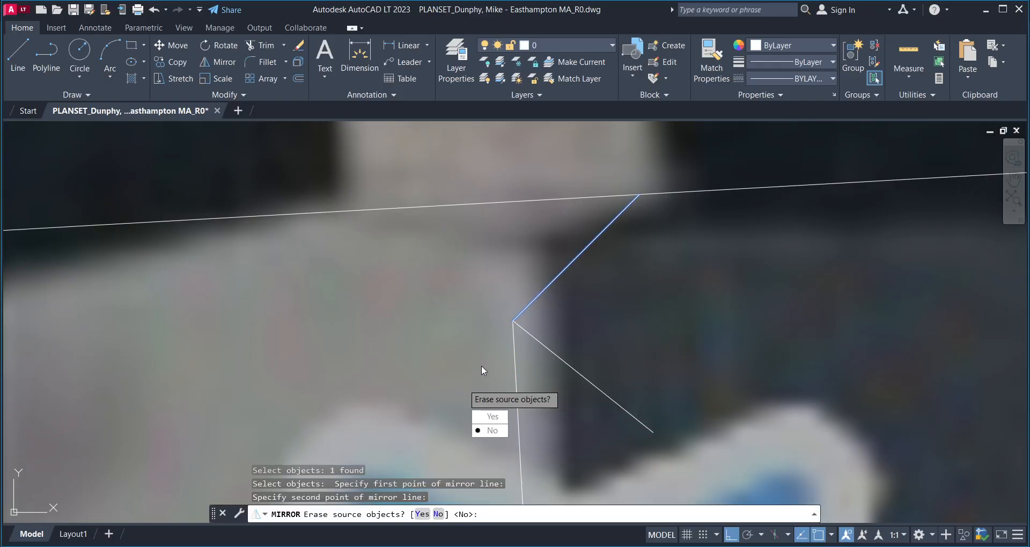
key("Down")
key("Return")
left_click(532, 333)
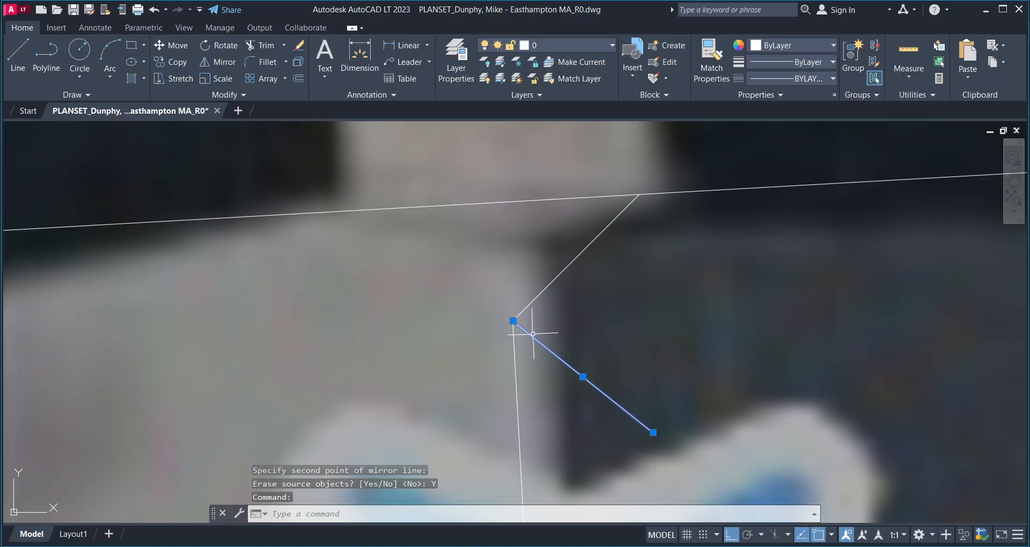
key("Delete")
- Mirror the upper diagonal about the ridge line's lower end, keeping the source, to form the V
left_click(526, 302)
left_click(518, 318)
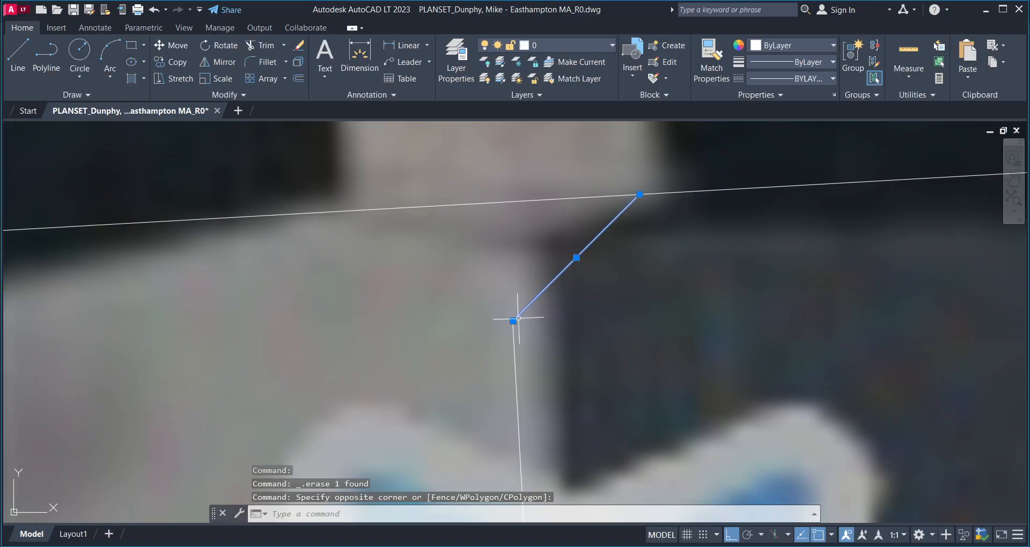
type("mi")
key("Return")
left_click(513, 321)
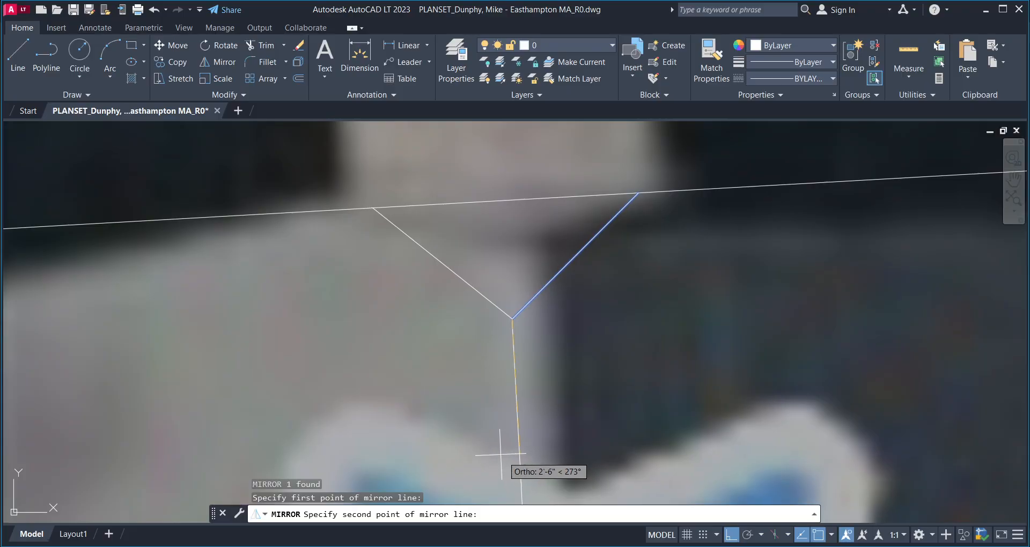
middle_click_drag(506, 448, 515, 354)
left_click(504, 426)
key("Return")
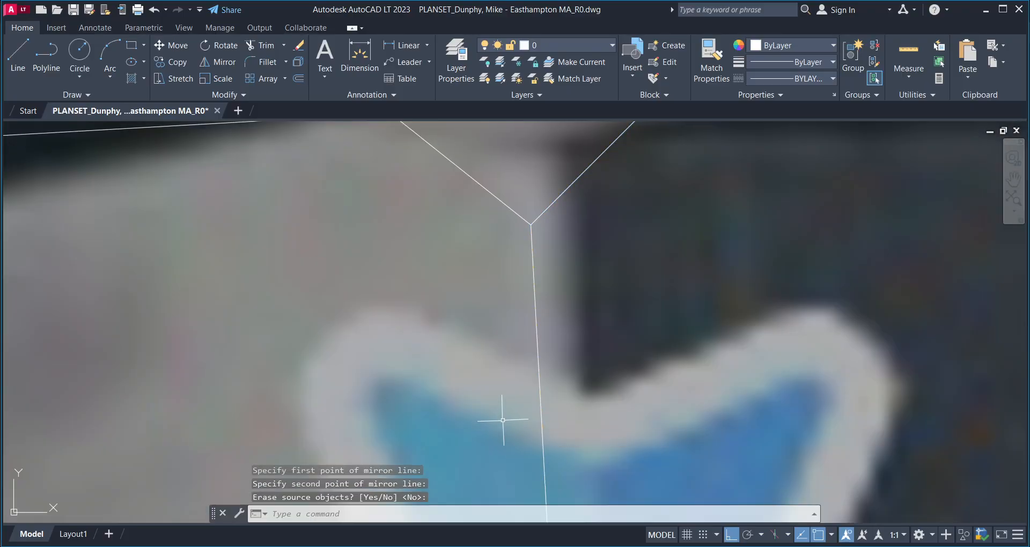
scroll(455, 393, "down", 2)
scroll(436, 323, "up", 4)
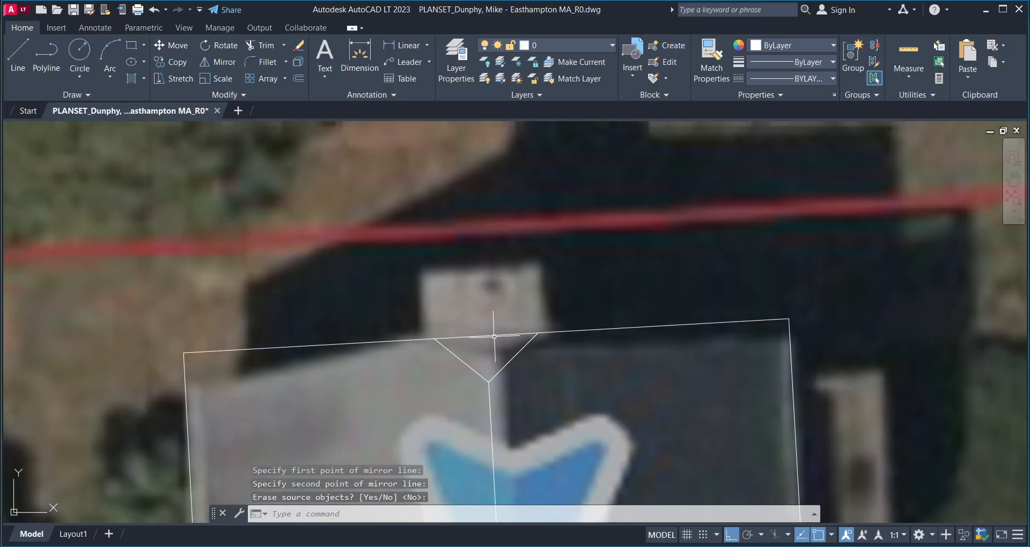
scroll(482, 338, "up", 4)
scroll(461, 354, "down", 4)
scroll(440, 375, "up", 2)
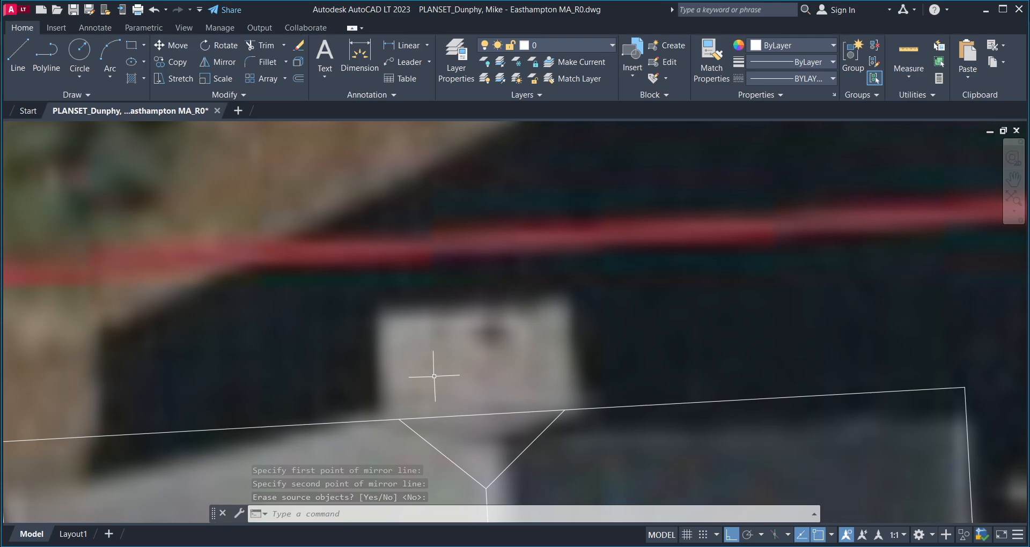
- Cancel a stray LINE command and dismiss the license warning
type("l")
key("Return")
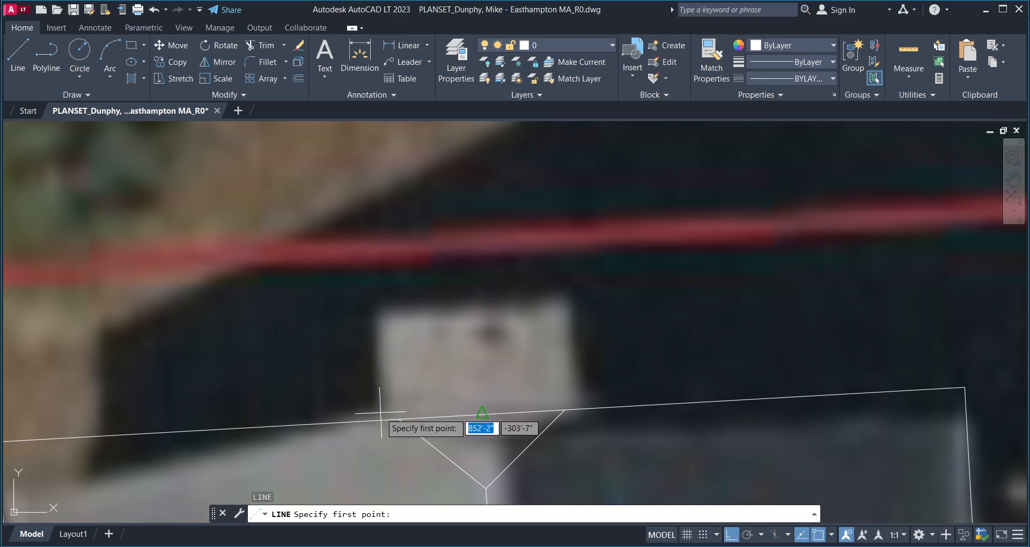
scroll(395, 322, "up", 2)
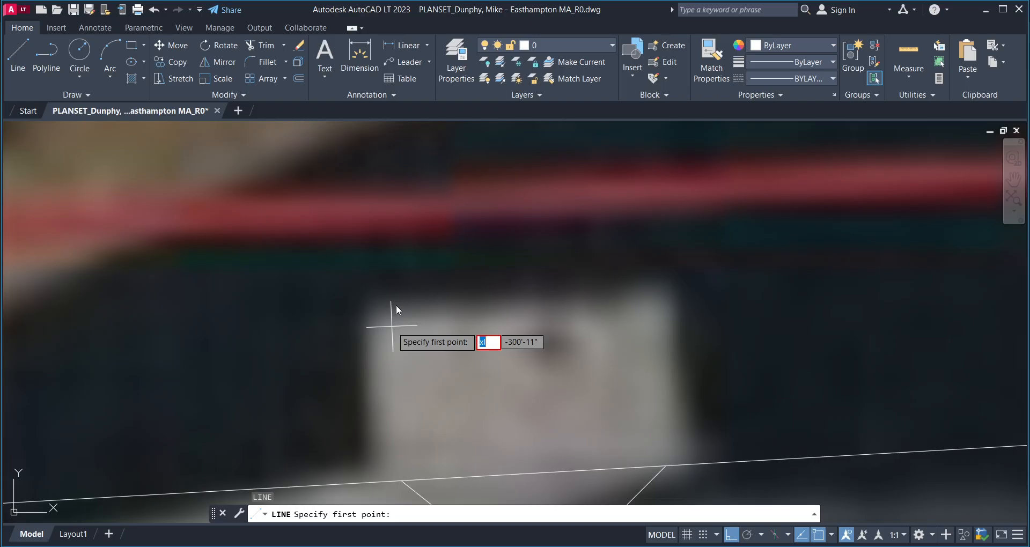
key("Escape")
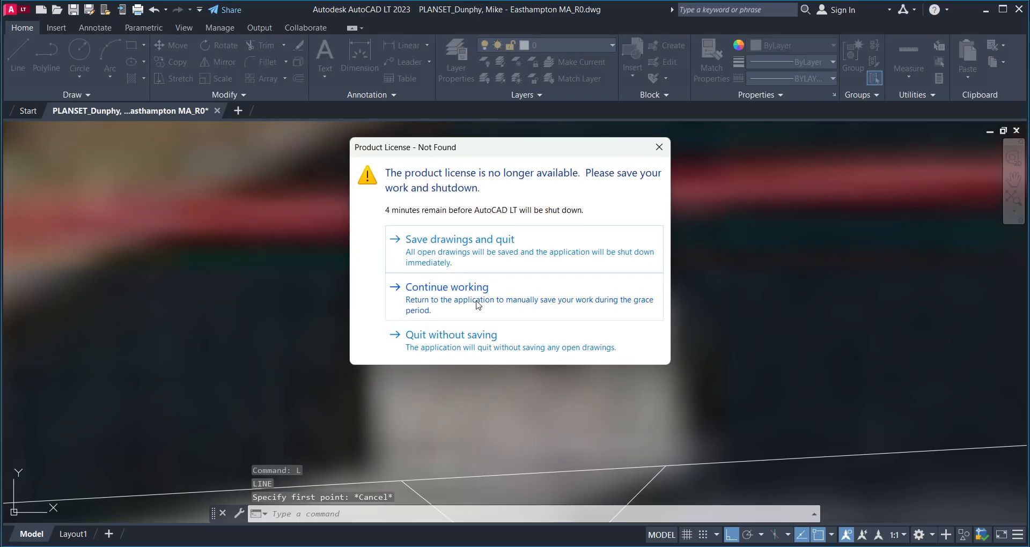
left_click(478, 305)
- Draw XLINE construction lines along the chimney's top edge and right side
type("xl")
key("Return")
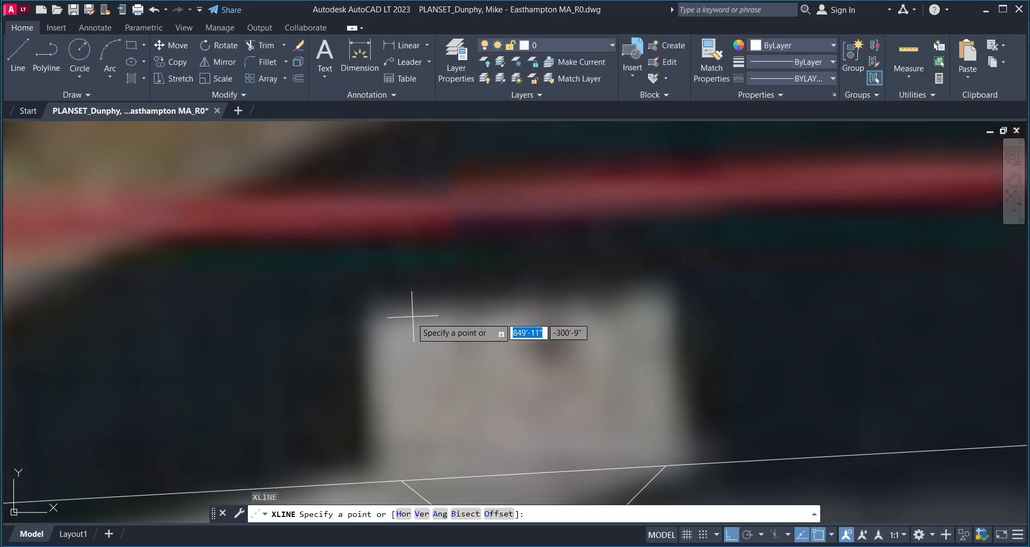
left_click(390, 312)
left_click(653, 284)
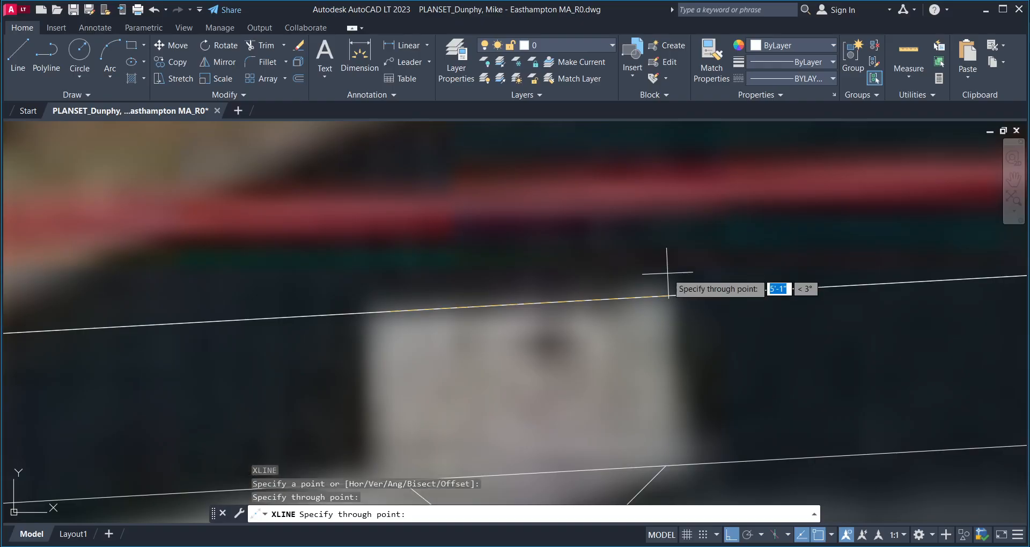
key("Return")
key("Return")
left_click(684, 419)
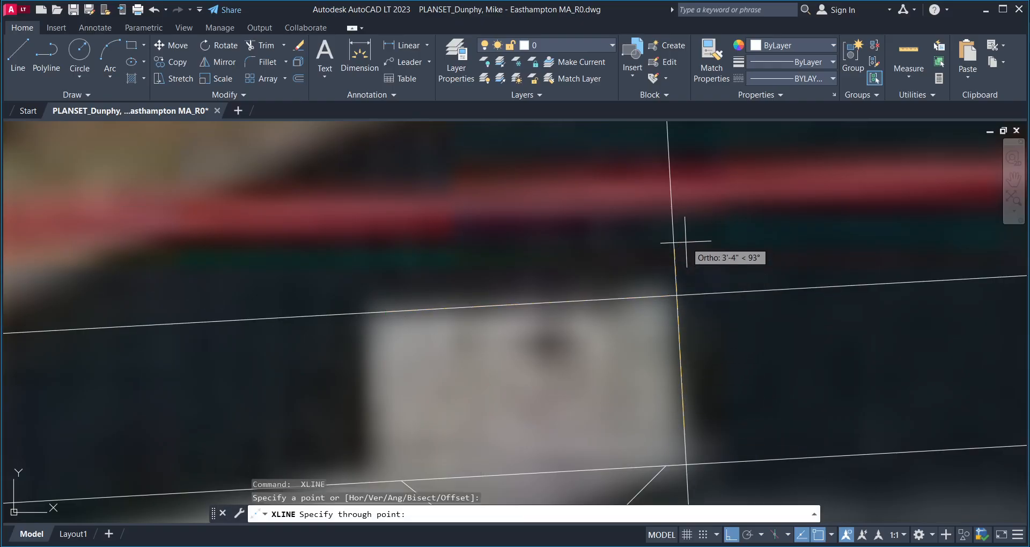
left_click(685, 242)
- Add an XLINE construction line up the chimney's left side
key("Return")
scroll(373, 387, "up", 2)
middle_click_drag(373, 386, 424, 302)
key("Return")
left_click(433, 341)
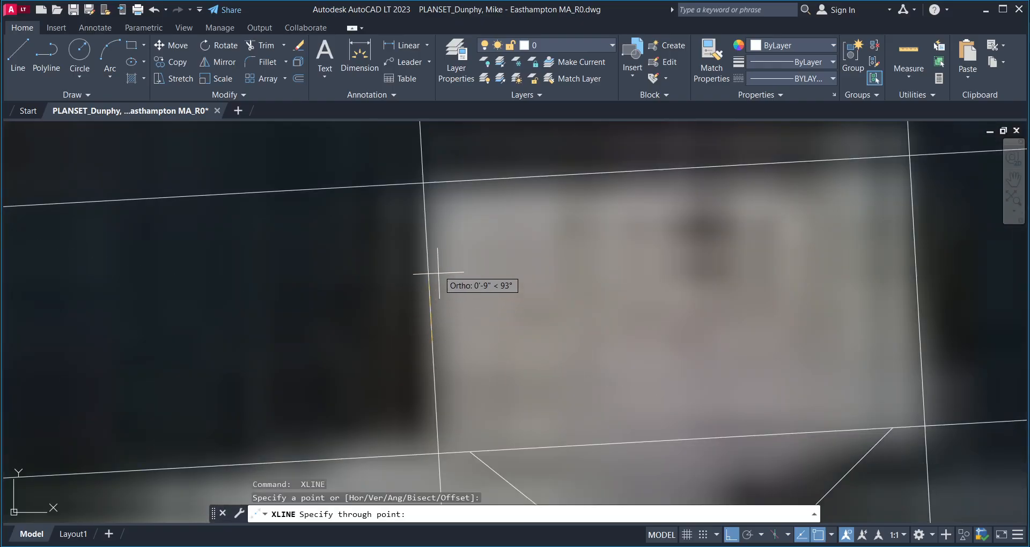
left_click(450, 161)
key("Return")
scroll(473, 361, "down", 4)
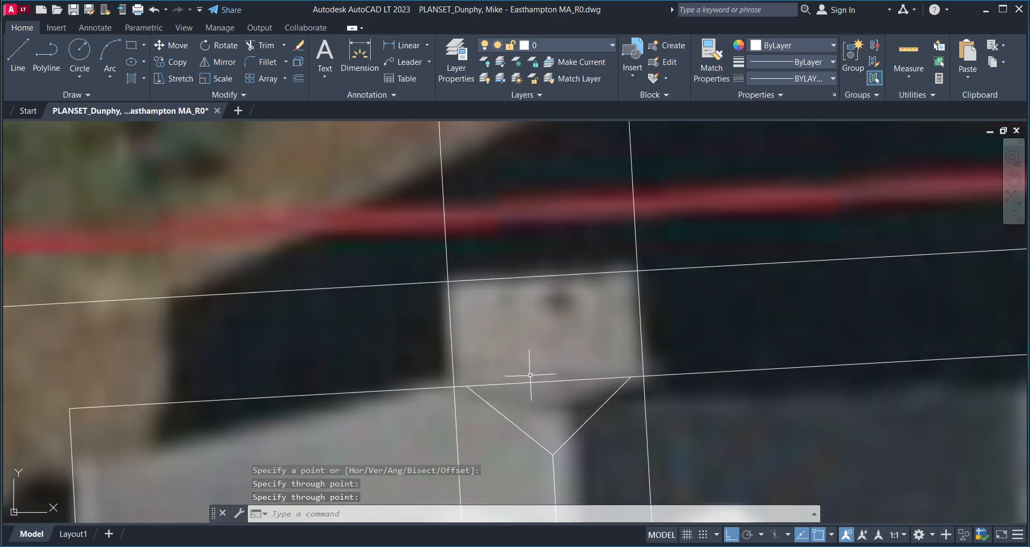
middle_click_drag(530, 375, 486, 407)
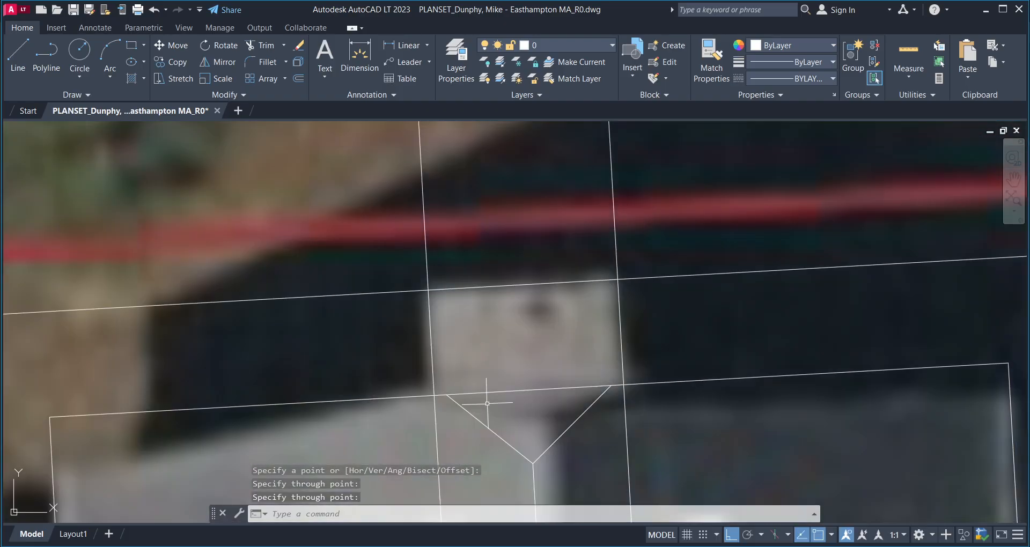
- Fillet the roof edge with the left side, and the left side with the top, into sharp corners
type("f")
key("Return")
left_click(525, 396)
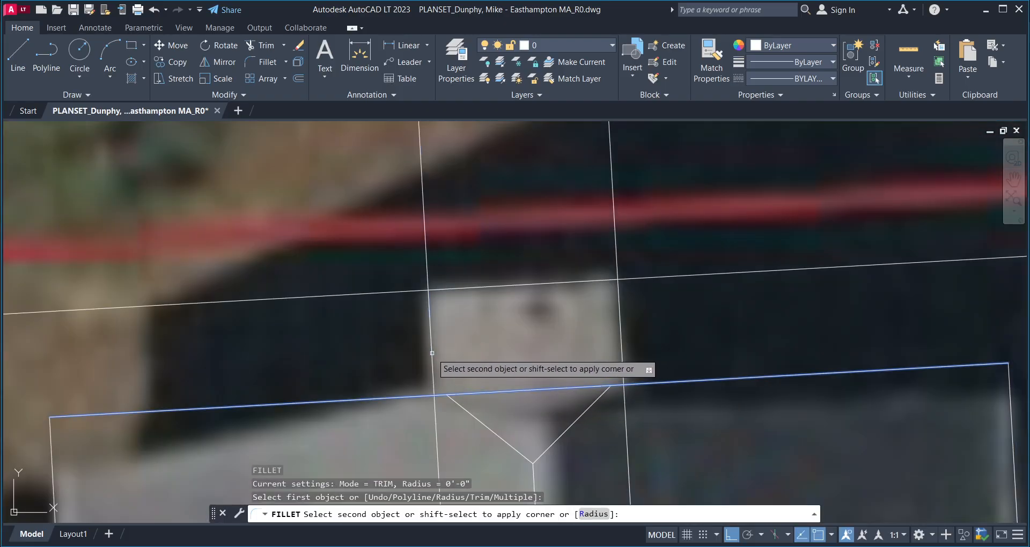
left_click(432, 330)
key("Return")
left_click(429, 330)
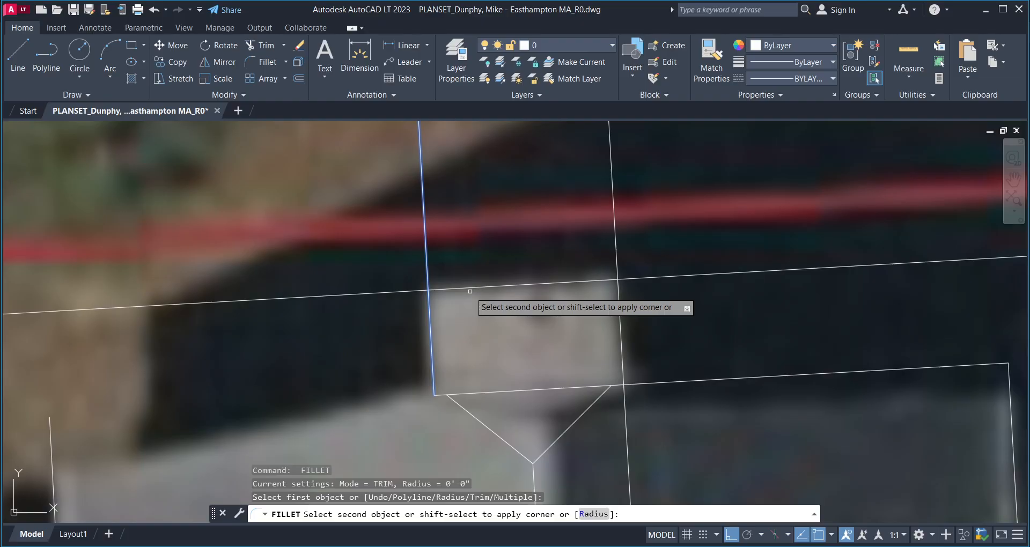
left_click(471, 289)
- Fillet the chimney's top-right and bottom-right corners to close the rectangle
key("Return")
left_click(530, 287)
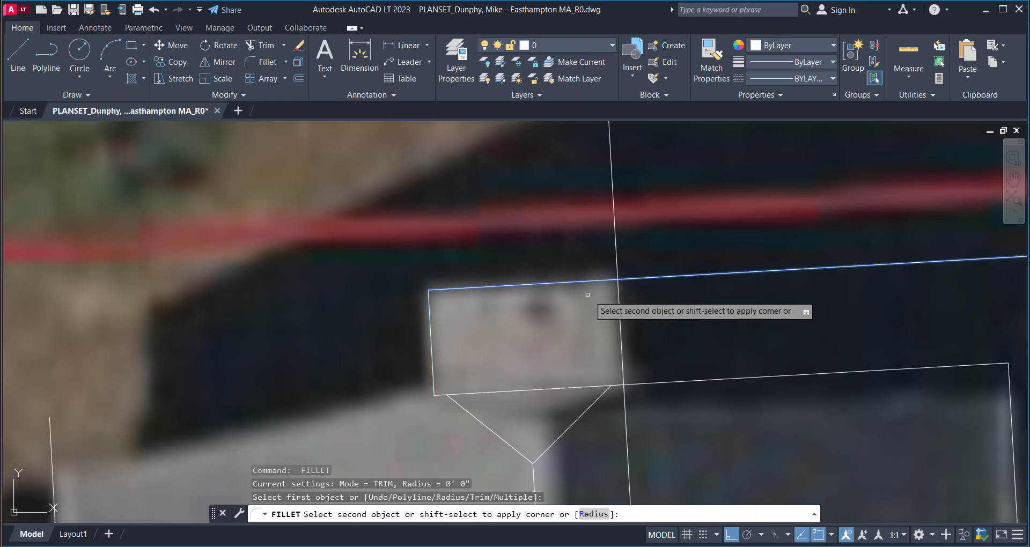
left_click(619, 320)
key("Return")
left_click(616, 360)
left_click(576, 386)
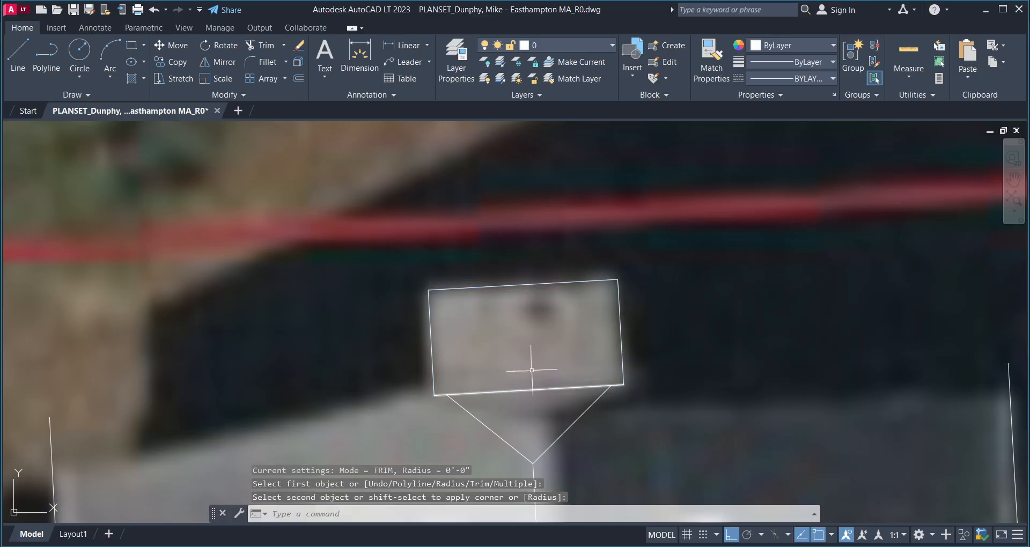
middle_click_drag(454, 358, 447, 368)
key("Escape")
scroll(430, 352, "up", 2)
scroll(388, 368, "down", 6)
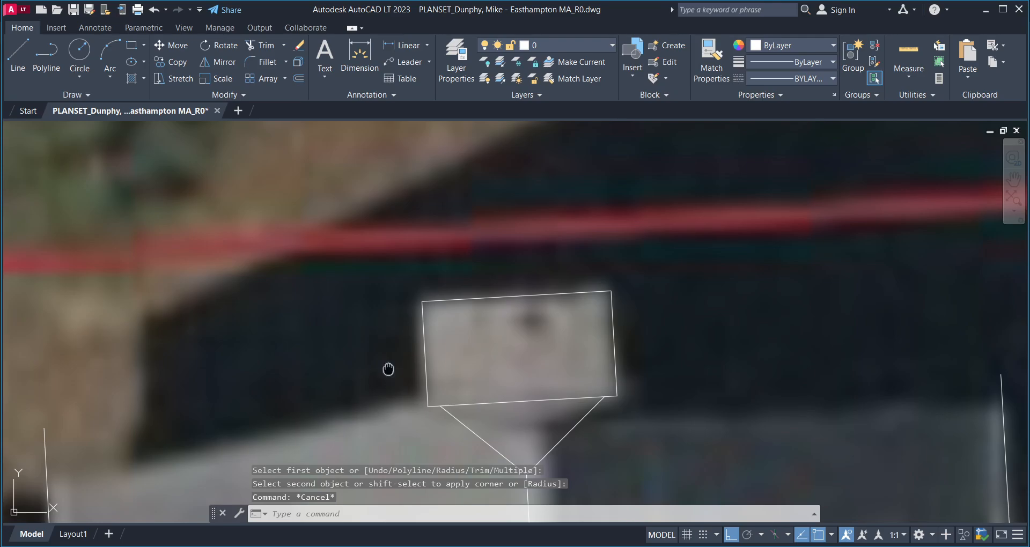
- Draw the roof edge line from the house roof's left corner to its right corner
type("l")
key("Return")
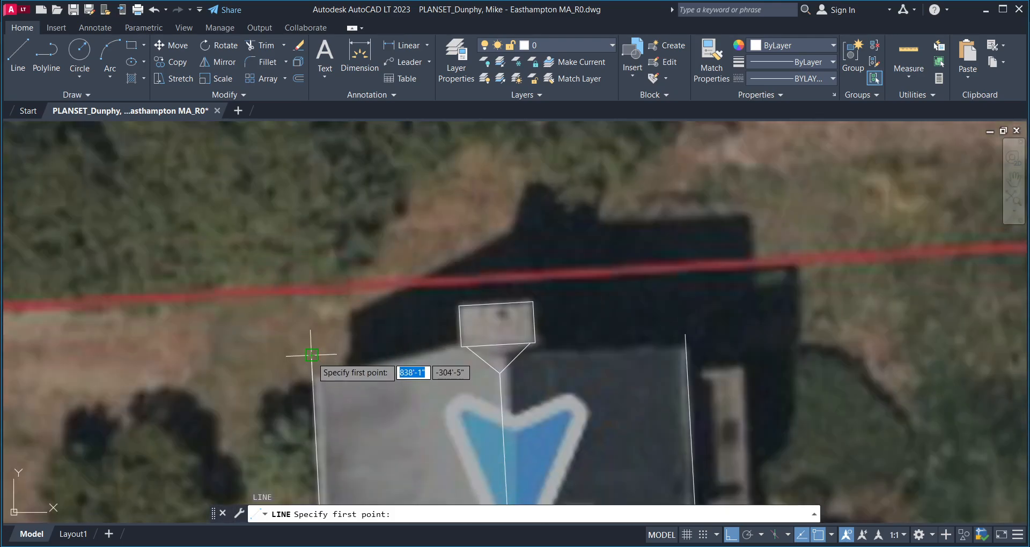
left_click(311, 351)
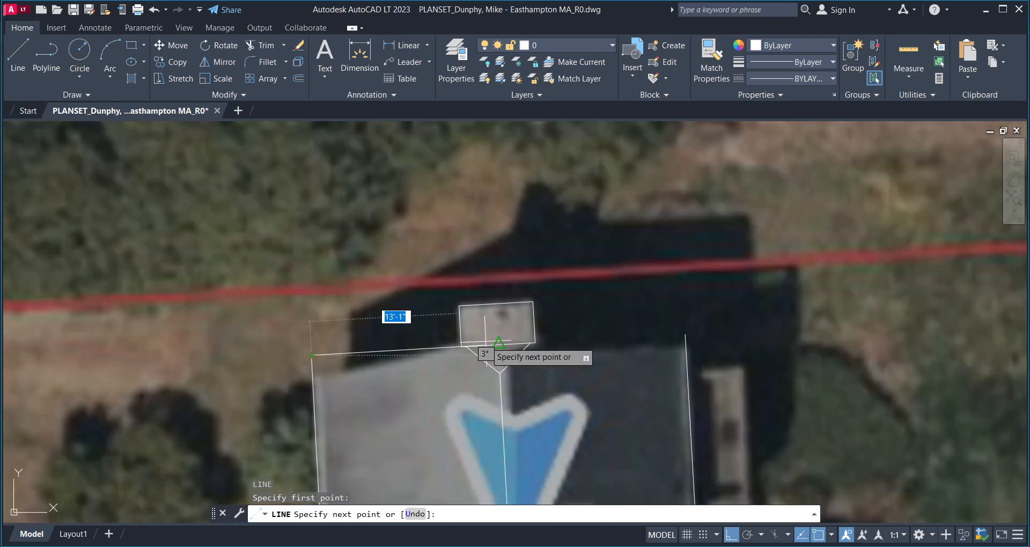
scroll(658, 351, "up", 2)
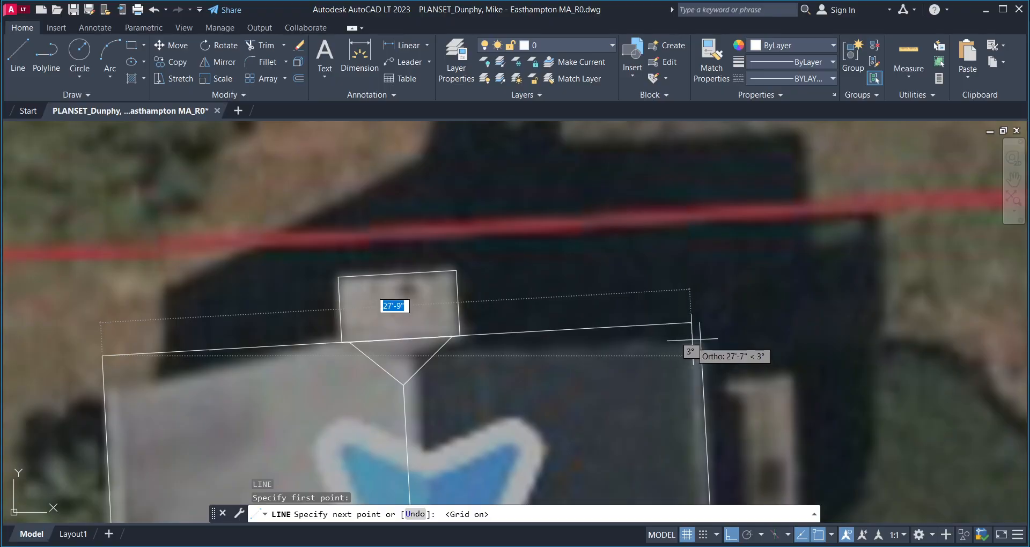
left_click(685, 334)
key("Return")
scroll(375, 350, "up", 2)
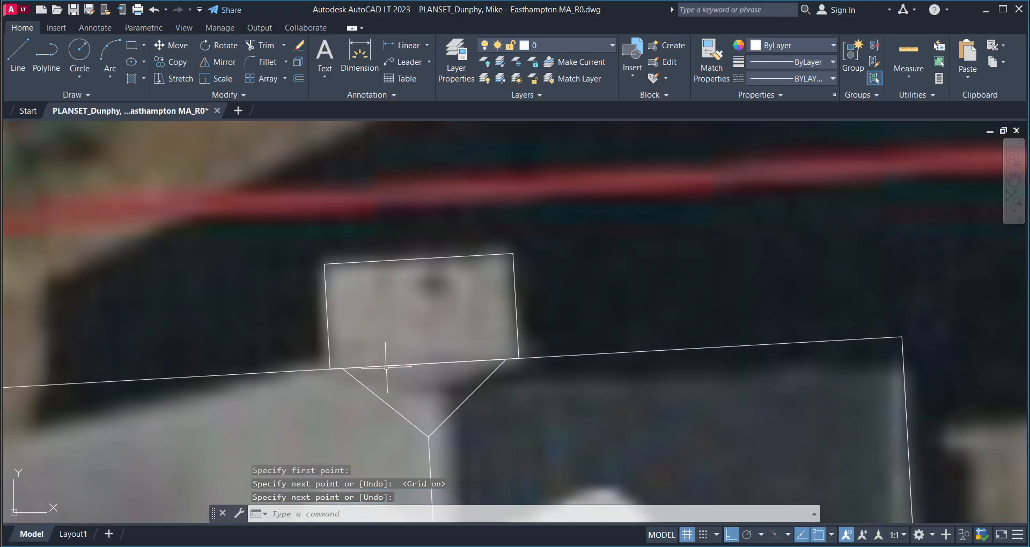
middle_click_drag(400, 320, 395, 354)
- Draw two corner-to-corner diagonals across the chimney rectangle
key("Return")
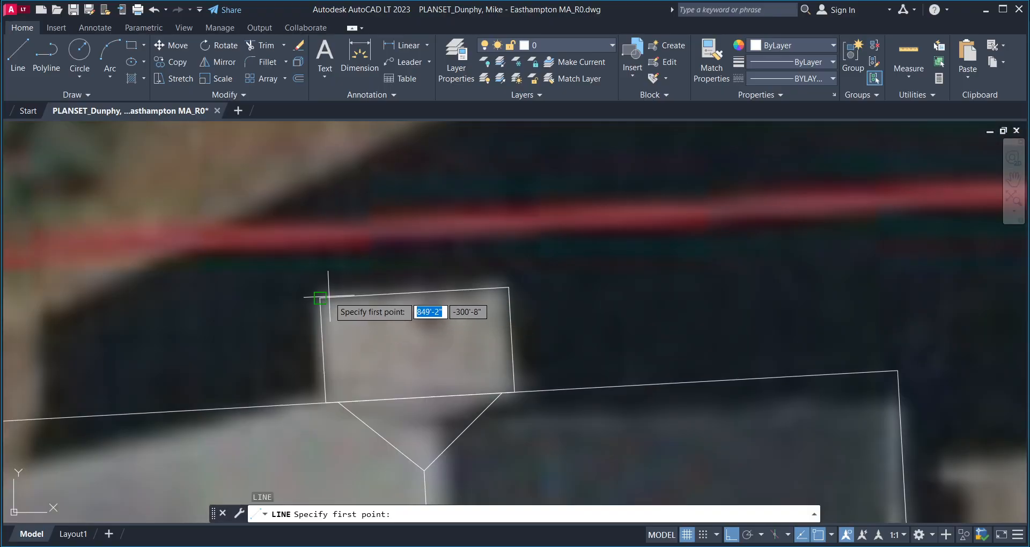
left_click(320, 297)
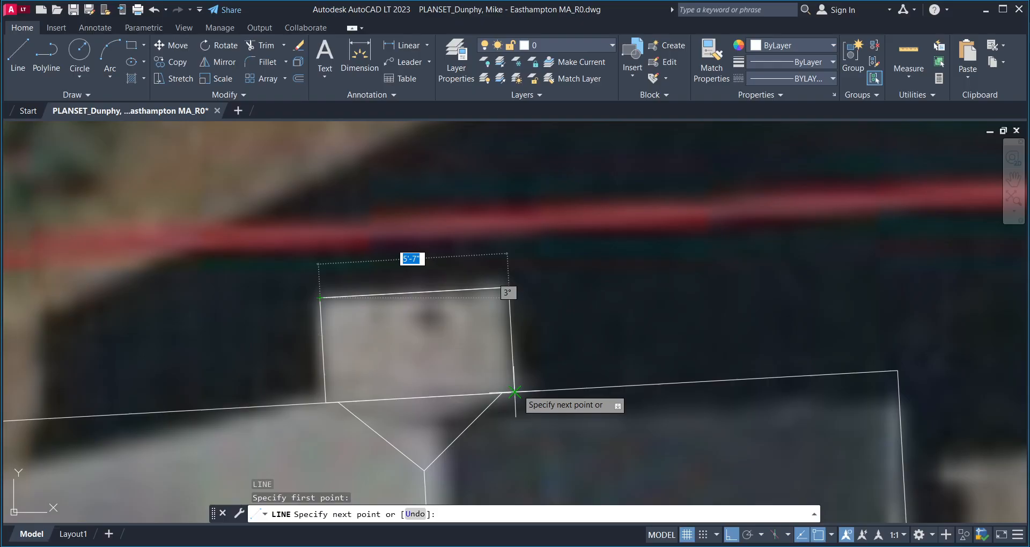
left_click(514, 390)
key("Return")
key("Return")
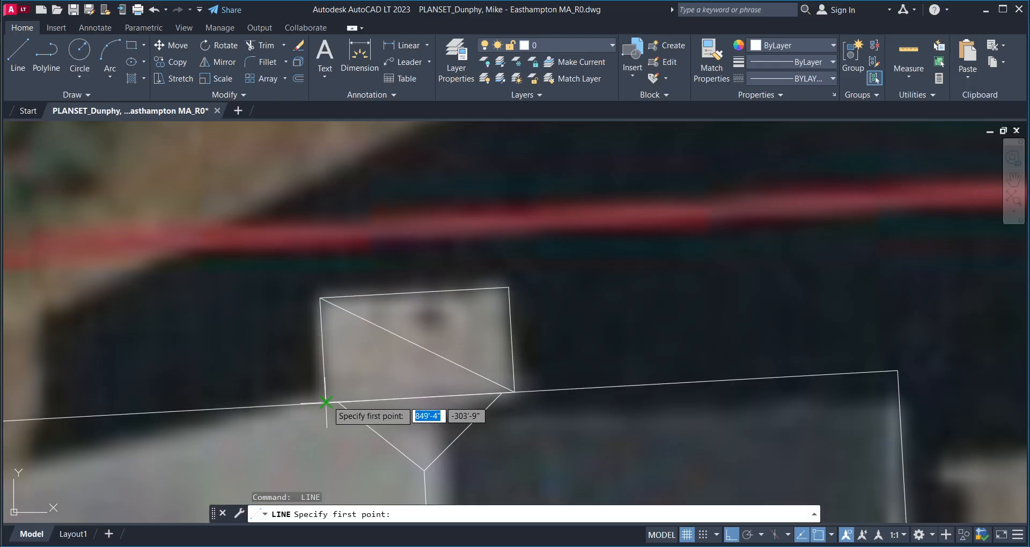
left_click(325, 402)
left_click(508, 287)
- Draw the vent circle centred where the chimney diagonals cross
key("Return")
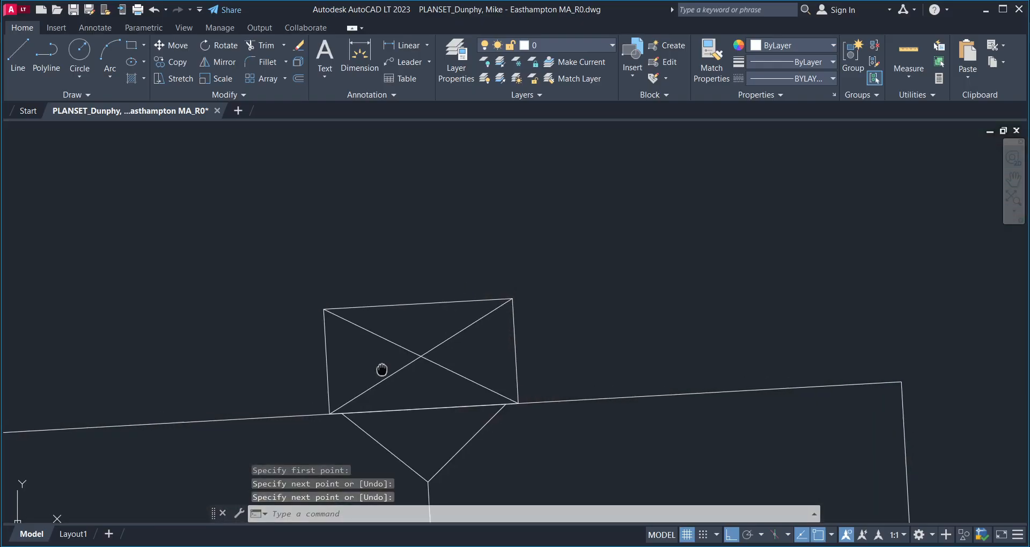
type("c")
- Trim the diagonals inside the circle using TRIM with a fence
key("Return")
scroll(424, 354, "up", 4)
left_click(411, 365)
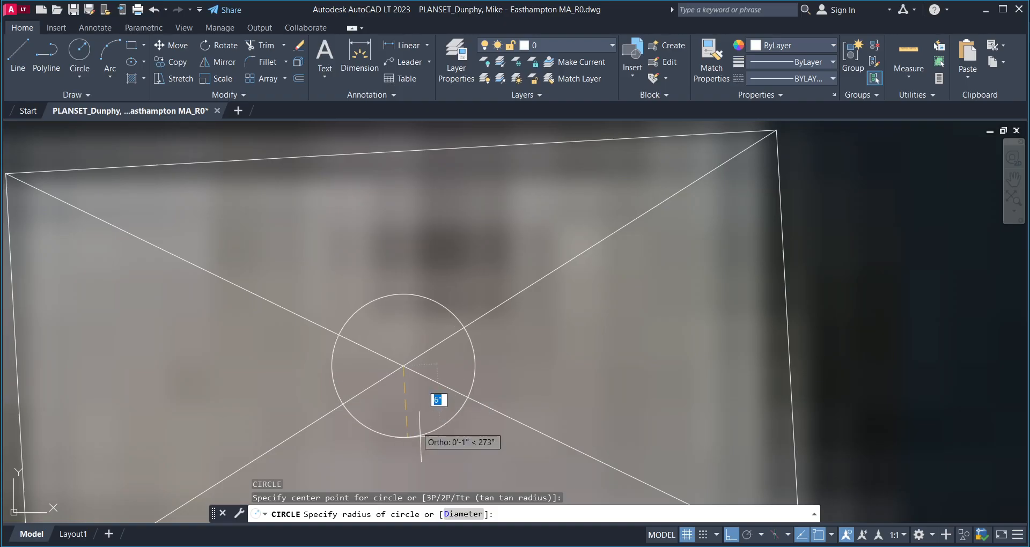
scroll(435, 411, "up", 2)
scroll(441, 345, "down", 2)
middle_click_drag(434, 417, 392, 370)
left_click(469, 379)
type("tr")
key("Return")
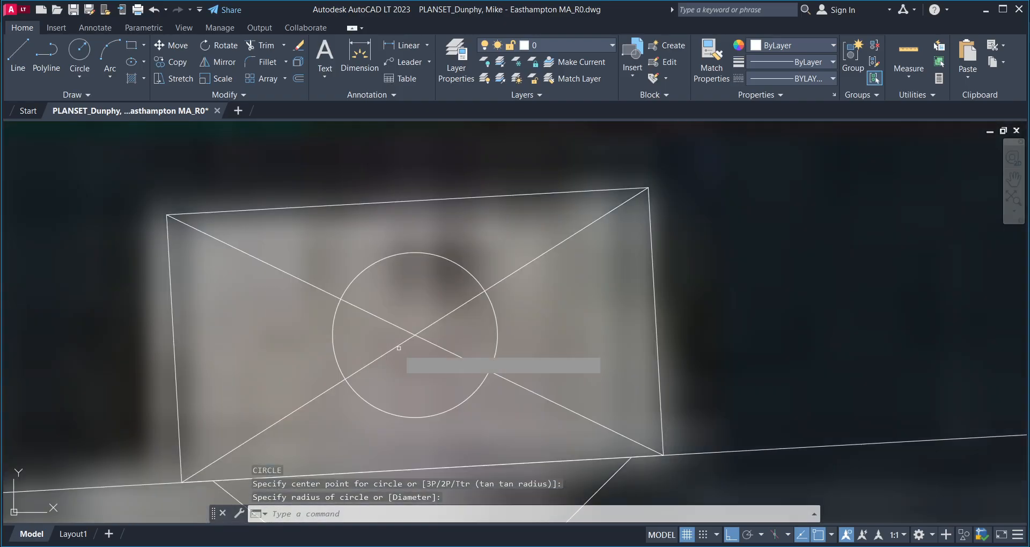
mouse_move(390, 357)
left_mouse_down()
mouse_move(399, 304)
mouse_move(438, 309)
mouse_move(437, 337)
left_mouse_up()
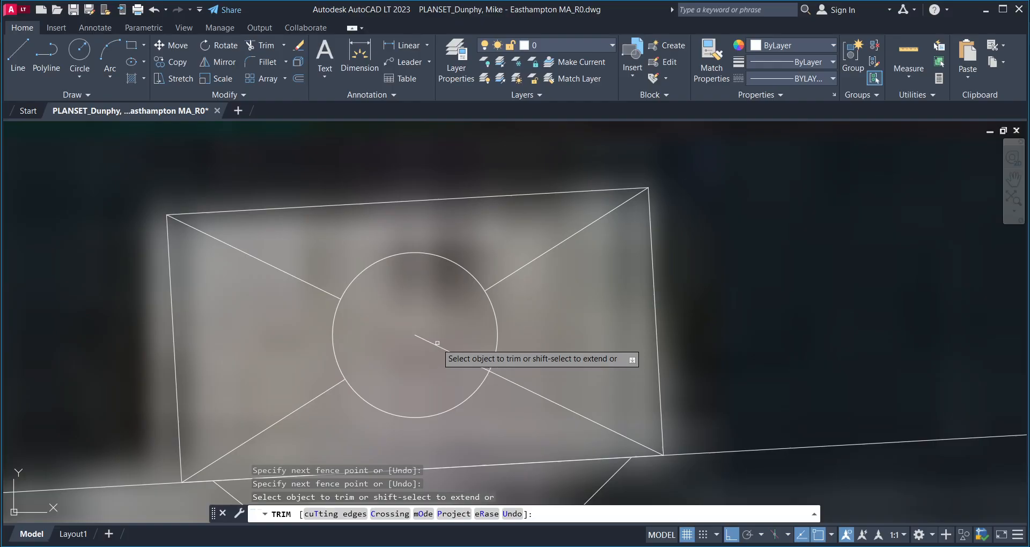
left_click(436, 344)
scroll(424, 337, "down", 8)
scroll(403, 328, "up", 2)
key("Escape")
key("Escape")
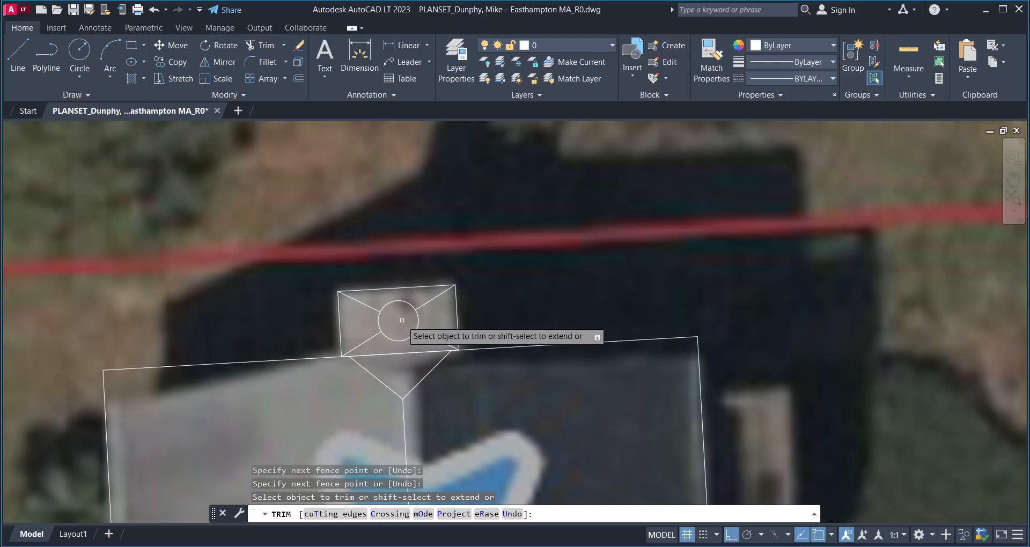
- Window-select the stray diagonal line across the house
scroll(433, 326, "down", 8)
mouse_move(379, 433)
middle_mouse_down()
mouse_move(408, 379)
mouse_move(426, 298)
middle_mouse_up()
left_click(408, 378)
left_click(340, 347)
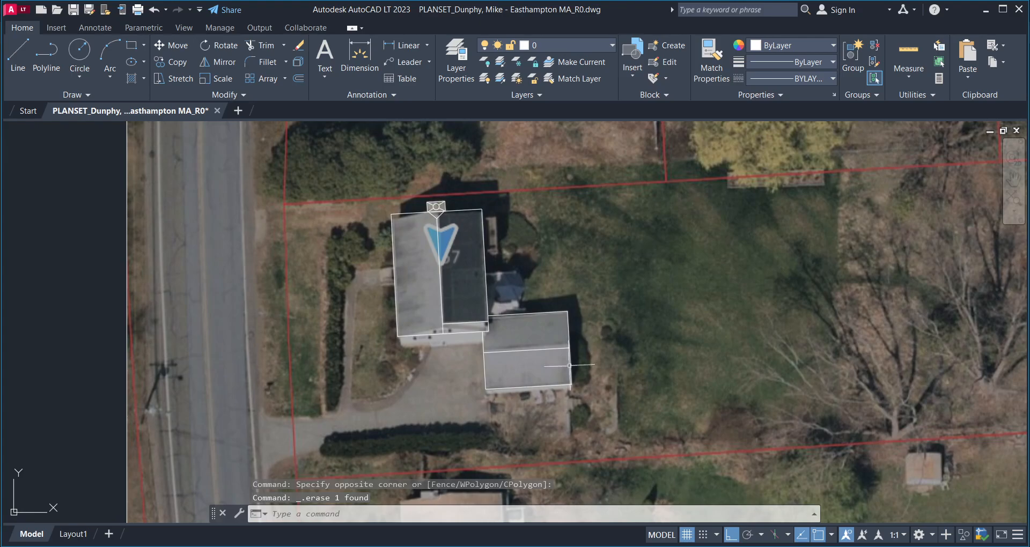
- Switch to the Google Maps satellite view, enable Globe view, and zoom out
left_click(582, 546)
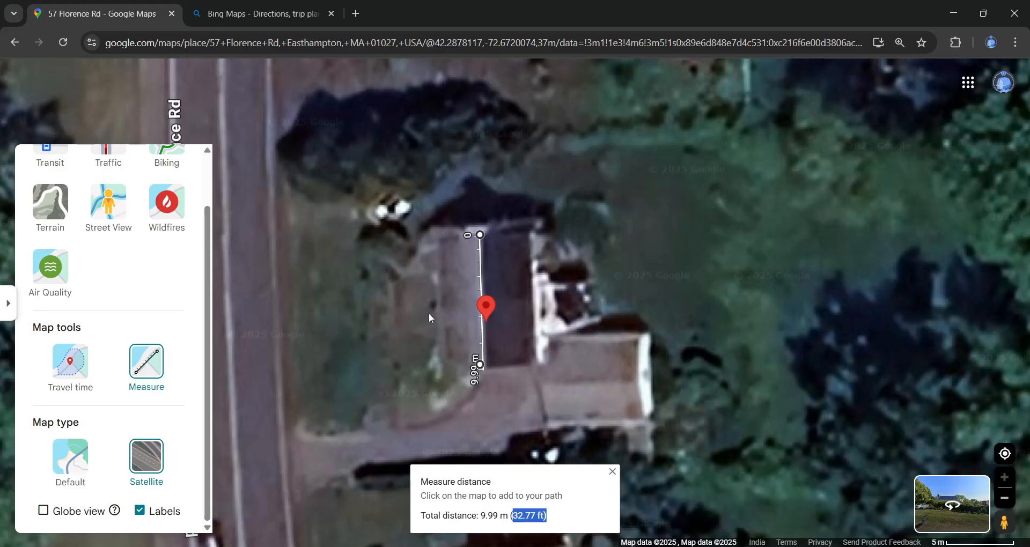
left_click(52, 505)
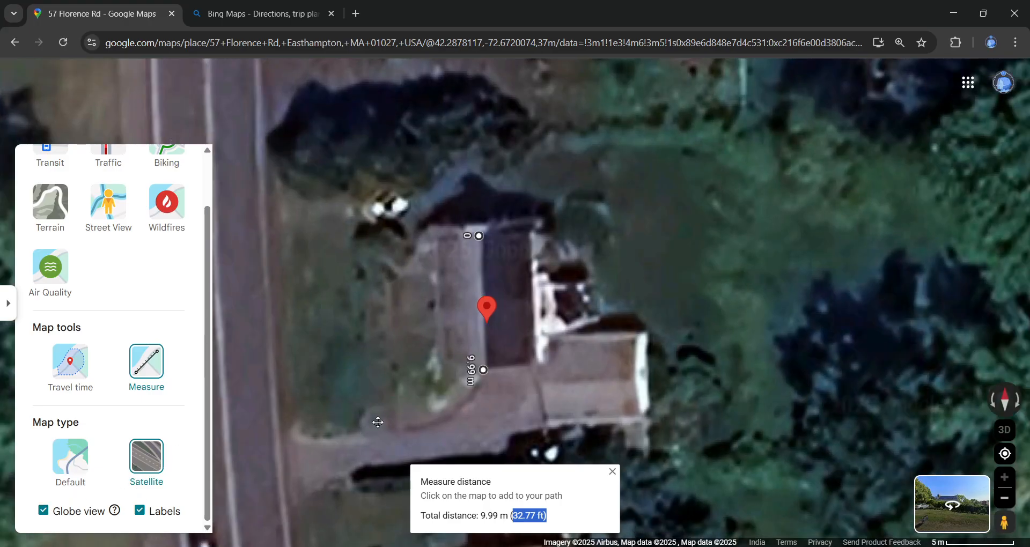
scroll(485, 374, "down", 3)
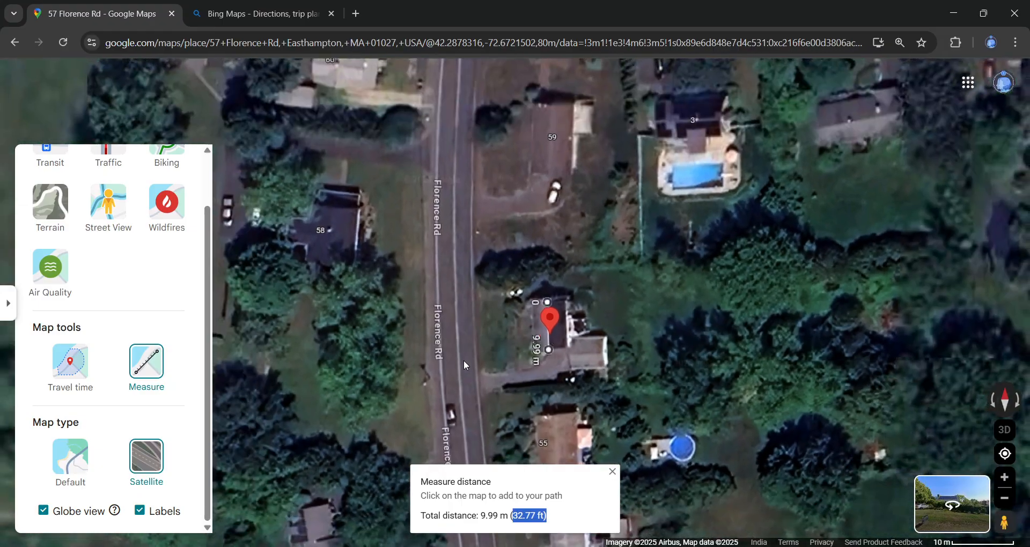
scroll(459, 376, "down", 2)
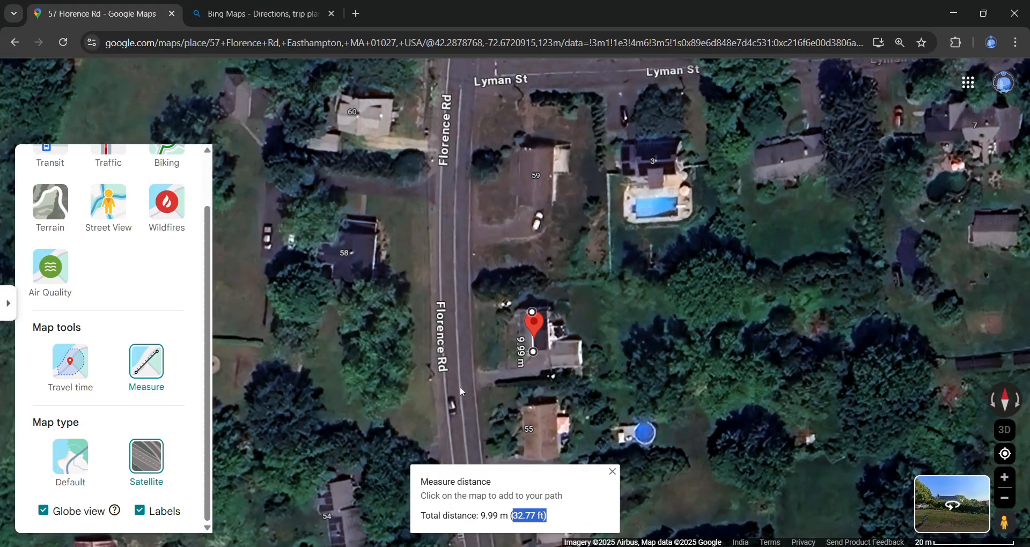
scroll(456, 384, "down", 4)
scroll(447, 373, "up", 3)
left_click_drag(514, 366, 659, 377)
scroll(647, 369, "up", 5)
scroll(647, 370, "down", 3)
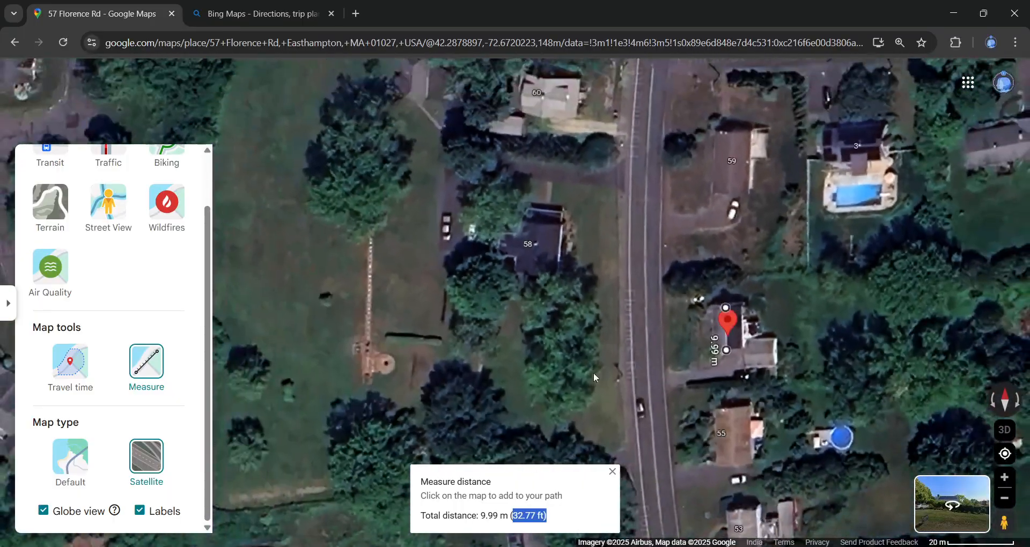
scroll(670, 314, "up", 5)
scroll(654, 322, "down", 5)
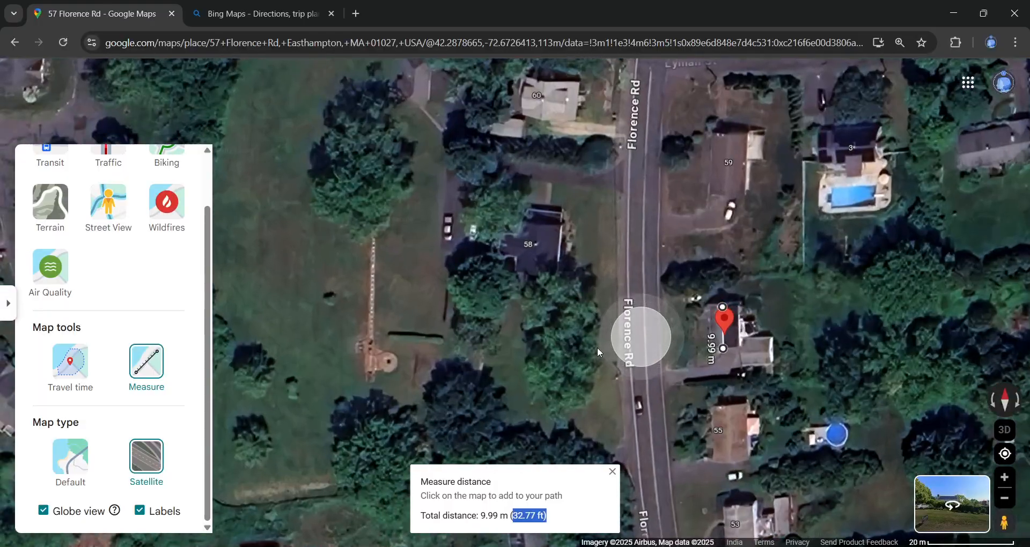
scroll(705, 384, "down", 3)
scroll(713, 381, "up", 3)
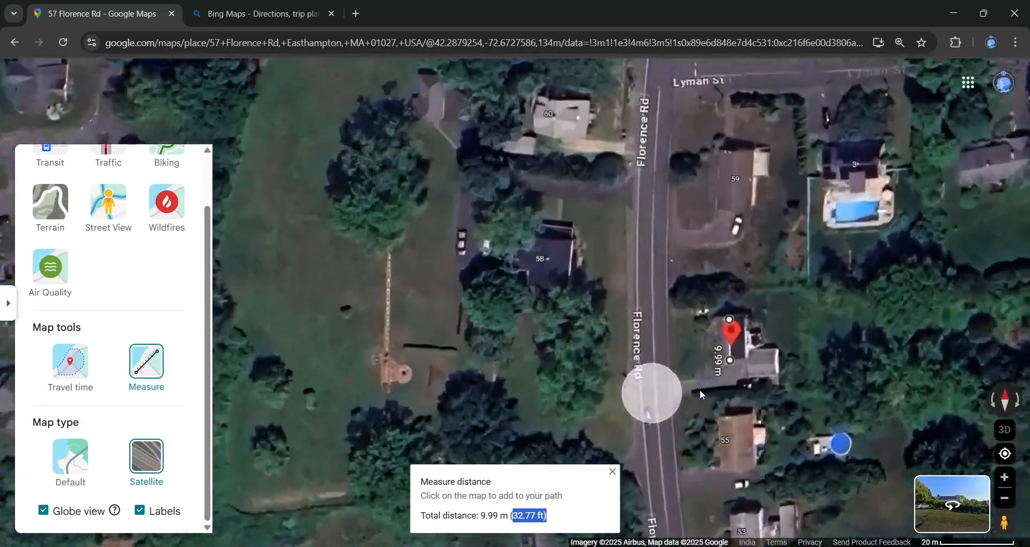
scroll(664, 384, "up", 2)
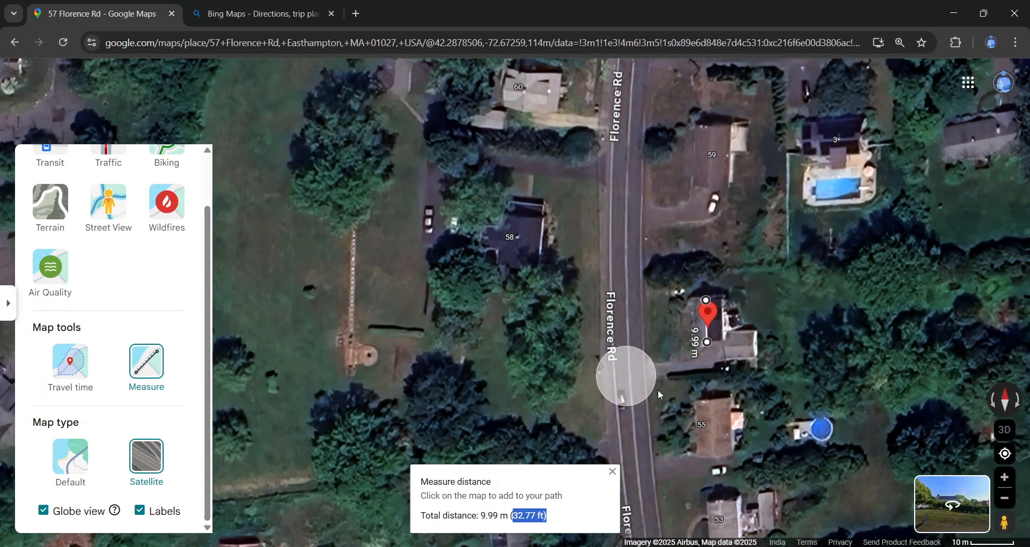
left_click(641, 362)
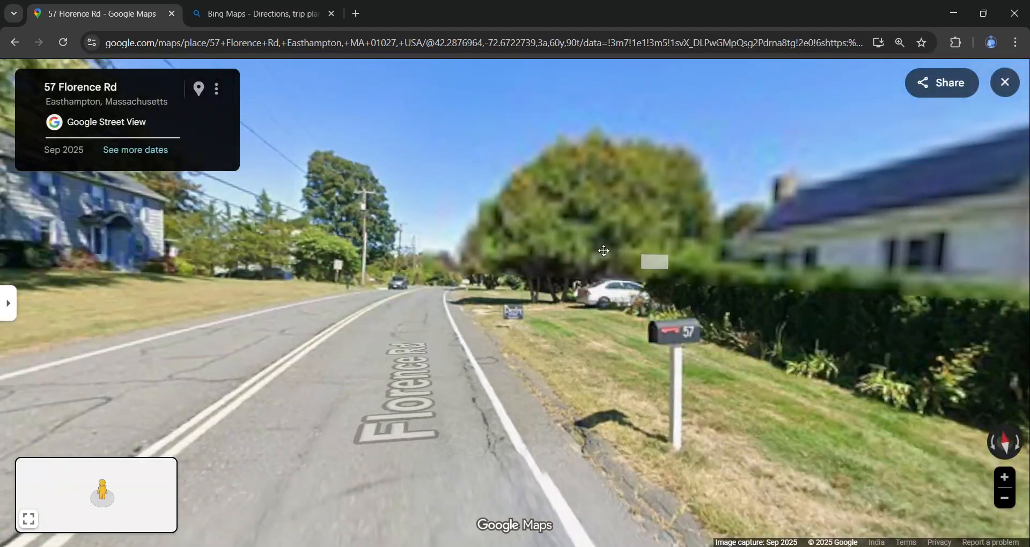
scroll(792, 234, "up", 2)
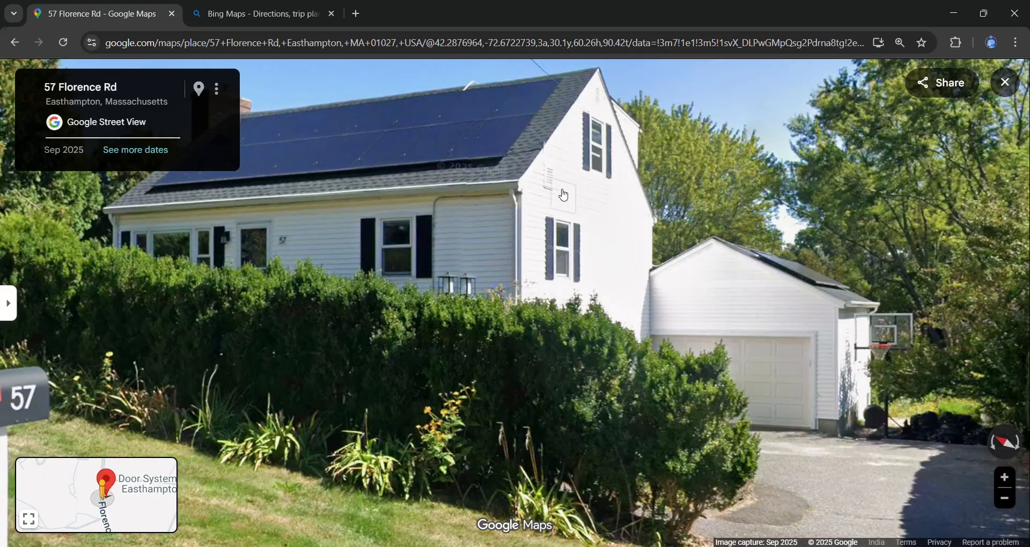
left_click_drag(563, 196, 664, 242)
left_click_drag(303, 204, 475, 265)
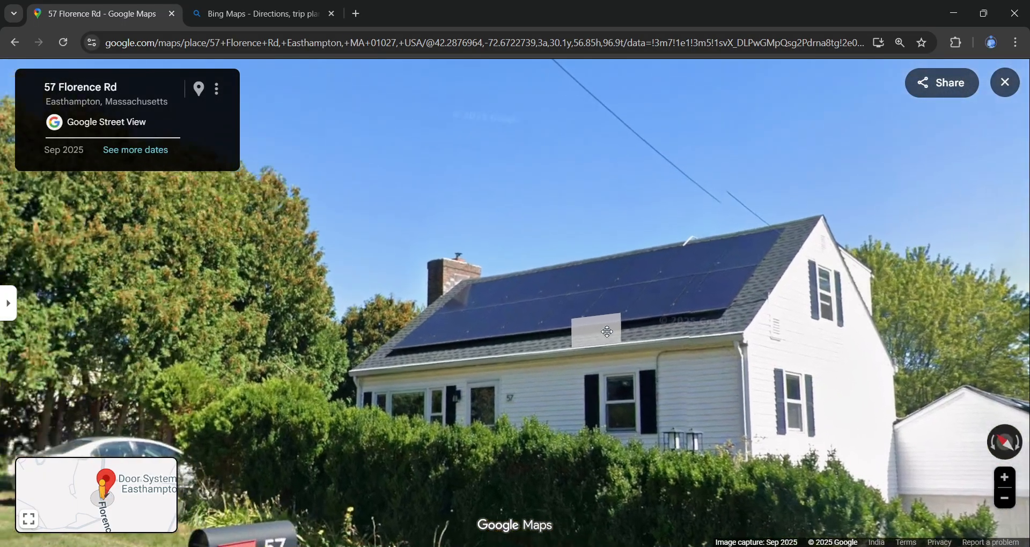
scroll(475, 265, "up", 2)
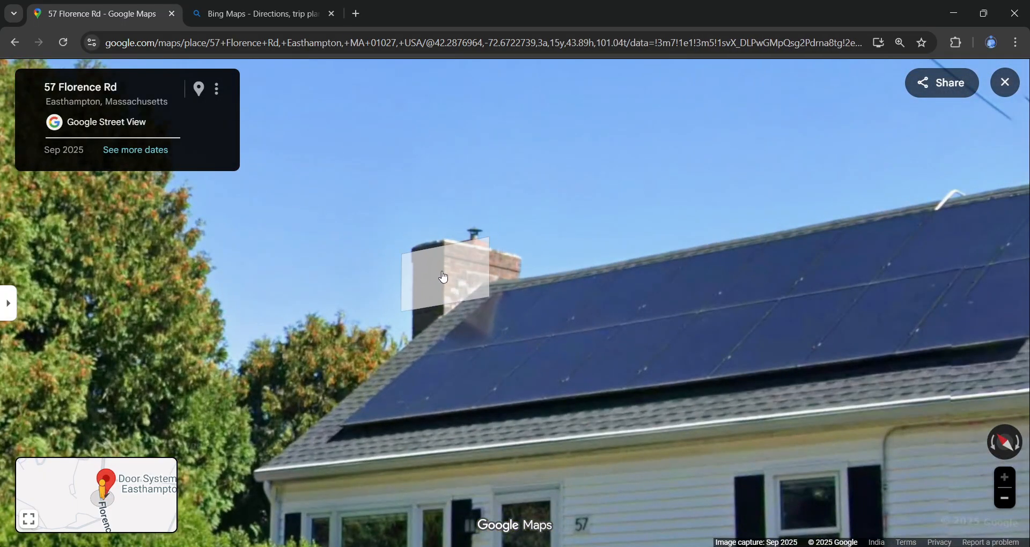
left_click_drag(439, 265, 522, 352)
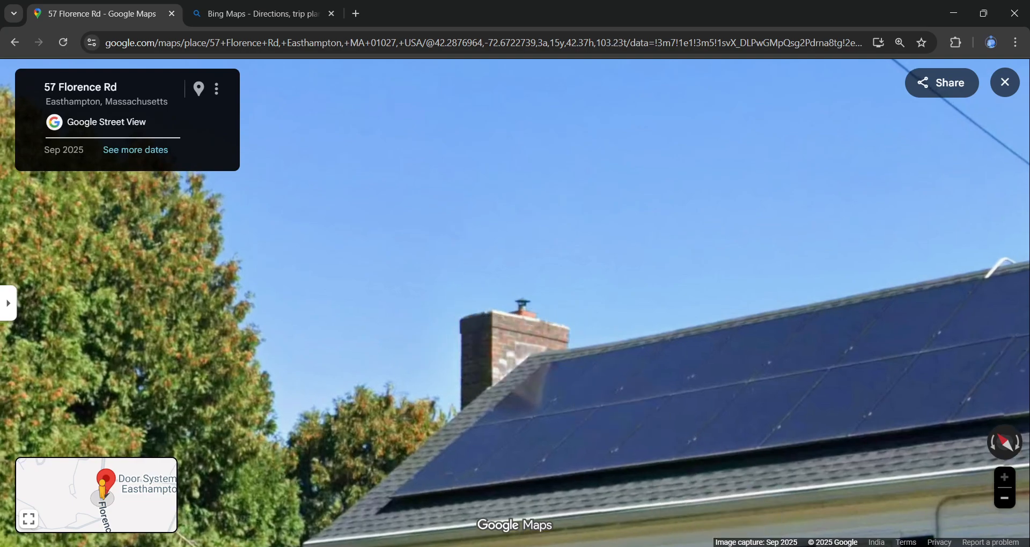
- Back in AutoCAD, trim away both sides of the triangle under the chimney
key("alt+Tab")
middle_click_drag(462, 301, 483, 408)
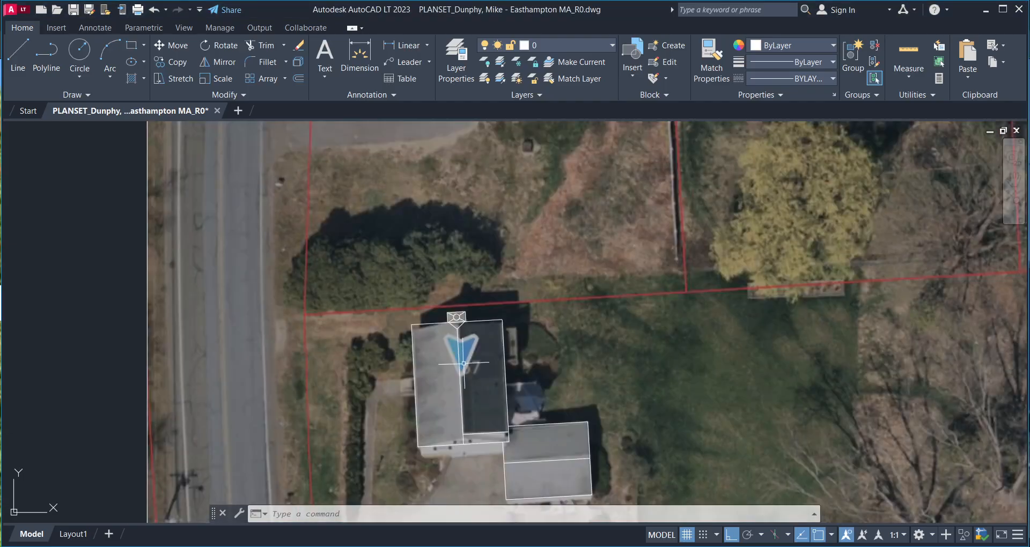
scroll(459, 330, "up", 4)
scroll(451, 298, "up", 6)
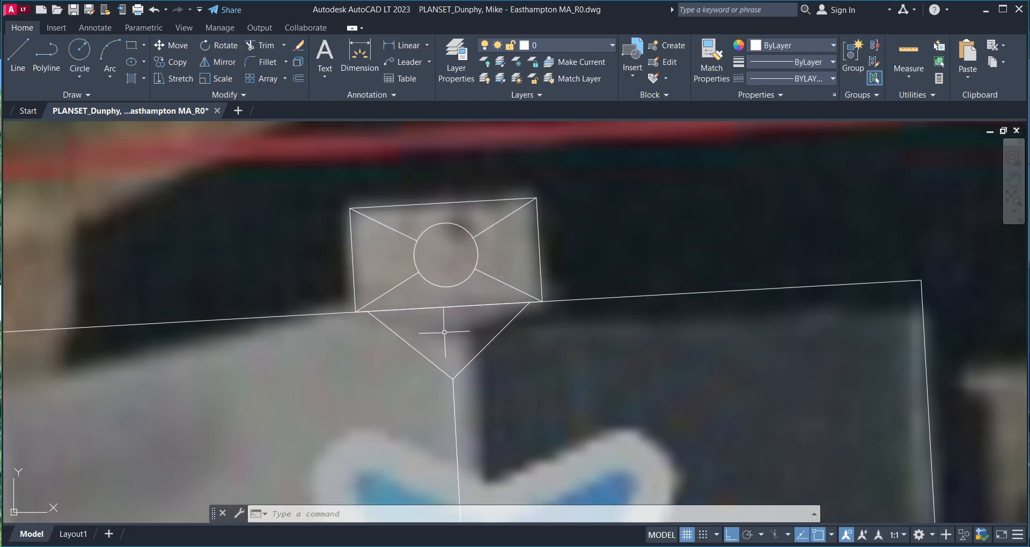
type("tr")
key("space")
left_click(480, 344)
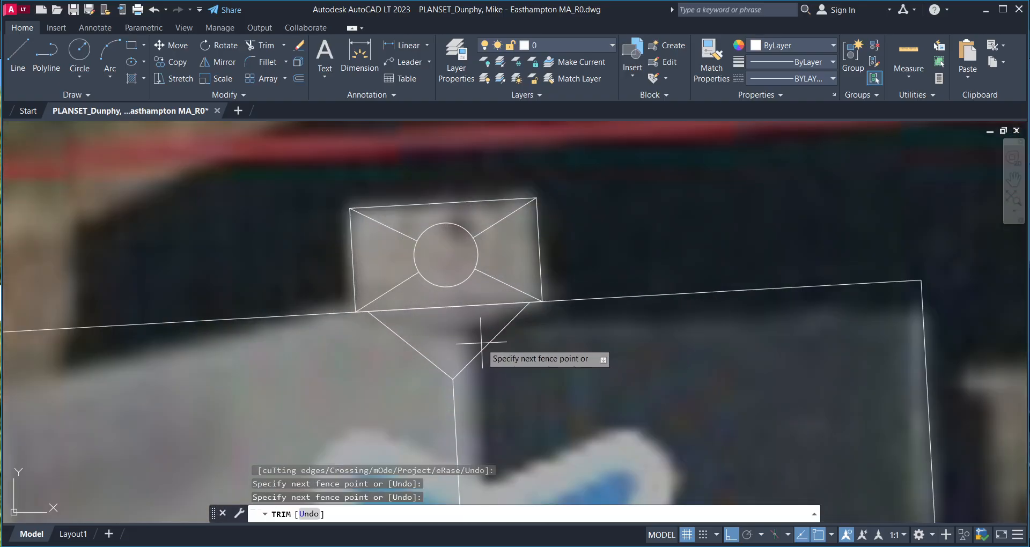
left_click(488, 352)
left_click(408, 354)
key("Escape")
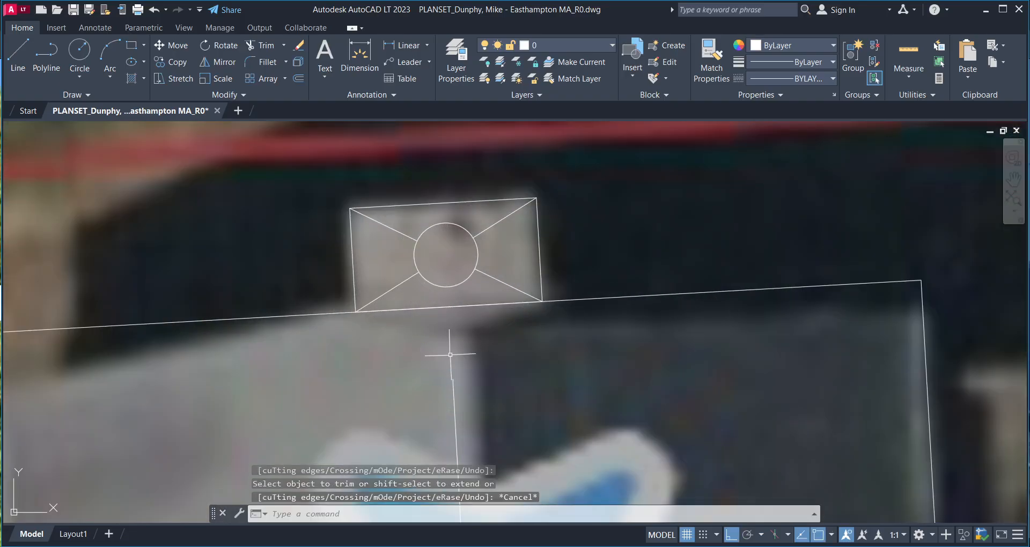
- Cancel an EXTEND attempt, adjust the view, and return to Street View
type("ex")
key("space")
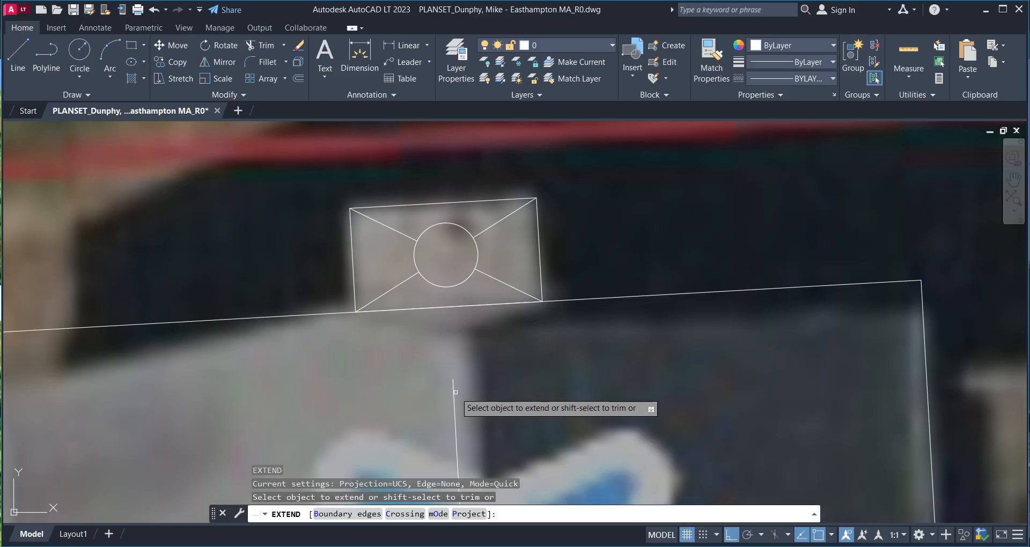
scroll(483, 349, "down", 2)
scroll(518, 359, "up", 3)
key("Escape")
middle_click_drag(524, 374, 534, 369)
scroll(531, 344, "down", 8)
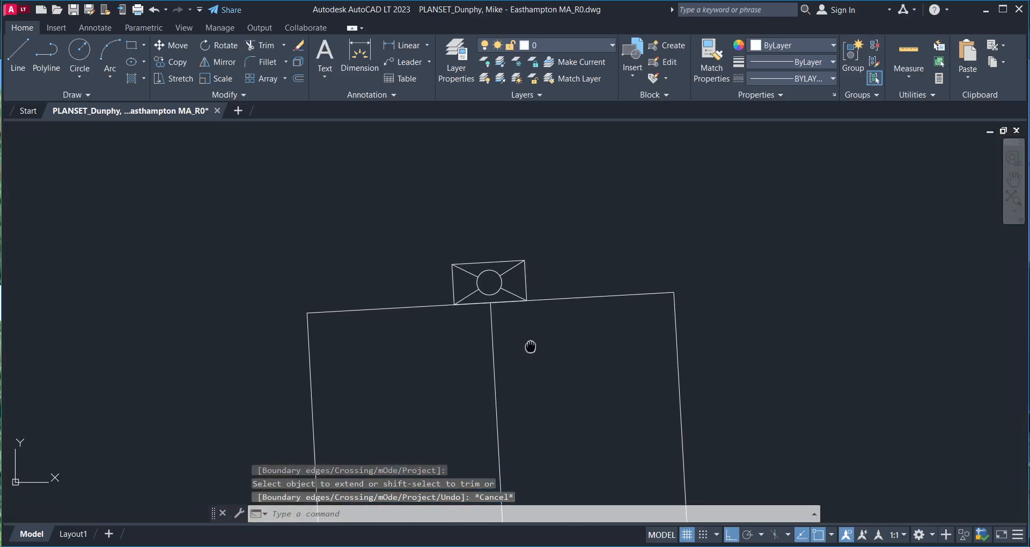
key("alt+Tab")
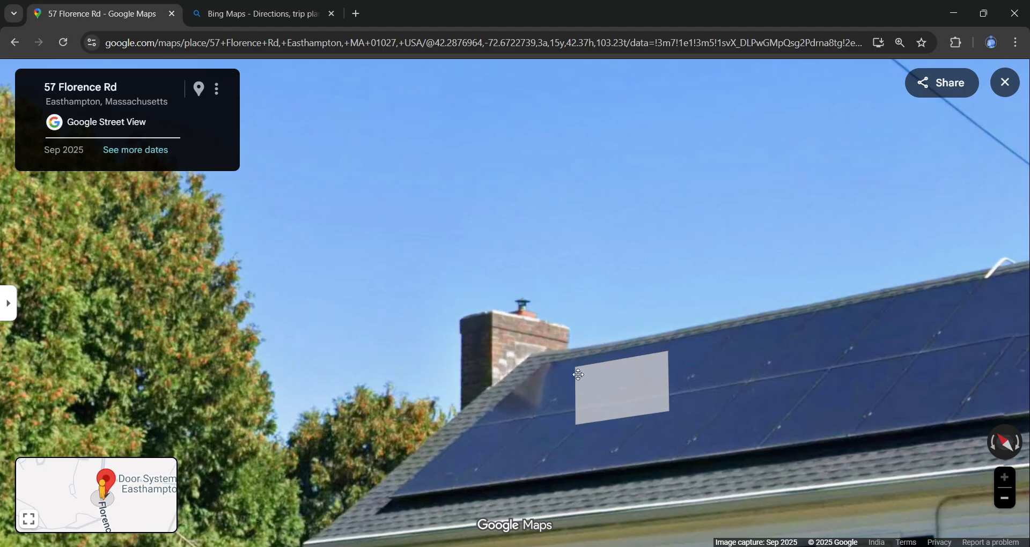
- Turn the Street View down from the roof toward the front hedge and driveway
left_click_drag(578, 374, 301, 252)
left_click_drag(749, 410, 663, 284)
scroll(688, 389, "down", 3)
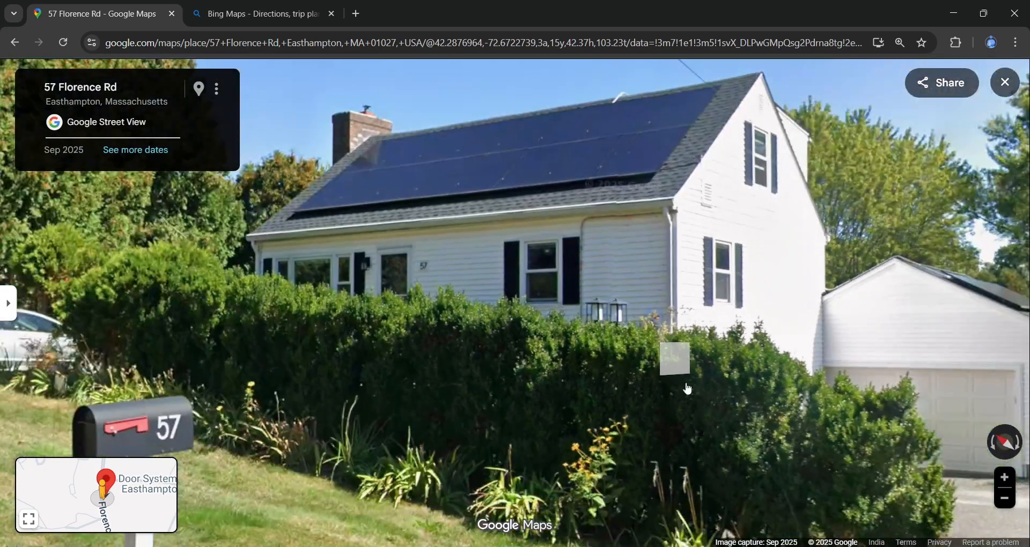
left_click_drag(686, 414, 567, 315)
scroll(650, 343, "down", 2)
left_click_drag(650, 343, 522, 312)
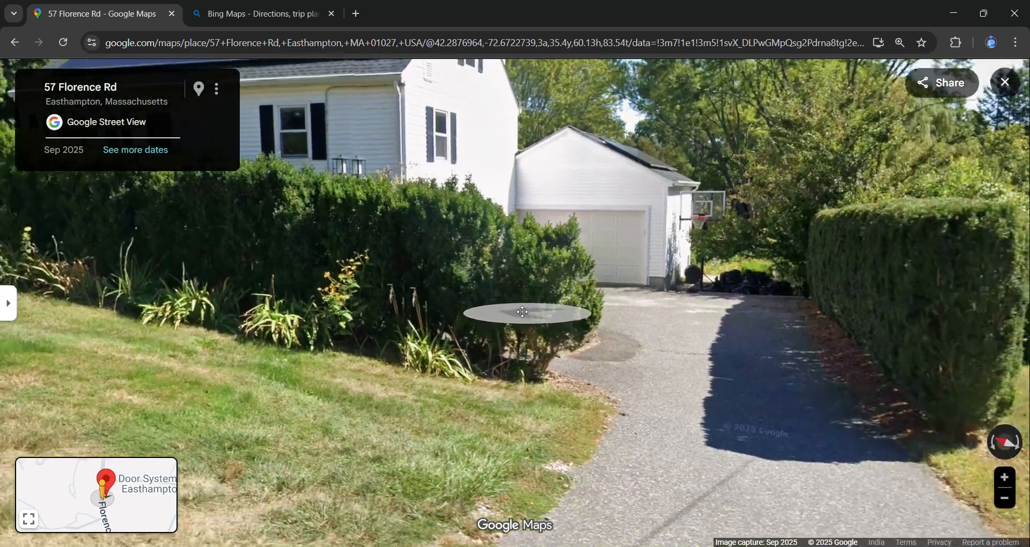
- Follow the driveway edge up toward the garage, then switch back to the AutoCAD site plan
scroll(542, 346, "up", 4)
scroll(595, 351, "down", 4)
left_click_drag(607, 351, 470, 339)
left_click_drag(630, 340, 636, 312)
mouse_move(578, 379)
left_mouse_down()
mouse_move(531, 339)
mouse_move(456, 331)
left_mouse_up()
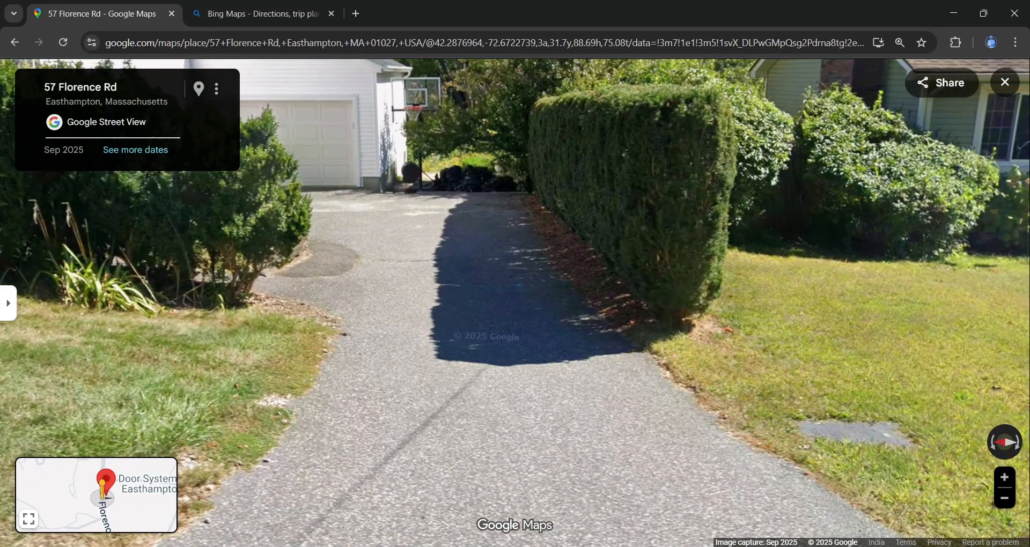
left_click(791, 545)
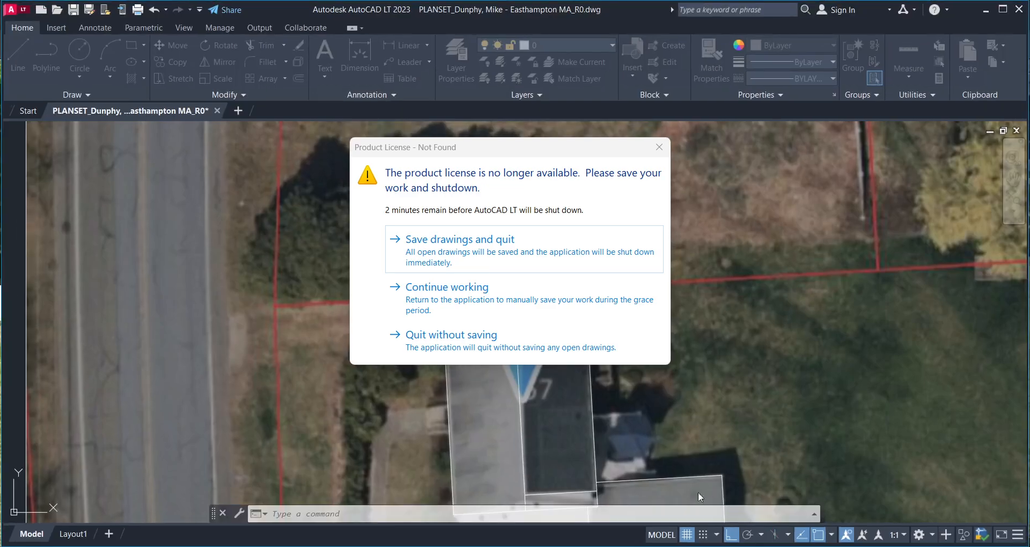
- Dismiss the licence warning and draw the driveway's bottom edge line along the hedge
left_click(460, 304)
scroll(469, 318, "down", 6)
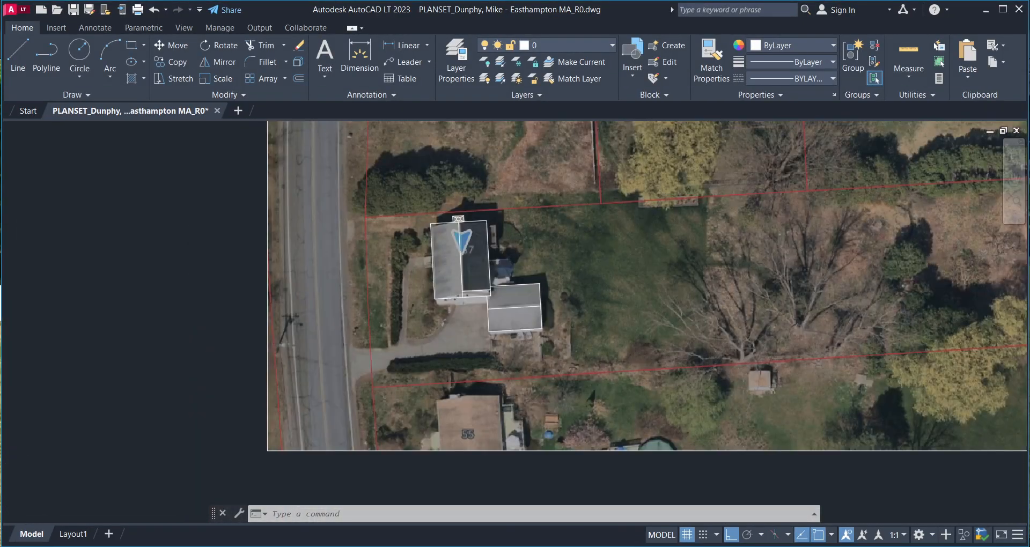
scroll(427, 348, "up", 6)
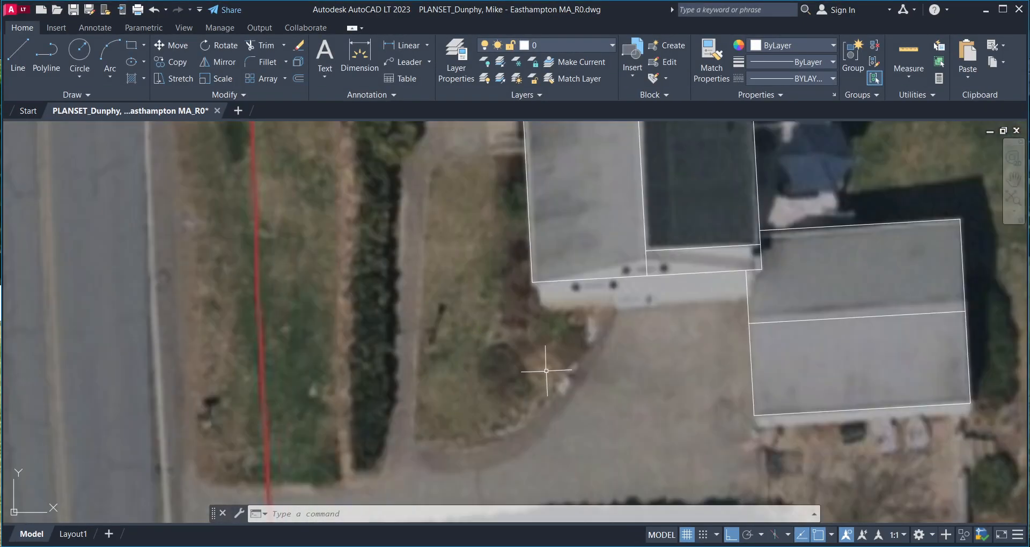
middle_click_drag(546, 371, 539, 333)
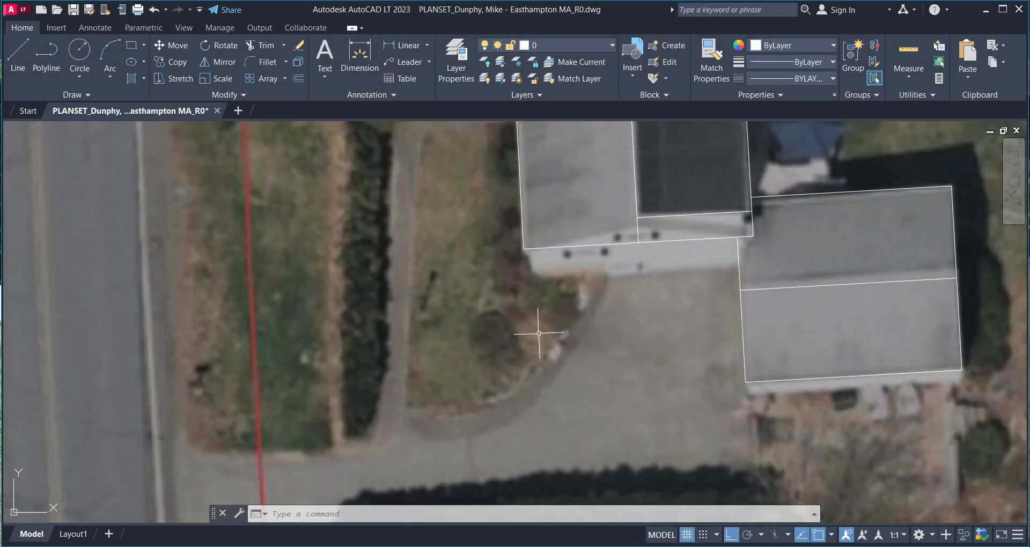
type("l")
key("Return")
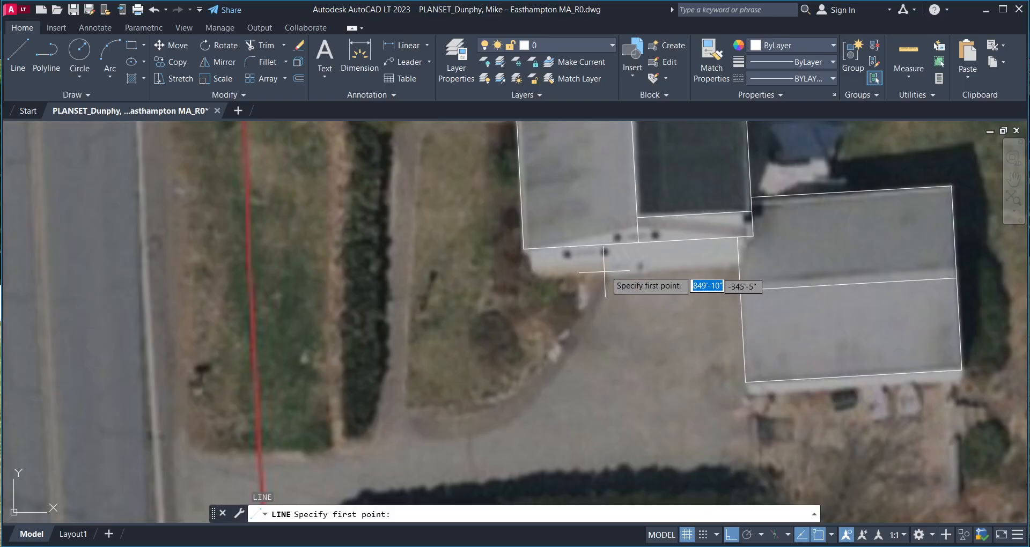
middle_click_drag(542, 350, 583, 270)
middle_click_drag(375, 399, 398, 329)
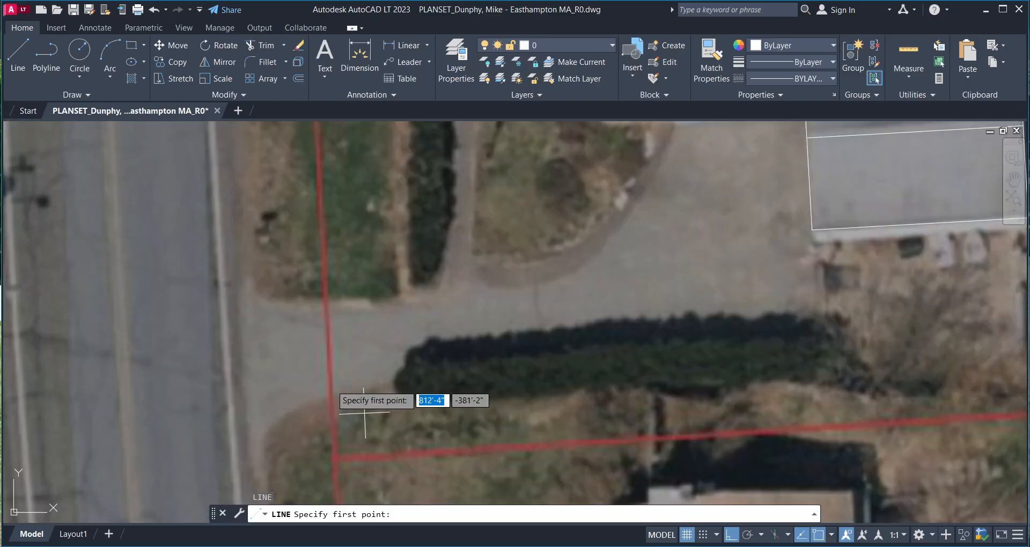
left_click(334, 396)
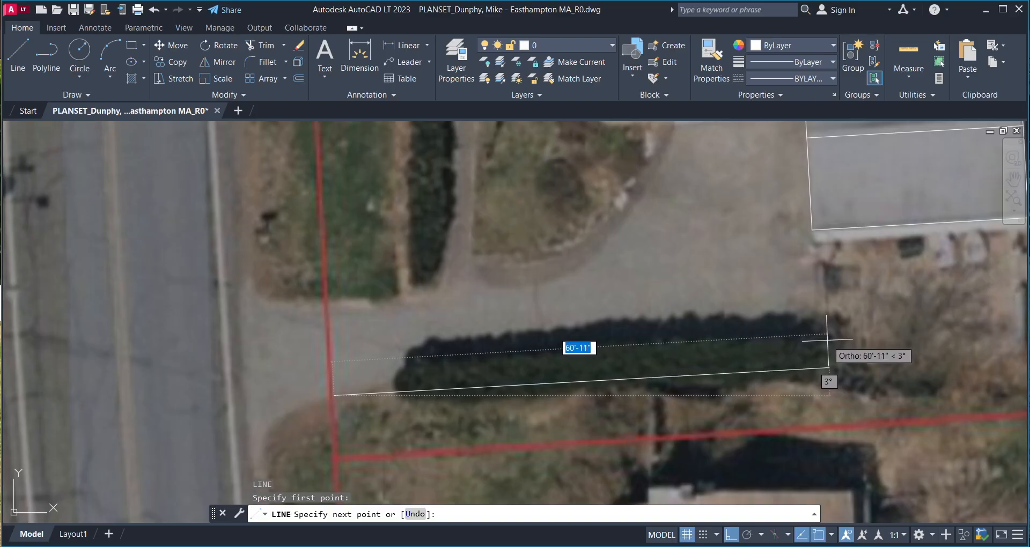
left_click(828, 367)
key("Return")
key("Return")
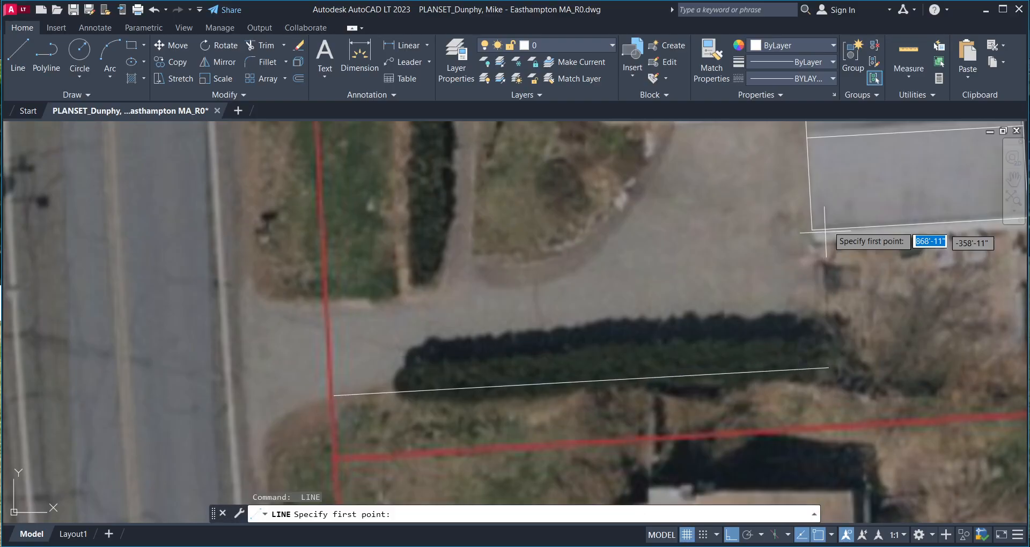
- Draw a vertical line from the garage corner down past the driveway's bottom edge
left_click(812, 230)
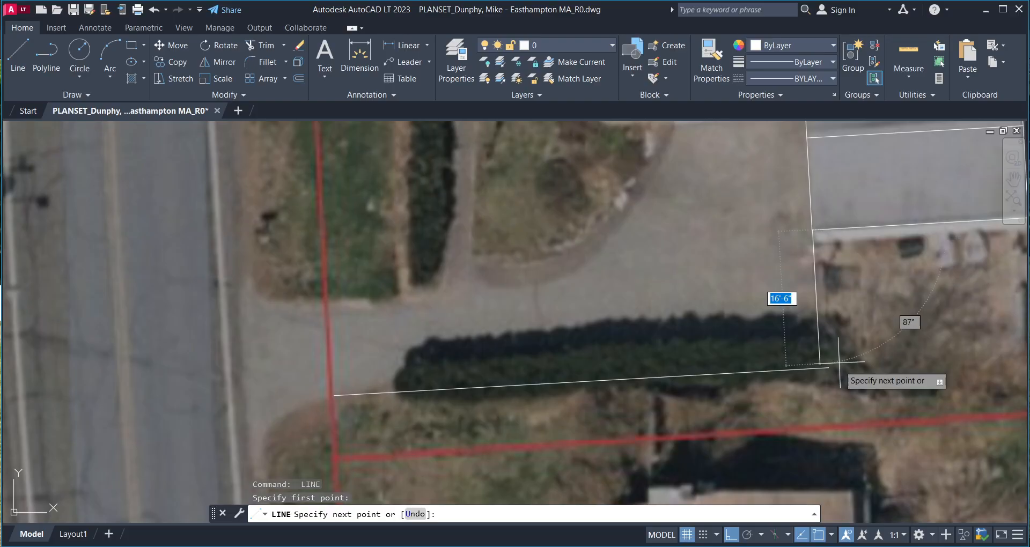
left_click(838, 416)
scroll(727, 425, "down", 4)
key("Return")
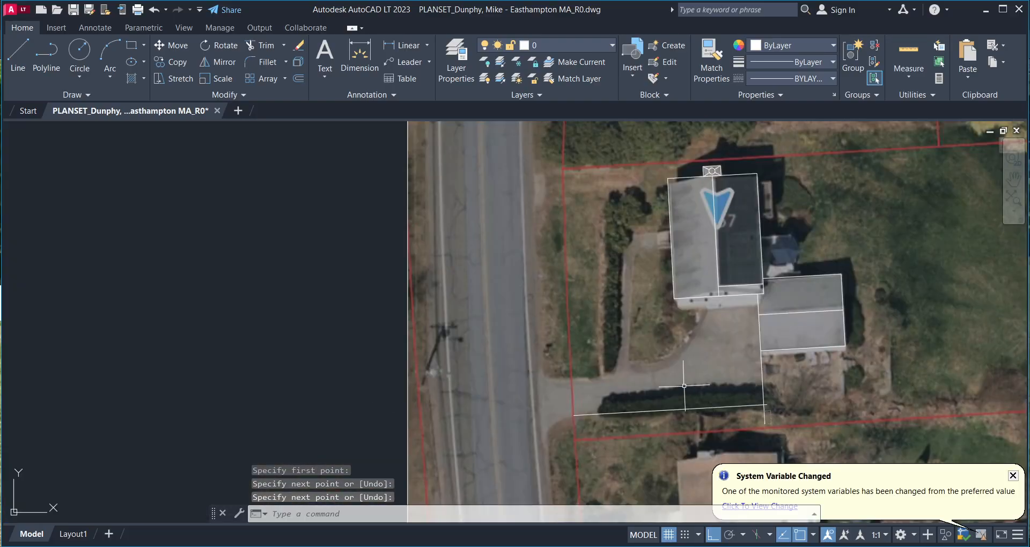
- Fillet the vertical line and bottom edge into a sharp corner
type("f")
key("Return")
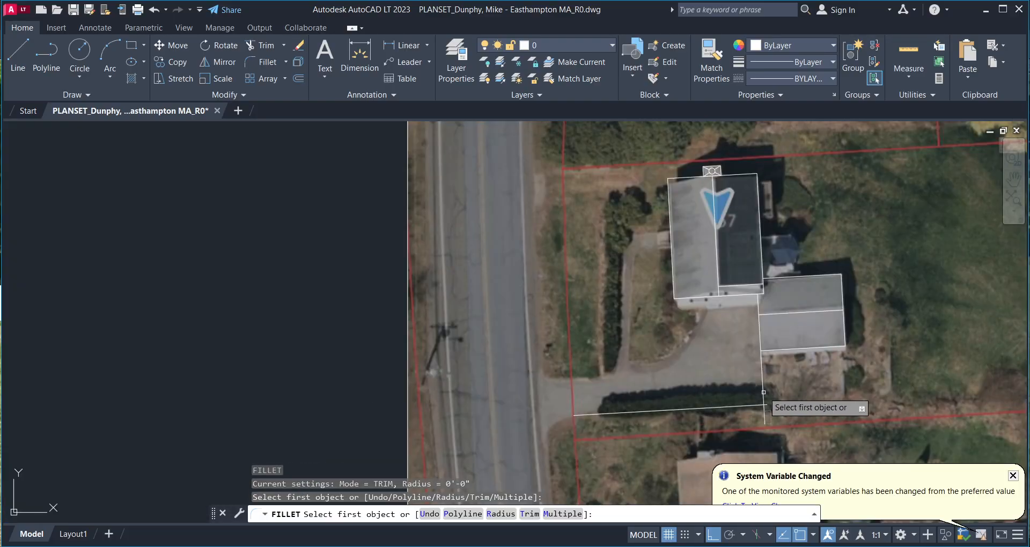
left_click(762, 395)
left_click(746, 405)
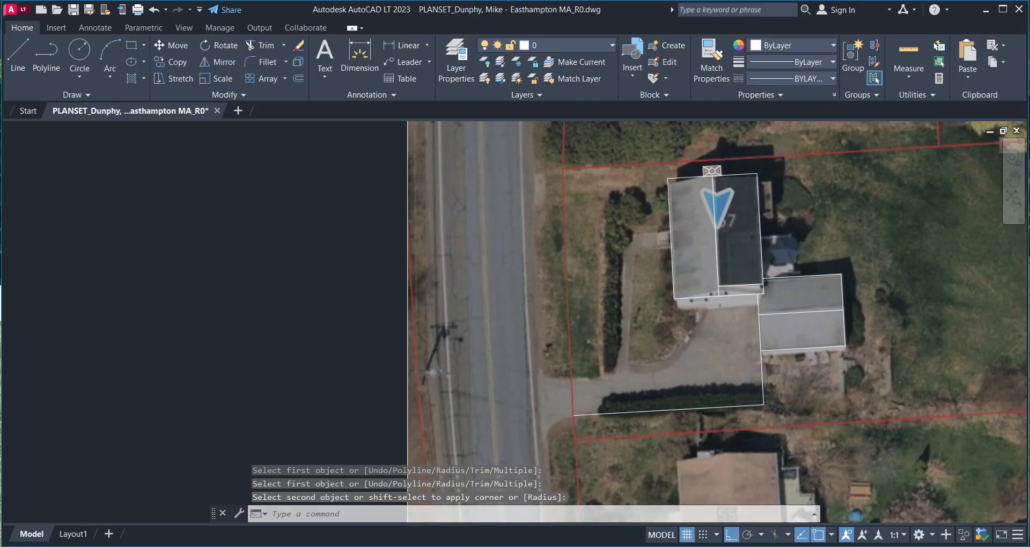
scroll(620, 362, "up", 4)
key("Escape")
scroll(633, 349, "down", 5)
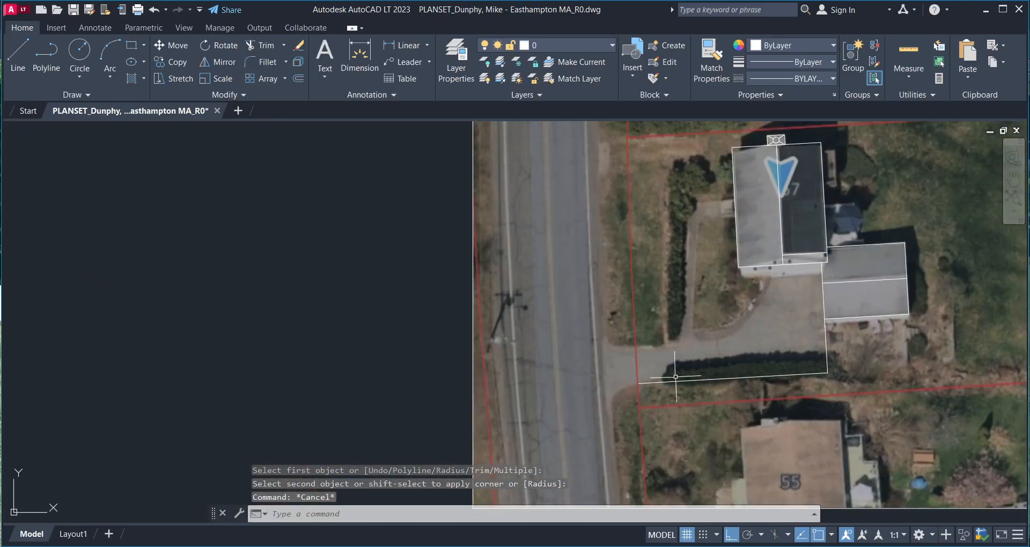
scroll(725, 300, "up", 4)
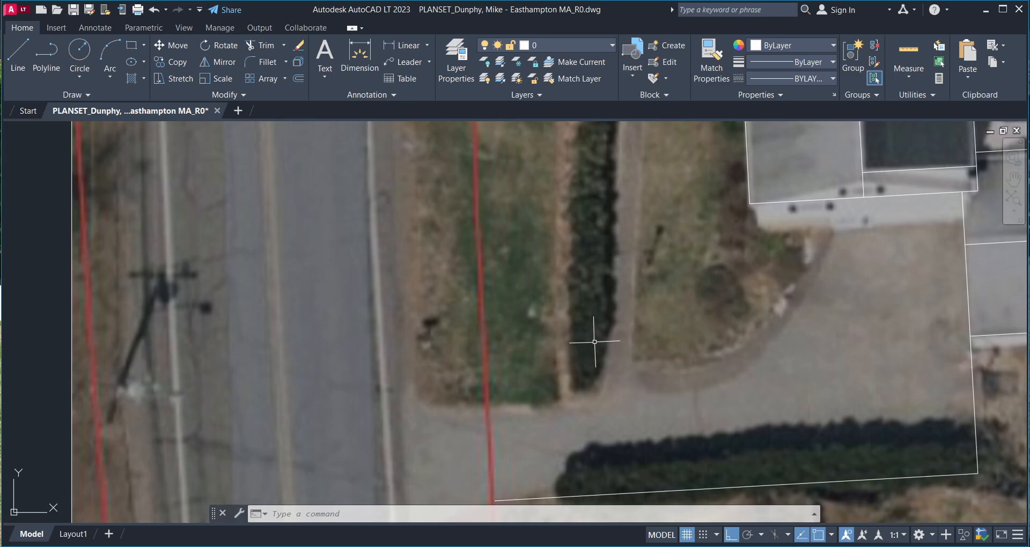
- Attempt an arc from the building corner, then cancel the failed attempt
type("c")
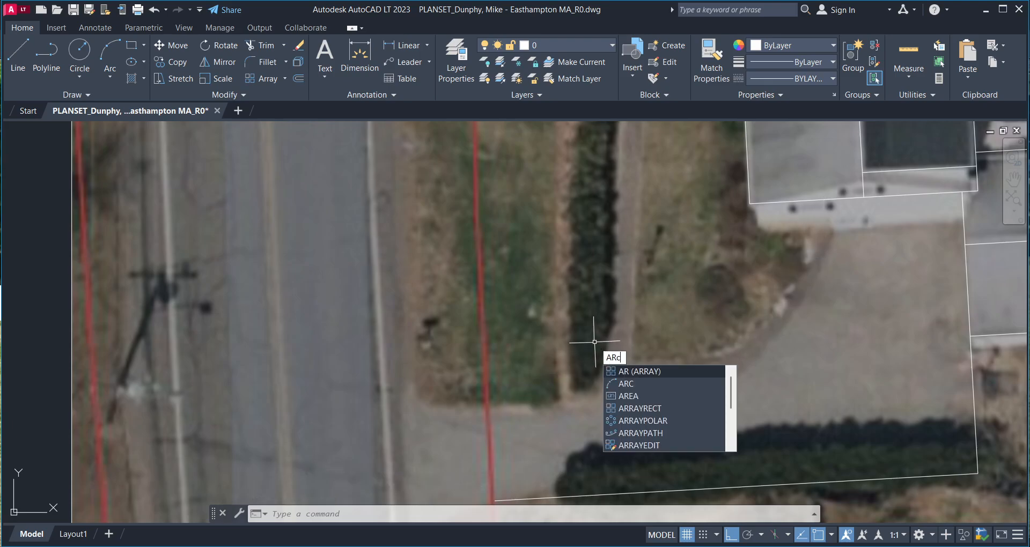
key("Return")
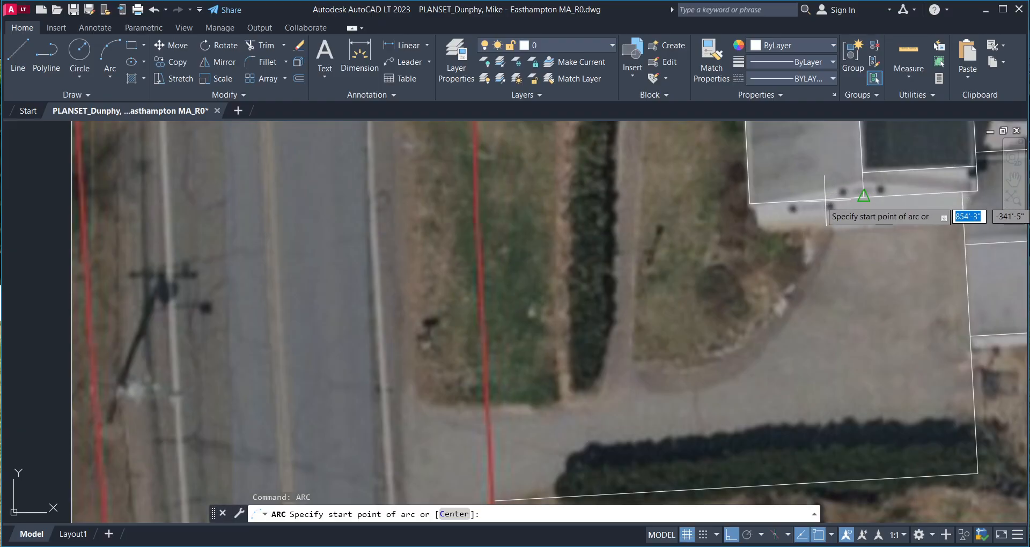
left_click(864, 197)
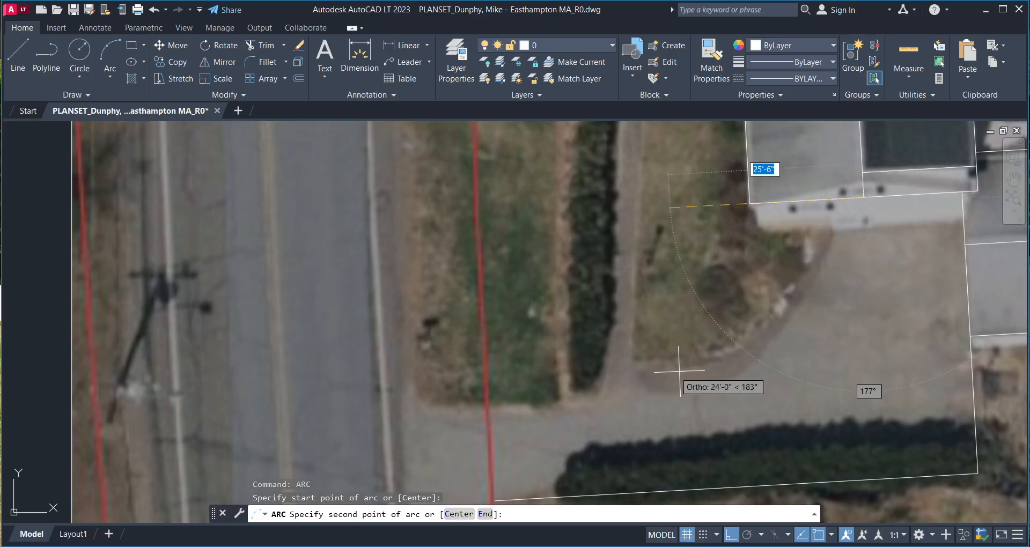
left_click(635, 362)
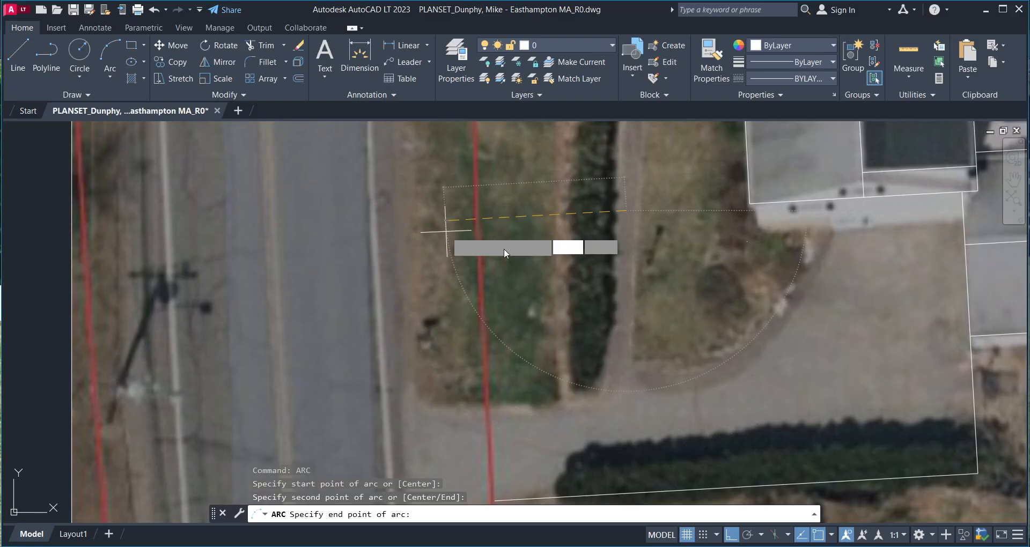
key("Return")
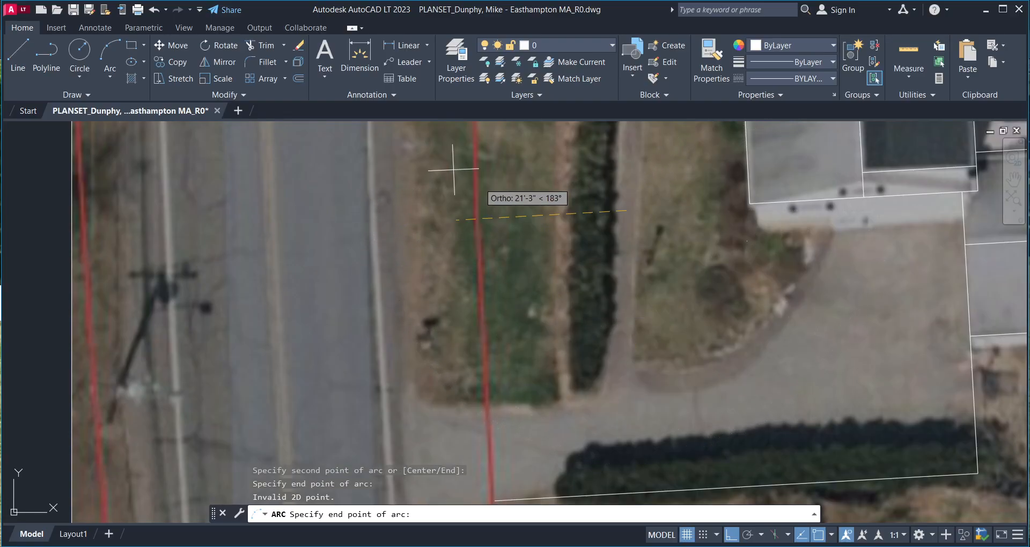
key("Escape")
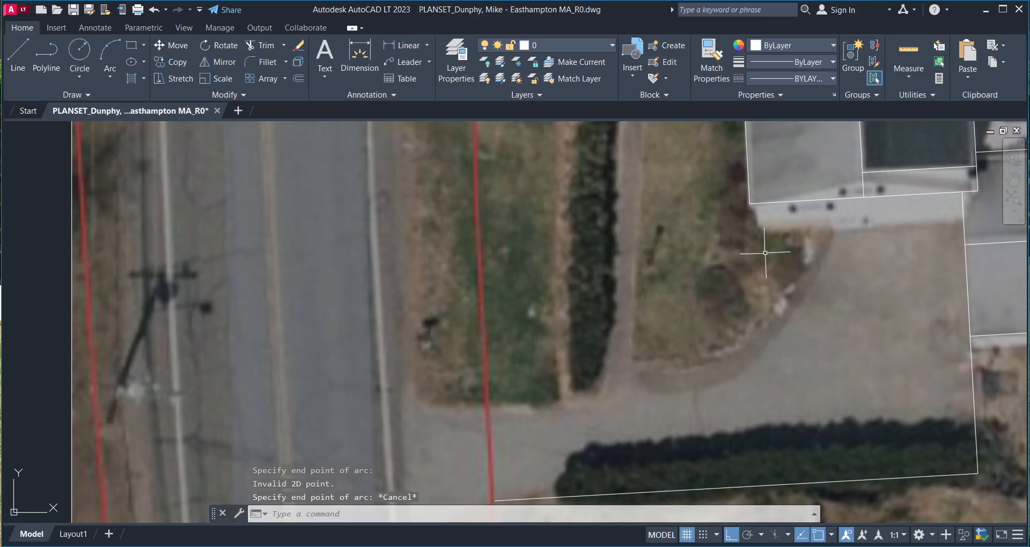
- Restart the arc at the house corner and bring up the object snap mode list
scroll(769, 240, "down", 2)
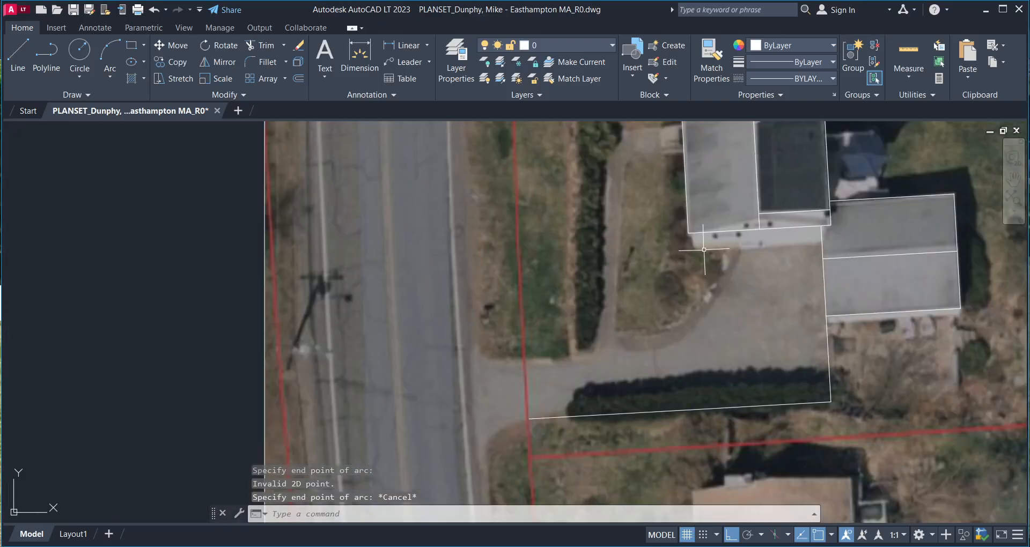
key("Return")
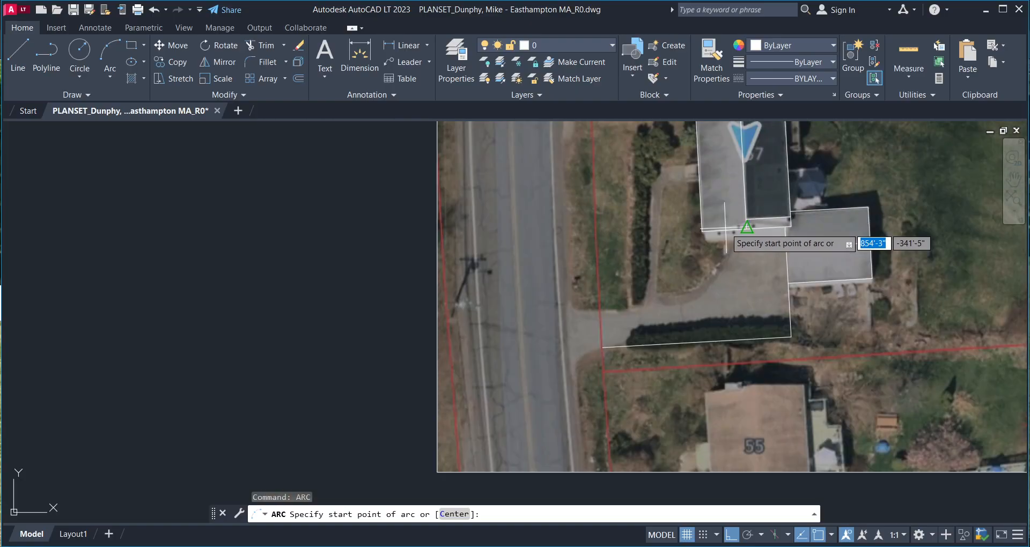
left_click(726, 230)
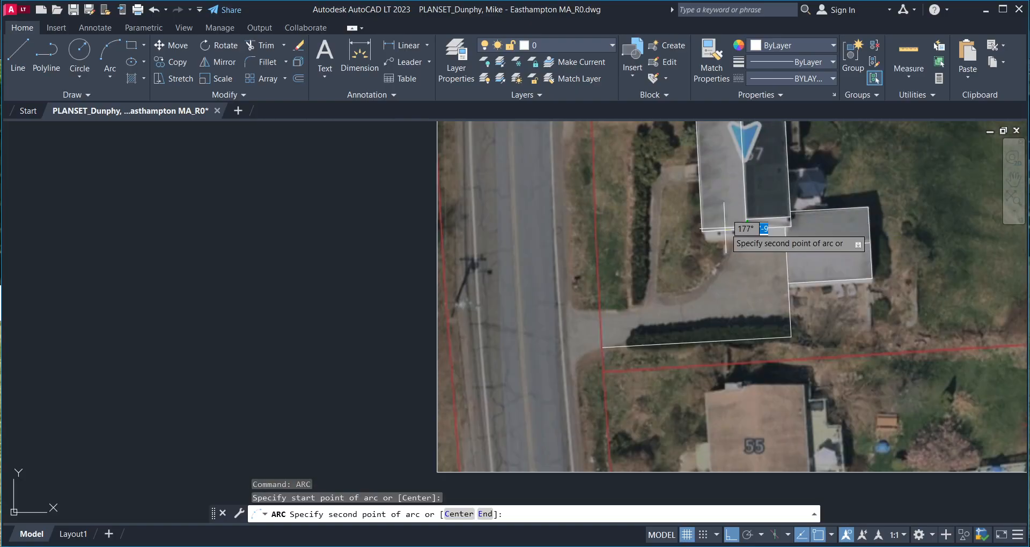
scroll(726, 229, "up", 5)
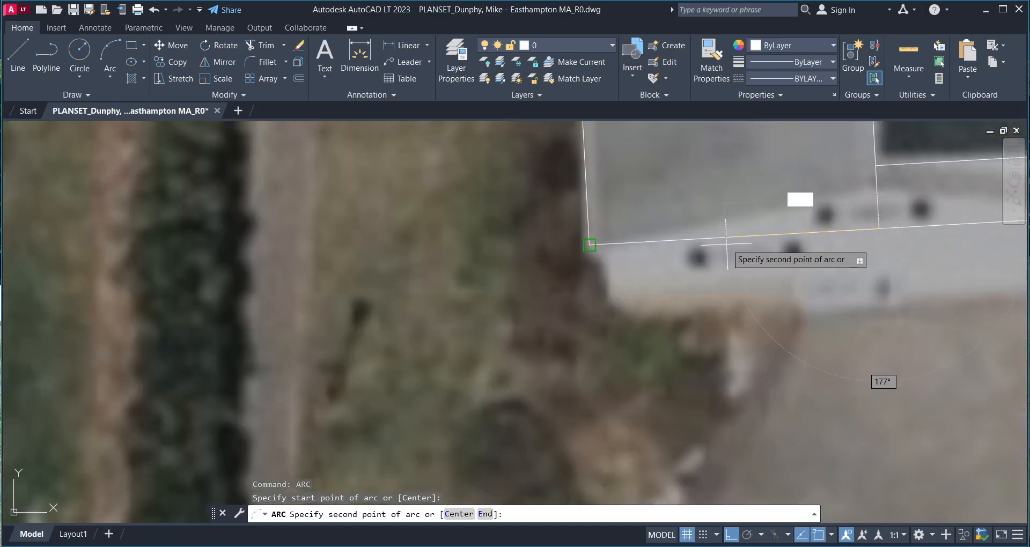
left_click(831, 535)
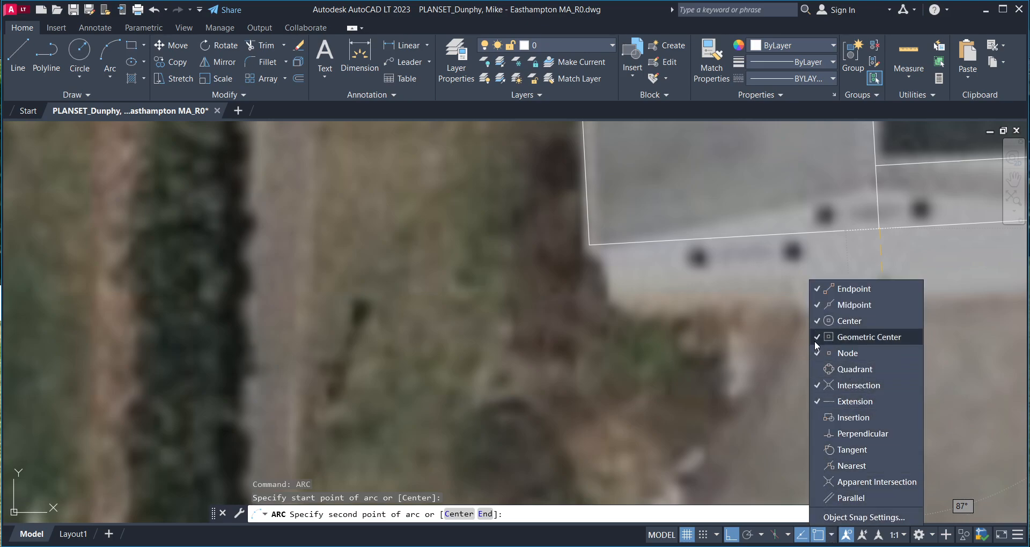
- Enable all object snap modes except Endpoint in Drafting Settings, then restart the arc command
left_click(834, 517)
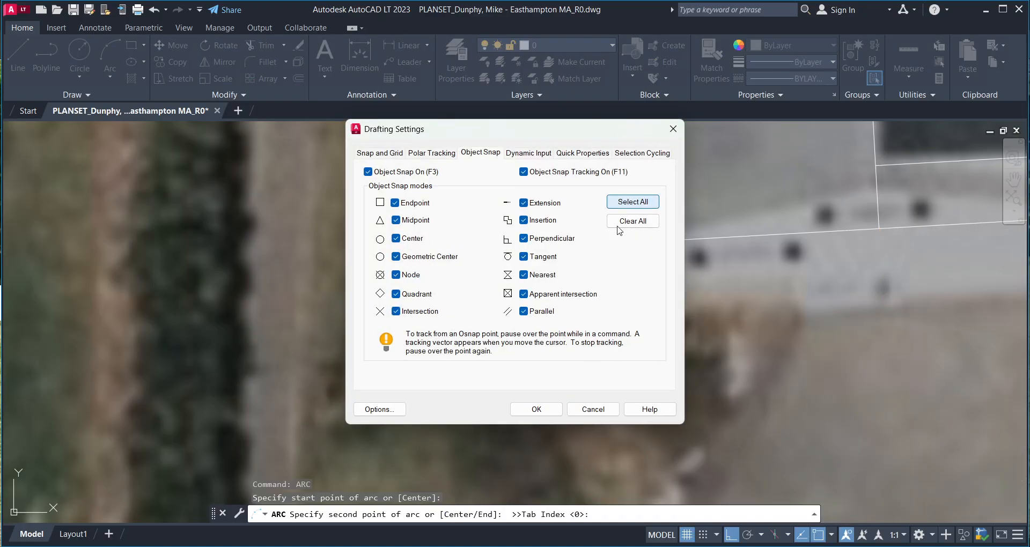
left_click(545, 414)
scroll(670, 293, "down", 5)
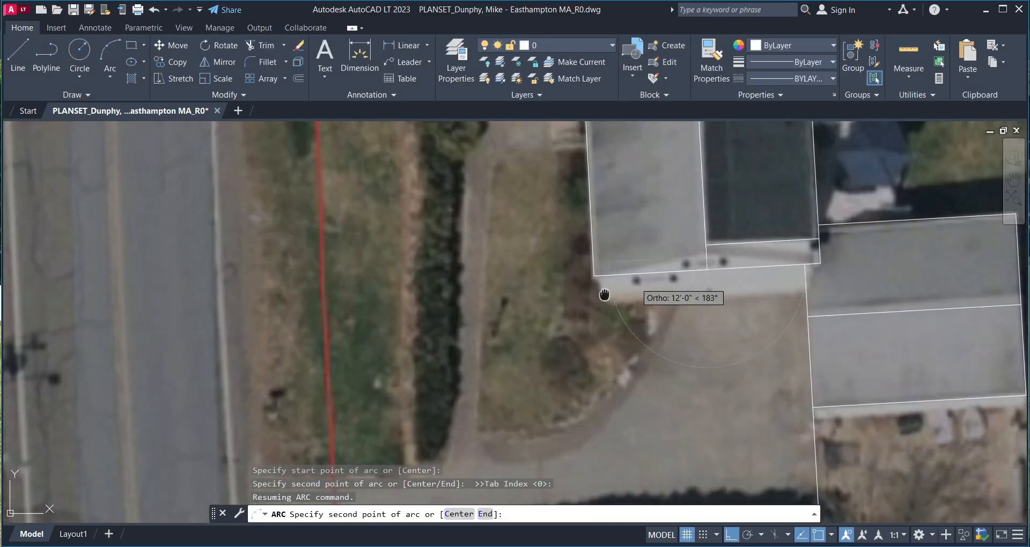
key("Escape")
scroll(613, 304, "up", 4)
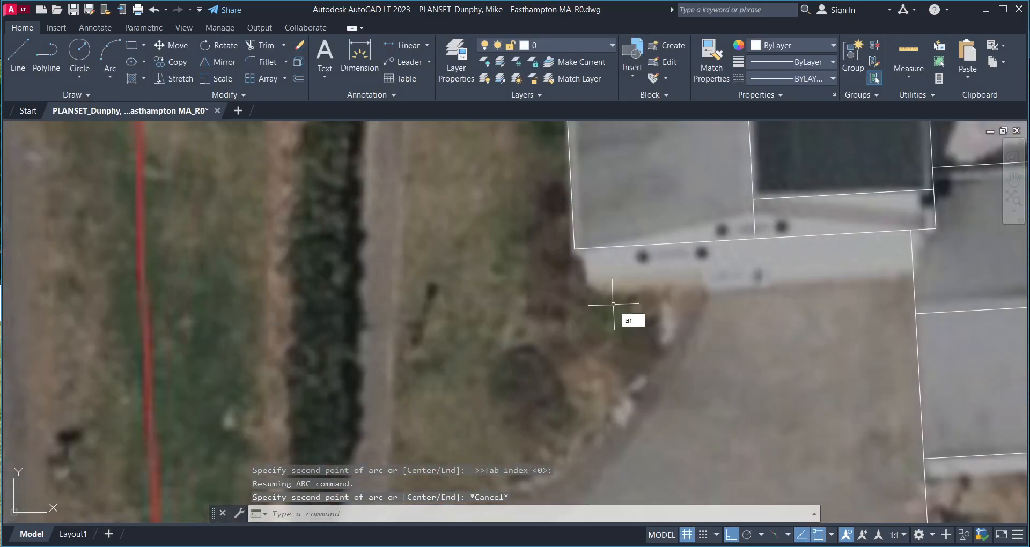
key("Return")
- Start the driveway arc on the house front line and turn Ortho off with F8
left_click(673, 237)
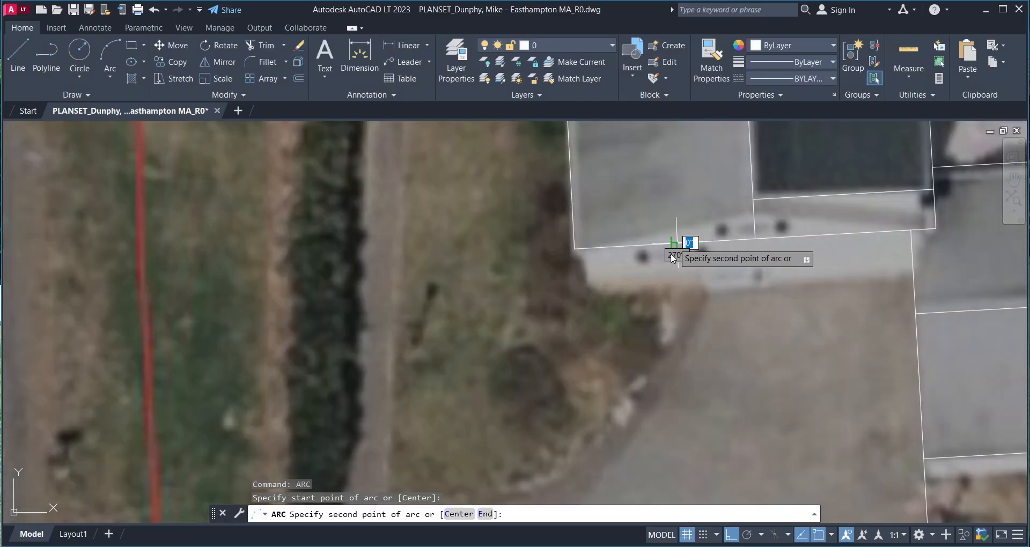
middle_click_drag(673, 237, 636, 354)
scroll(636, 354, "down", 6)
scroll(660, 299, "up", 7)
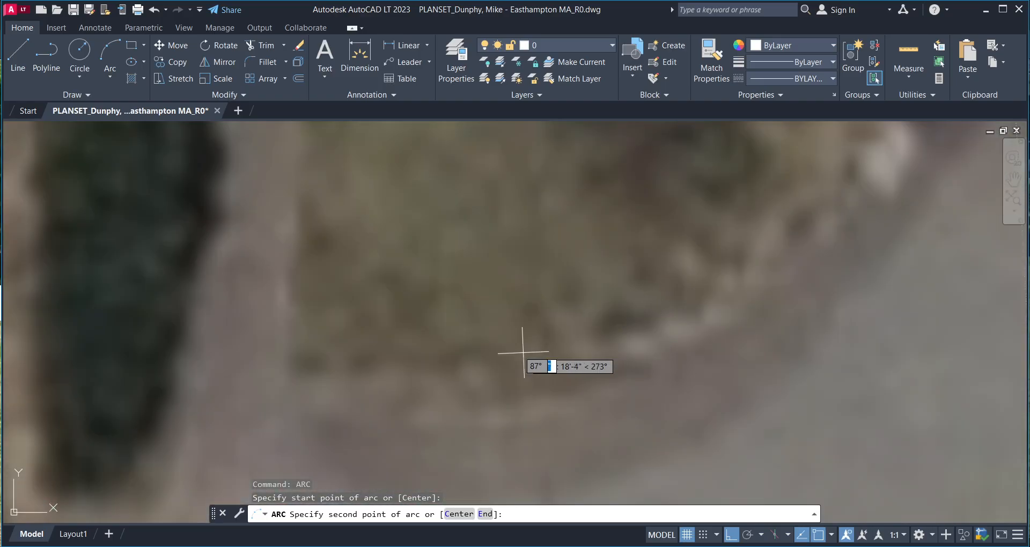
scroll(483, 357, "down", 2)
key("F8")
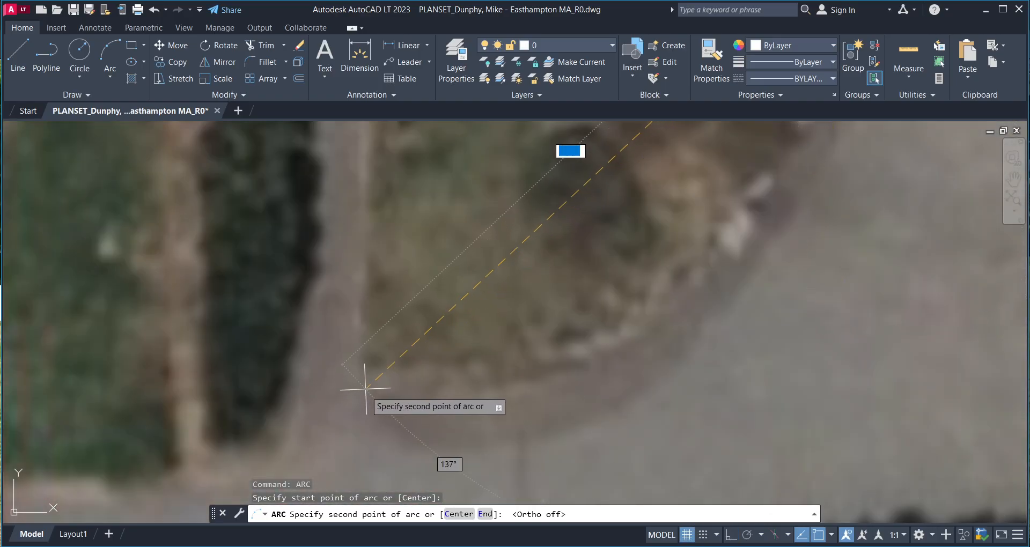
- Place the arc's middle and end points along the curb to complete the rounded edge
left_click(366, 364)
scroll(397, 358, "down", 6)
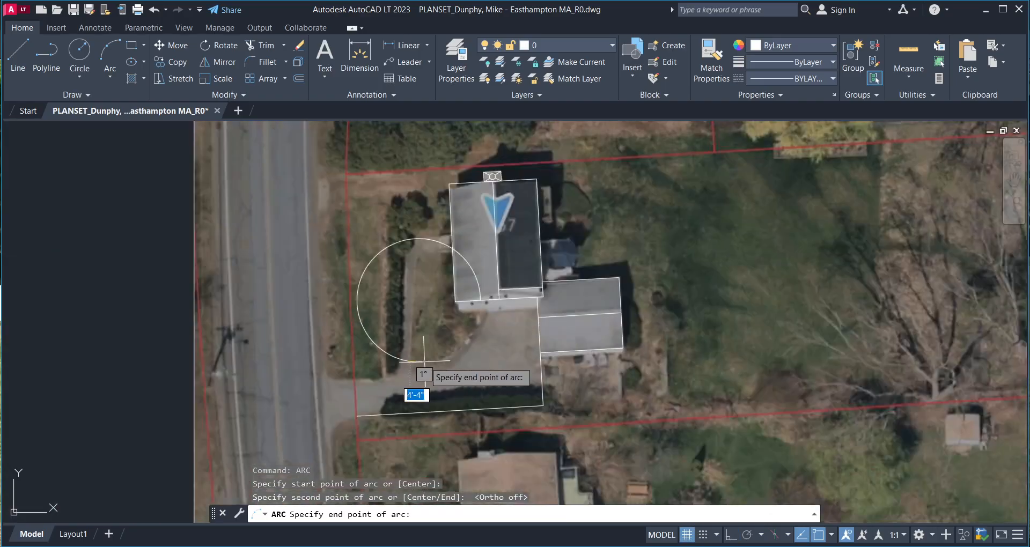
scroll(357, 363, "up", 3)
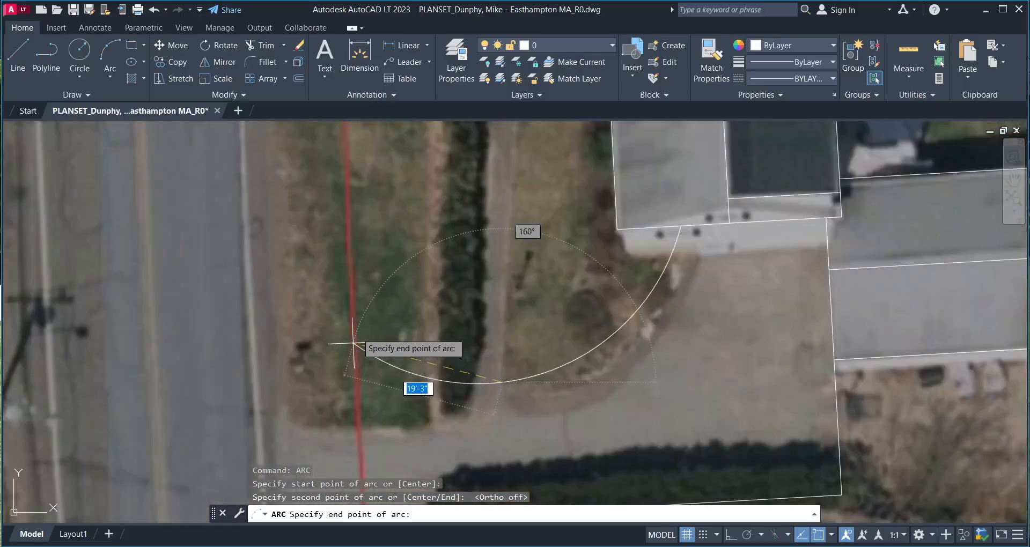
left_click(377, 284)
key("Return")
scroll(498, 324, "down", 3)
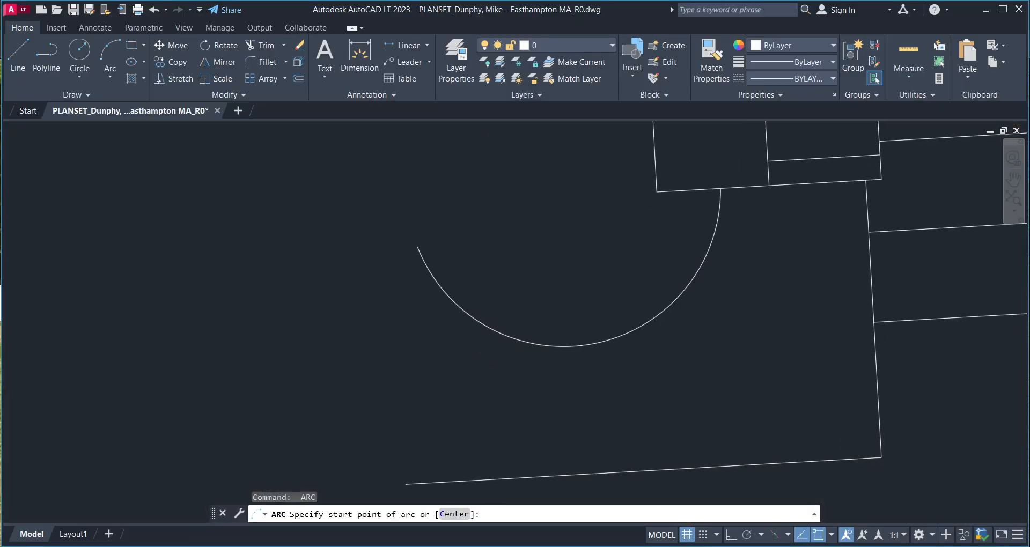
scroll(461, 346, "up", 3)
scroll(449, 348, "up", 2)
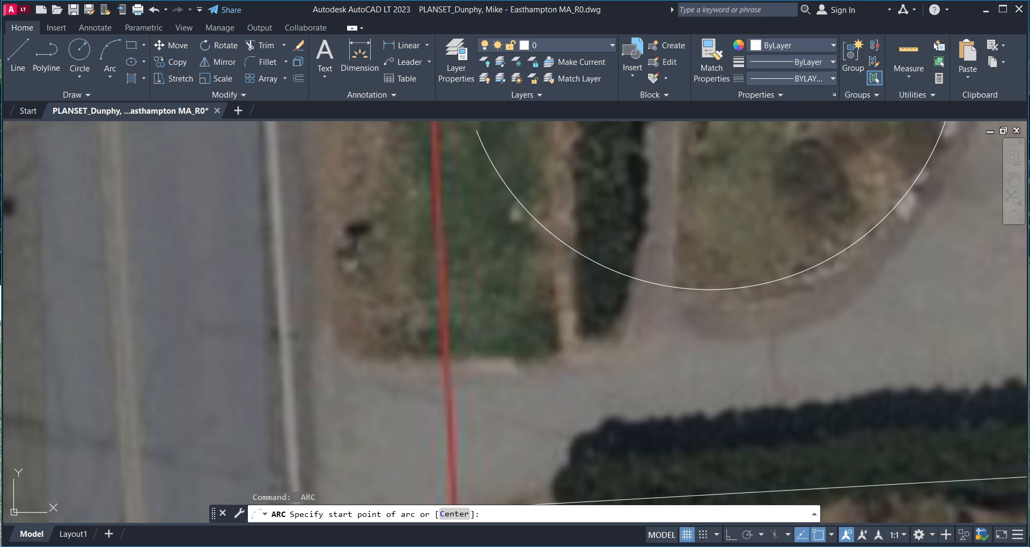
- Begin an arc at the red property line, then abandon it
left_click(443, 356)
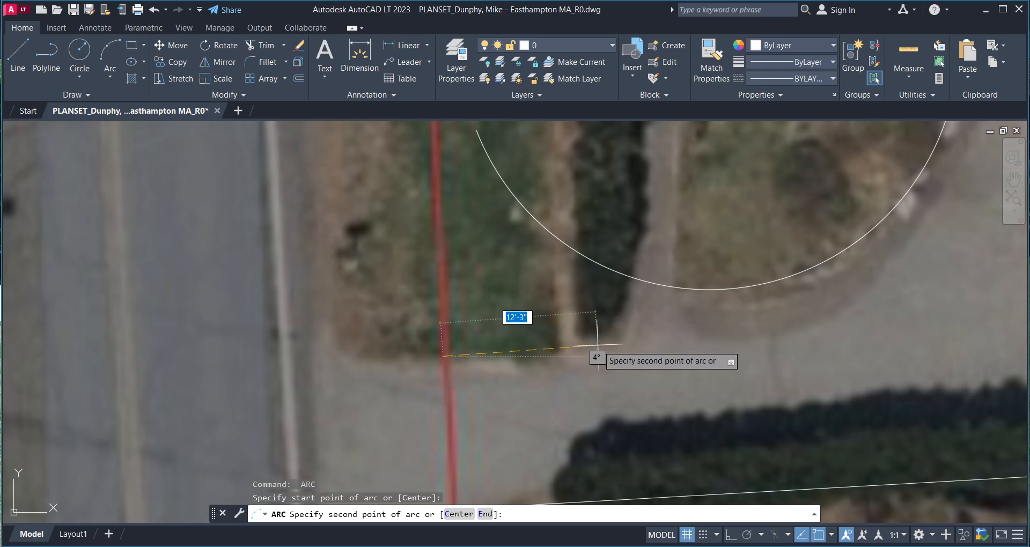
key("F8")
left_click(579, 345)
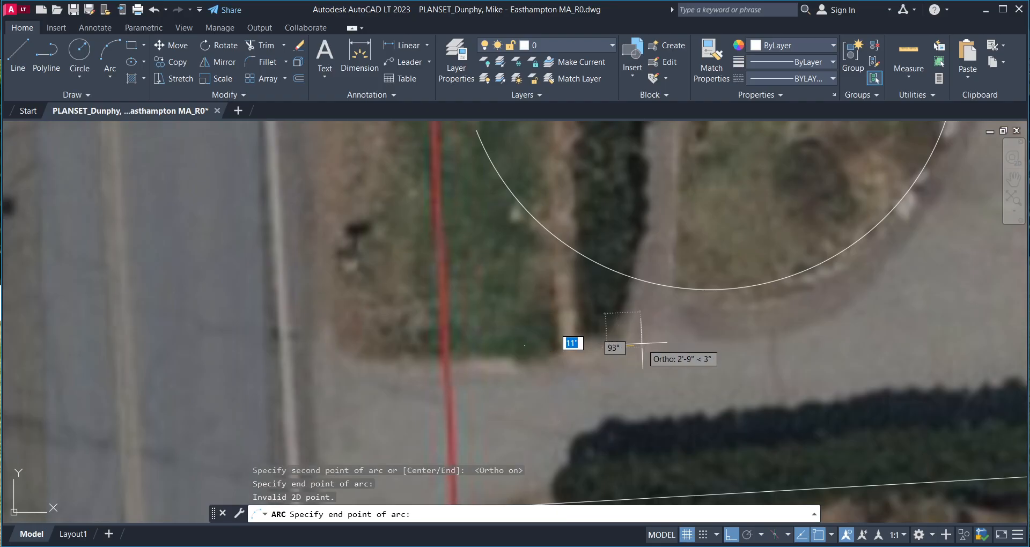
key("Escape")
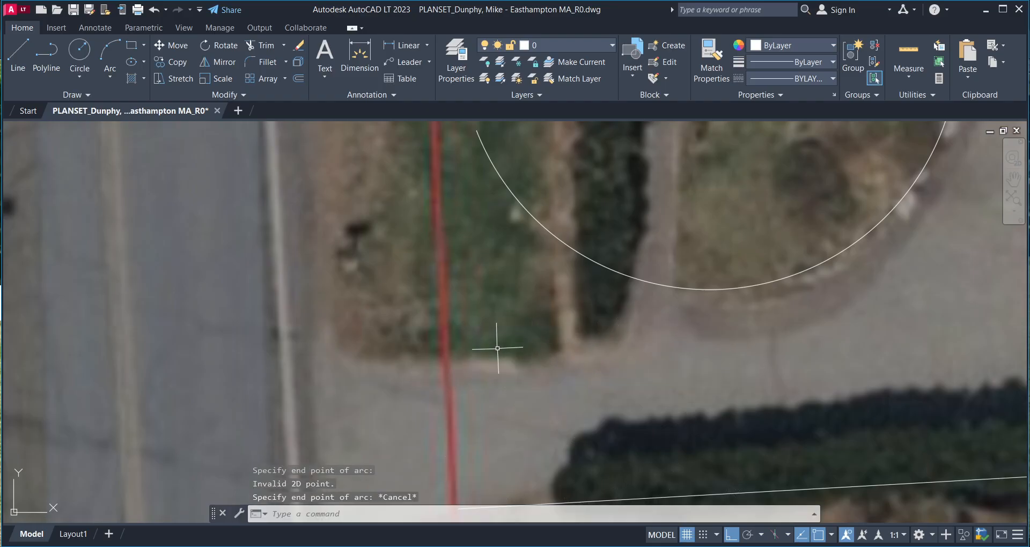
- Draw a straight entrance line from the property line to the driveway corner
type("l")
key("Return")
left_click(444, 363)
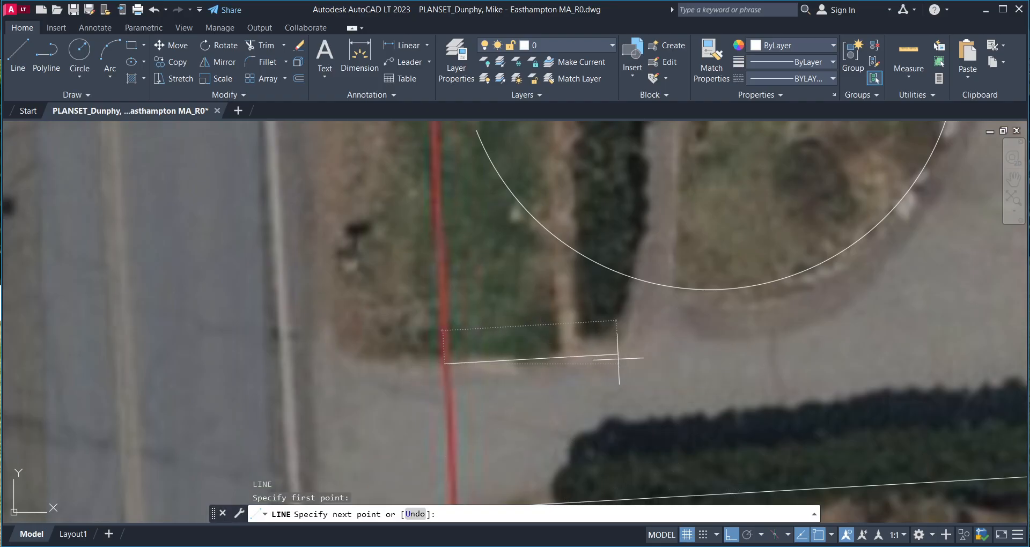
left_click(618, 359)
left_click(598, 356)
key("Return")
middle_click_drag(596, 333, 576, 354)
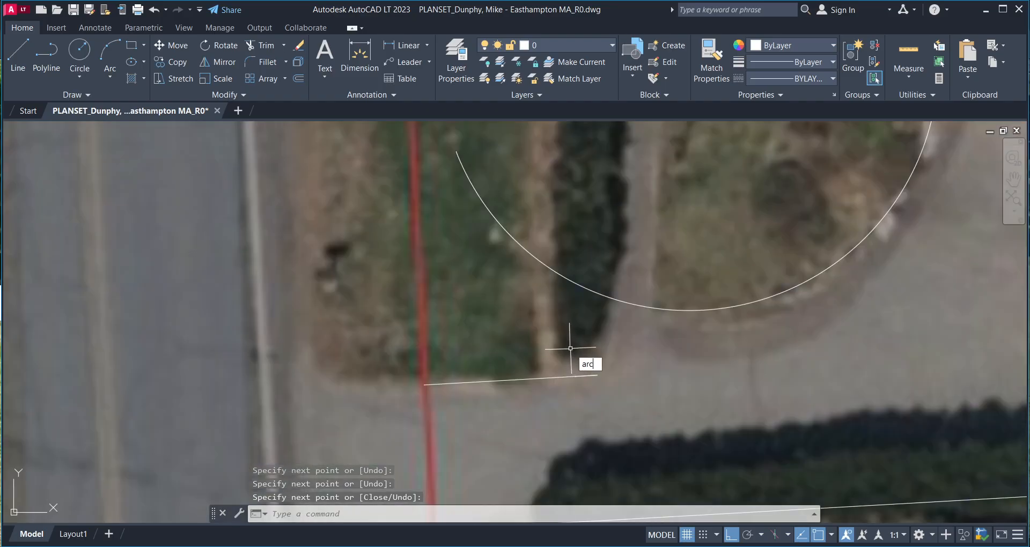
- Draw an arc from the line's end curving up to meet the big driveway curve
type("arc")
key("Return")
left_click(575, 375)
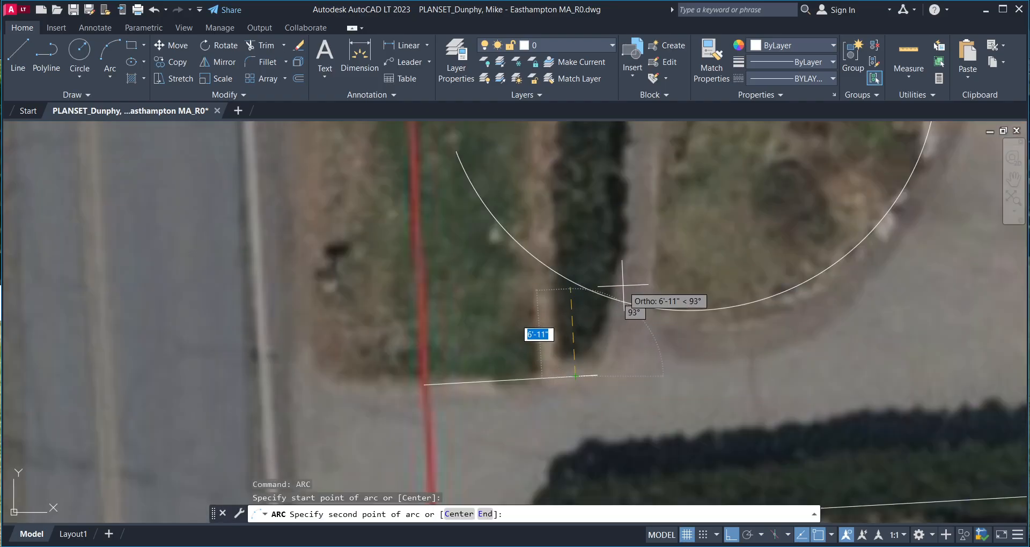
left_click(604, 298)
left_click(612, 210)
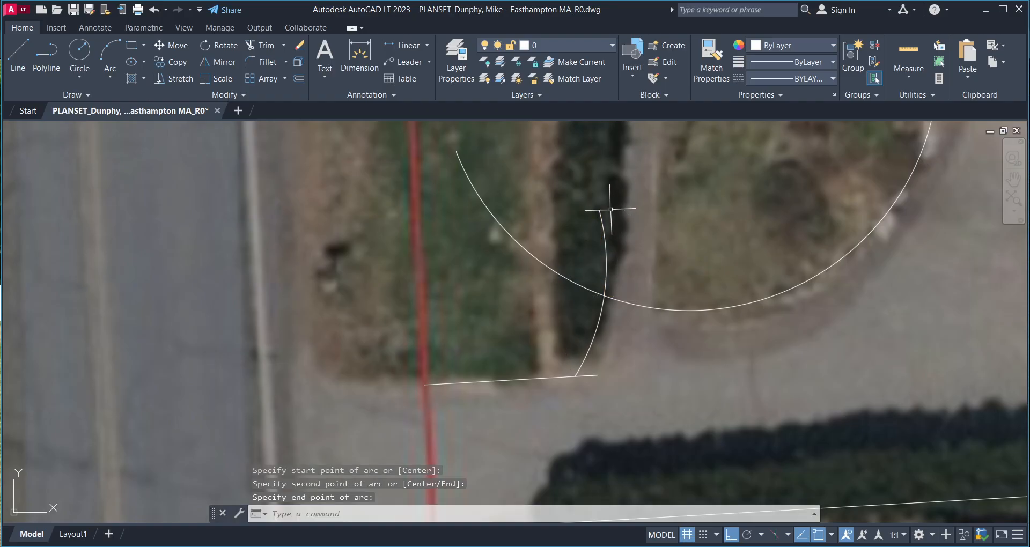
key("Return")
middle_click_drag(572, 330, 564, 339)
scroll(558, 348, "down", 2)
- Try filleting the small arc with the line, then cancel the fillet
type("f")
key("Return")
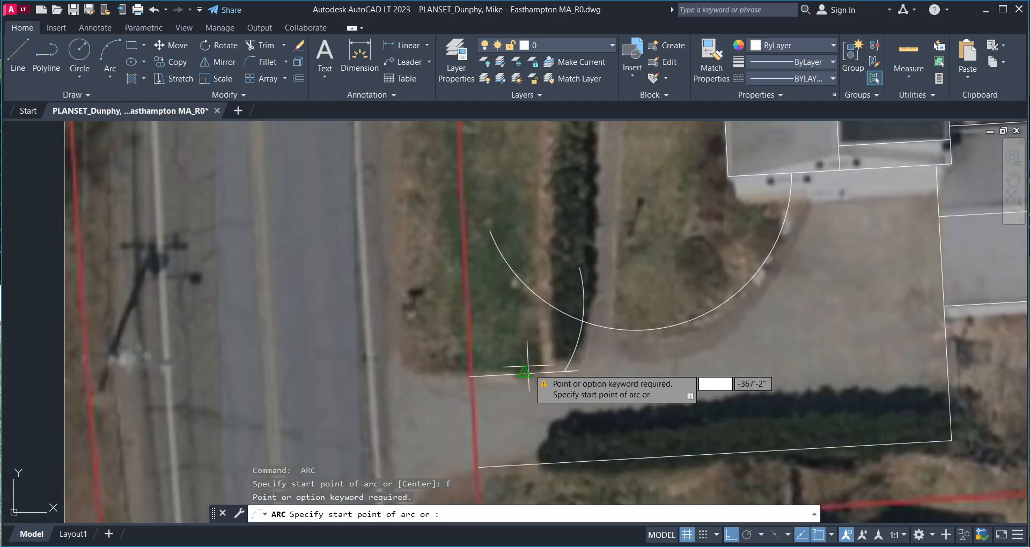
key("Escape")
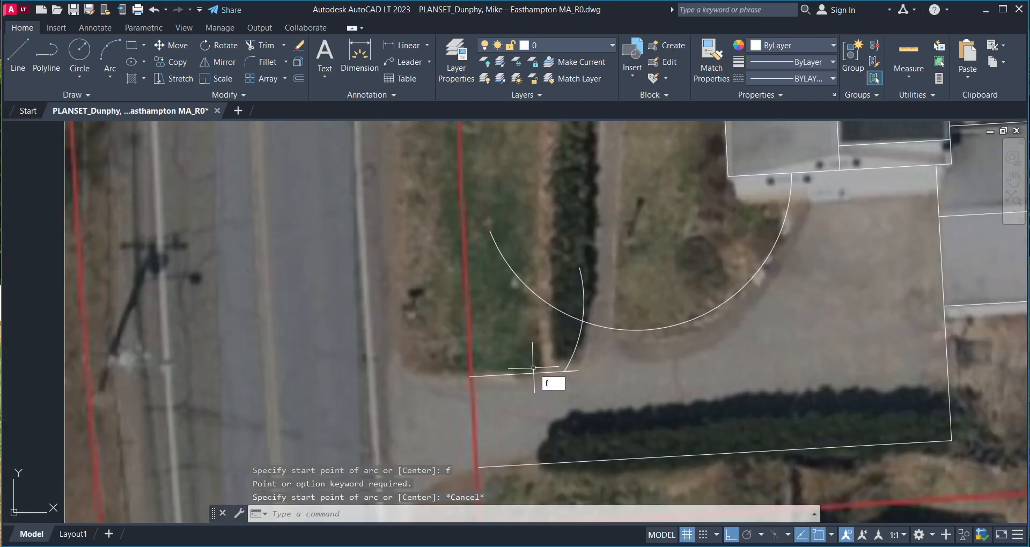
type("f")
key("Return")
left_click(577, 348)
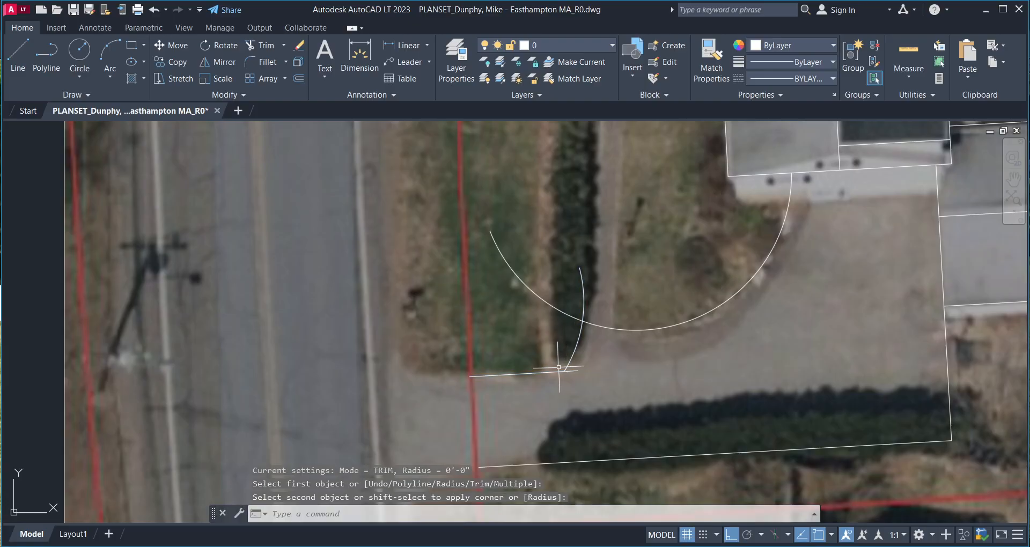
key("Escape")
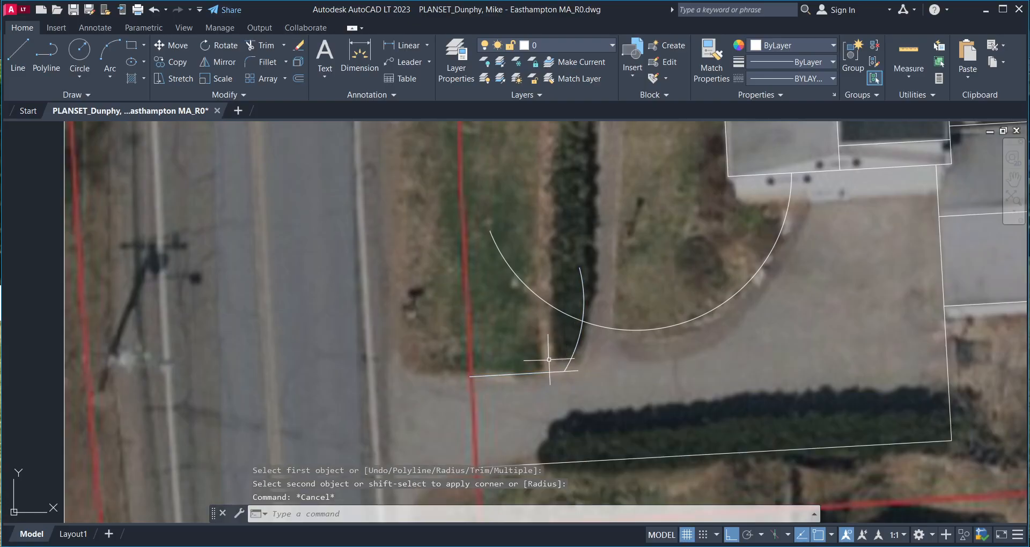
- Trim the junction stub and the big arc's overhang, then save the drawings and quit
type("tr")
key("Return")
left_click(578, 372)
left_click(563, 307)
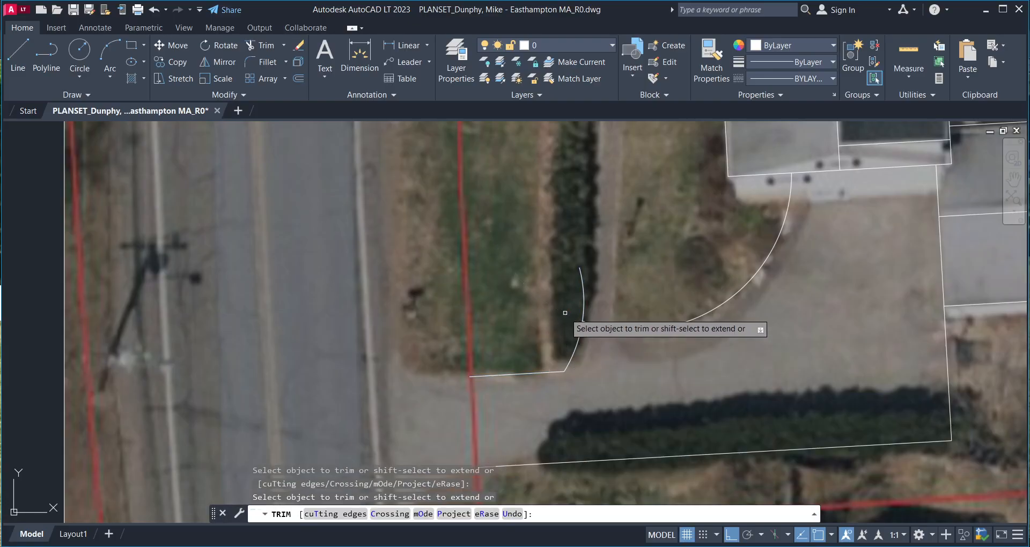
left_click(586, 297)
key("Return")
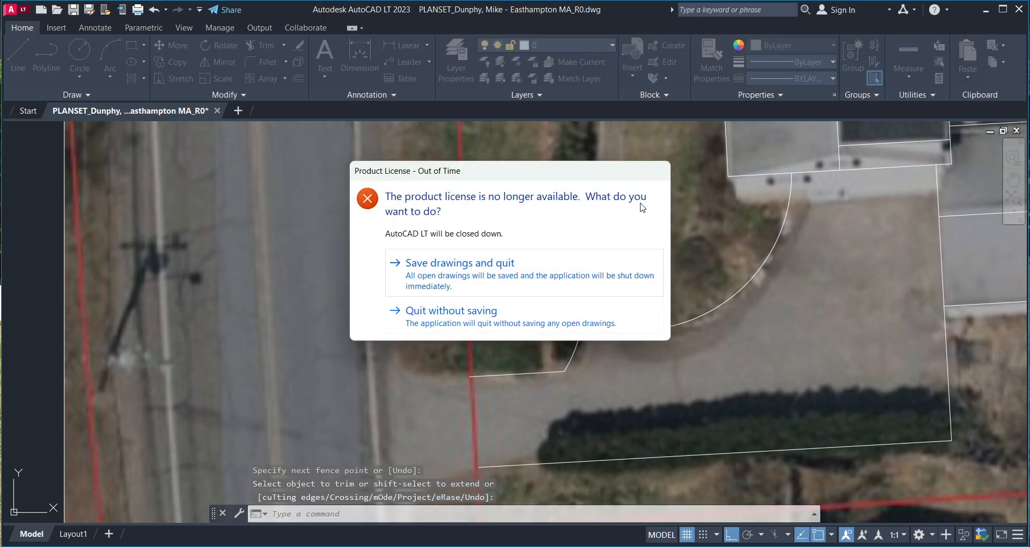
left_click(462, 279)
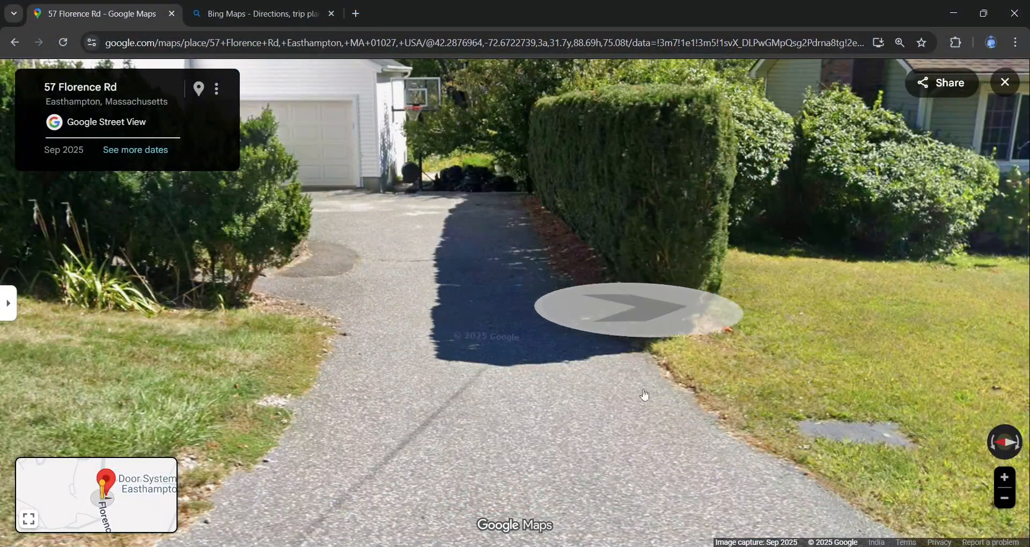
- Minimize the browser and Notepad, then reopen the PLANSET drawing with AutoCAD DWG Launcher just once
left_click(955, 12)
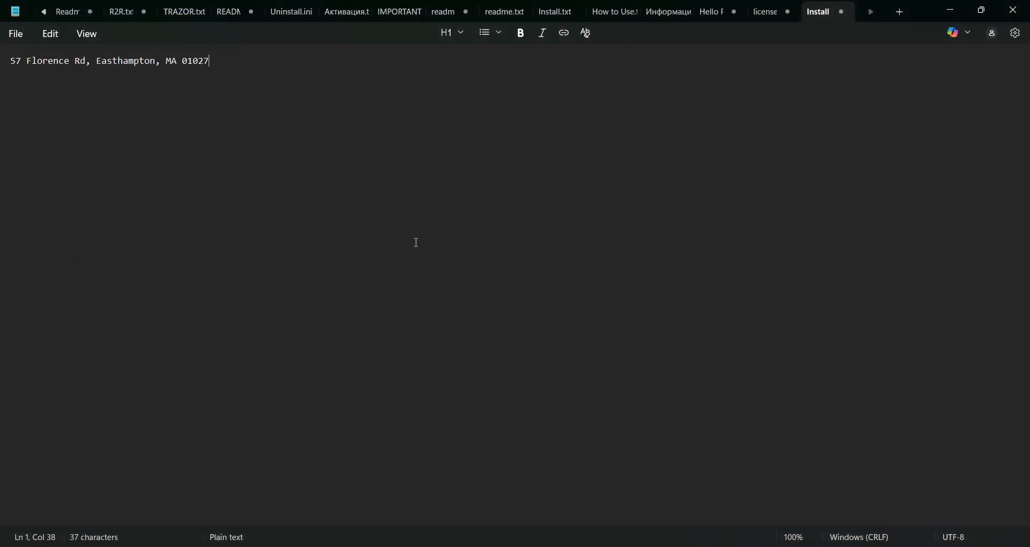
left_click(947, 10)
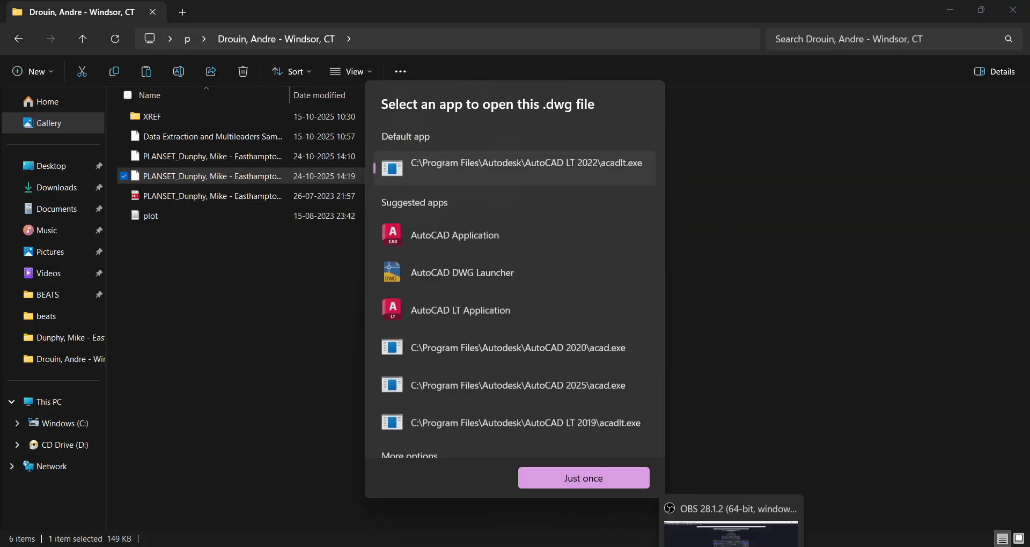
left_click(474, 274)
left_click(539, 477)
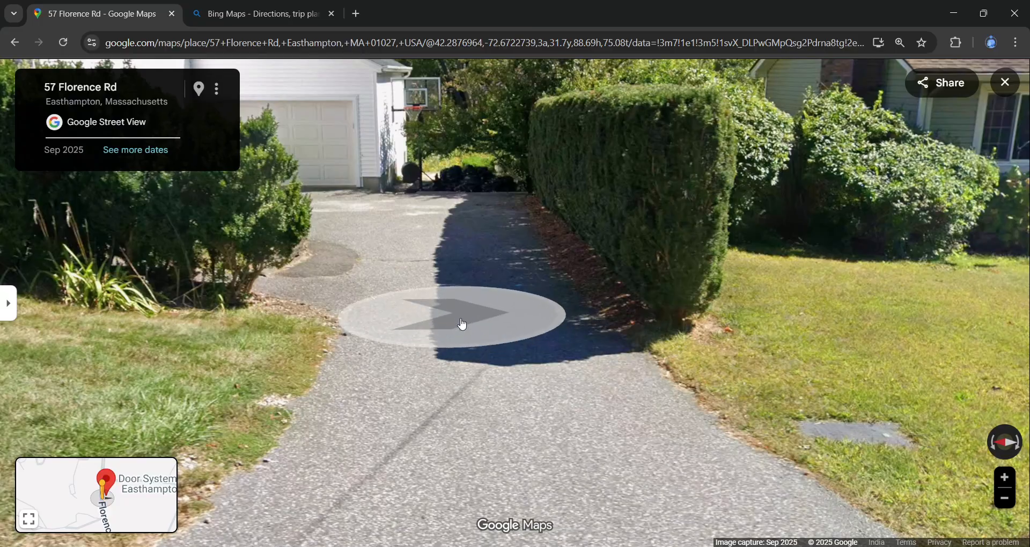
- Step up the driveway in Street View toward the garage, then zoom out to the 3D aerial view
left_click(460, 324)
left_click(548, 308)
left_click_drag(469, 290, 498, 325)
scroll(496, 321, "down", 2)
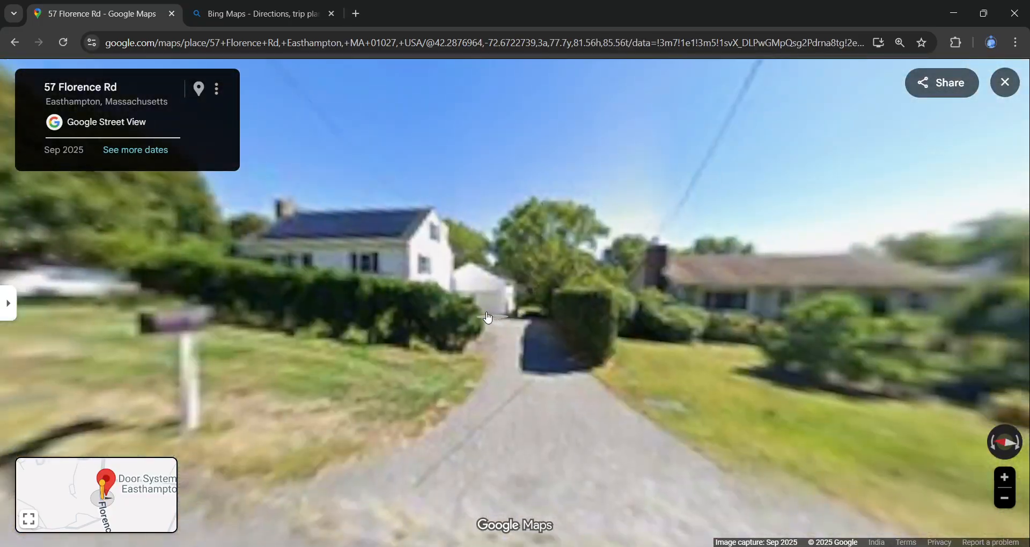
scroll(505, 317, "up", 3)
scroll(507, 317, "down", 3)
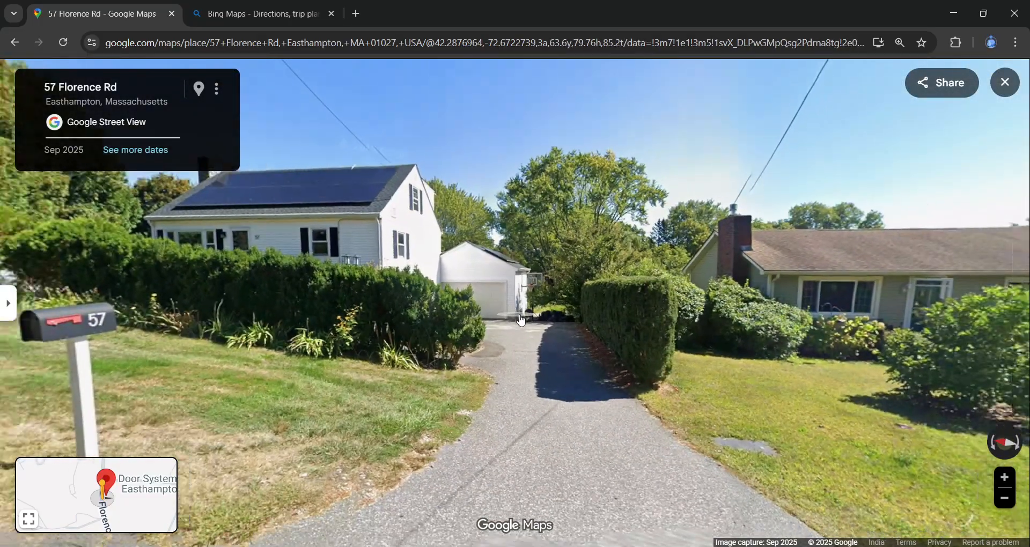
scroll(517, 315, "down", 3)
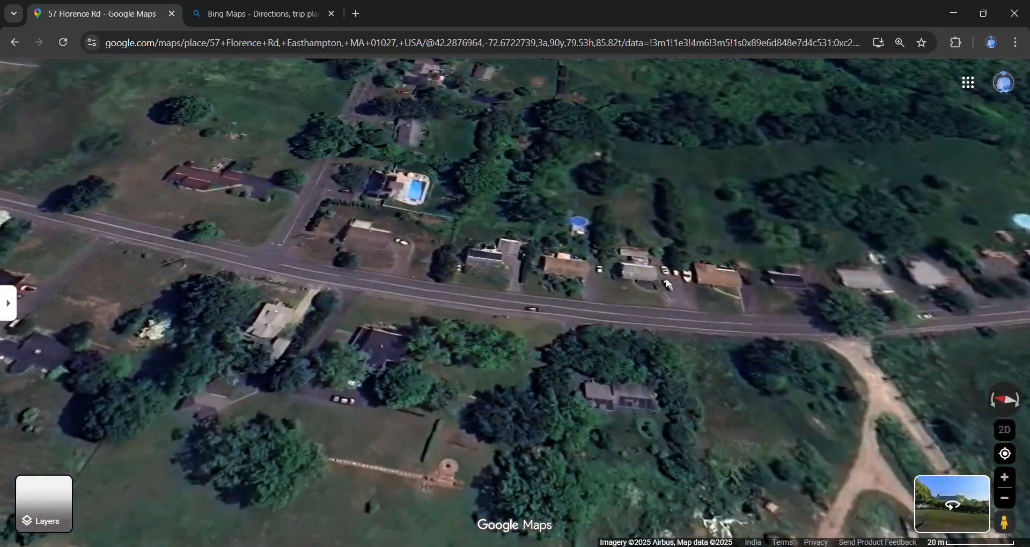
- Move the aerial view along the road toward the commercial area and parking lots
left_click_drag(665, 278, 450, 284)
left_click_drag(691, 298, 490, 338)
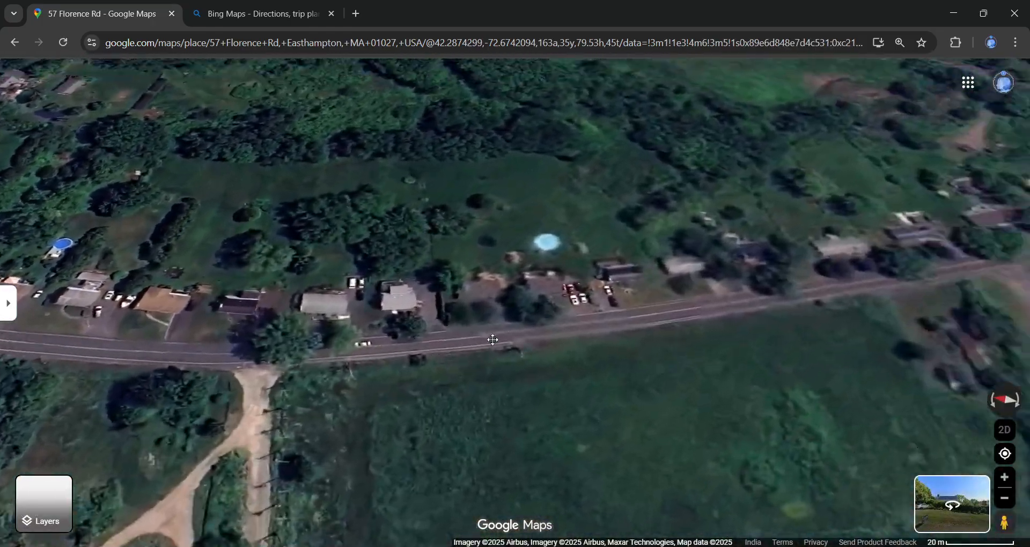
left_click_drag(751, 279, 451, 309)
left_click_drag(751, 257, 511, 291)
left_click_drag(691, 246, 528, 323)
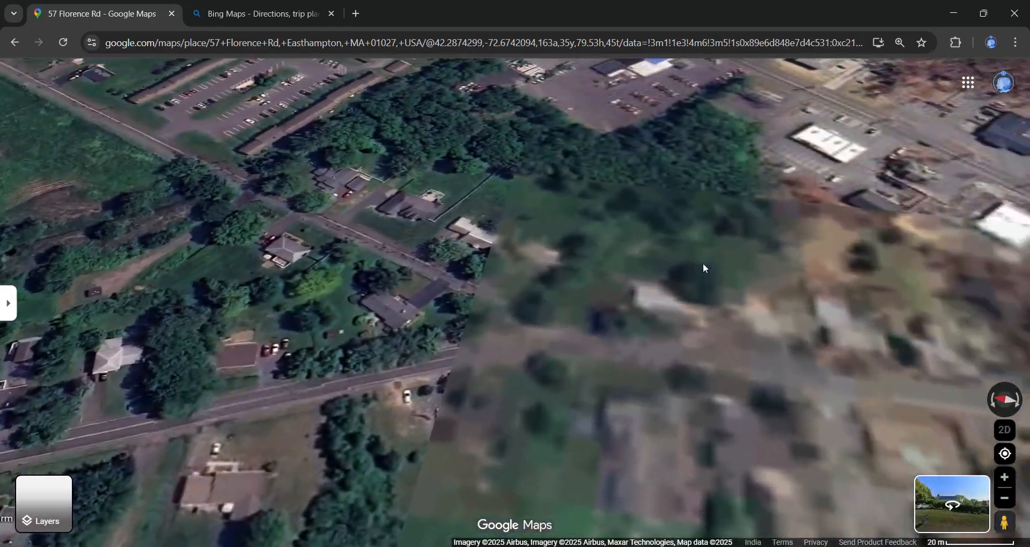
left_click_drag(772, 255, 498, 365)
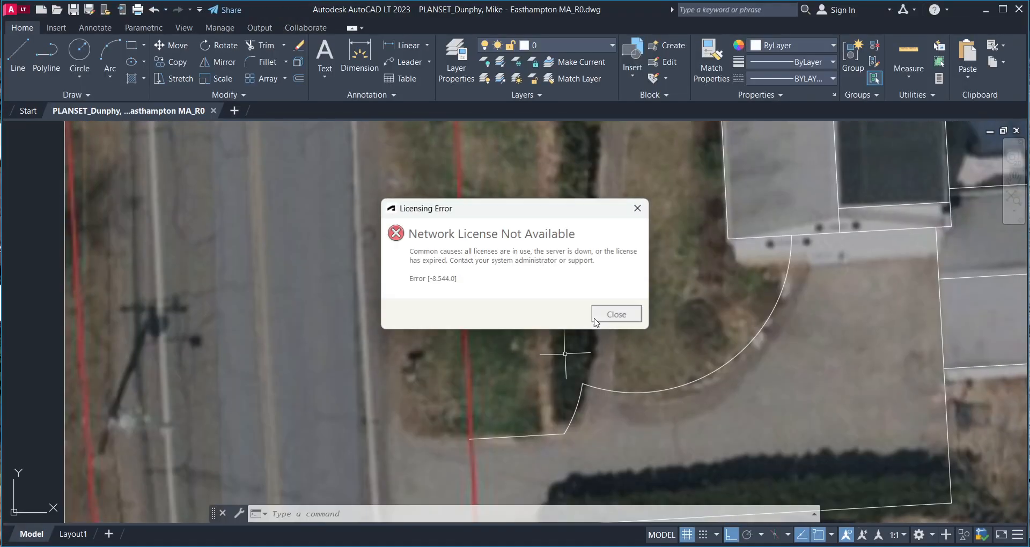
left_click(616, 314)
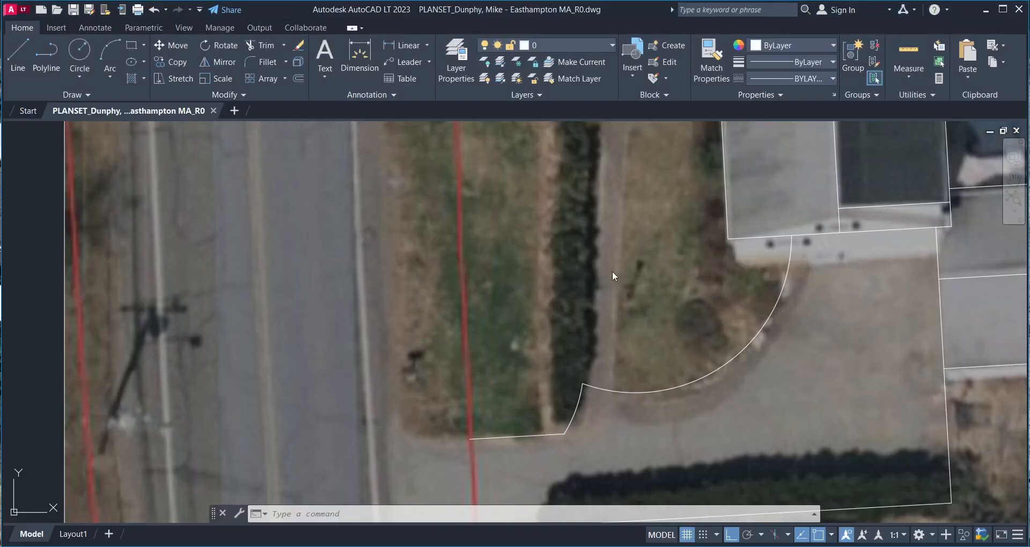
scroll(612, 271, "down", 2)
left_click(577, 243)
scroll(577, 243, "down", 2)
middle_click_drag(577, 243, 493, 290)
scroll(493, 291, "down", 2)
key("Escape")
left_click(481, 242)
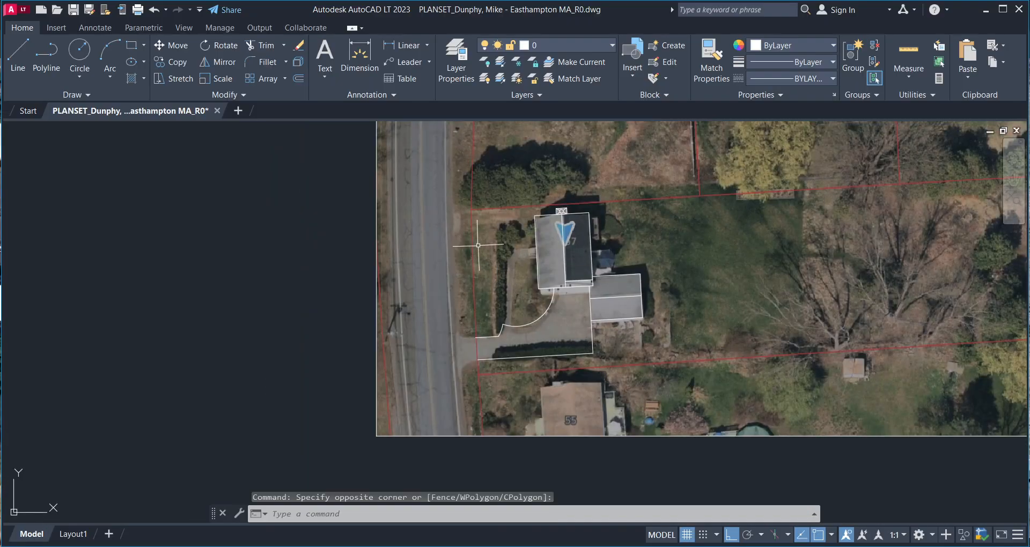
scroll(478, 245, "up", 2)
middle_click_drag(492, 215, 438, 287)
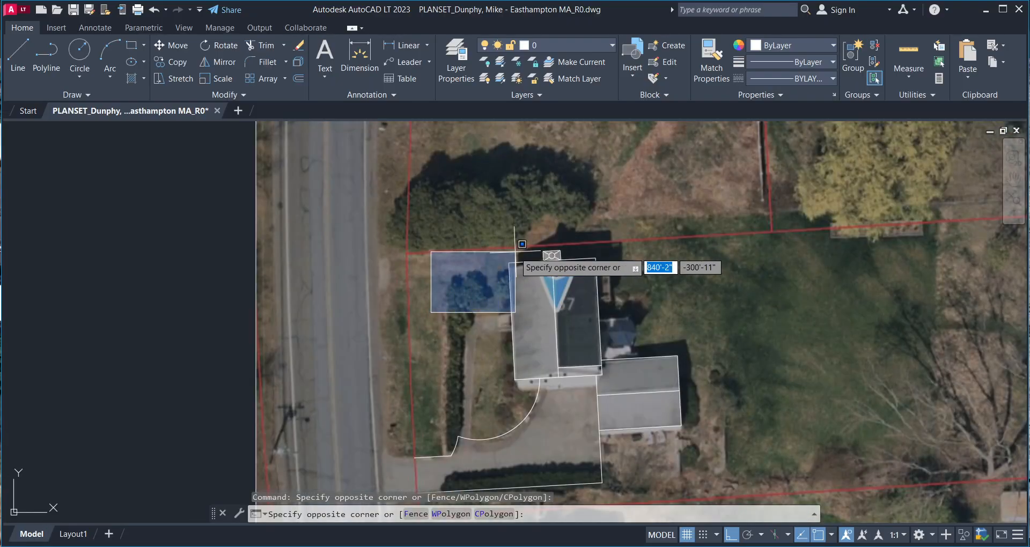
middle_click_drag(515, 251, 443, 252)
left_click(361, 277)
middle_click_drag(374, 246, 329, 229)
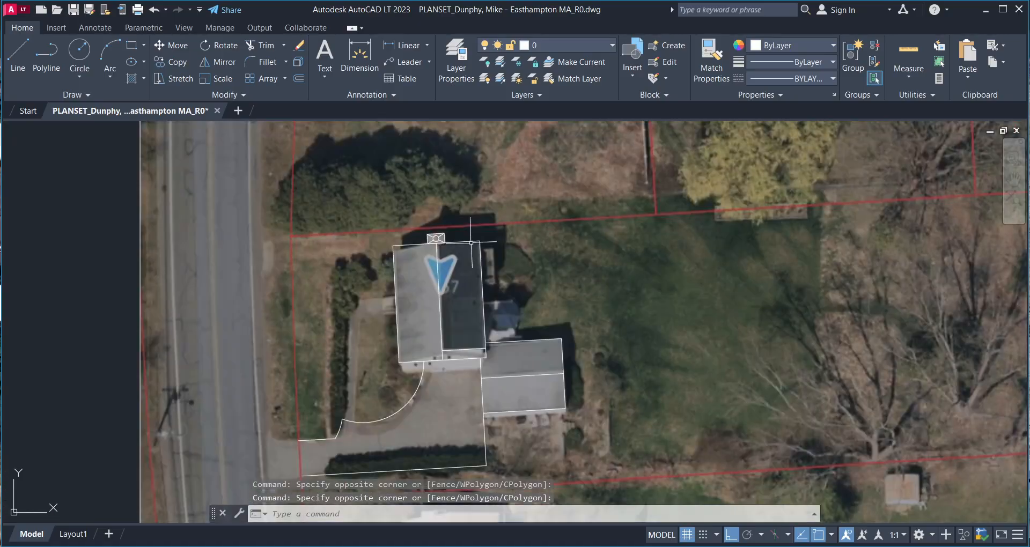
mouse_move(420, 247)
middle_mouse_down()
mouse_move(419, 259)
mouse_move(495, 248)
middle_mouse_up()
scroll(410, 252, "up", 2)
middle_click_drag(518, 314, 492, 304)
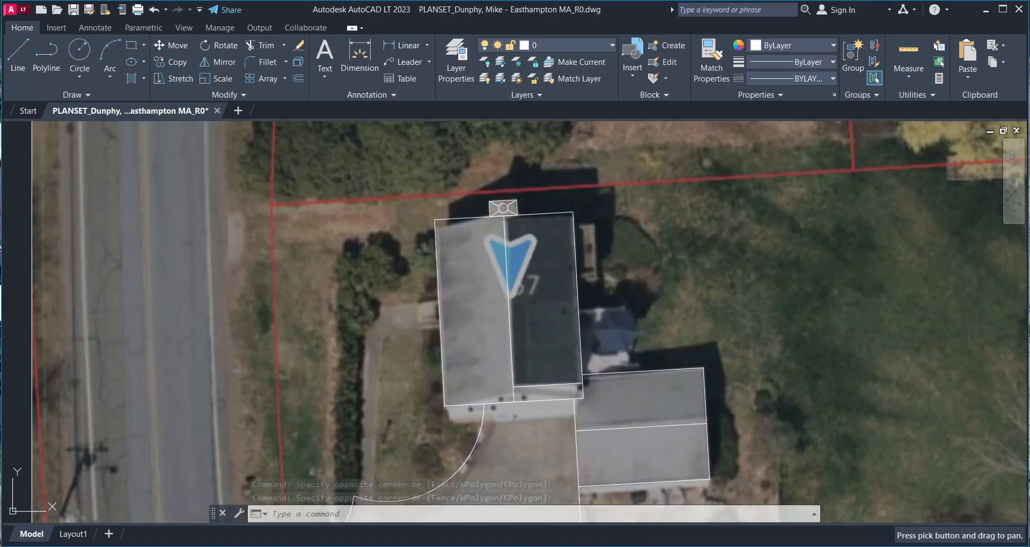
scroll(616, 332, "up", 4)
scroll(448, 290, "up", 2)
scroll(457, 302, "down", 2)
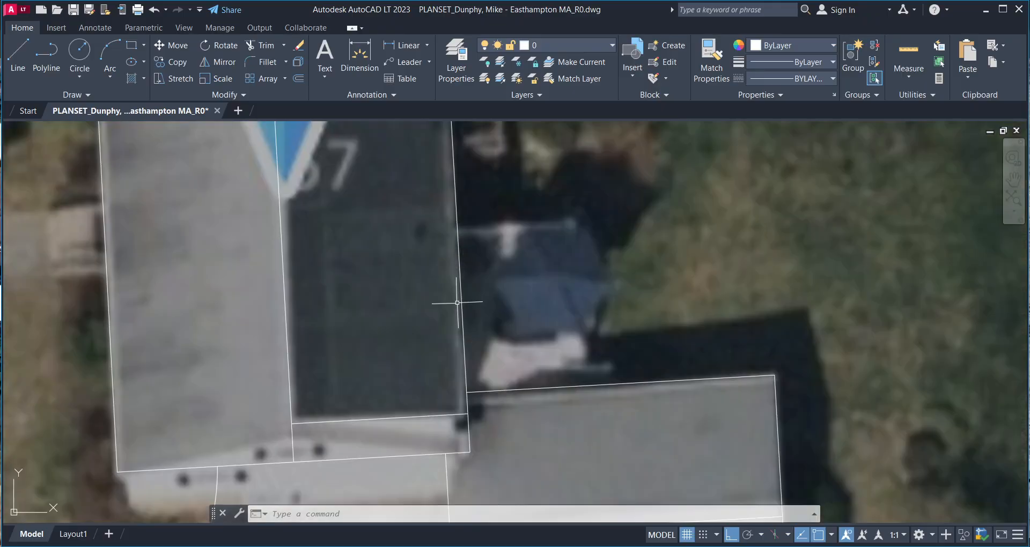
scroll(419, 305, "up", 2)
scroll(402, 307, "down", 2)
scroll(403, 304, "up", 2)
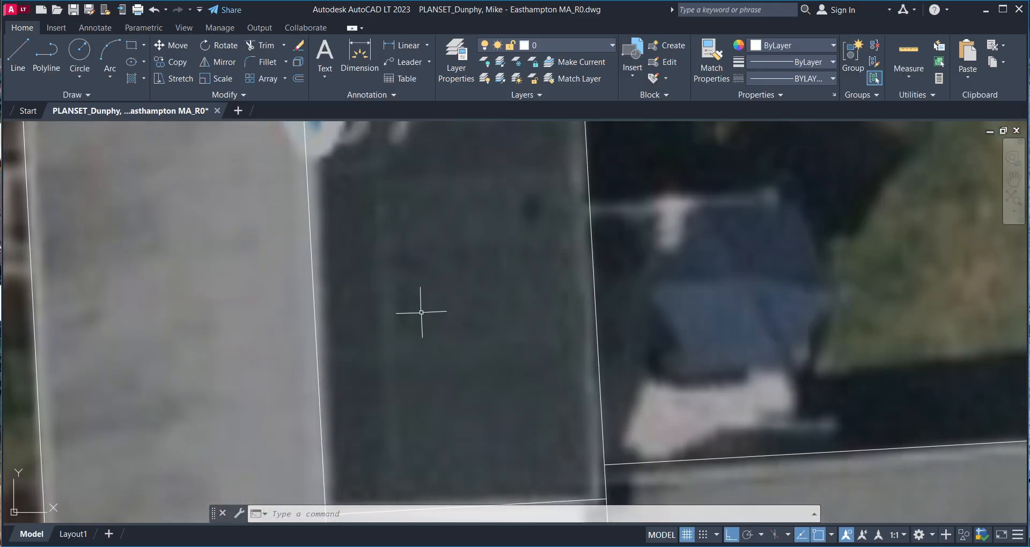
scroll(421, 312, "down", 3)
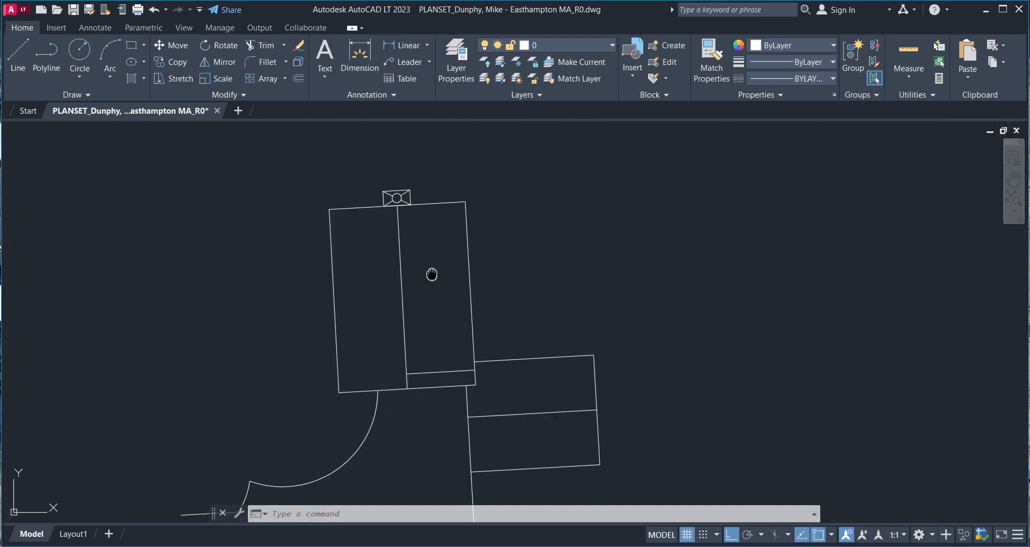
scroll(432, 272, "up", 4)
scroll(422, 269, "down", 2)
middle_click_drag(422, 270, 423, 274)
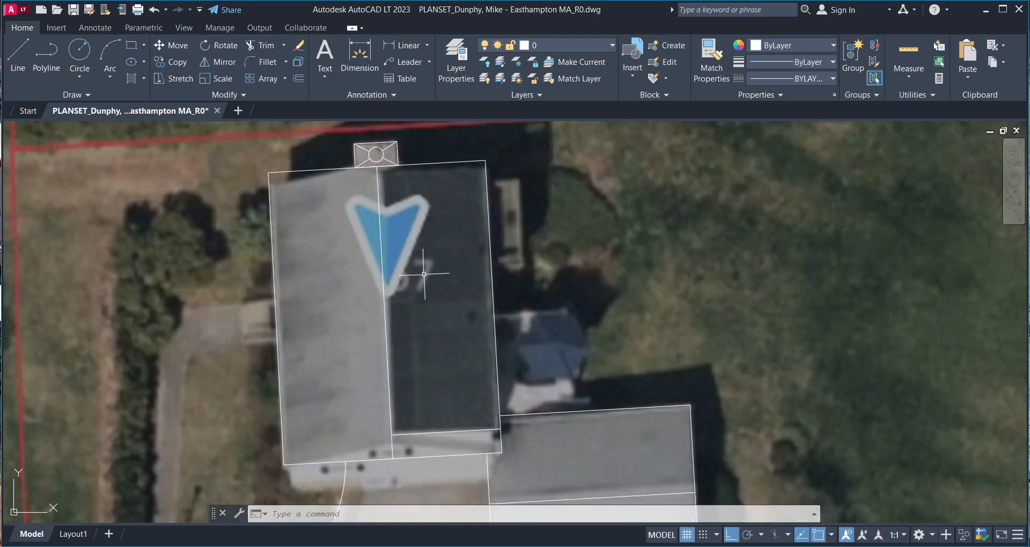
scroll(415, 271, "down", 2)
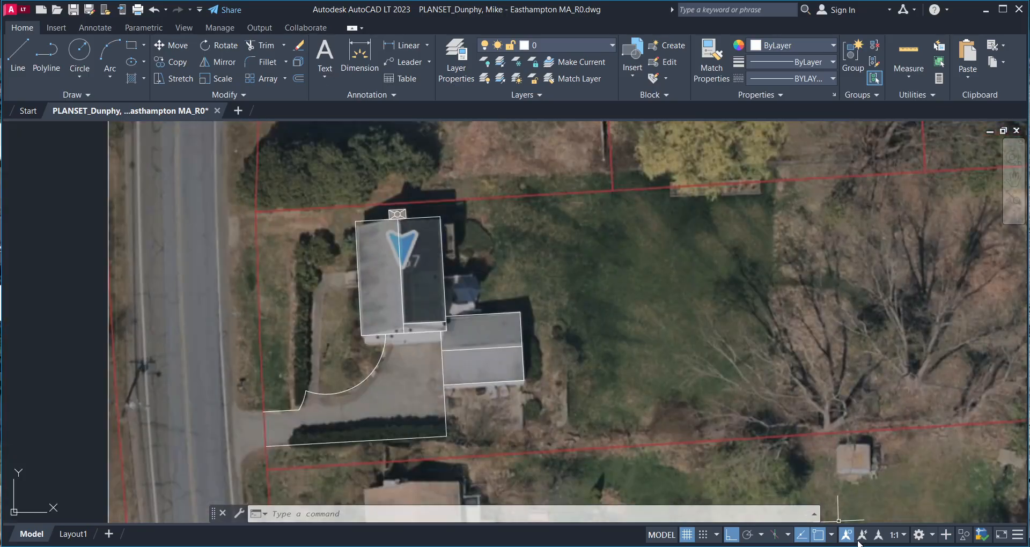
left_click(829, 534)
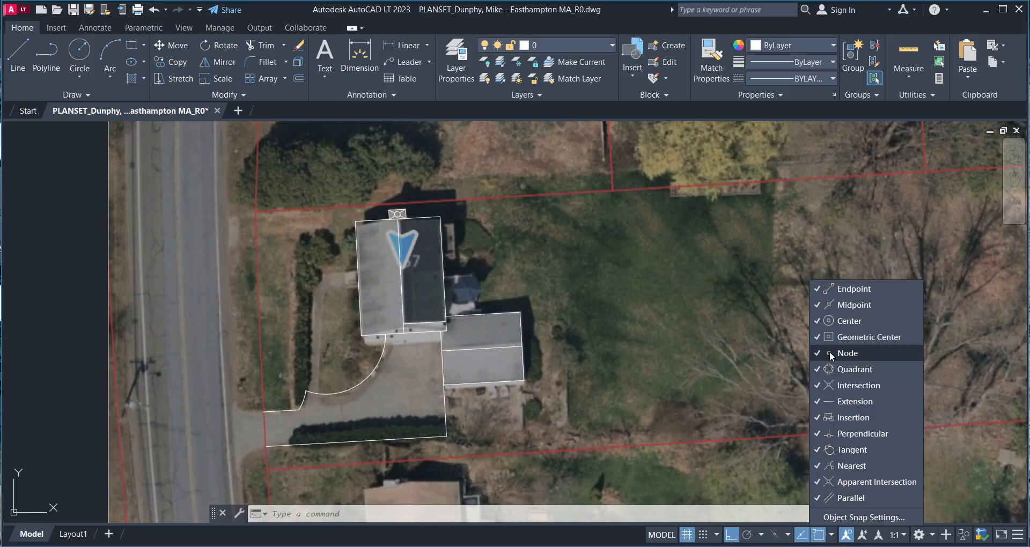
left_click(856, 517)
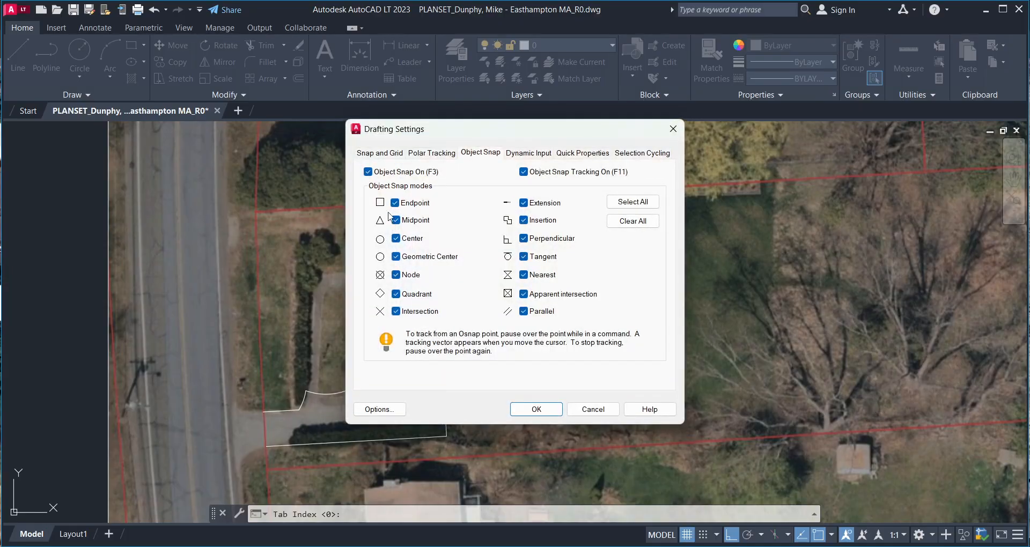
- Close Drafting Settings without changes and move the view across the lot
left_click(593, 408)
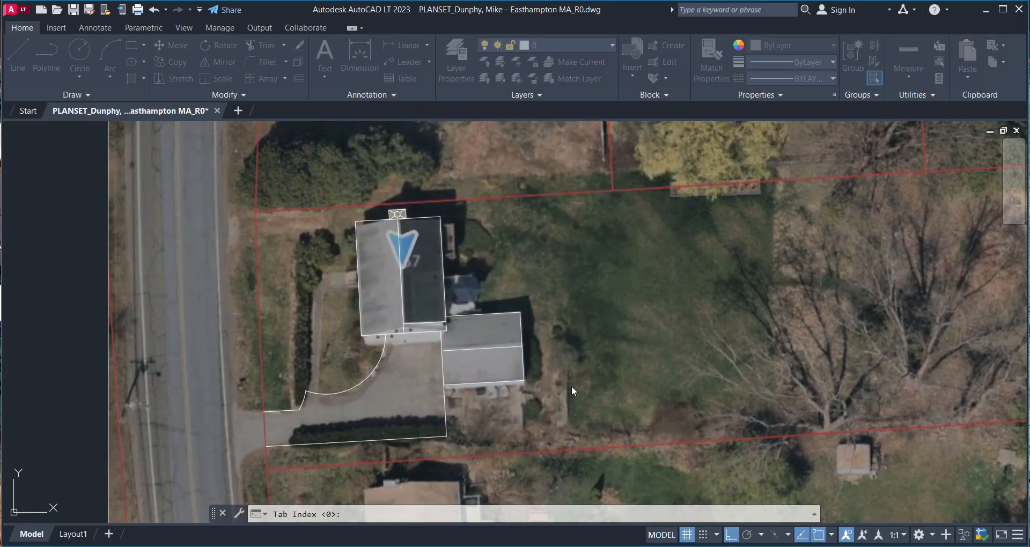
scroll(468, 346, "up", 2)
scroll(469, 346, "down", 8)
scroll(488, 315, "up", 6)
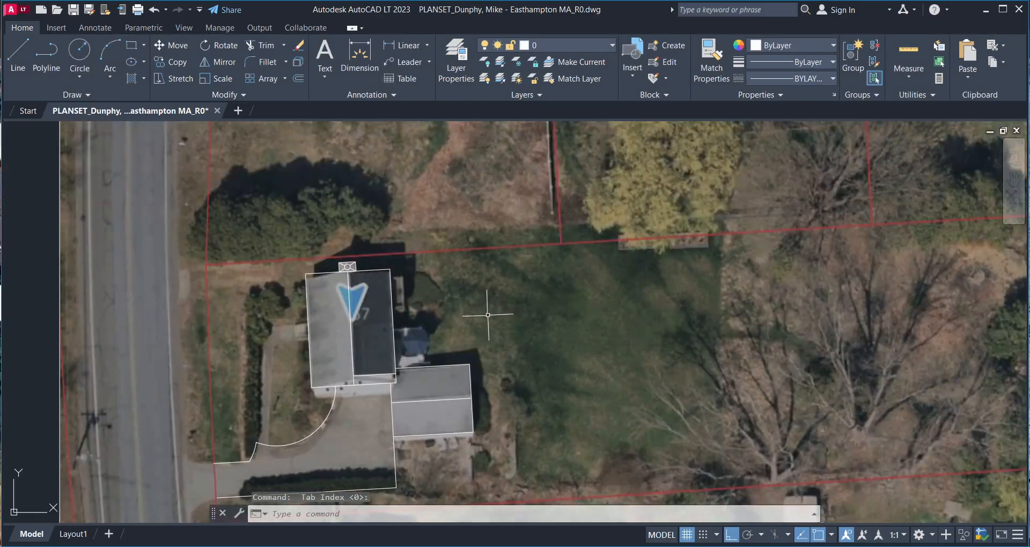
mouse_move(488, 315)
middle_mouse_down()
mouse_move(393, 299)
mouse_move(476, 325)
middle_mouse_up()
scroll(393, 298, "down", 2)
scroll(453, 314, "up", 1)
scroll(464, 319, "down", 1)
scroll(480, 330, "up", 2)
scroll(483, 334, "down", 4)
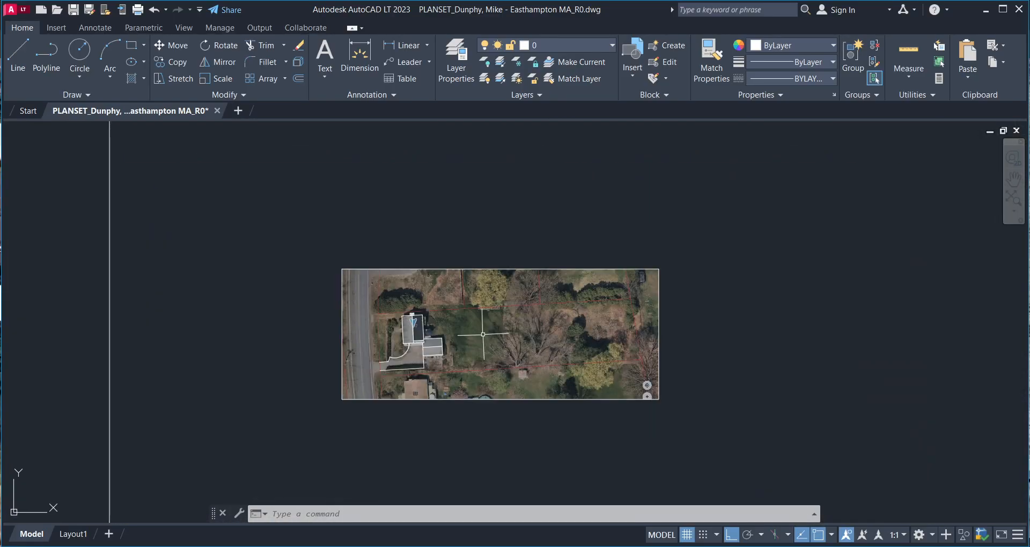
scroll(485, 355, "down", 2)
mouse_move(484, 356)
middle_mouse_down()
mouse_move(449, 374)
mouse_move(483, 314)
middle_mouse_up()
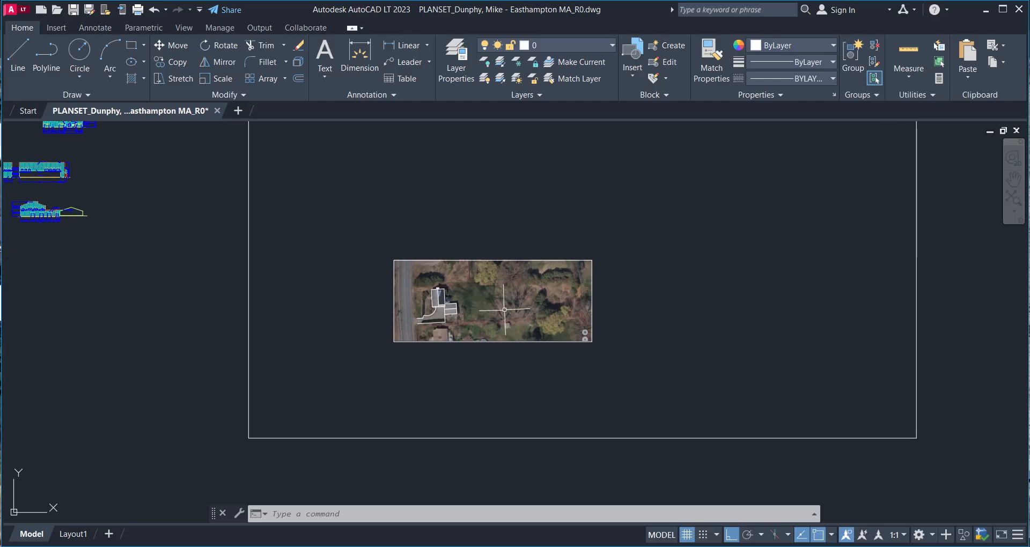
scroll(525, 302, "up", 6)
- Centre the house and driveway, then crossing-window select the house, garage and driveway outlines
middle_click_drag(278, 295, 402, 320)
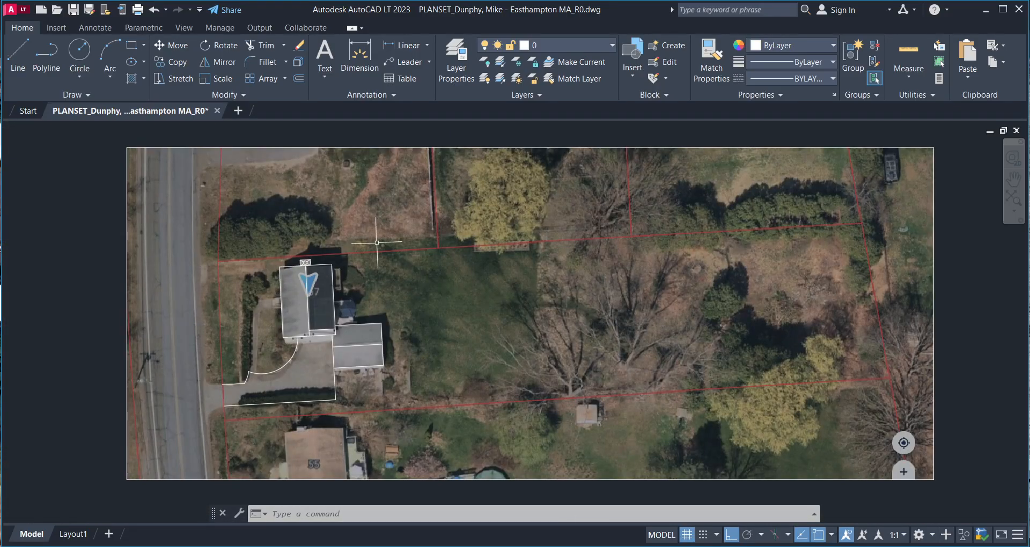
scroll(481, 275, "down", 2)
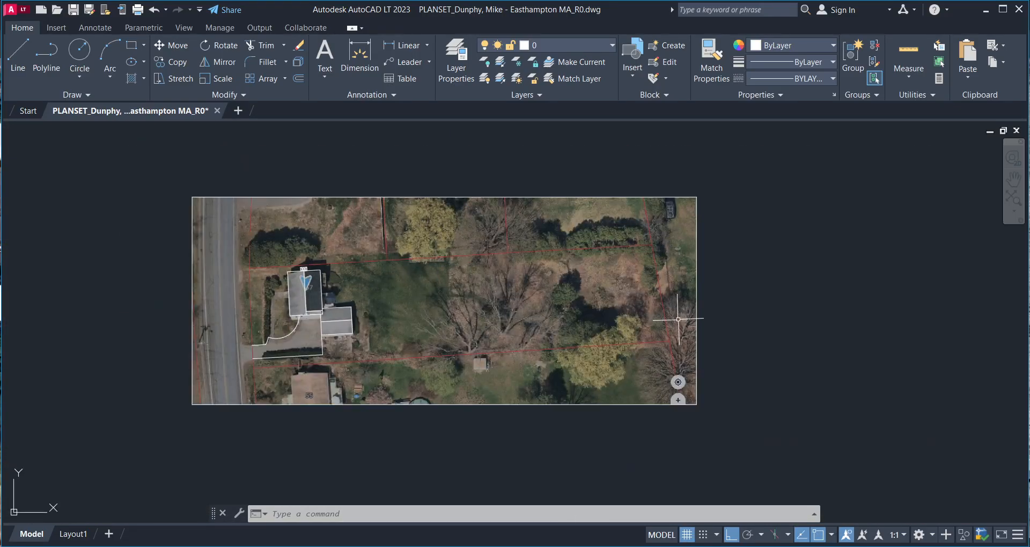
scroll(552, 354, "up", 2)
middle_click_drag(475, 336, 621, 366)
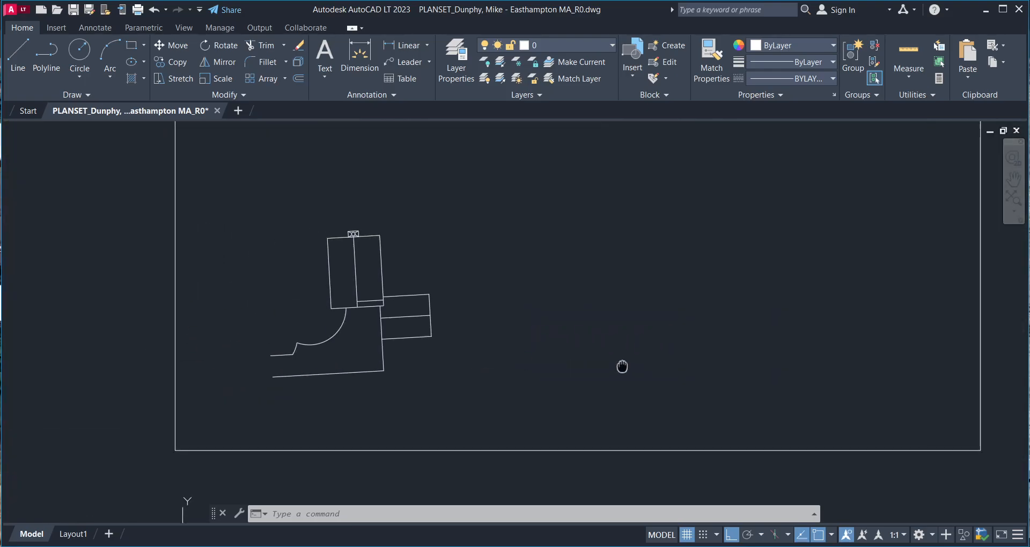
middle_click_drag(307, 302, 303, 328)
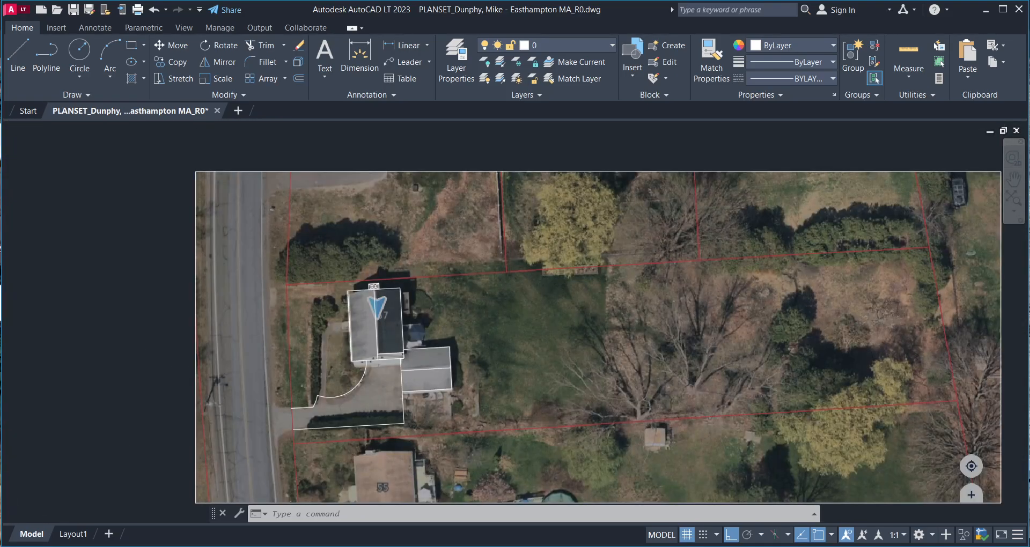
scroll(354, 321, "up", 4)
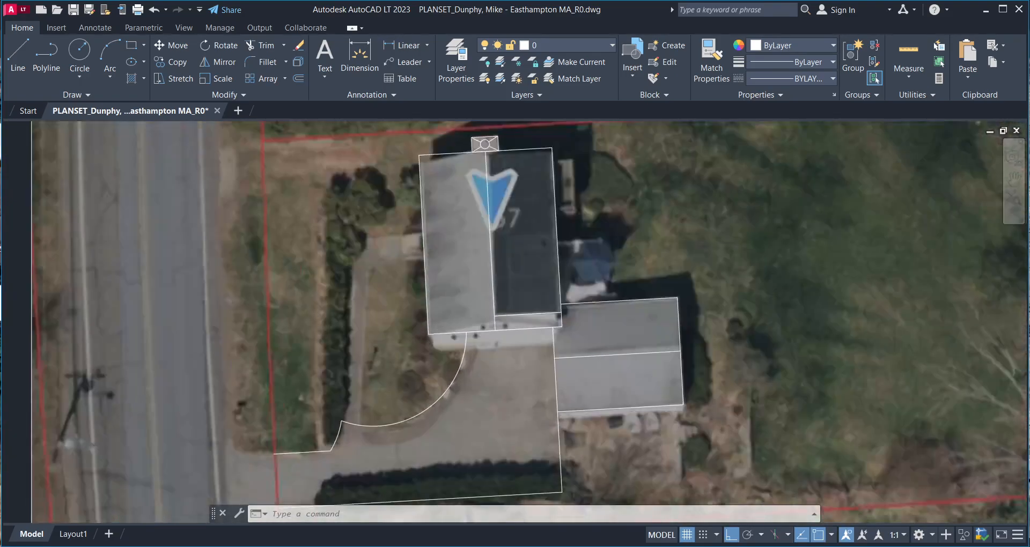
scroll(354, 321, "up", 3)
scroll(392, 322, "down", 3)
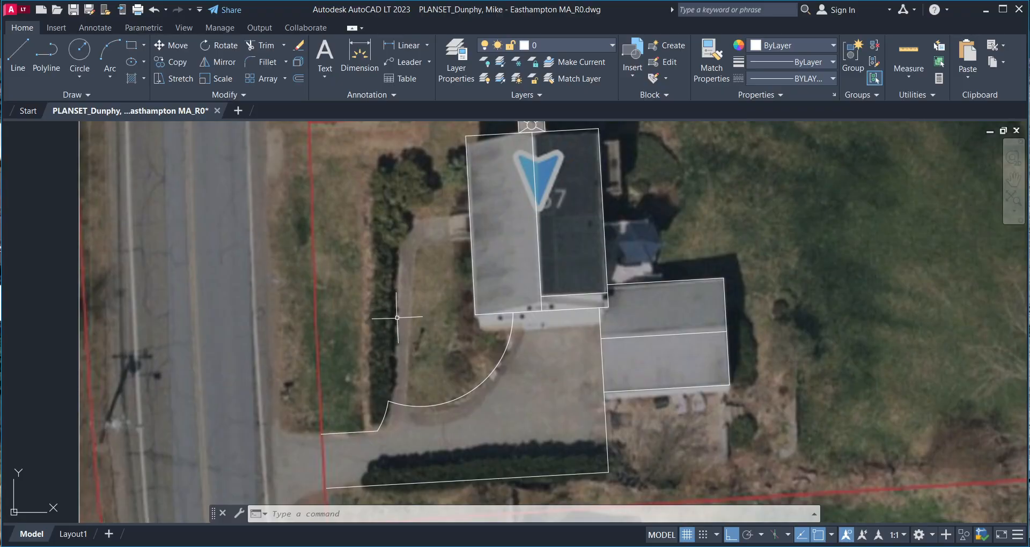
middle_click_drag(399, 314, 418, 347)
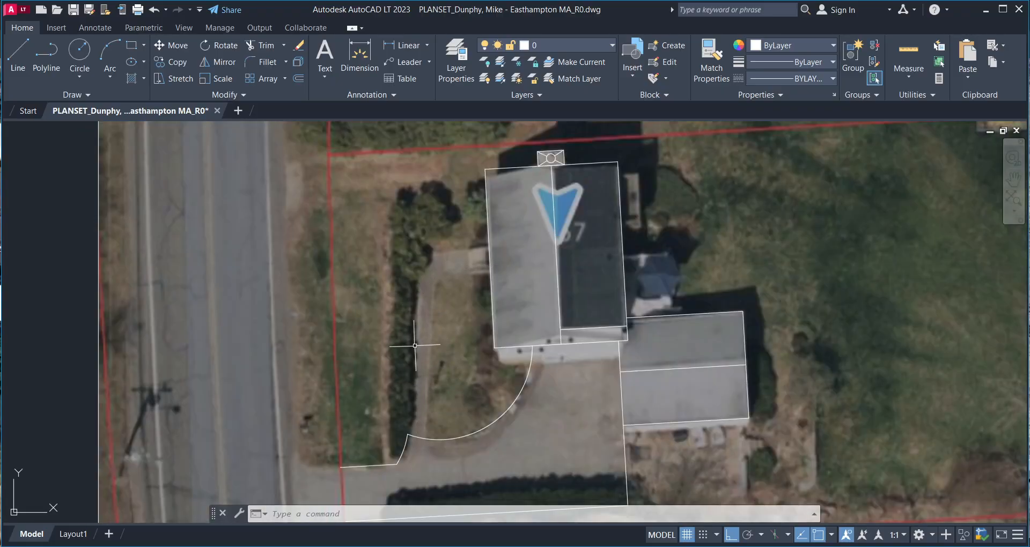
scroll(415, 345, "down", 5)
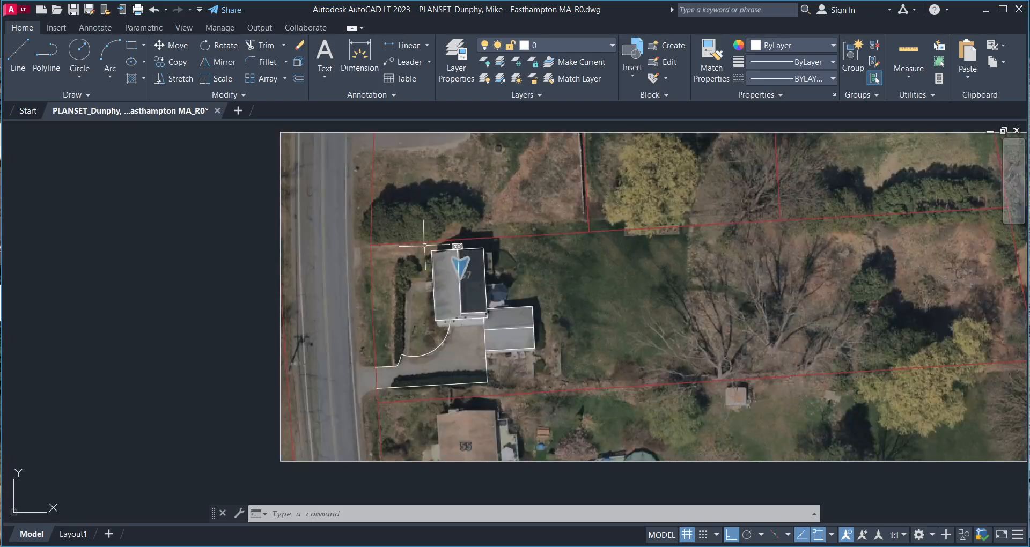
left_click(541, 243)
left_click(400, 359)
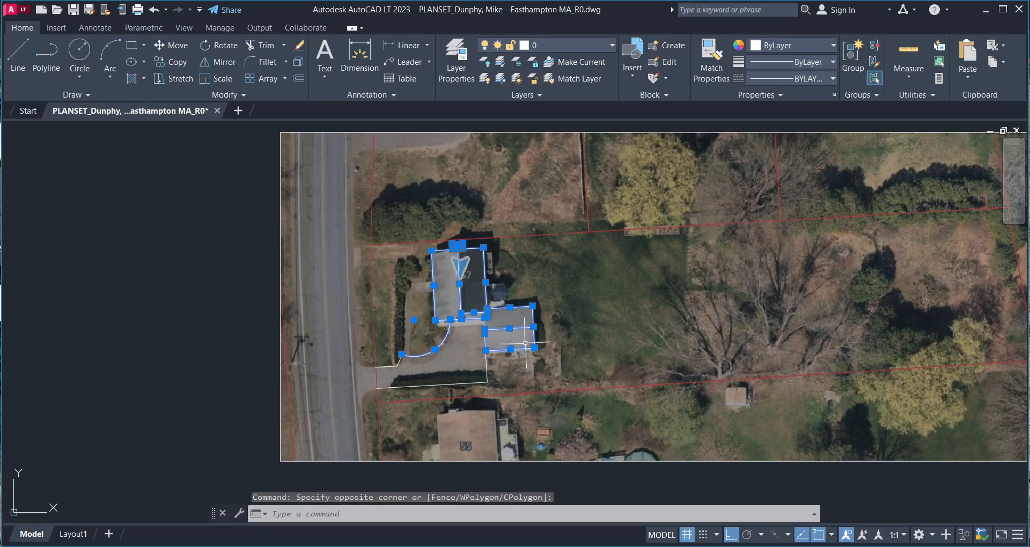
key("alt+Tab")
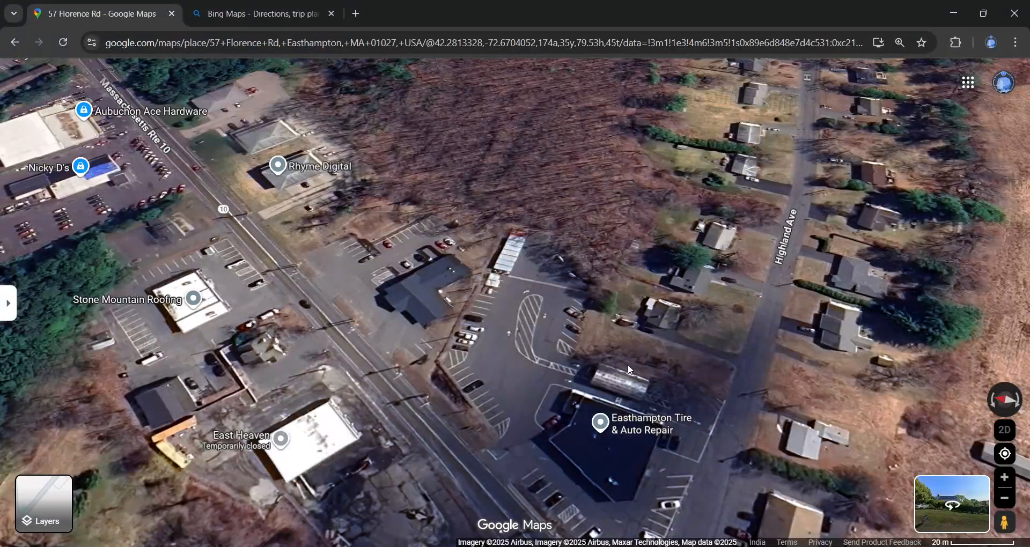
scroll(724, 477, "down", 1)
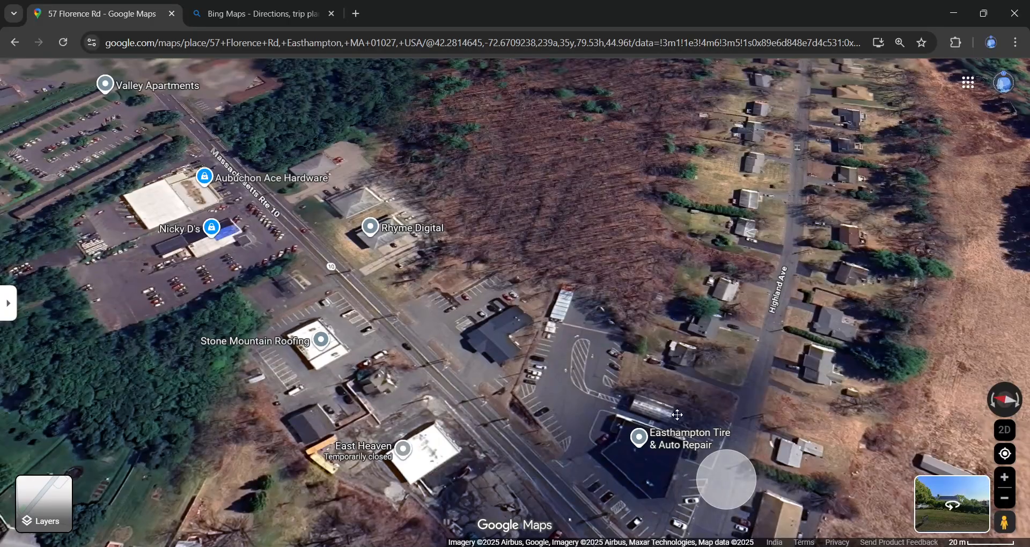
left_click_drag(343, 435, 612, 353)
left_click_drag(367, 398, 668, 350)
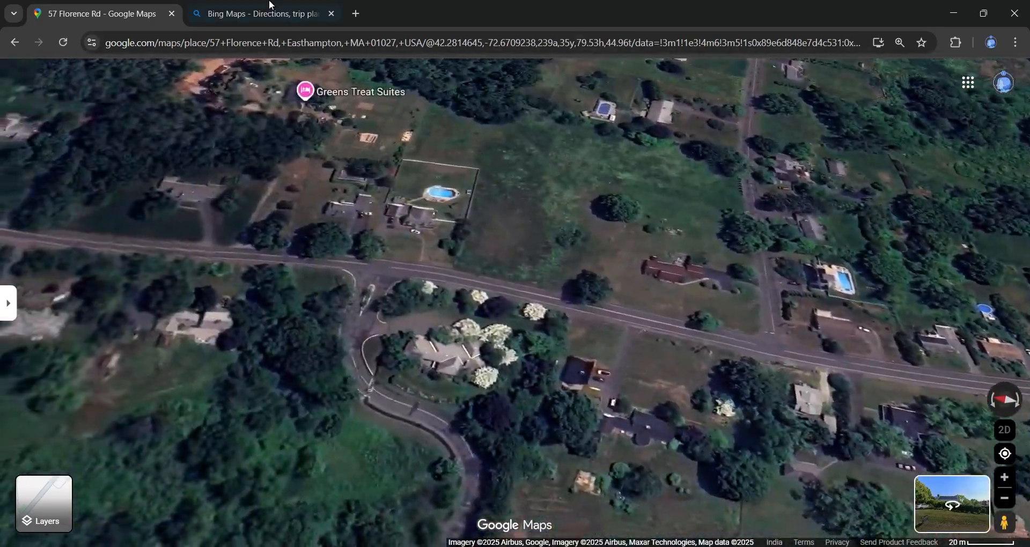
left_click(268, 8)
left_click_drag(652, 387, 645, 310)
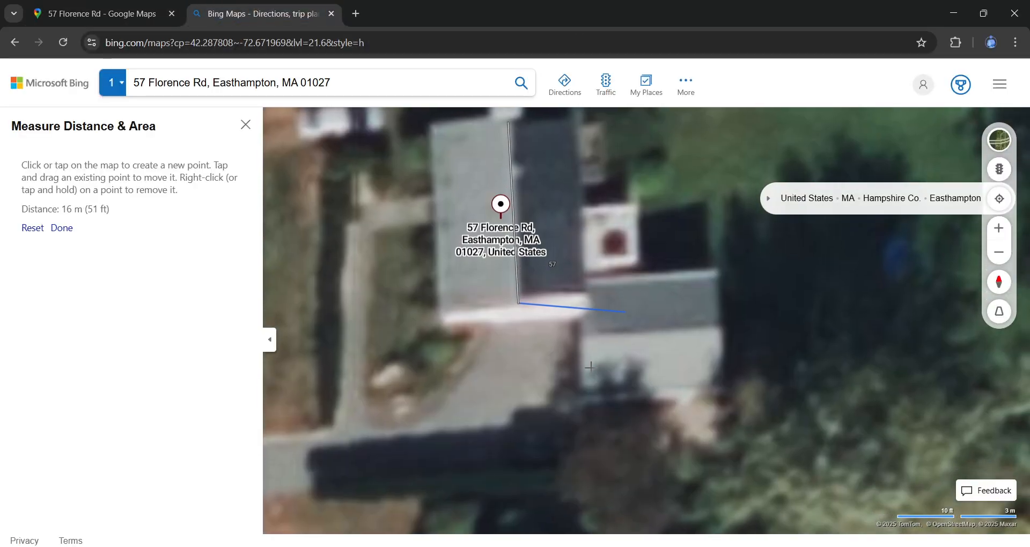
left_click(787, 545)
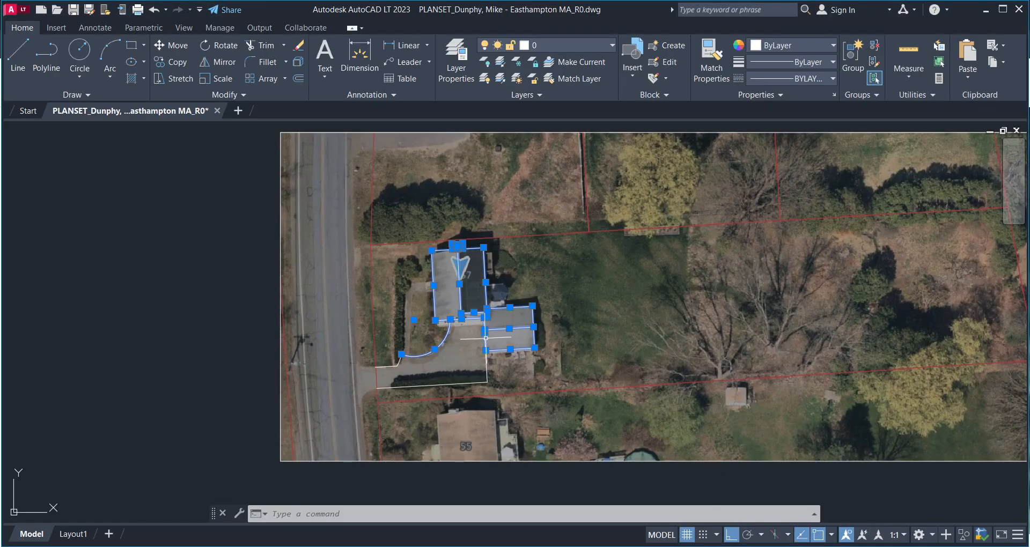
middle_click_drag(481, 333, 483, 349)
scroll(482, 349, "up", 4)
scroll(492, 341, "down", 4)
scroll(490, 339, "up", 4)
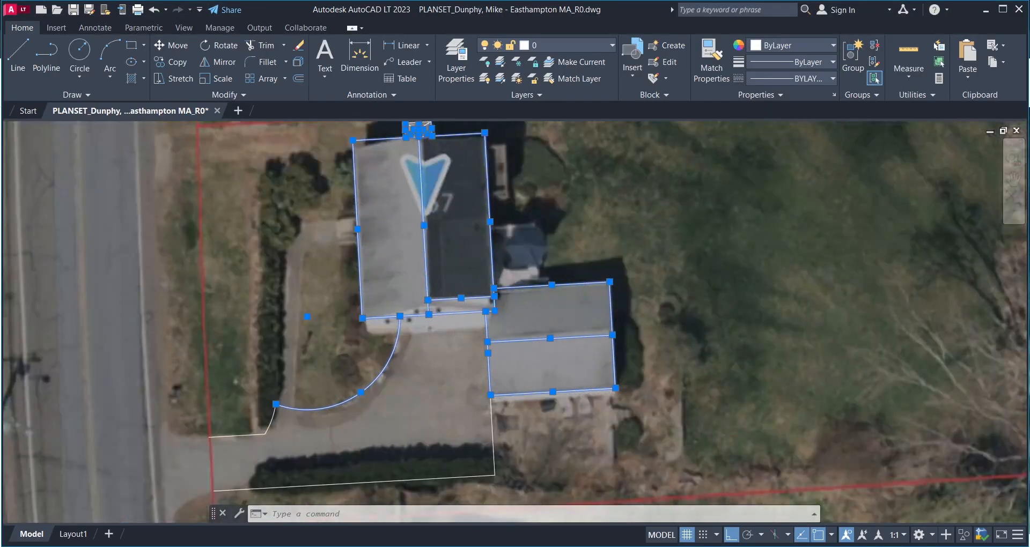
middle_click_drag(423, 293, 429, 351)
scroll(438, 293, "down", 2)
middle_click_drag(437, 290, 474, 354)
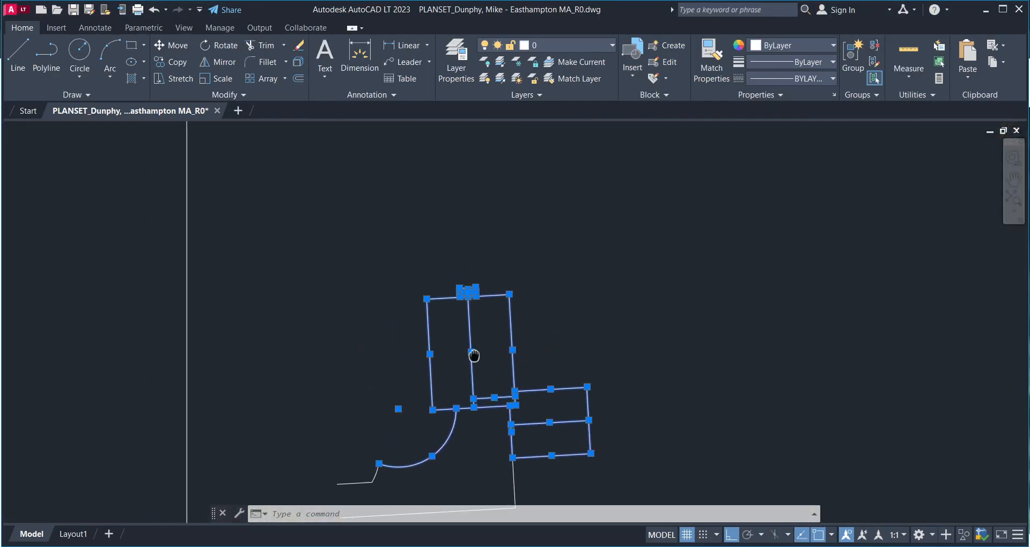
scroll(479, 348, "up", 2)
key("Escape")
mouse_move(539, 302)
middle_mouse_down()
mouse_move(537, 345)
mouse_move(550, 294)
middle_mouse_up()
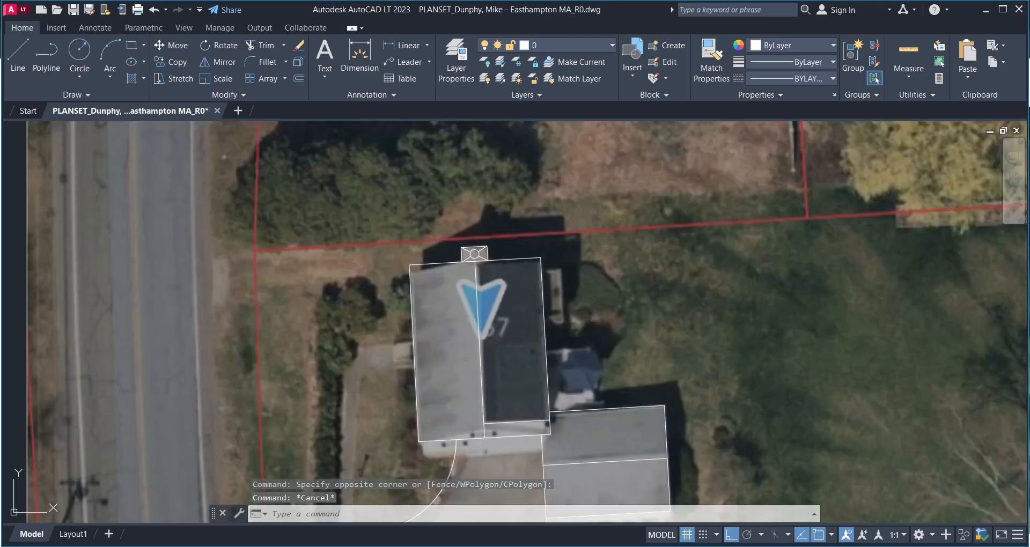
scroll(548, 290, "up", 2)
scroll(465, 305, "up", 2)
middle_click_drag(464, 306, 525, 265)
scroll(501, 292, "down", 4)
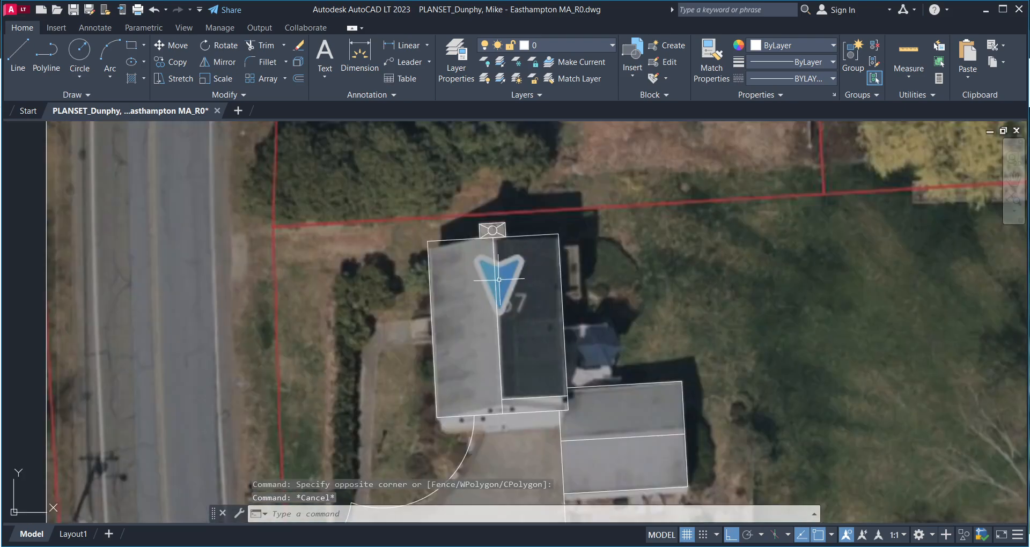
scroll(498, 280, "up", 2)
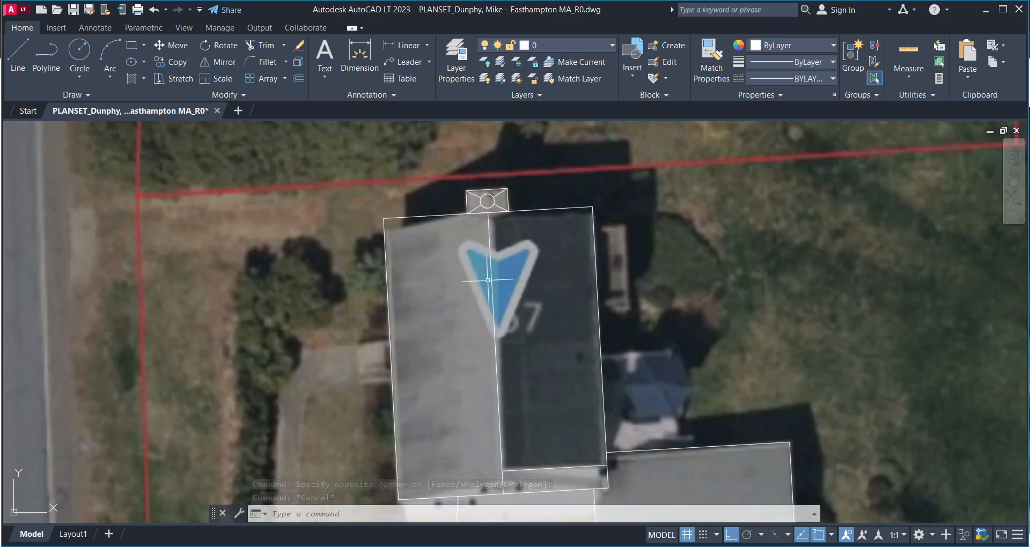
scroll(509, 317, "down", 2)
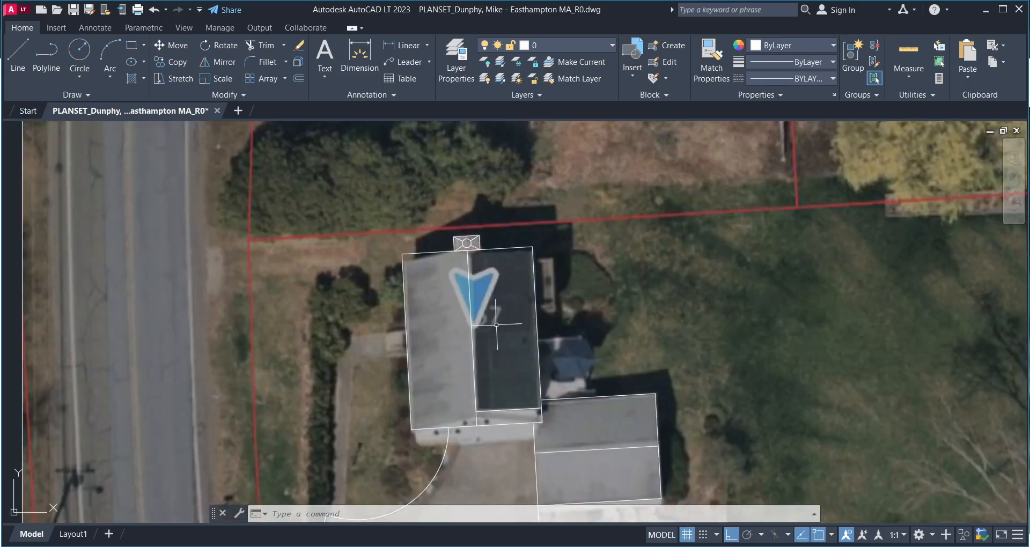
left_click(716, 222)
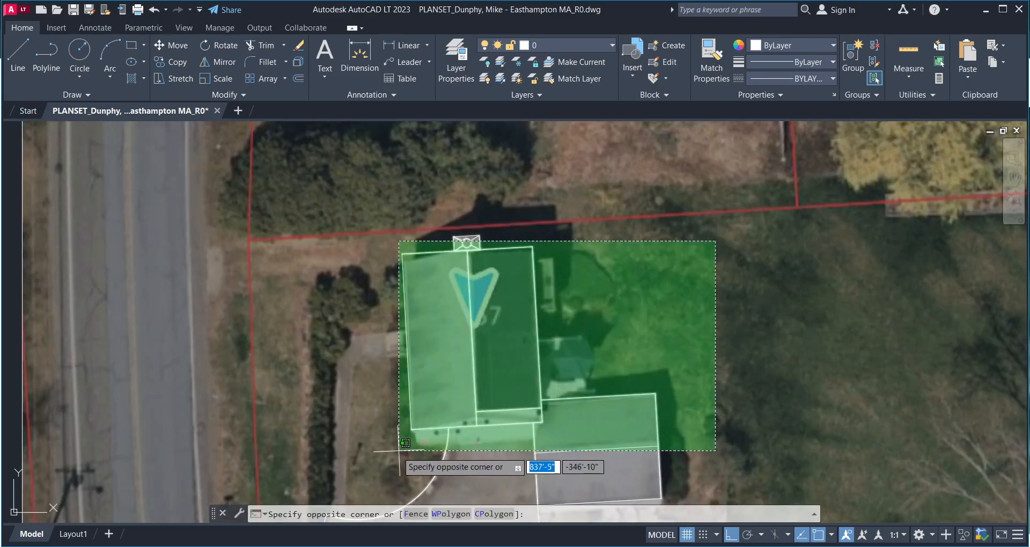
left_click(361, 472)
scroll(524, 351, "up", 2)
middle_click_drag(523, 351, 491, 266)
middle_click_drag(392, 244, 402, 328)
scroll(397, 305, "up", 2)
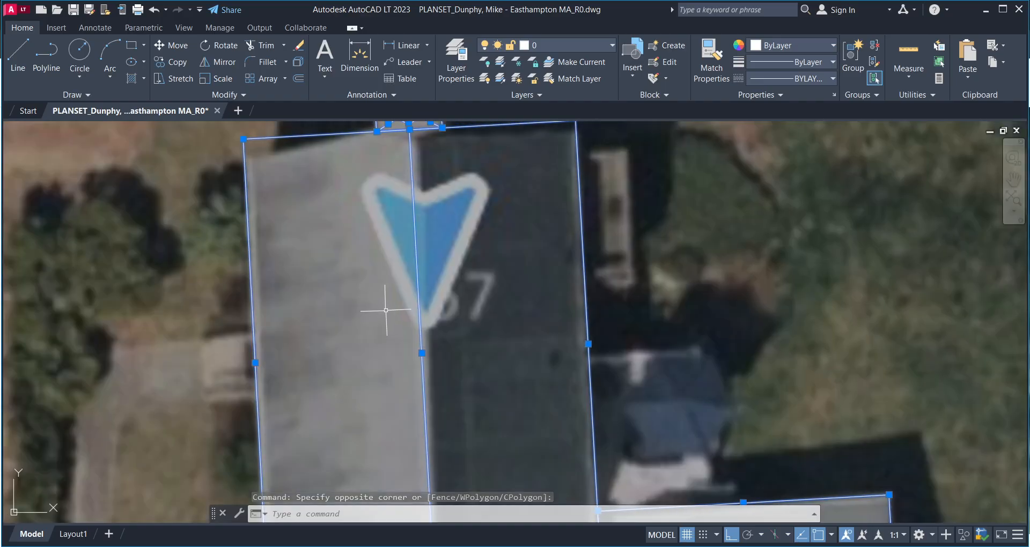
middle_click_drag(379, 301, 397, 322)
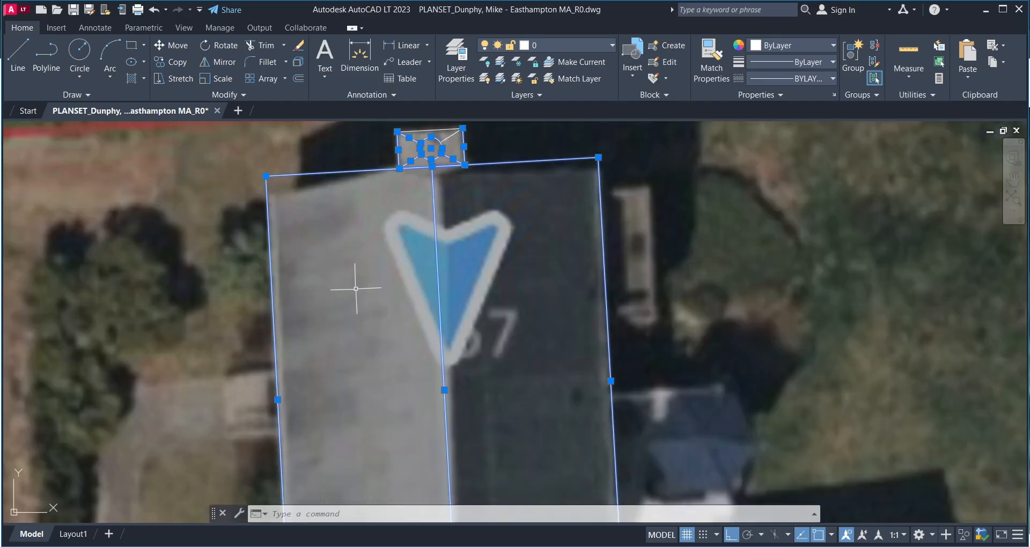
mouse_move(391, 286)
middle_mouse_down()
mouse_move(455, 259)
mouse_move(457, 284)
mouse_move(478, 263)
mouse_move(468, 294)
mouse_move(454, 261)
middle_mouse_up()
scroll(457, 293, "down", 6)
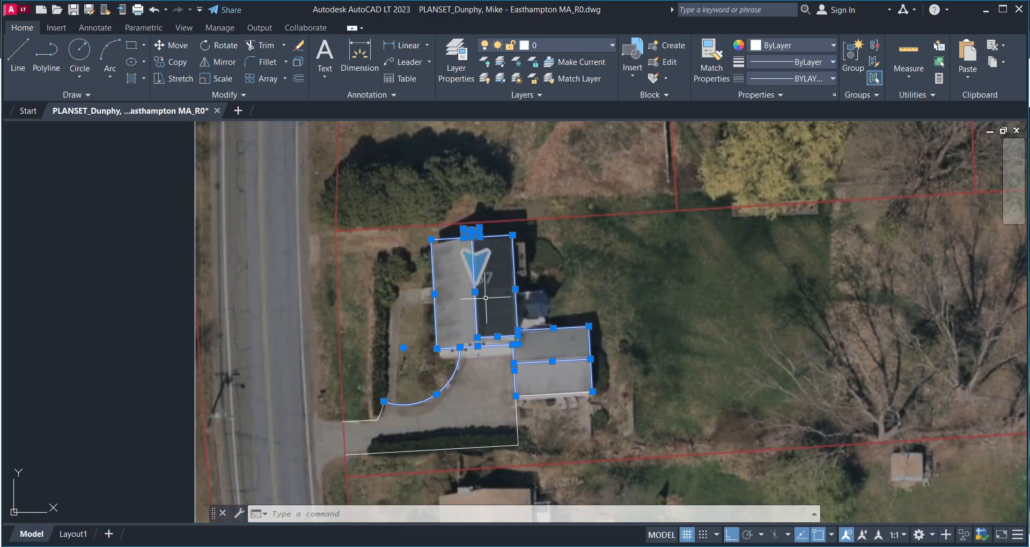
middle_click_drag(480, 290, 482, 278)
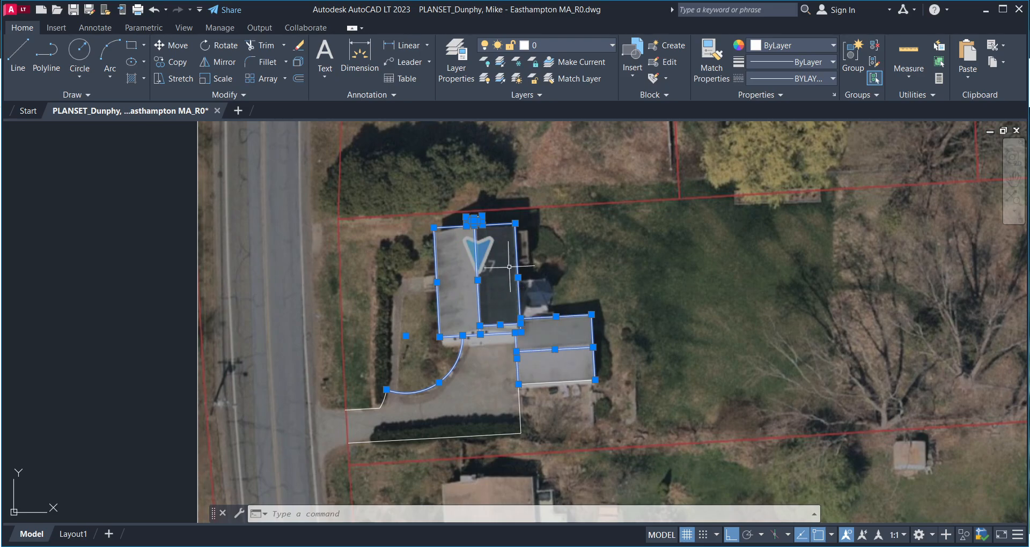
mouse_move(526, 258)
middle_mouse_down()
mouse_move(480, 313)
mouse_move(517, 273)
middle_mouse_up()
left_click(515, 295)
key("Escape")
- Bring the roof and its right roof plane into view over the aerial image
scroll(466, 290, "up", 6)
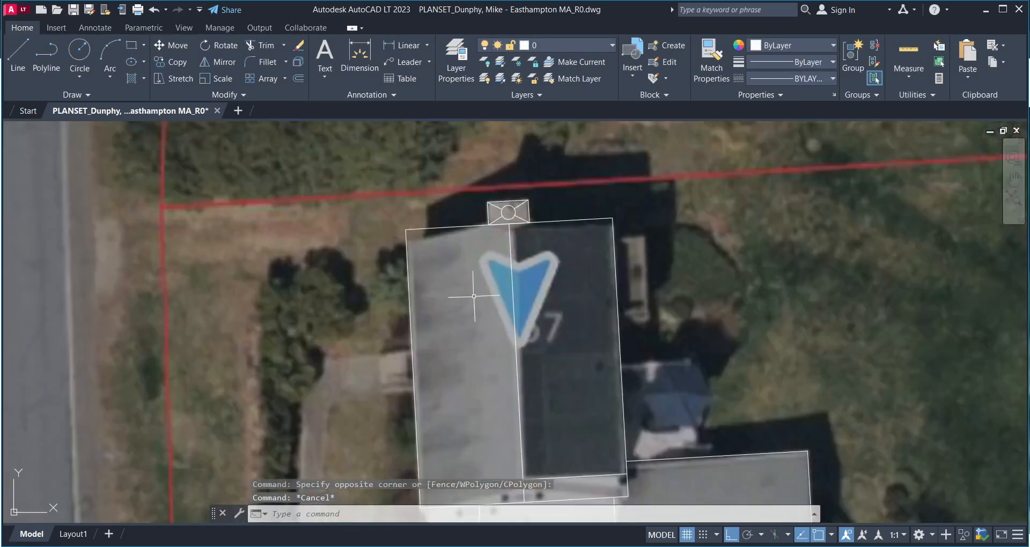
scroll(531, 284, "down", 2)
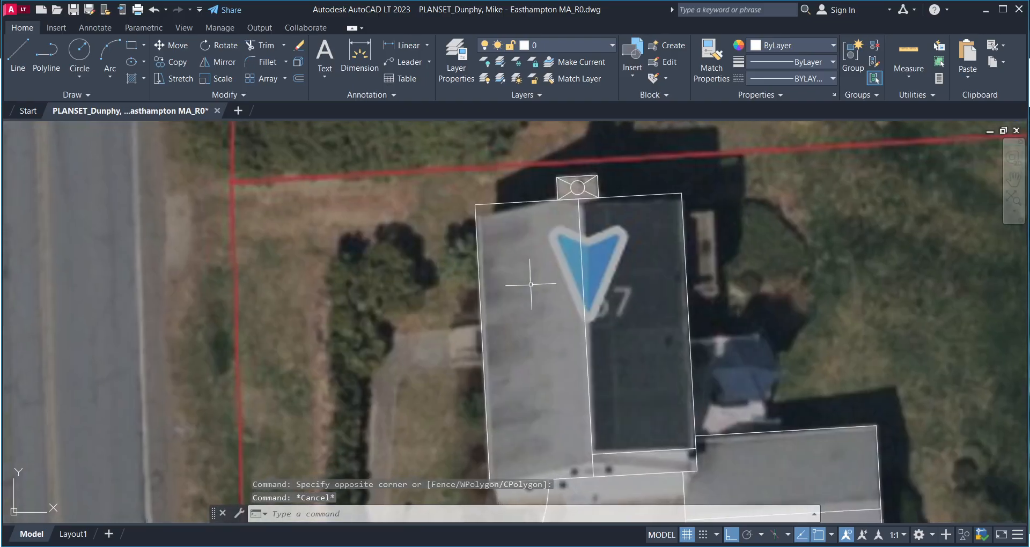
middle_click_drag(549, 279, 511, 253)
scroll(504, 284, "down", 4)
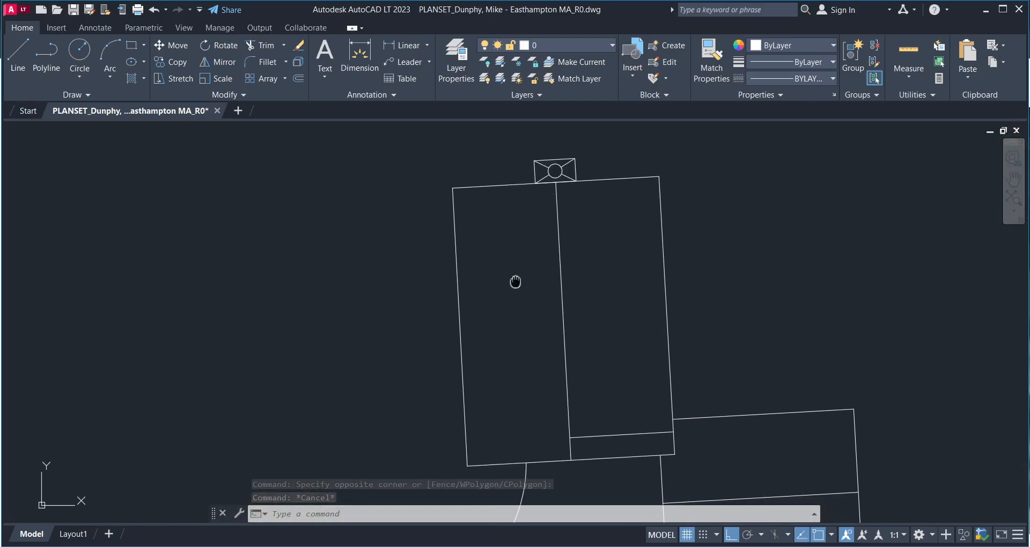
scroll(504, 278, "up", 5)
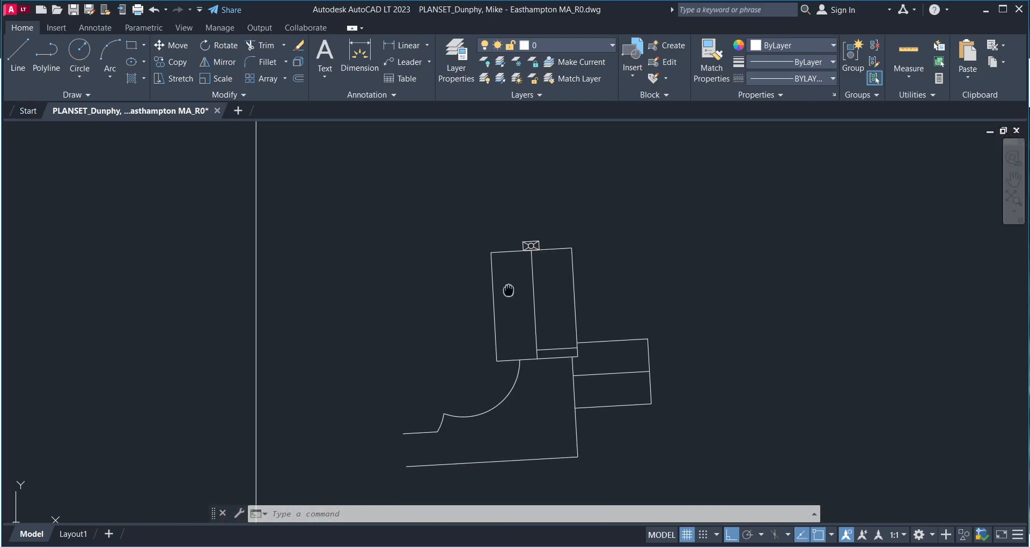
scroll(558, 233, "up", 3)
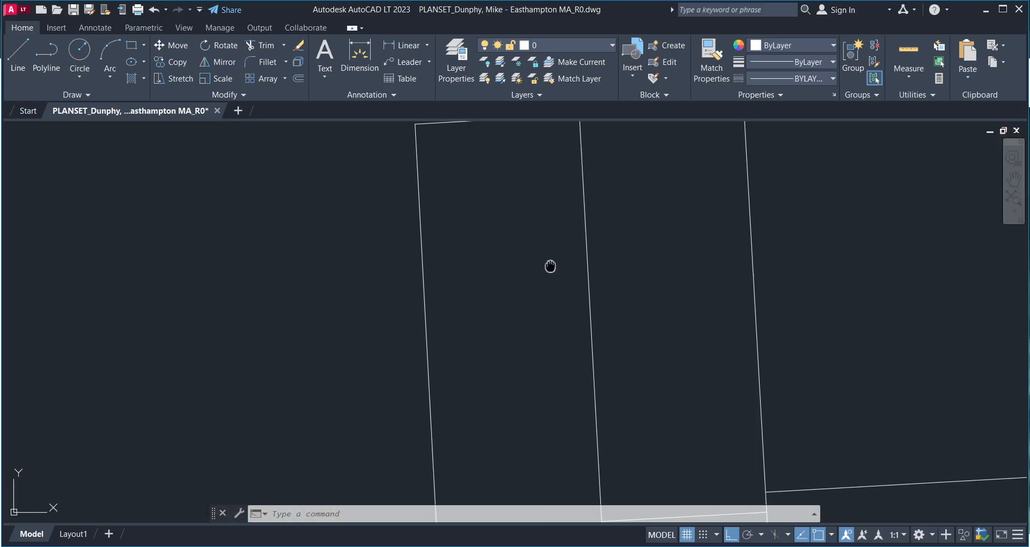
middle_click_drag(685, 322, 501, 279)
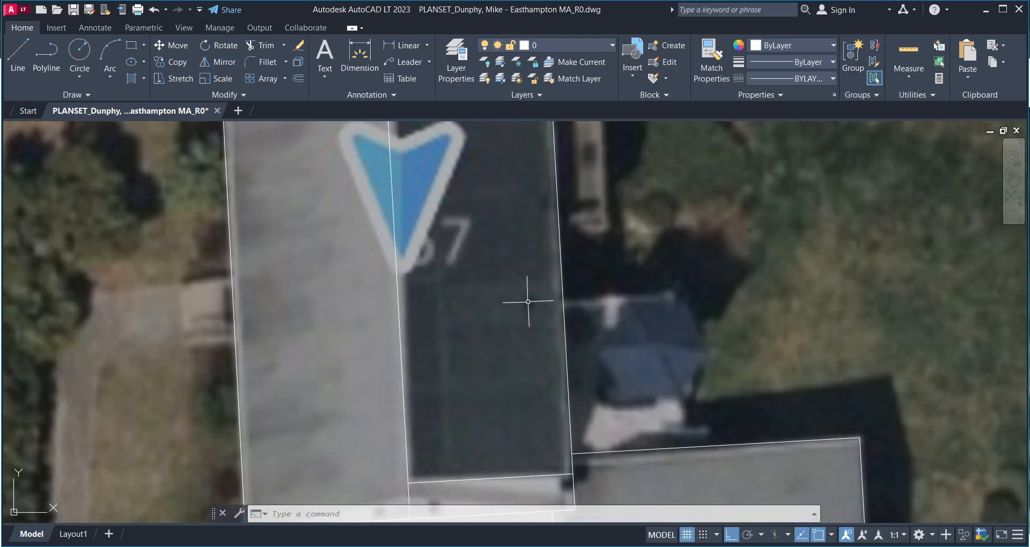
scroll(529, 299, "down", 3)
scroll(527, 313, "up", 3)
- Draw a small circle on the roof with the C command
type("c")
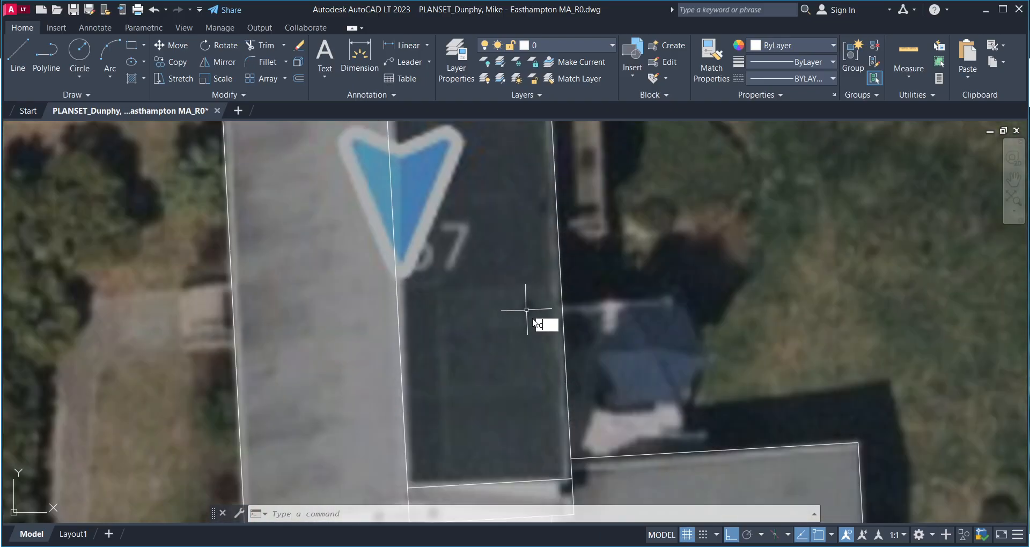
key("Return")
scroll(531, 309, "up", 2)
left_click(527, 306)
left_click(532, 316)
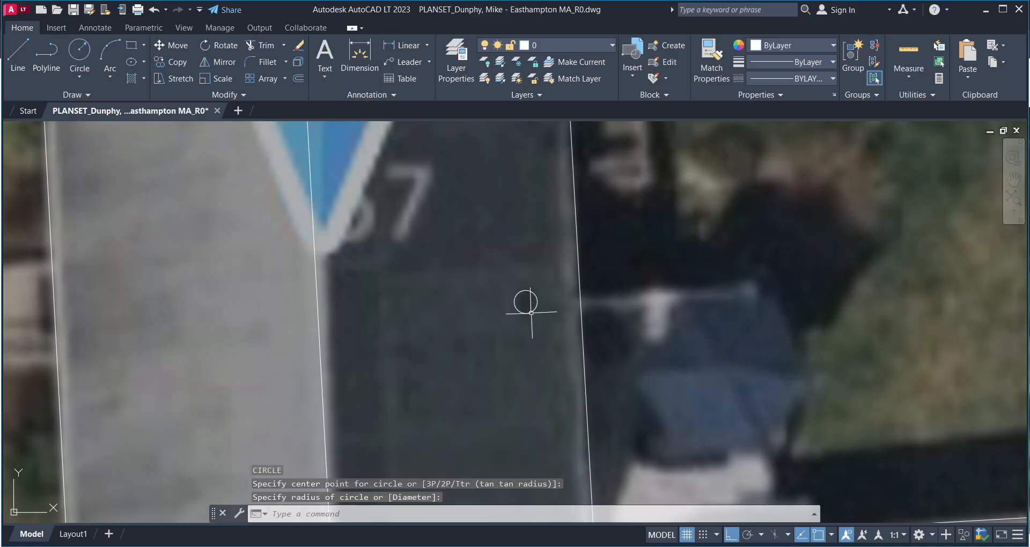
- Draw a roof vent circle with a 3" radius
key("Return")
scroll(501, 285, "down", 2)
scroll(533, 232, "up", 3)
type("x")
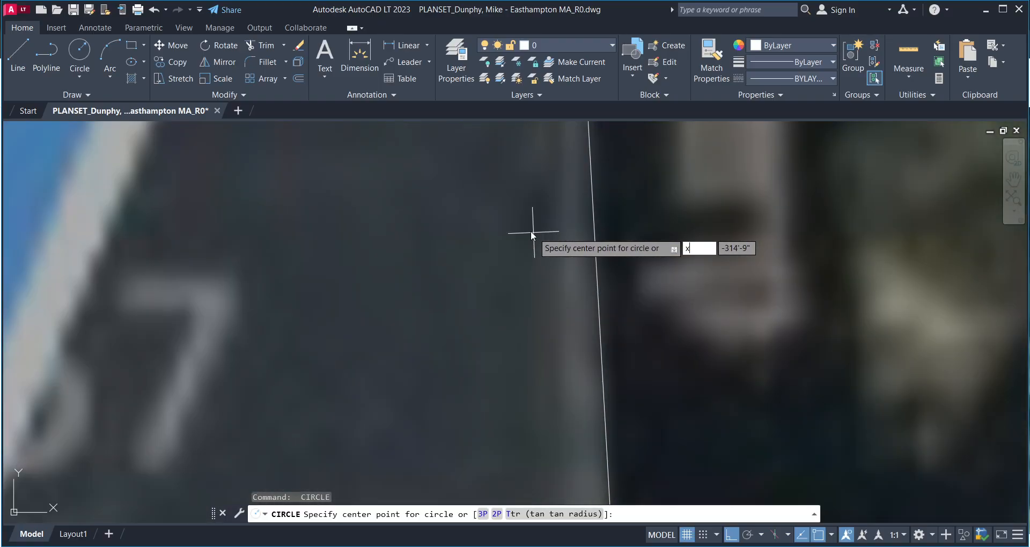
key("Escape")
type("c")
key("Return")
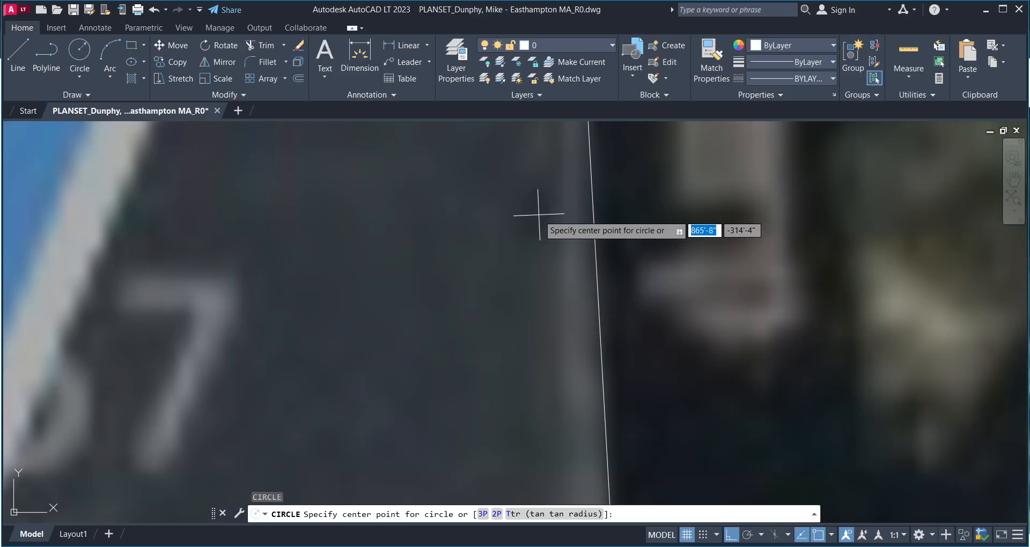
left_click(537, 215)
type("3")
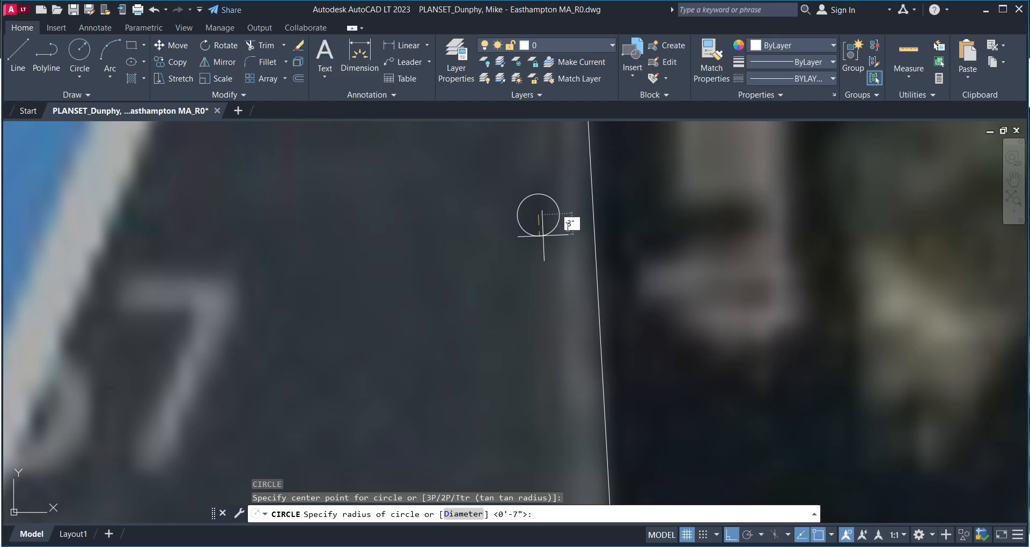
key("Return")
- Delete the first small circle drawn on the roof
scroll(544, 234, "down", 4)
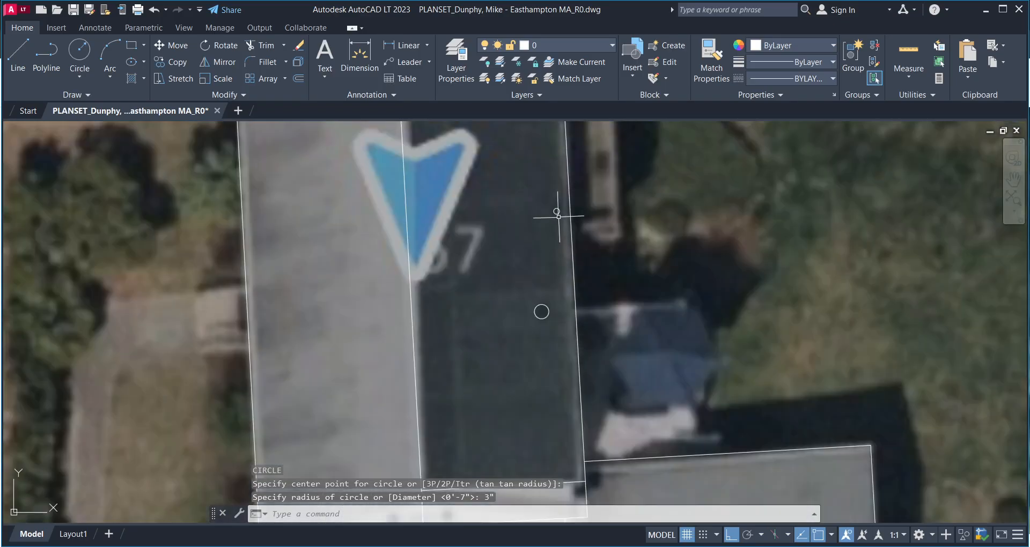
left_click(556, 210)
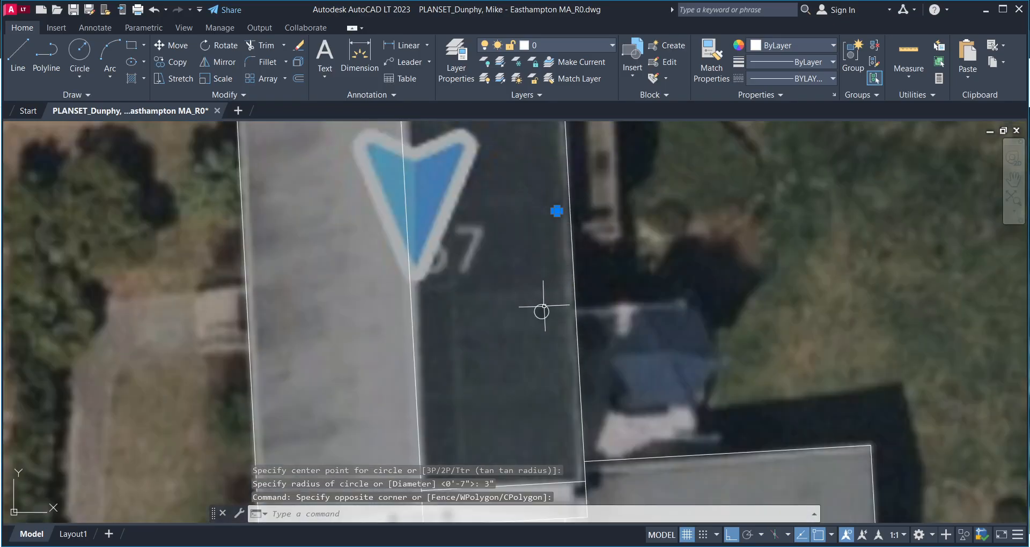
scroll(543, 310, "up", 2)
key("Escape")
left_click(561, 292)
left_click(505, 354)
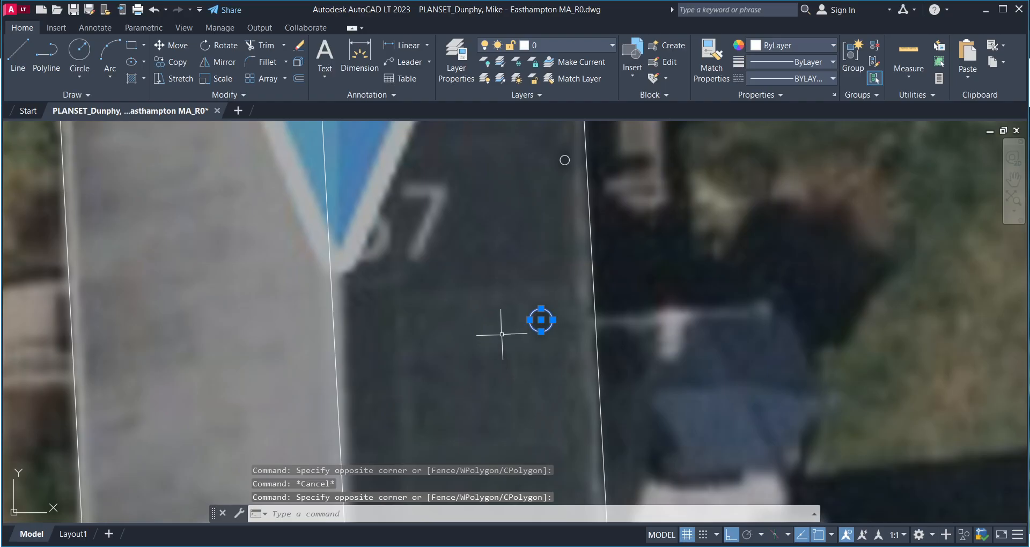
key("Delete")
- Copy and paste the 3" vent circle
left_click(564, 160)
left_click(482, 246)
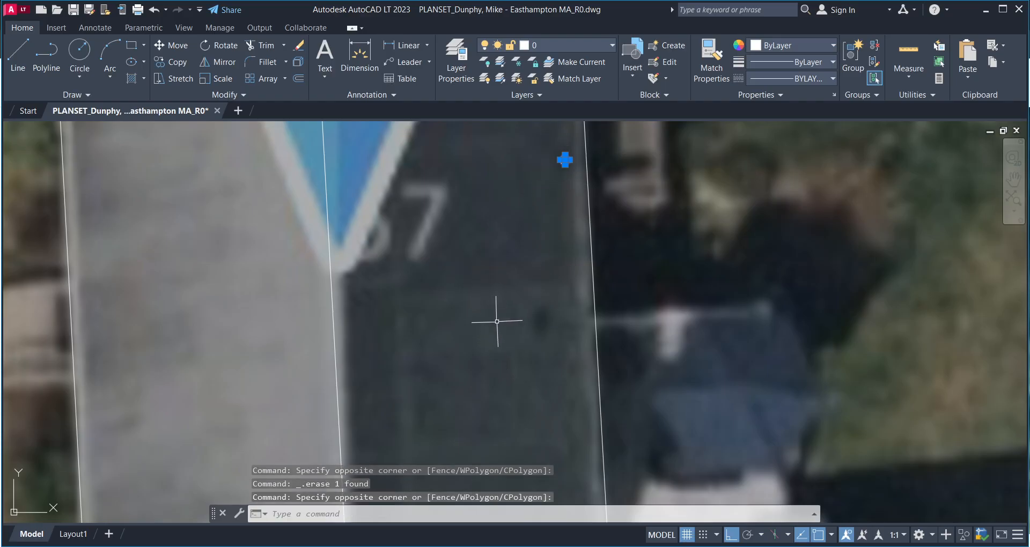
key("ctrl+c")
key("ctrl+v")
- Select both vent circles and review them over the roof
scroll(470, 271, "down", 2)
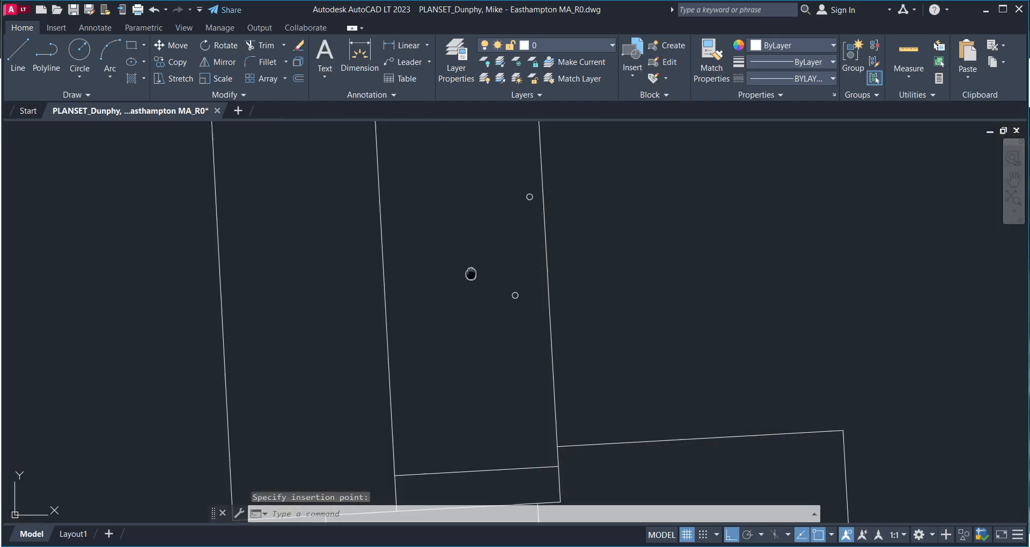
middle_click_drag(471, 274, 477, 287)
scroll(471, 290, "down", 2)
mouse_move(463, 296)
middle_mouse_down()
mouse_move(483, 329)
mouse_move(531, 317)
mouse_move(547, 362)
middle_mouse_up()
left_click(574, 300)
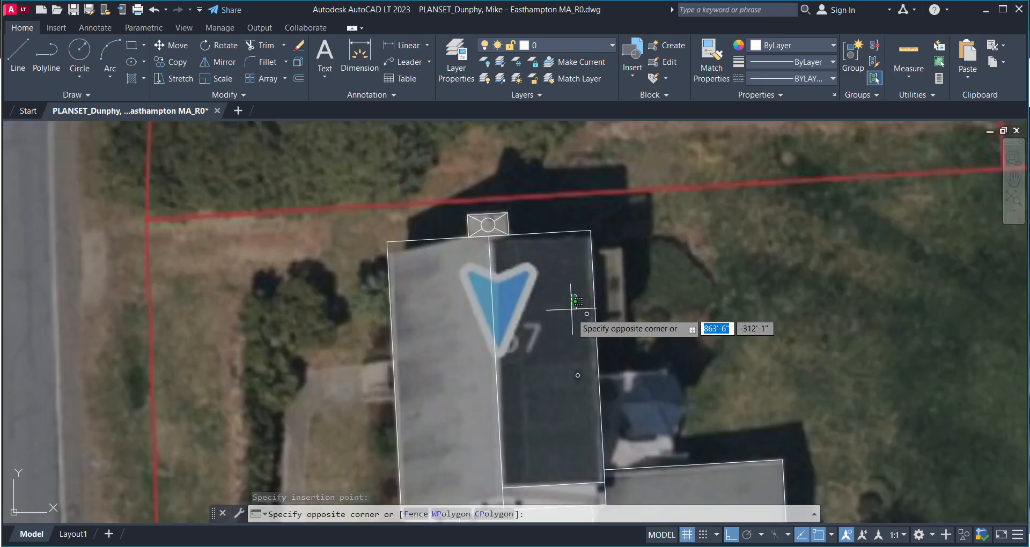
left_click(593, 379)
middle_click_drag(548, 304, 507, 275)
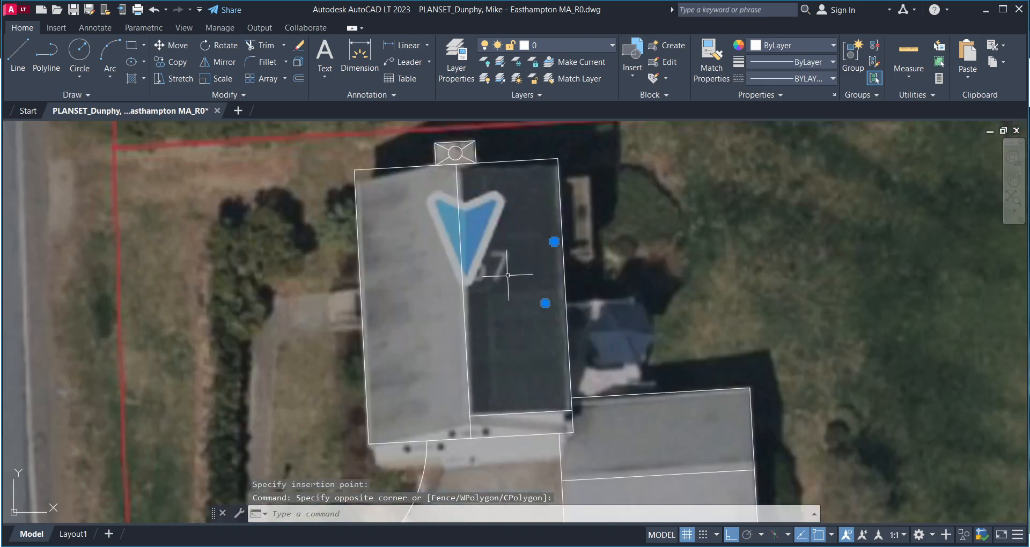
middle_click_drag(405, 292, 448, 277)
middle_click_drag(428, 316, 446, 307)
scroll(440, 301, "up", 3)
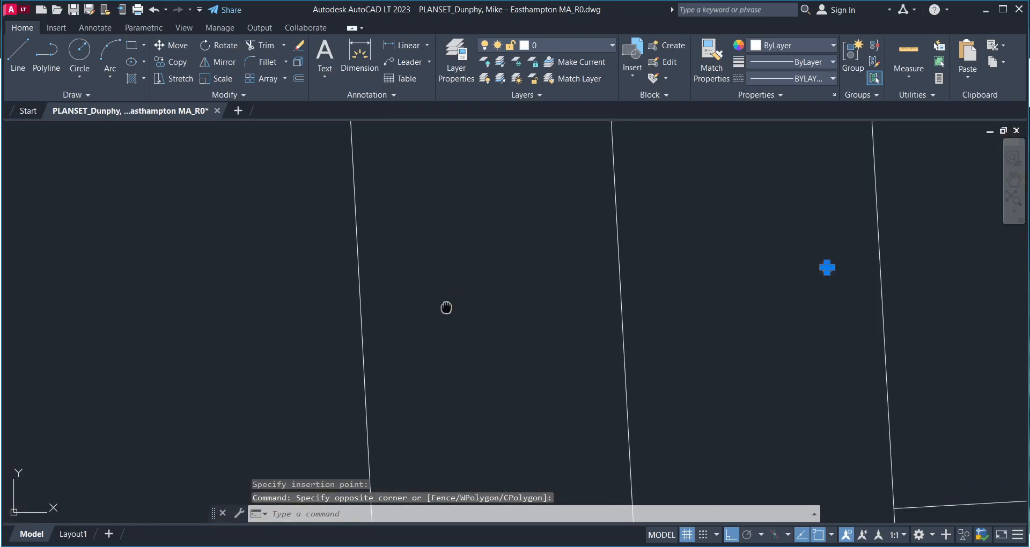
scroll(451, 307, "down", 5)
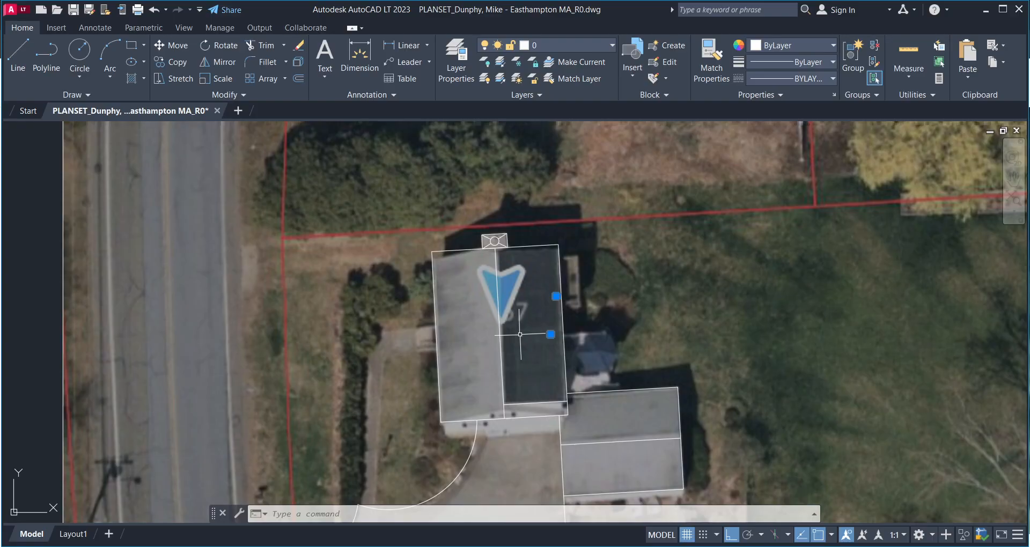
scroll(418, 273, "down", 6)
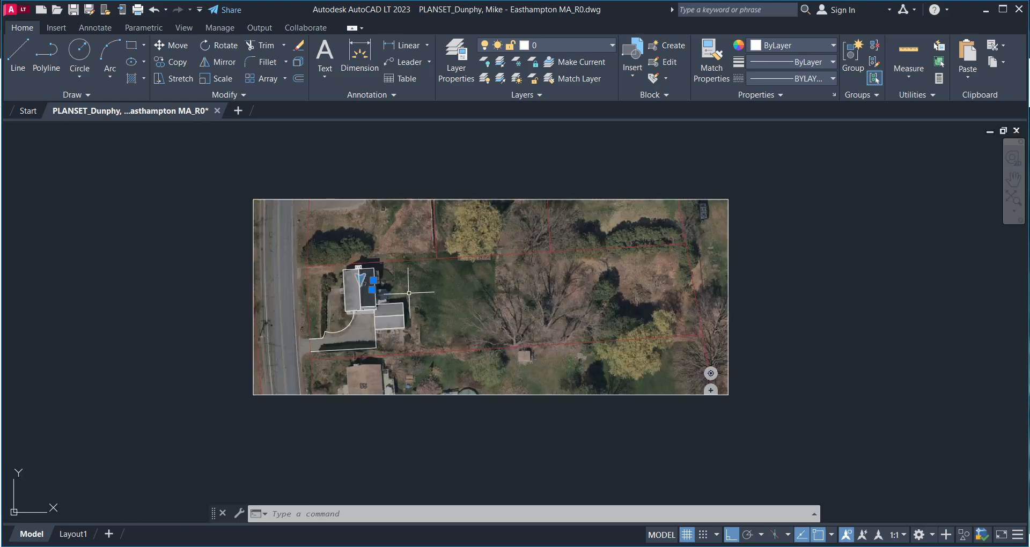
- Select the aerial image and pan around the traced house
left_click(744, 187)
left_click(492, 386)
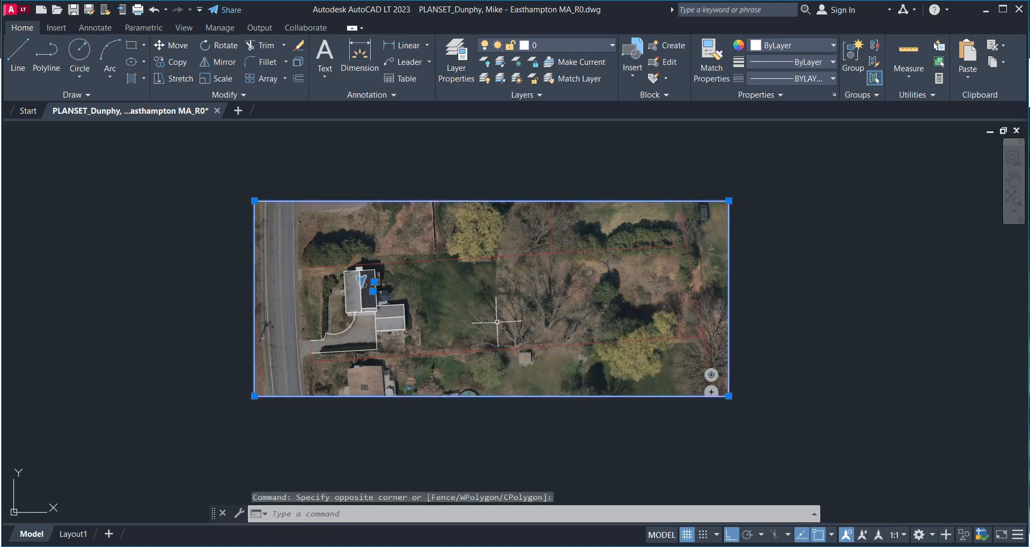
scroll(515, 279, "up", 2)
scroll(252, 321, "up", 4)
middle_click_drag(362, 330, 296, 328)
middle_click_drag(352, 356, 486, 328)
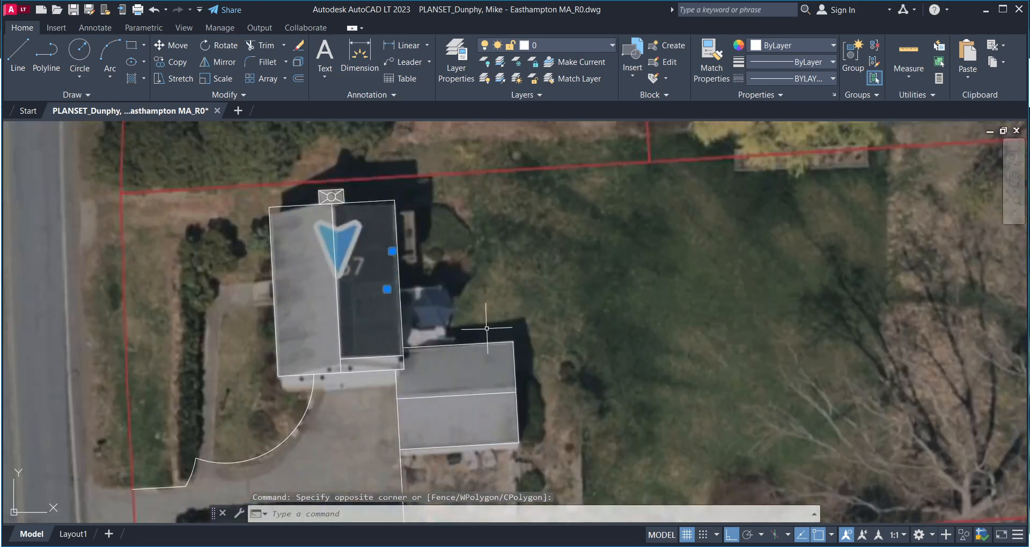
- Switch to the Bing Maps aerial view and bring Florence Rd into view
mouse_move(617, 540)
left_click(616, 499)
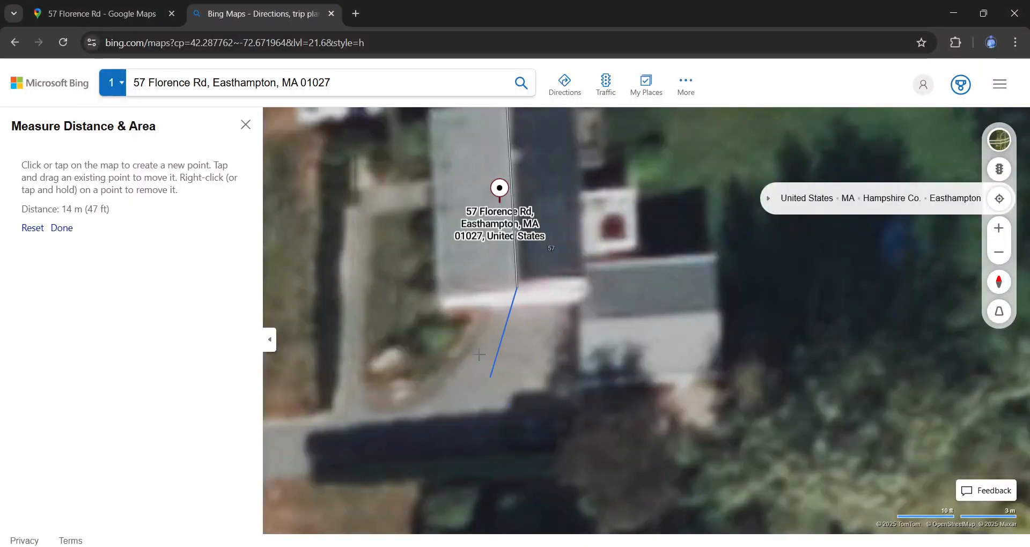
scroll(513, 295, "down", 2)
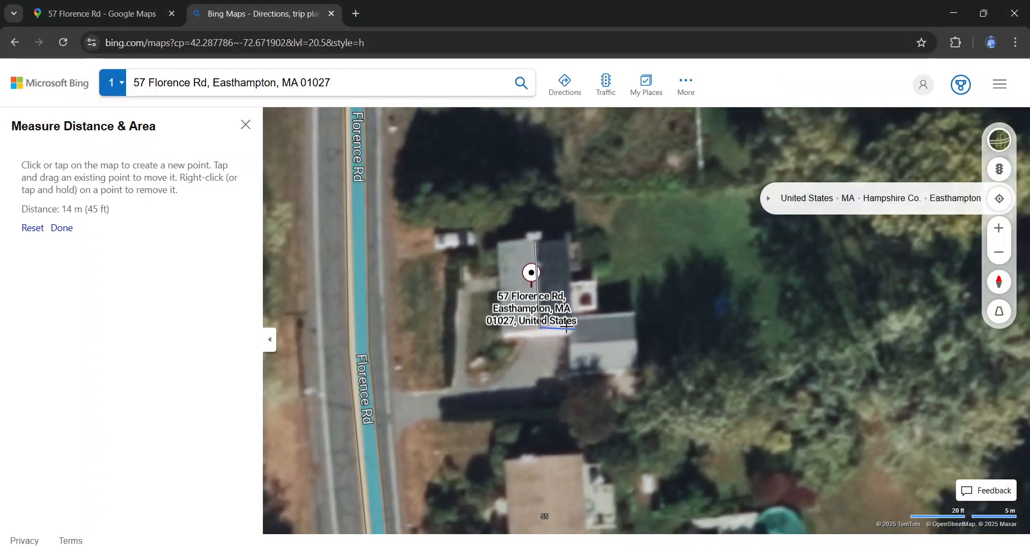
scroll(543, 273, "up", 2)
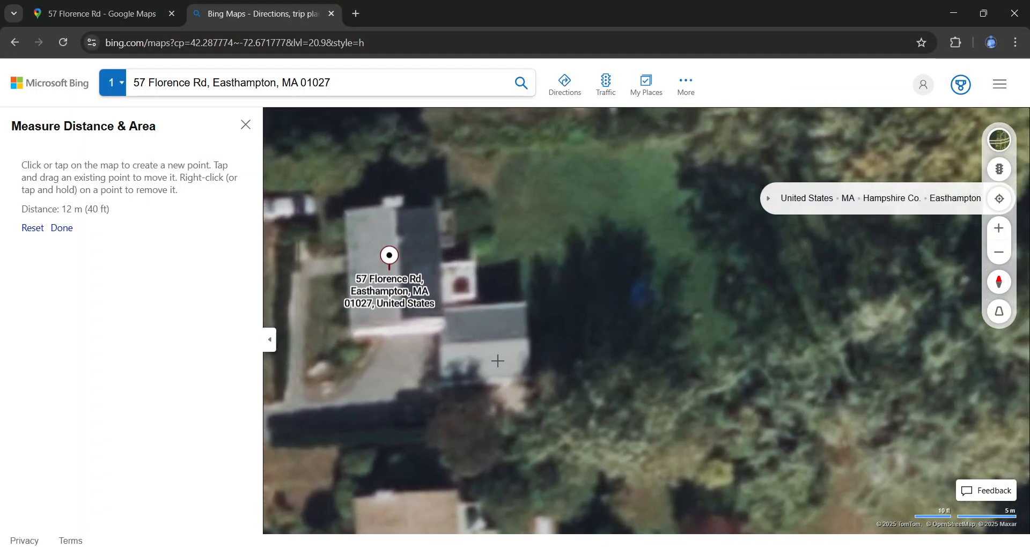
left_click_drag(498, 361, 693, 401)
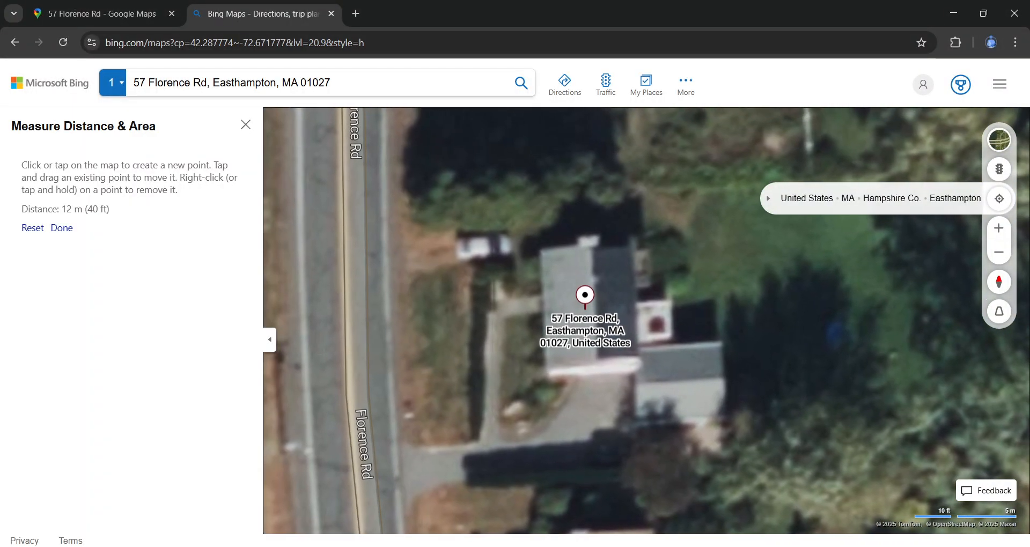
- Collapse the Measure Distance panel and centre the map on the house
left_click(270, 340)
left_click_drag(767, 319, 552, 312)
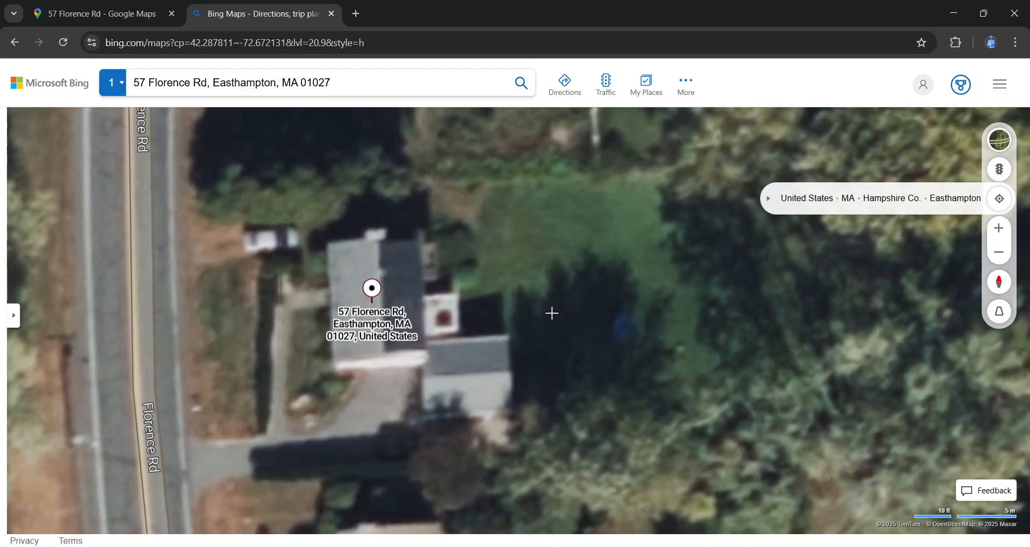
scroll(551, 312, "down", 1)
scroll(440, 355, "up", 3)
mouse_move(402, 360)
left_mouse_down()
mouse_move(497, 384)
mouse_move(451, 336)
mouse_move(413, 372)
left_mouse_up()
scroll(542, 355, "down", 1)
scroll(542, 355, "down", 1)
left_click_drag(625, 375, 500, 332)
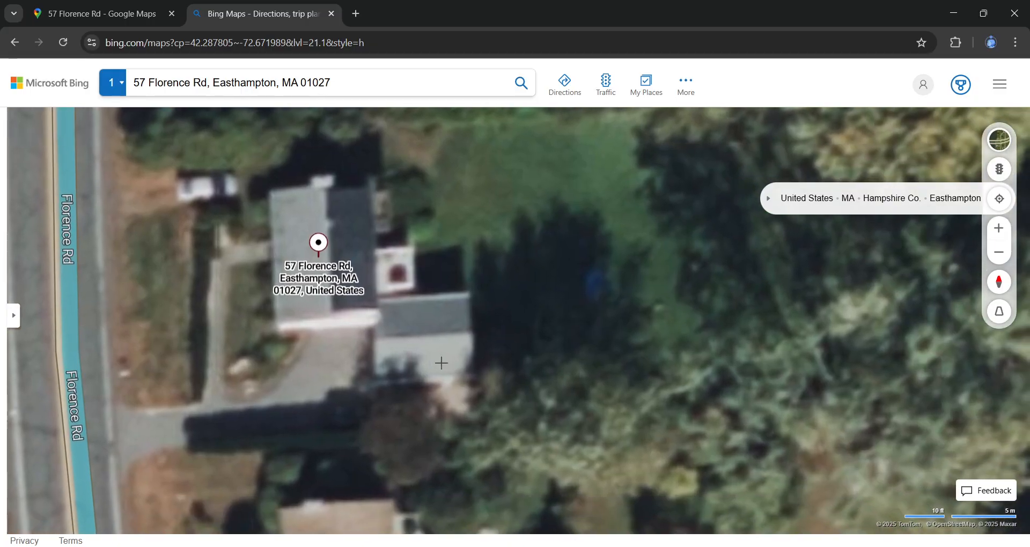
scroll(419, 354, "up", 1)
left_click_drag(339, 356, 406, 395)
scroll(429, 305, "up", 1)
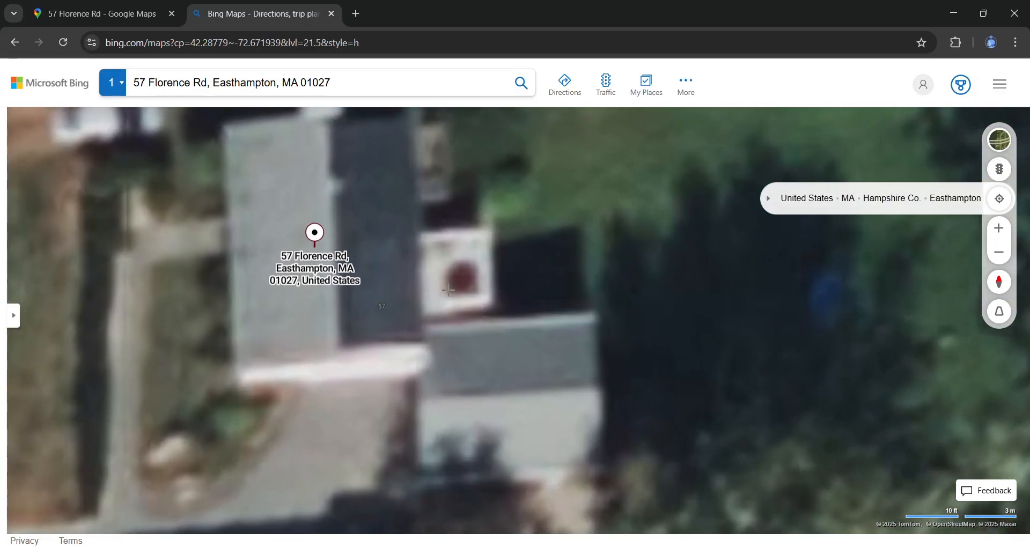
left_click_drag(490, 269, 475, 361)
scroll(502, 328, "down", 1)
scroll(502, 328, "up", 1)
left_click_drag(565, 371, 494, 246)
scroll(538, 358, "up", 1)
scroll(538, 359, "down", 2)
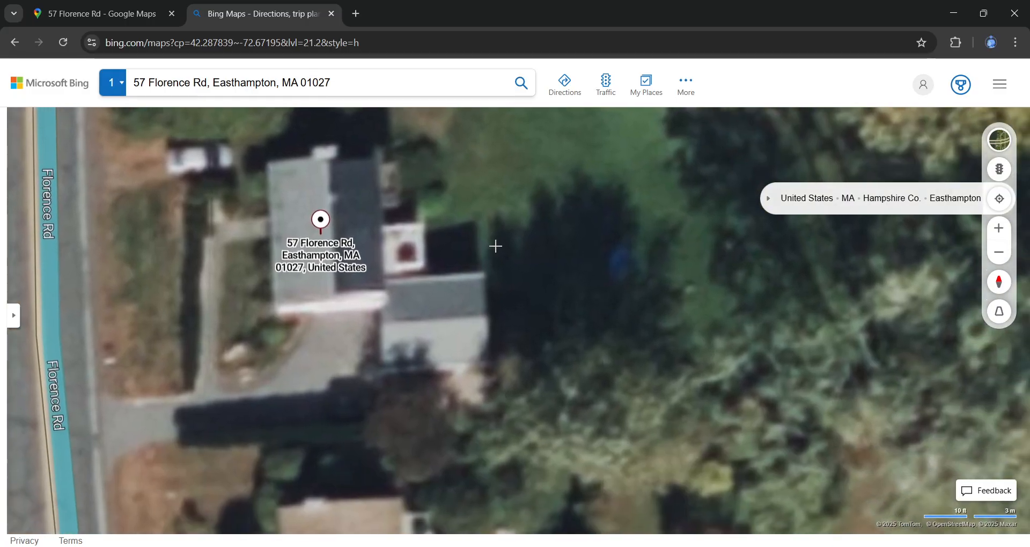
scroll(530, 334, "up", 1)
scroll(526, 344, "down", 1)
scroll(521, 352, "up", 1)
scroll(521, 354, "down", 2)
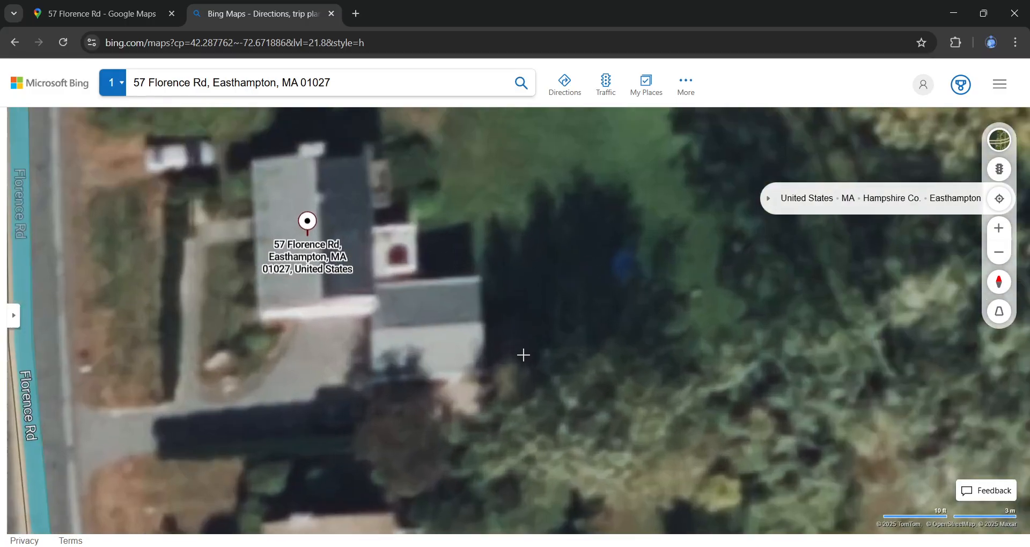
scroll(523, 354, "up", 1)
scroll(421, 339, "up", 1)
scroll(404, 342, "up", 2)
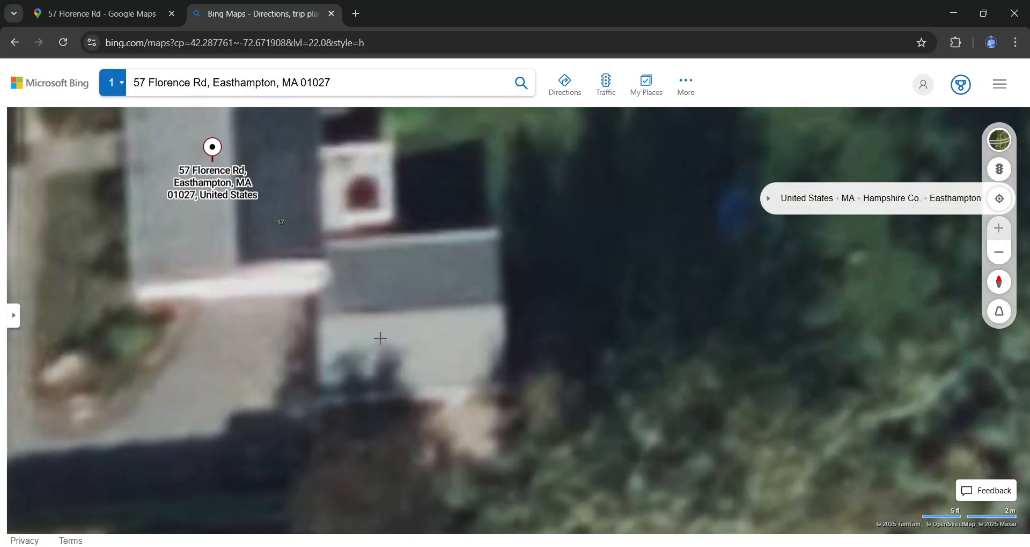
scroll(379, 338, "down", 3)
left_click_drag(379, 331, 527, 323)
left_click_drag(553, 423, 443, 214)
left_click_drag(429, 370, 420, 273)
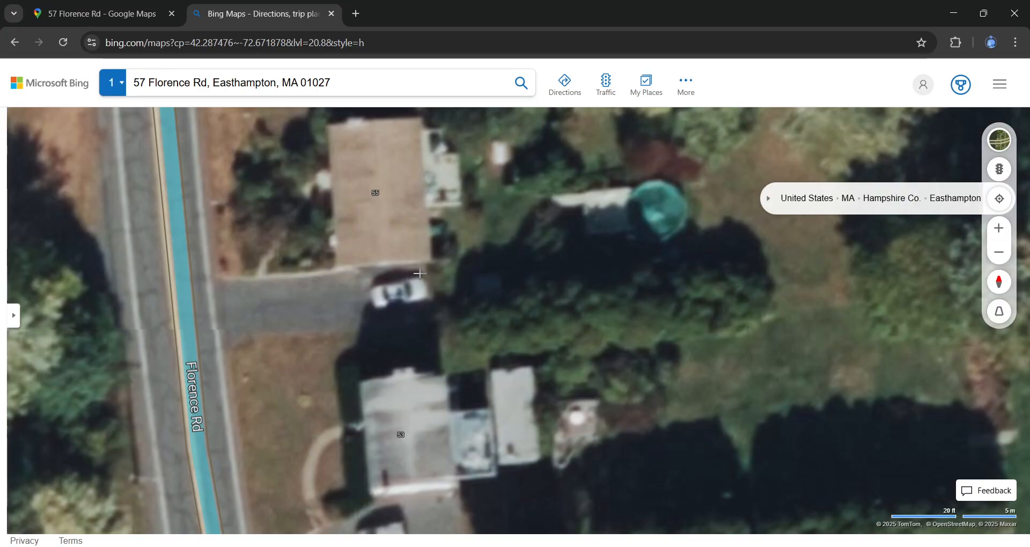
key("alt+Tab")
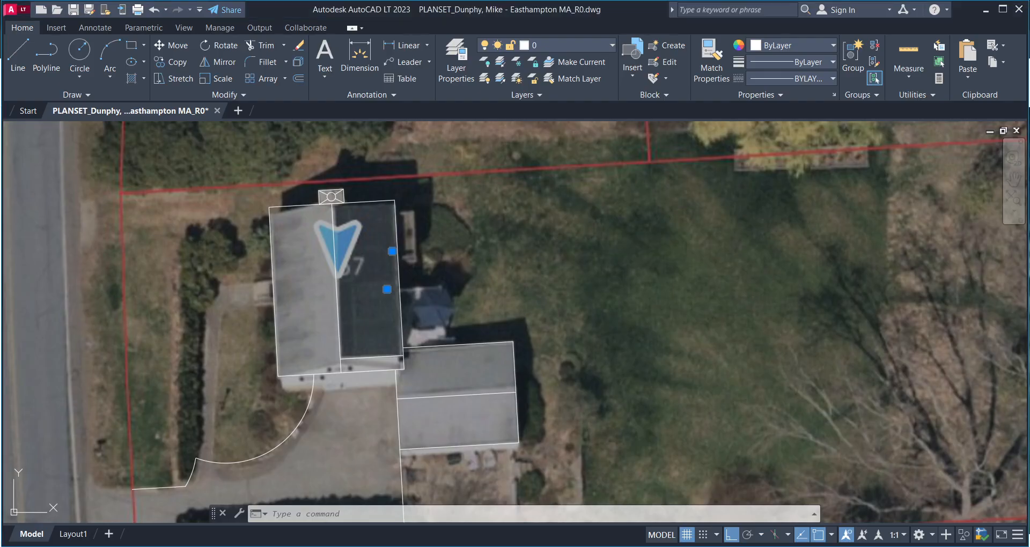
left_click(513, 301)
scroll(349, 342, "down", 5)
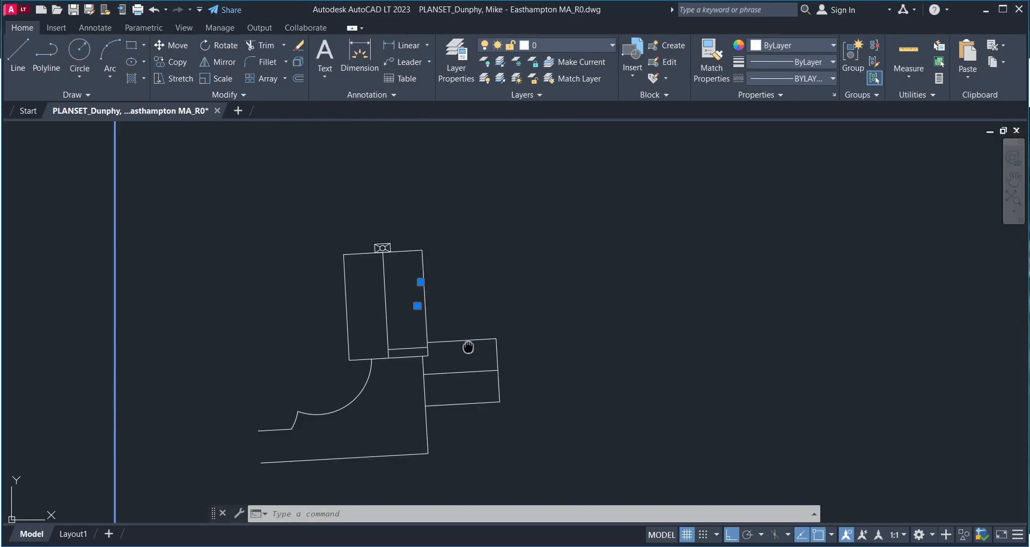
scroll(415, 322, "up", 5)
mouse_move(415, 322)
middle_mouse_down()
mouse_move(409, 361)
mouse_move(443, 351)
middle_mouse_up()
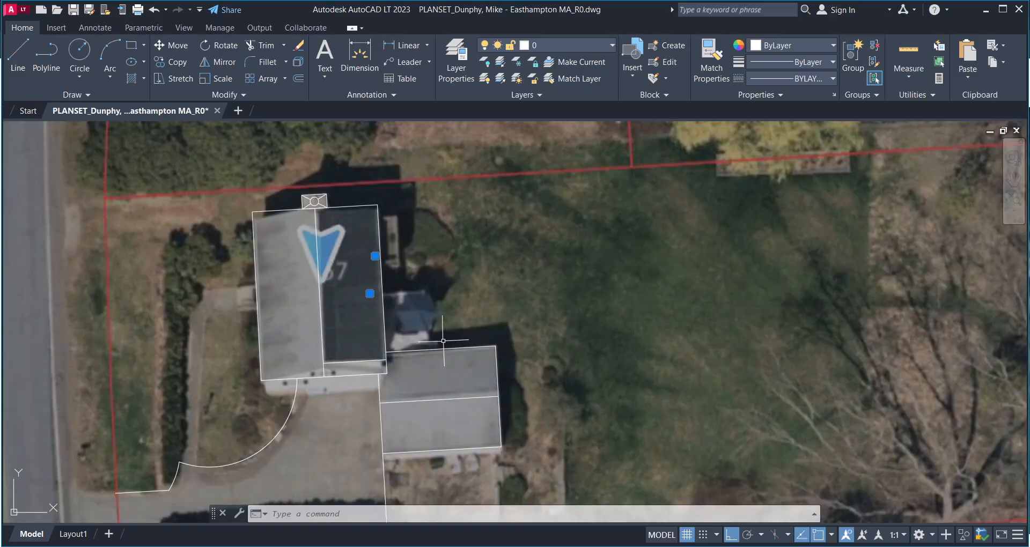
scroll(545, 361, "down", 5)
scroll(510, 343, "up", 5)
middle_click_drag(580, 337, 454, 272)
scroll(464, 306, "down", 6)
mouse_move(633, 322)
middle_mouse_down()
mouse_move(503, 348)
mouse_move(478, 371)
mouse_move(442, 363)
middle_mouse_up()
scroll(563, 338, "up", 4)
scroll(542, 329, "down", 4)
scroll(501, 340, "up", 4)
scroll(473, 359, "down", 4)
scroll(344, 386, "up", 4)
middle_click_drag(320, 397, 370, 350)
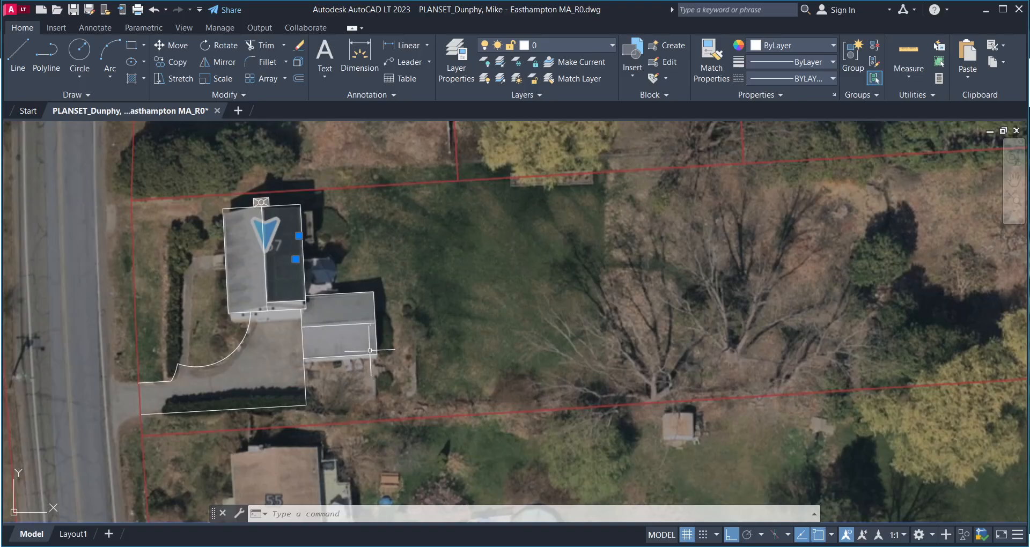
mouse_move(386, 311)
middle_mouse_down()
mouse_move(375, 350)
mouse_move(380, 341)
middle_mouse_up()
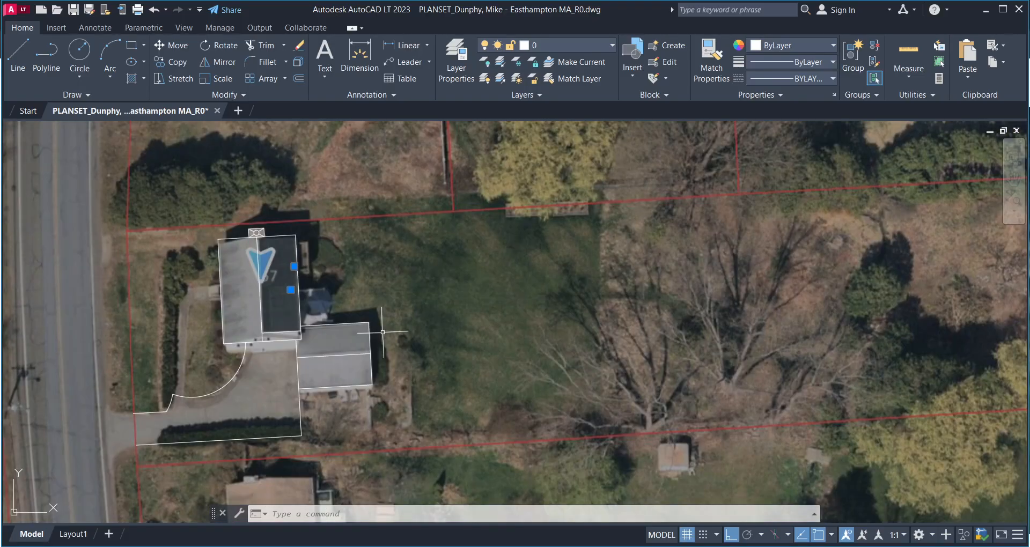
key("Escape")
scroll(494, 327, "down", 6)
scroll(495, 321, "up", 6)
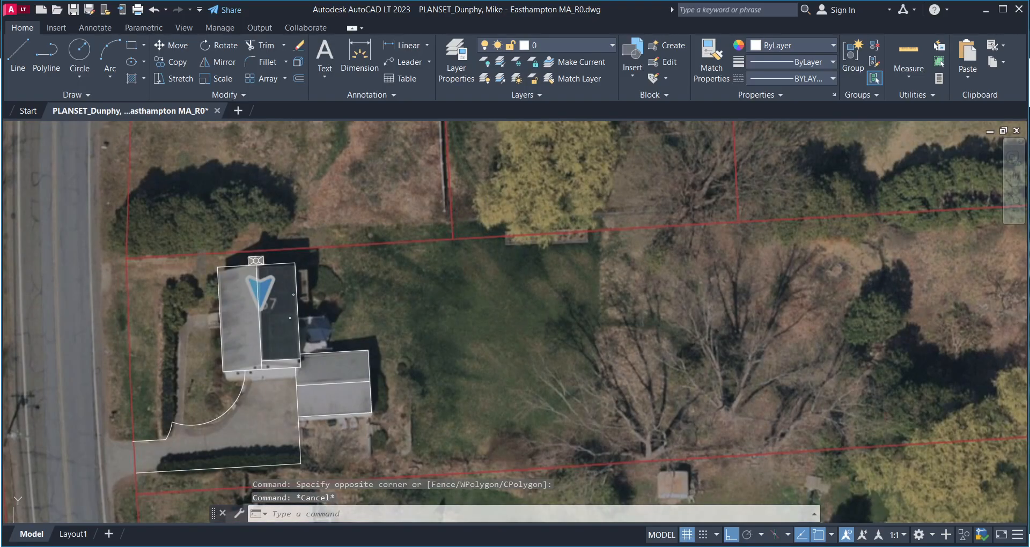
scroll(506, 346, "down", 6)
middle_click_drag(571, 364, 550, 361)
scroll(536, 360, "up", 4)
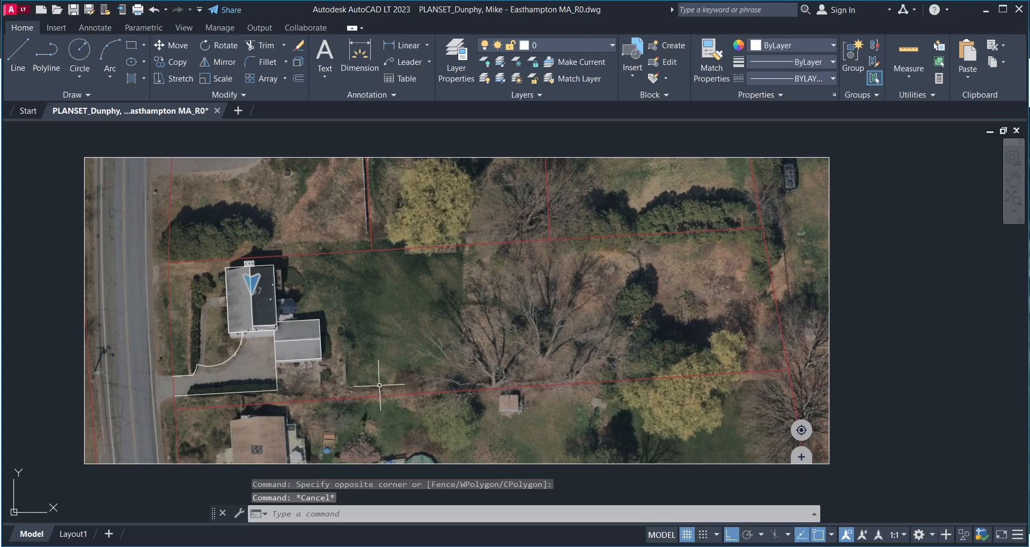
mouse_move(379, 385)
middle_mouse_down()
mouse_move(392, 368)
mouse_move(444, 391)
middle_mouse_up()
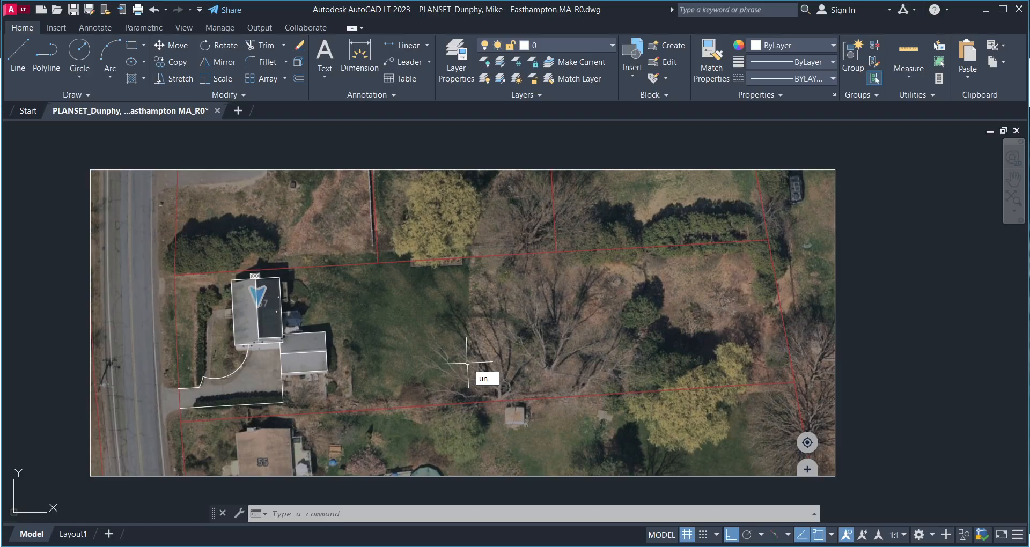
key("Return")
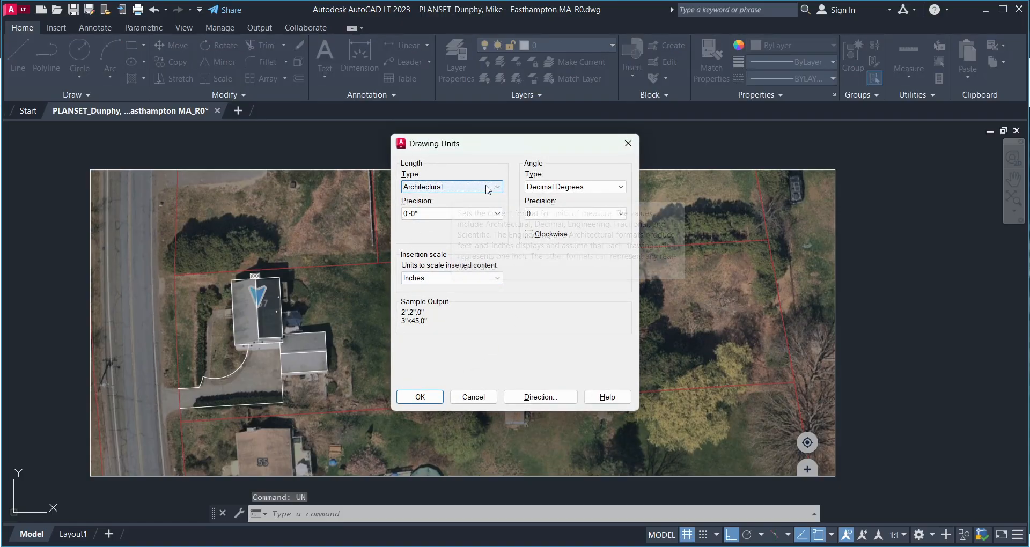
left_click(629, 143)
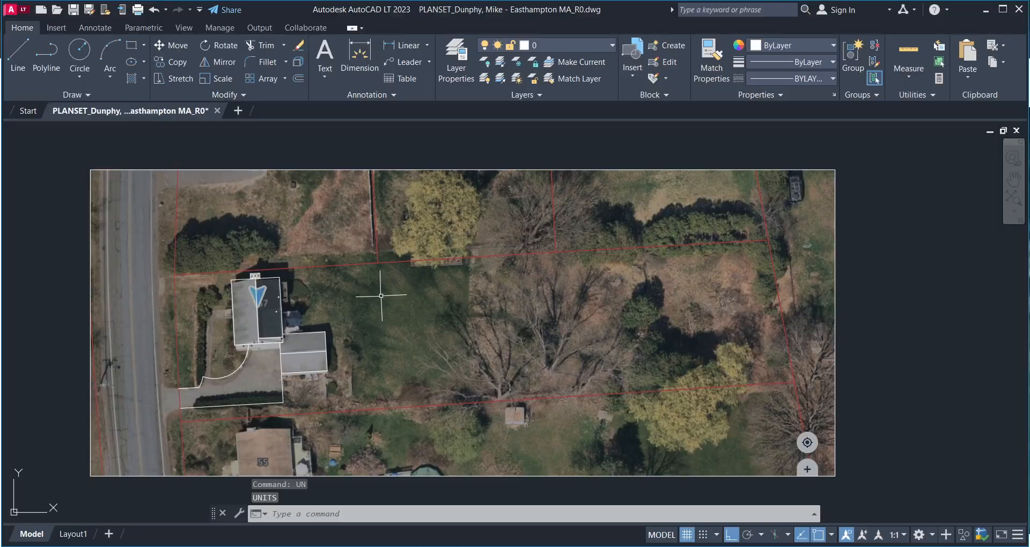
mouse_move(513, 292)
middle_mouse_down()
mouse_move(515, 304)
mouse_move(564, 278)
middle_mouse_up()
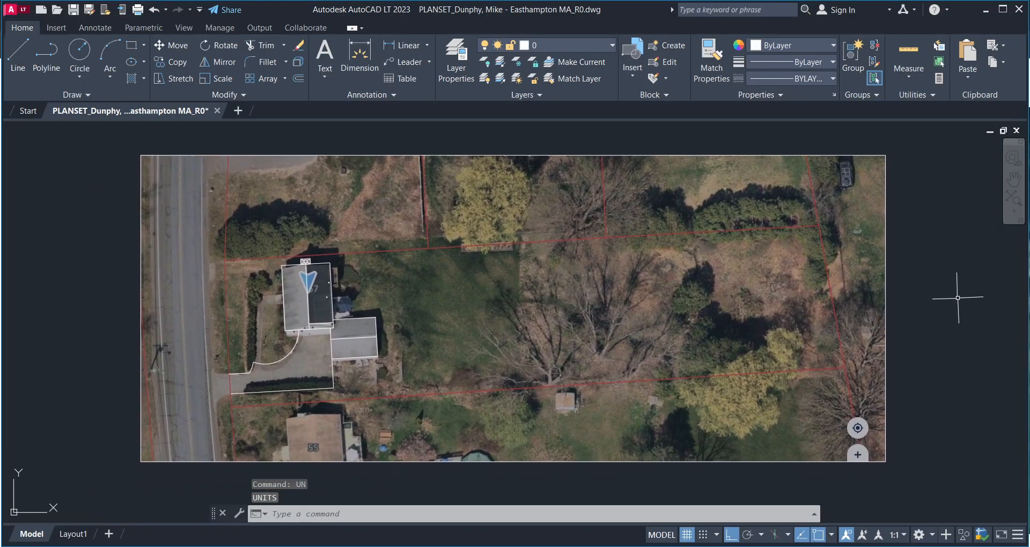
left_click(1010, 295)
left_click(766, 369)
middle_click_drag(558, 316, 450, 336)
key("Escape")
scroll(348, 330, "up", 4)
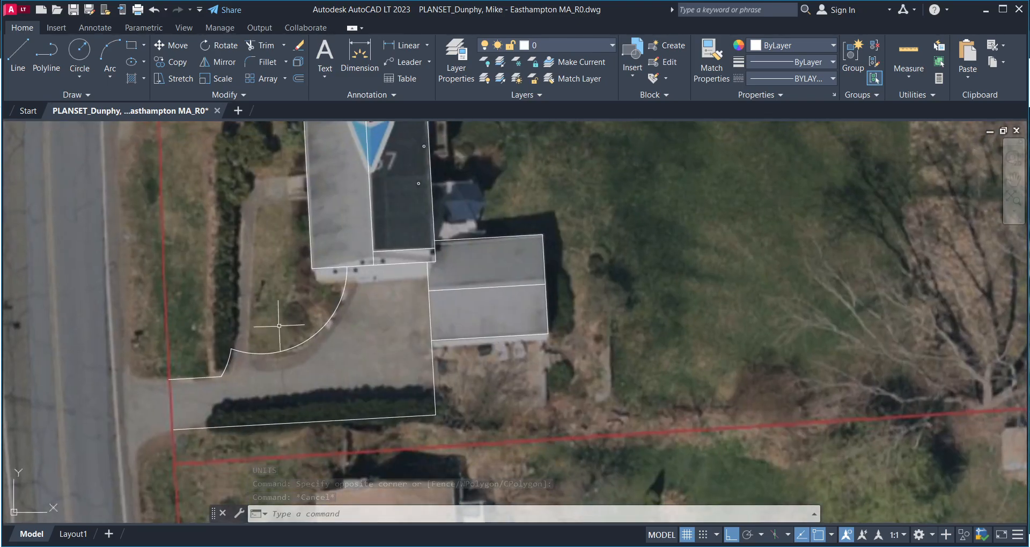
scroll(331, 327, "down", 6)
middle_click_drag(339, 386, 286, 408)
scroll(309, 390, "up", 4)
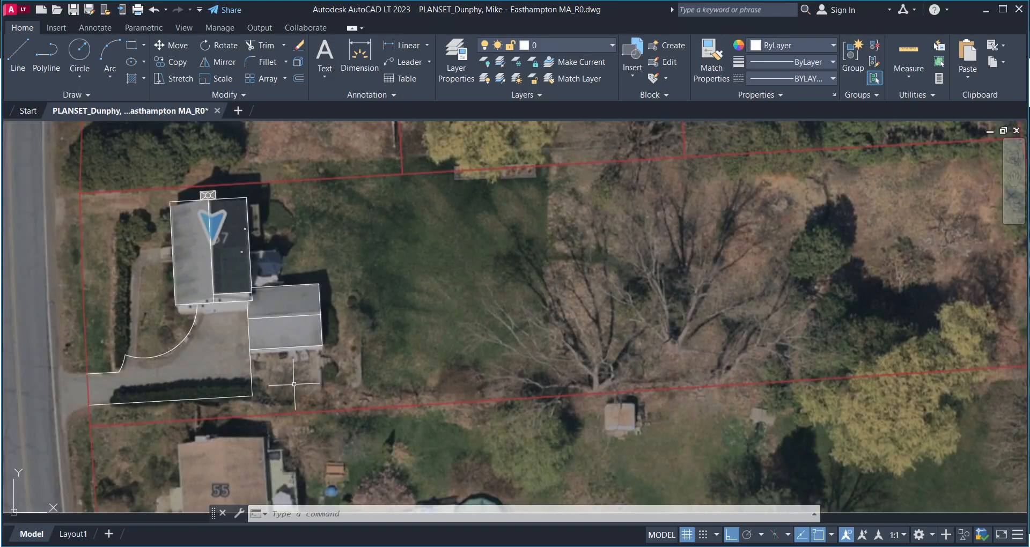
mouse_move(369, 357)
middle_mouse_down()
mouse_move(358, 361)
mouse_move(370, 331)
middle_mouse_up()
scroll(370, 330, "down", 4)
scroll(354, 333, "up", 4)
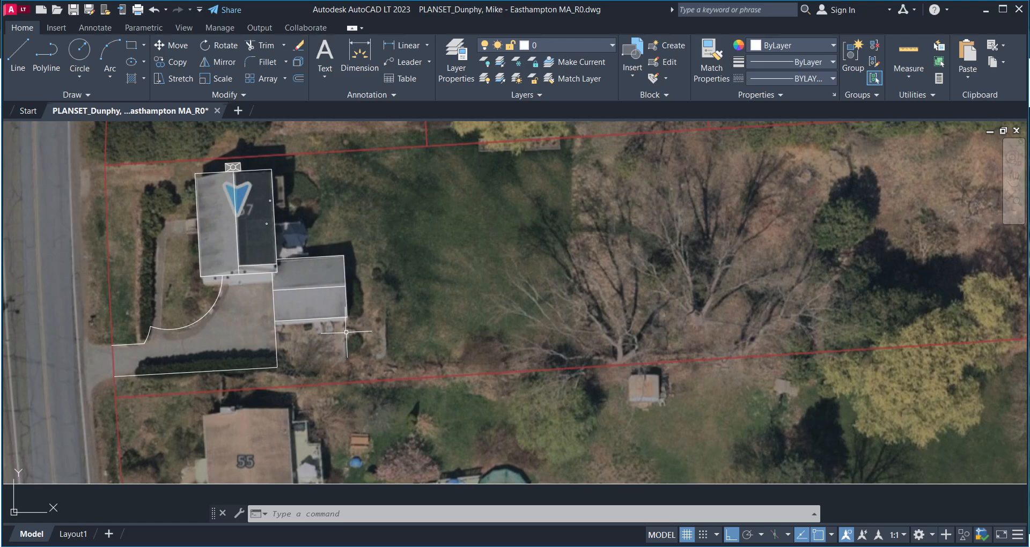
middle_click_drag(346, 332, 310, 331)
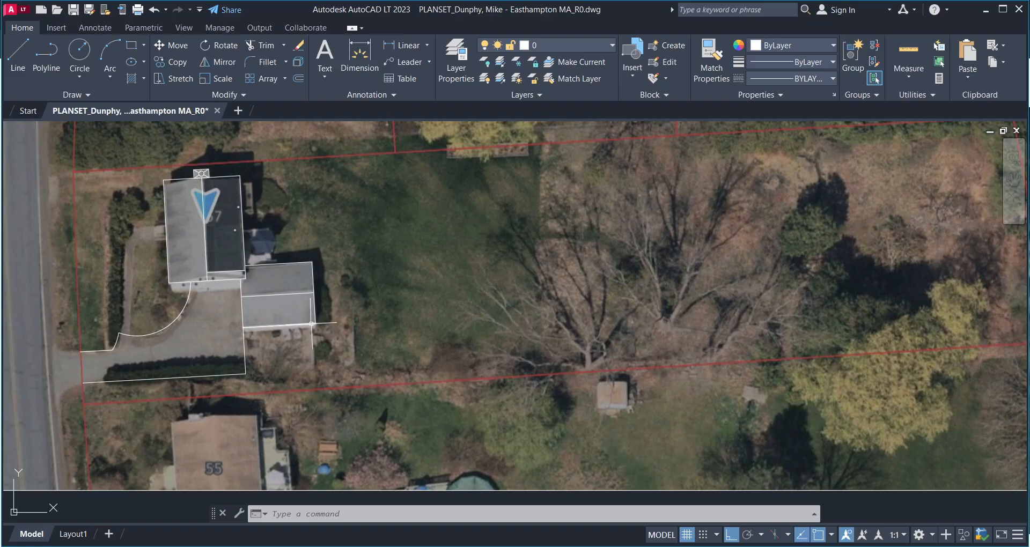
mouse_move(324, 319)
middle_mouse_down()
mouse_move(285, 336)
mouse_move(295, 319)
middle_mouse_up()
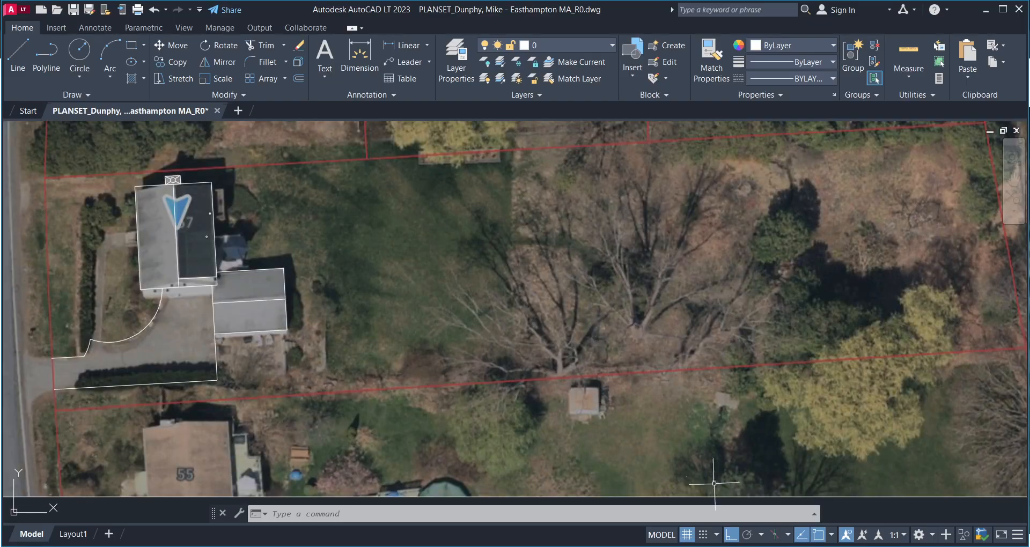